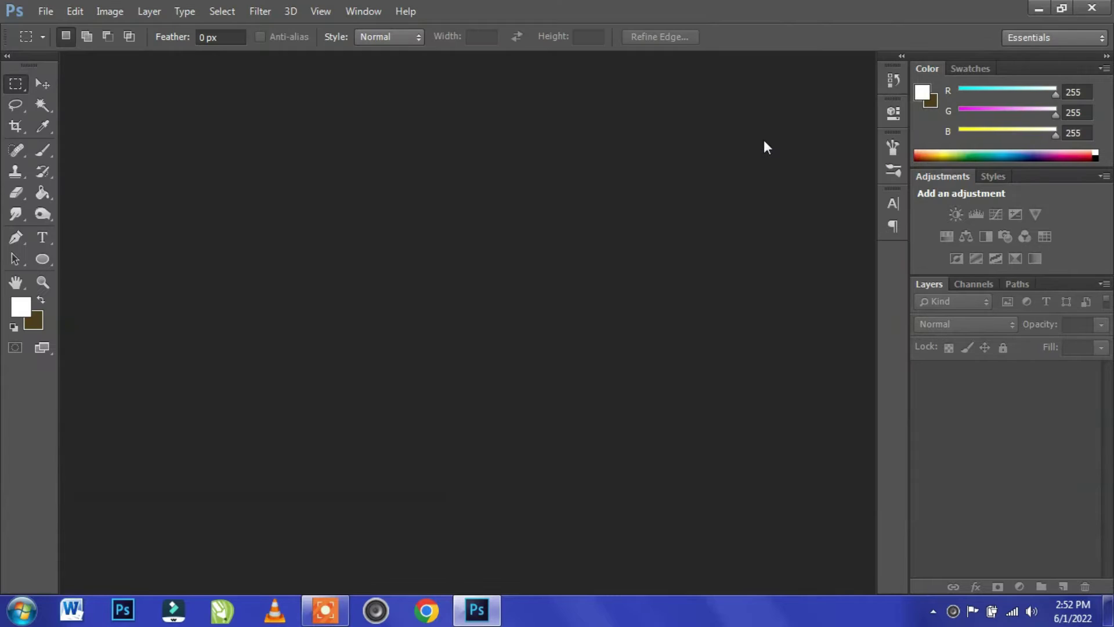
# Step: Resize the portrait photo to 3000 pixels wide at a resolution of 300 pixels/inch
pyautogui.moveTo(496, 61); pyautogui.dragTo(553, 58)
pyautogui.click(109, 11)
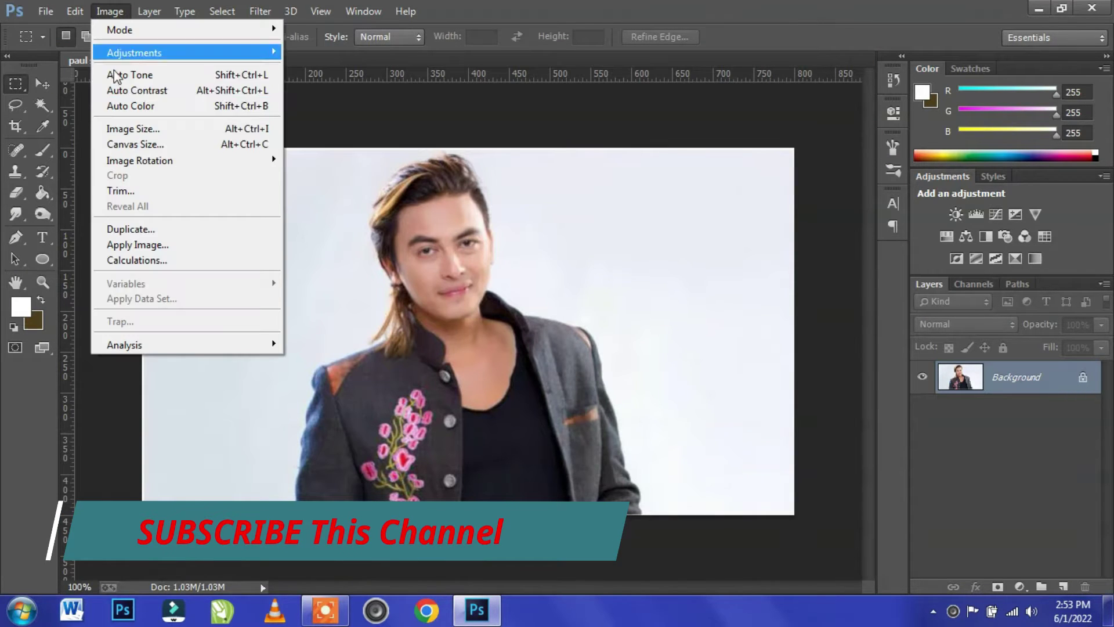
pyautogui.click(148, 129)
pyautogui.write('300')
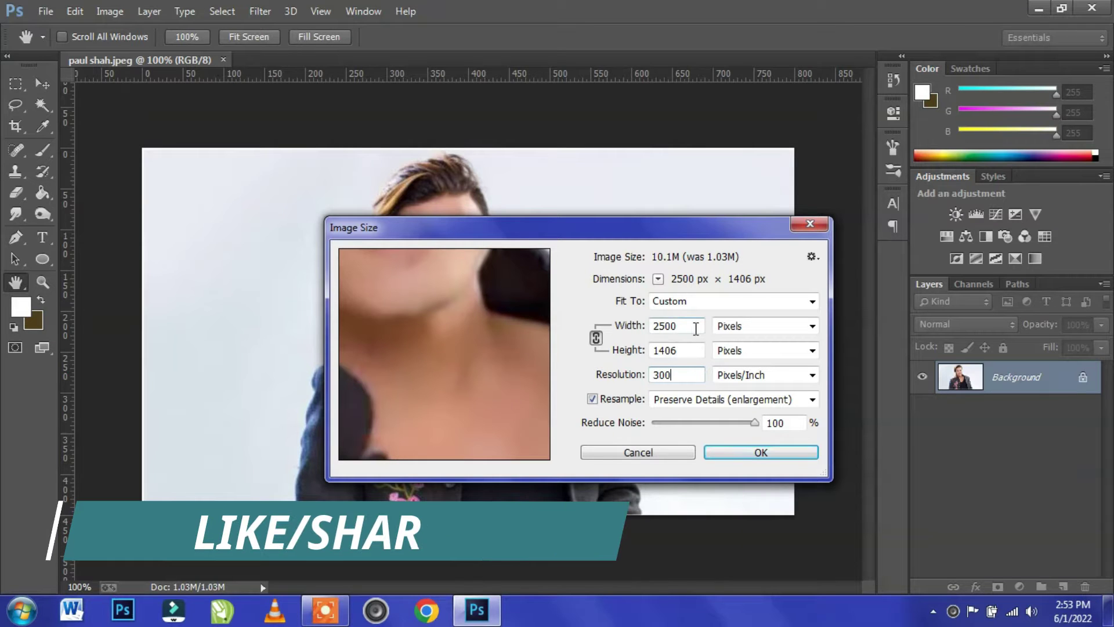
pyautogui.write('3000')
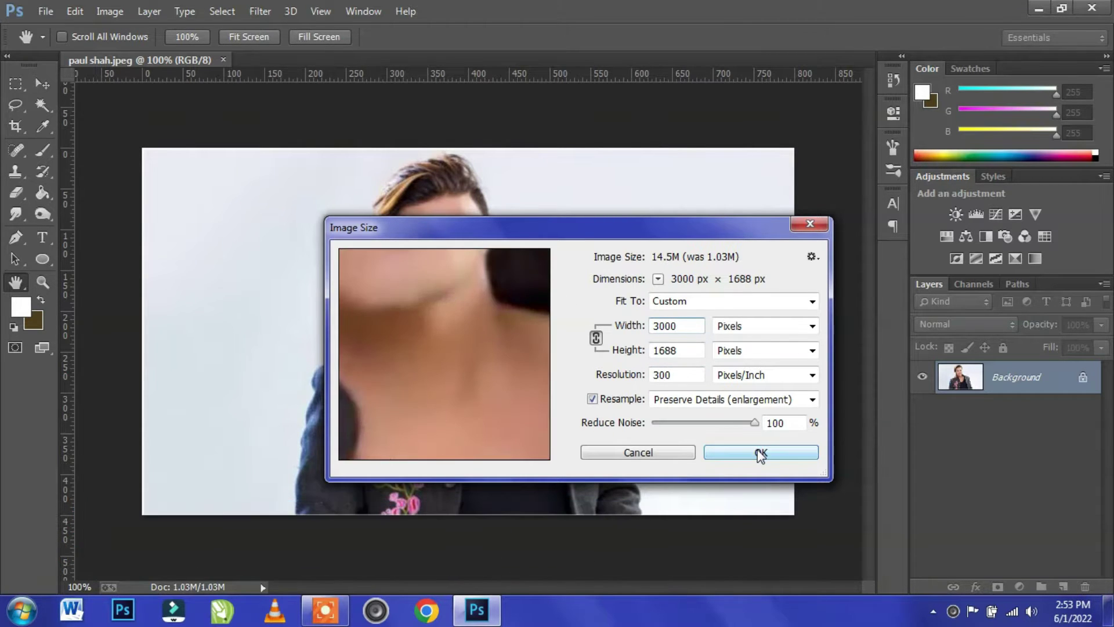
pyautogui.click(760, 453)
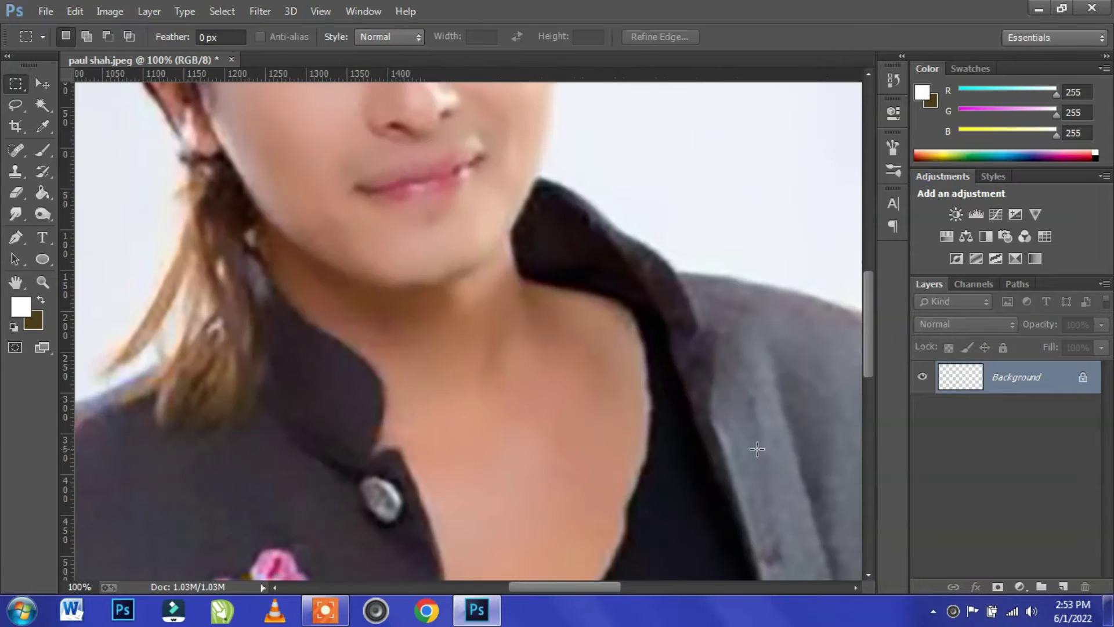
# Step: Select the light backdrop around the man with the Magic Wand tool
pyautogui.hotkey('ctrl', '0')
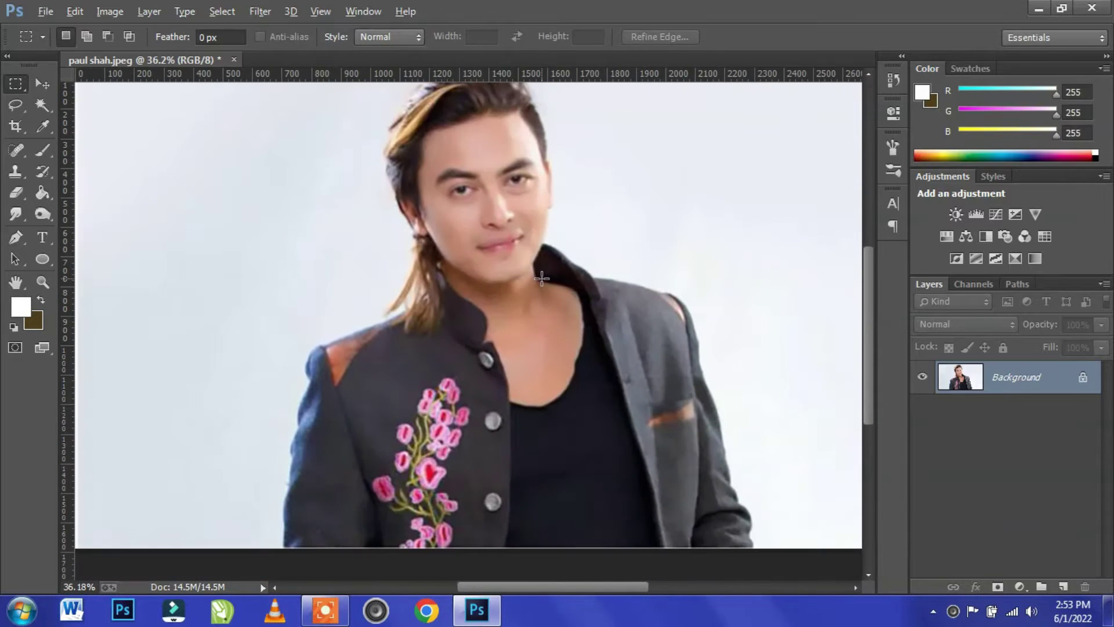
pyautogui.scroll(1, 541, 279)
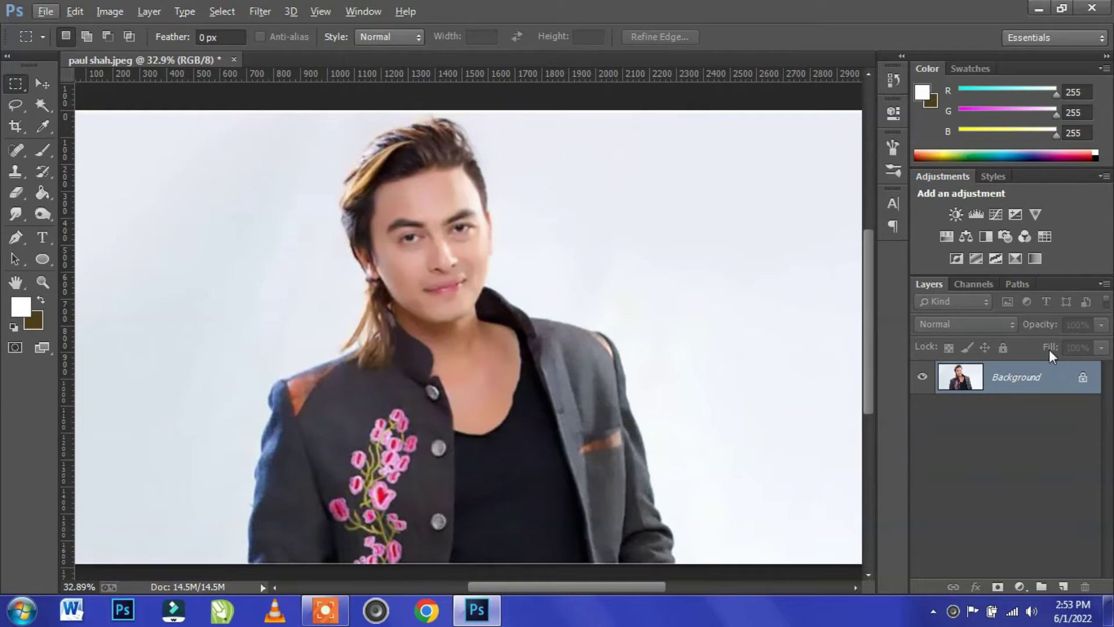
pyautogui.click(34, 100)
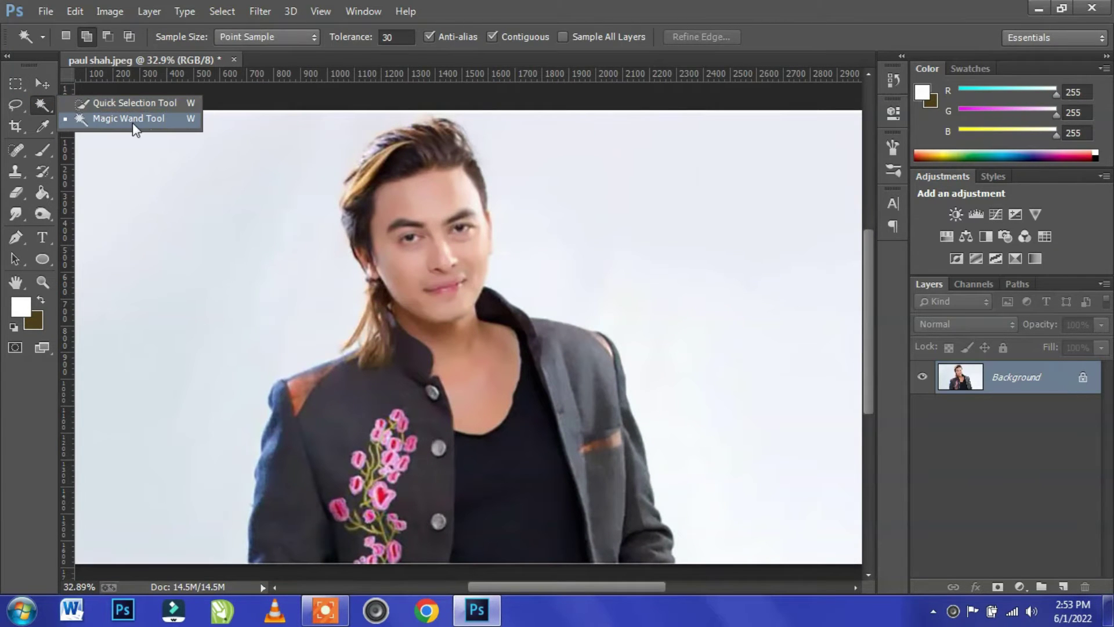
pyautogui.click(149, 120)
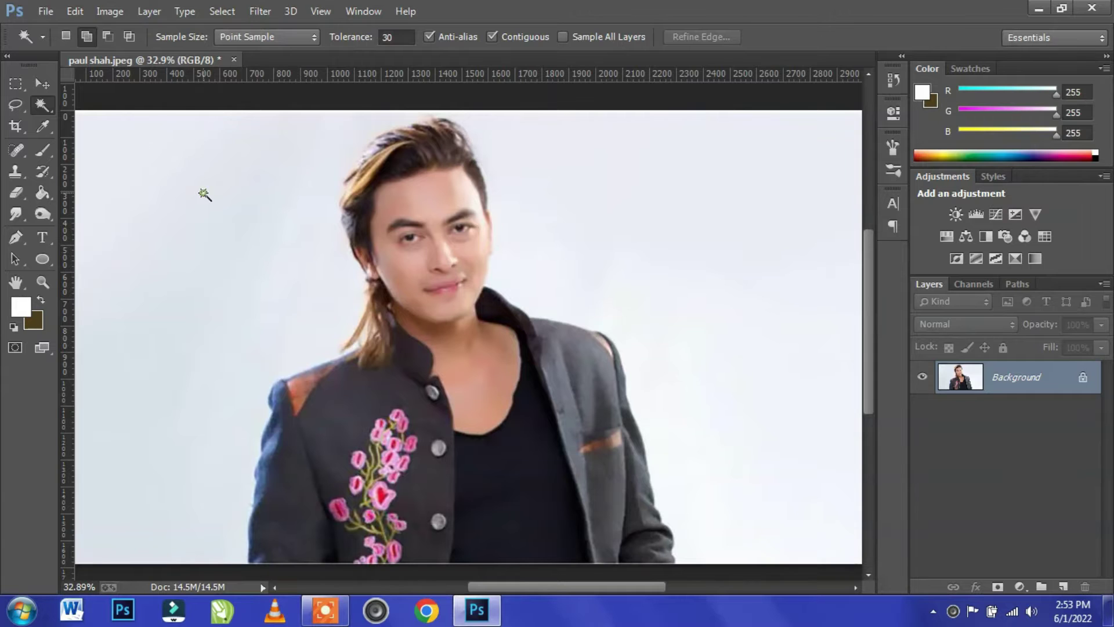
pyautogui.click(204, 194)
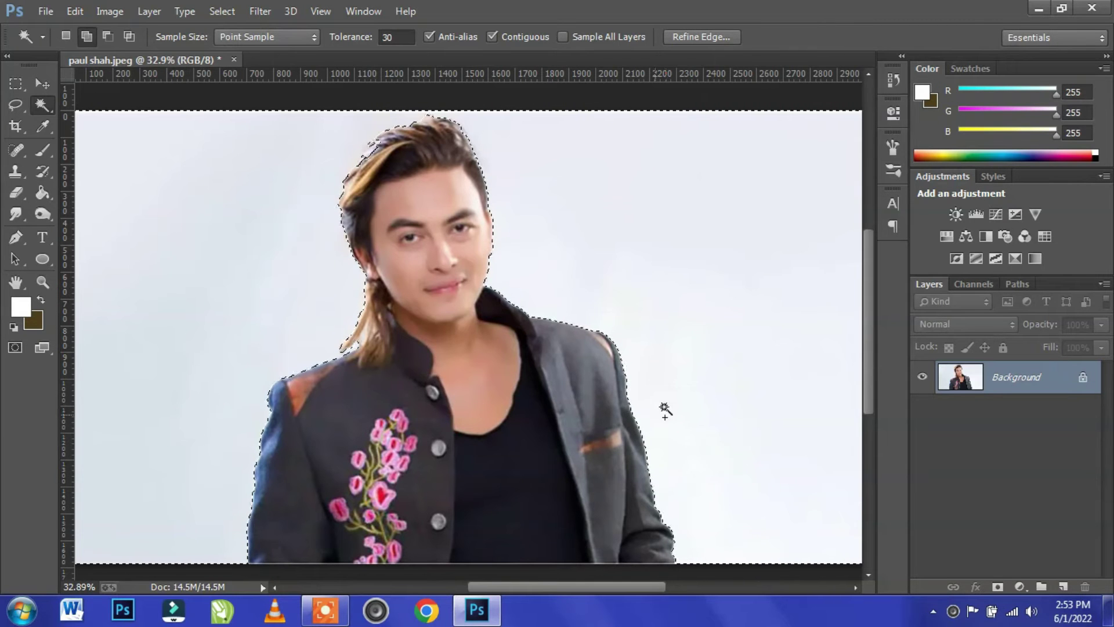
# Step: Subtract the stray selected patches along the blond hair edge at the upper left of the head from the selection with the Lasso tool
pyautogui.scroll(5, 348, 144)
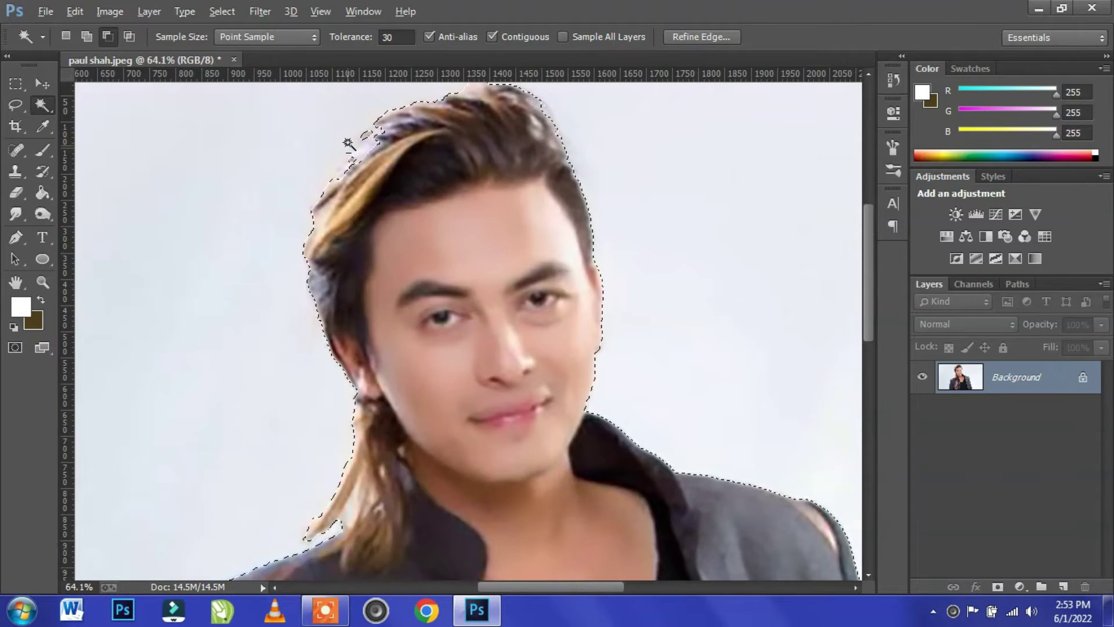
pyautogui.scroll(5, 348, 143)
pyautogui.scroll(2, 371, 140)
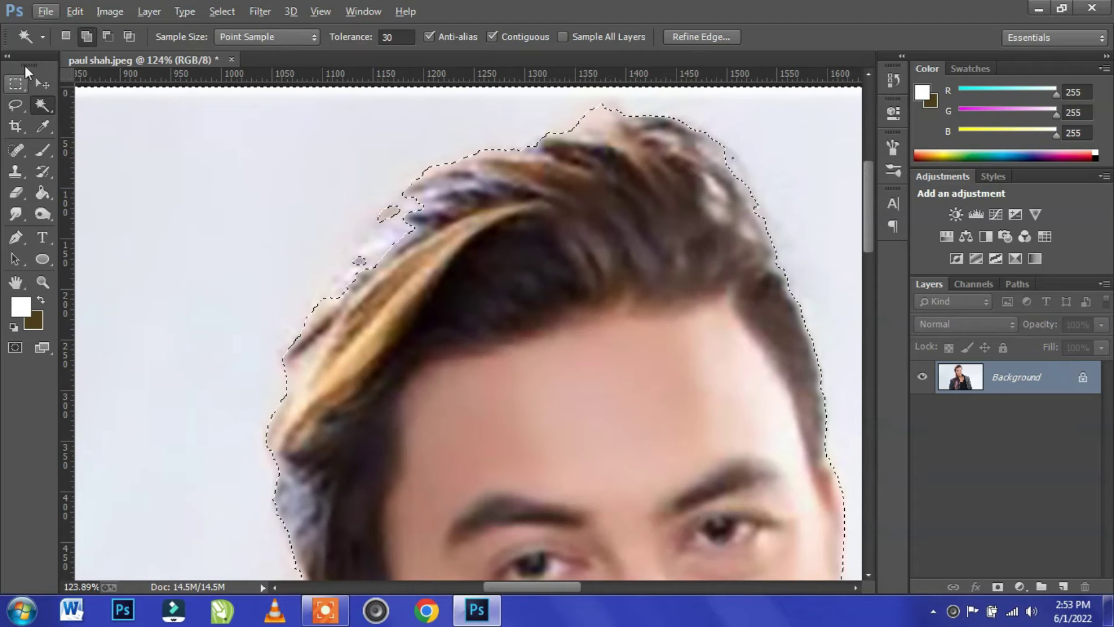
pyautogui.click(12, 105)
pyautogui.moveTo(444, 178); pyautogui.dragTo(381, 213)
pyautogui.moveTo(313, 306)
pyautogui.mouseDown()
pyautogui.moveTo(400, 341)
pyautogui.moveTo(461, 287)
pyautogui.mouseUp()
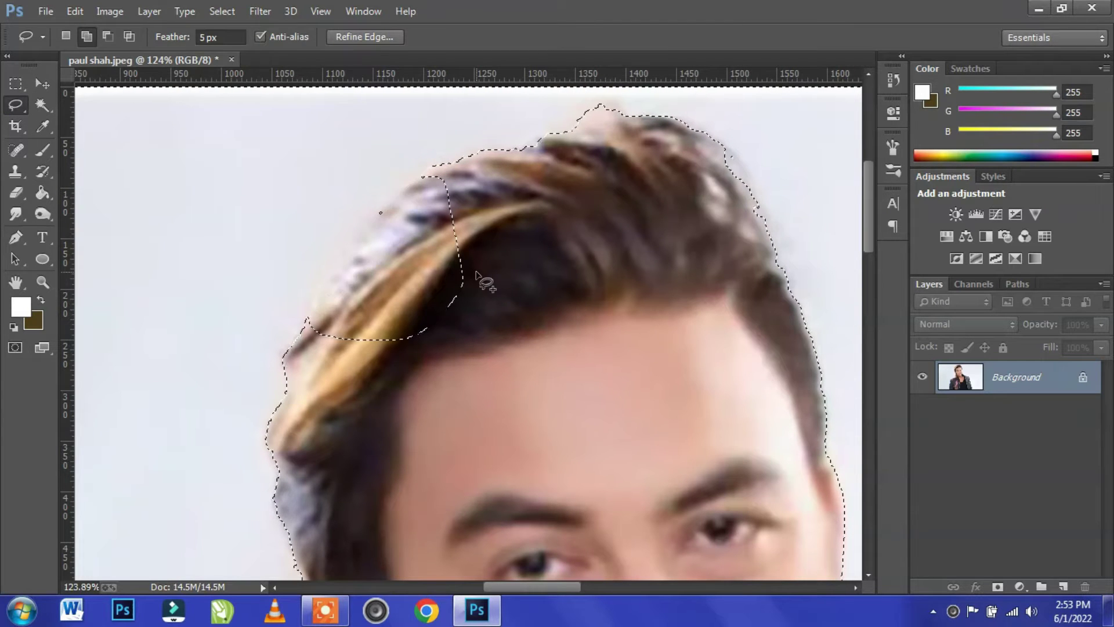
pyautogui.hotkey('ctrl', 'z')
pyautogui.click(108, 38)
pyautogui.moveTo(434, 183); pyautogui.dragTo(393, 197)
pyautogui.moveTo(352, 248)
pyautogui.mouseDown()
pyautogui.moveTo(304, 315)
pyautogui.moveTo(485, 335)
pyautogui.moveTo(542, 221)
pyautogui.moveTo(395, 231)
pyautogui.mouseUp()
pyautogui.moveTo(321, 231)
pyautogui.mouseDown()
pyautogui.moveTo(287, 270)
pyautogui.moveTo(361, 307)
pyautogui.moveTo(390, 266)
pyautogui.mouseUp()
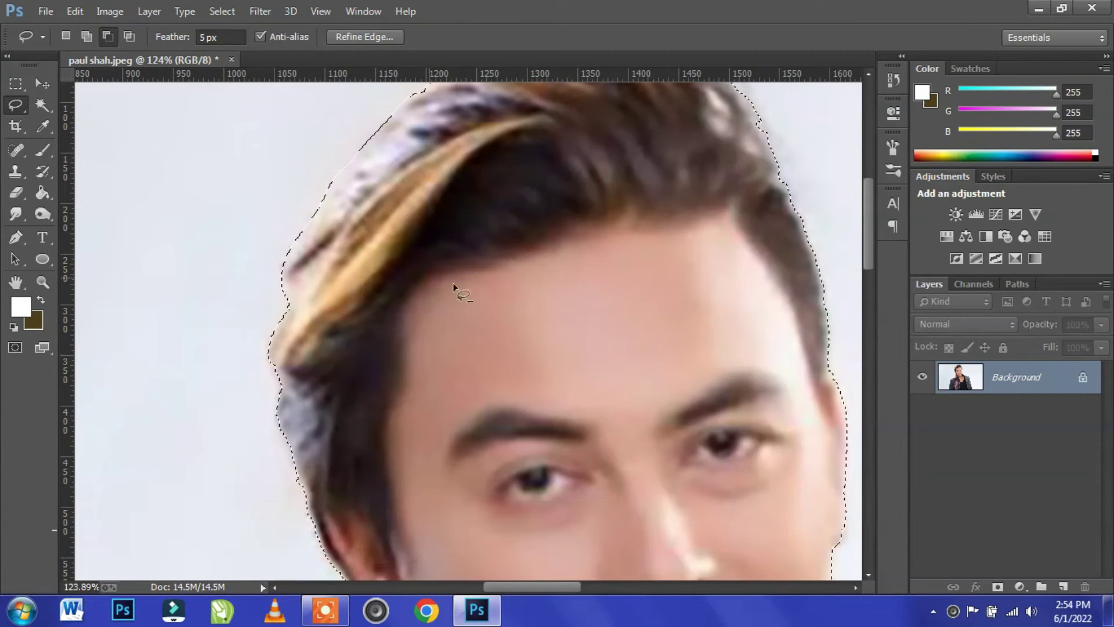
# Step: Refine the selection around the loose hair strands above the shoulder with the Lasso, adding the backdrop gap between them
pyautogui.moveTo(604, 223); pyautogui.dragTo(408, 331)
pyautogui.moveTo(439, 206); pyautogui.dragTo(455, 319)
pyautogui.moveTo(499, 546); pyautogui.dragTo(601, 368)
pyautogui.moveTo(448, 504); pyautogui.dragTo(501, 349)
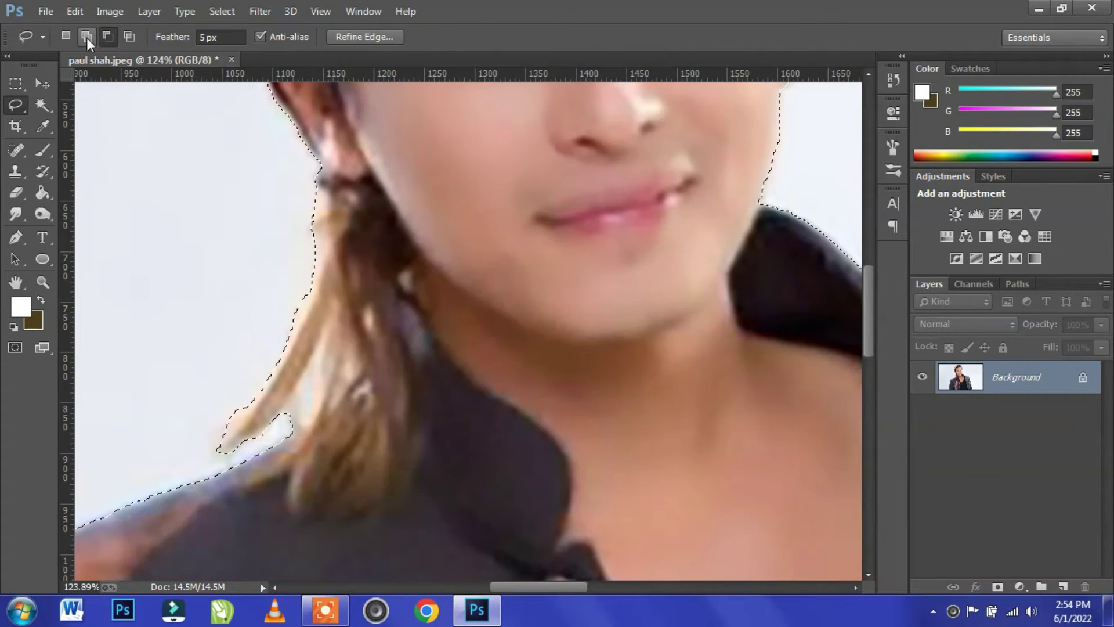
pyautogui.moveTo(277, 425); pyautogui.dragTo(294, 401)
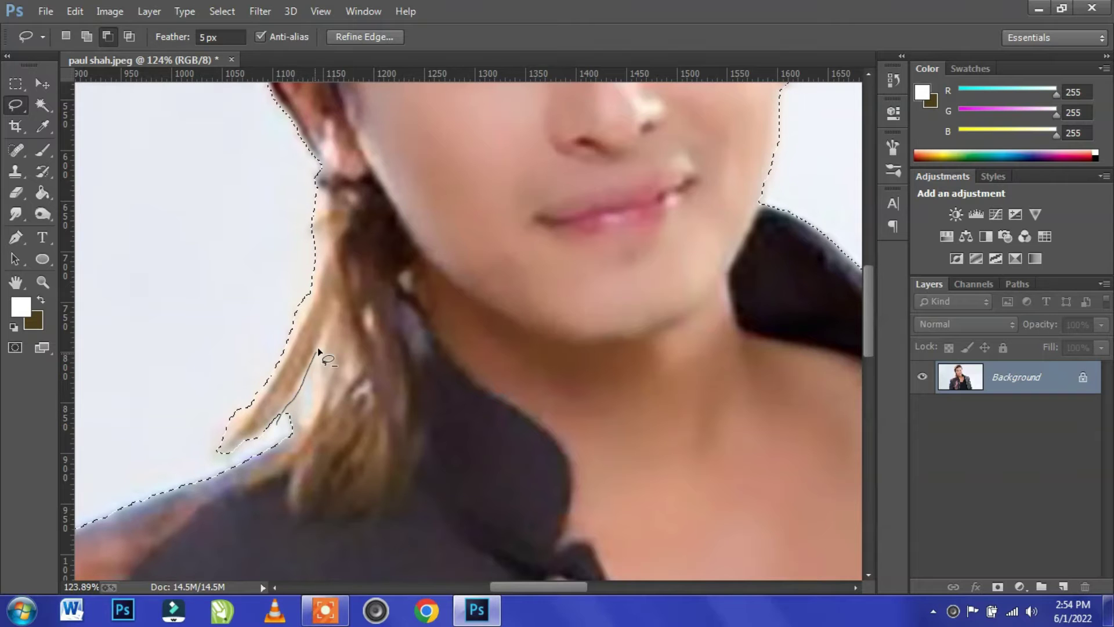
pyautogui.moveTo(259, 447); pyautogui.dragTo(259, 446)
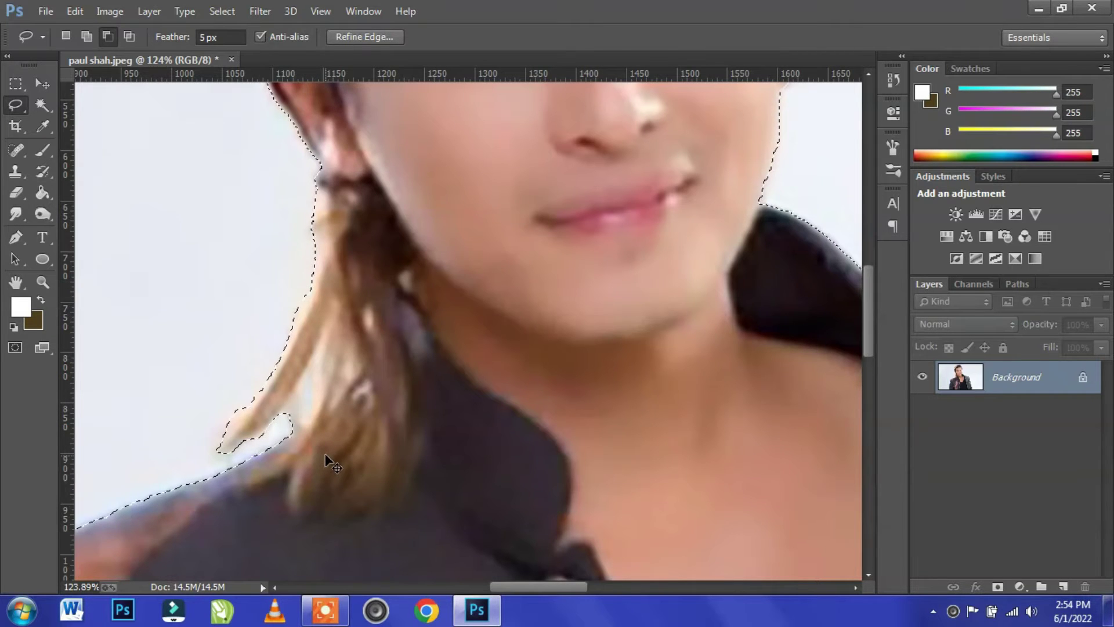
pyautogui.press('shift')
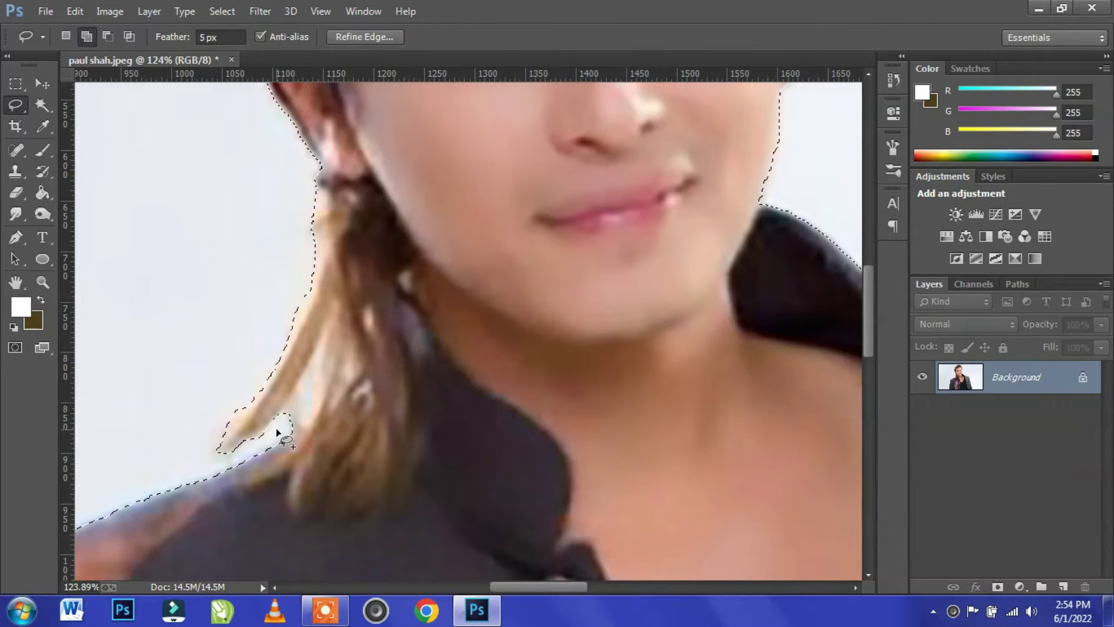
pyautogui.moveTo(280, 427); pyautogui.dragTo(300, 387)
pyautogui.moveTo(319, 336)
pyautogui.mouseDown()
pyautogui.moveTo(315, 396)
pyautogui.moveTo(287, 429)
pyautogui.mouseUp()
pyautogui.scroll(-6, 419, 376)
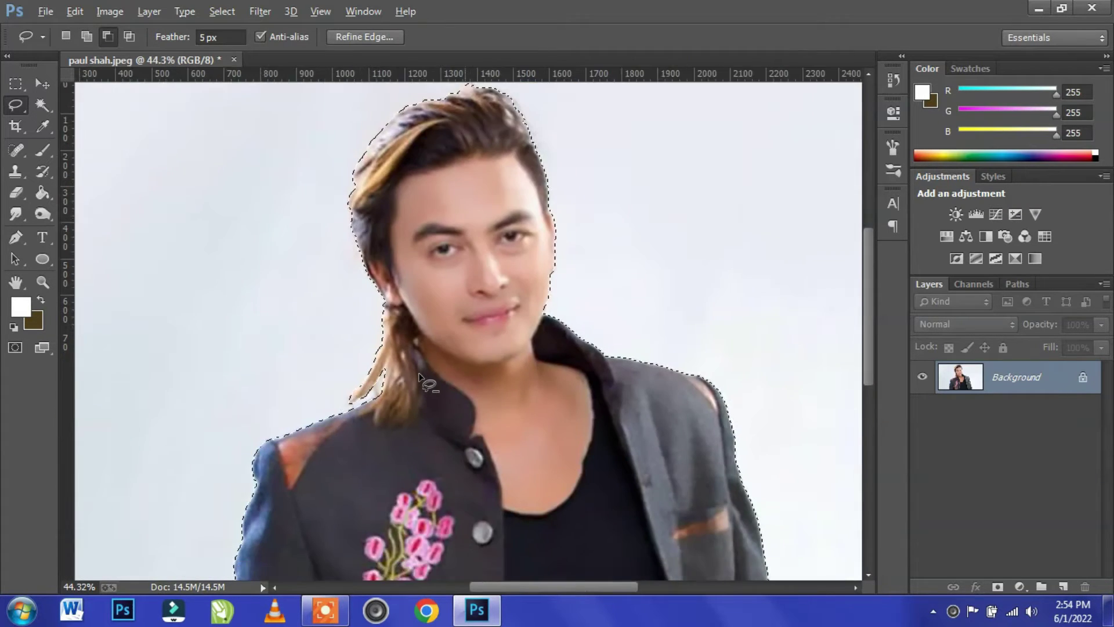
# Step: Convert the locked Background into a regular layer and cut out the selected backdrop
pyautogui.scroll(3, 419, 376)
pyautogui.keyDown('alt'); pyautogui.doubleClick(1073, 392); pyautogui.keyUp('alt')
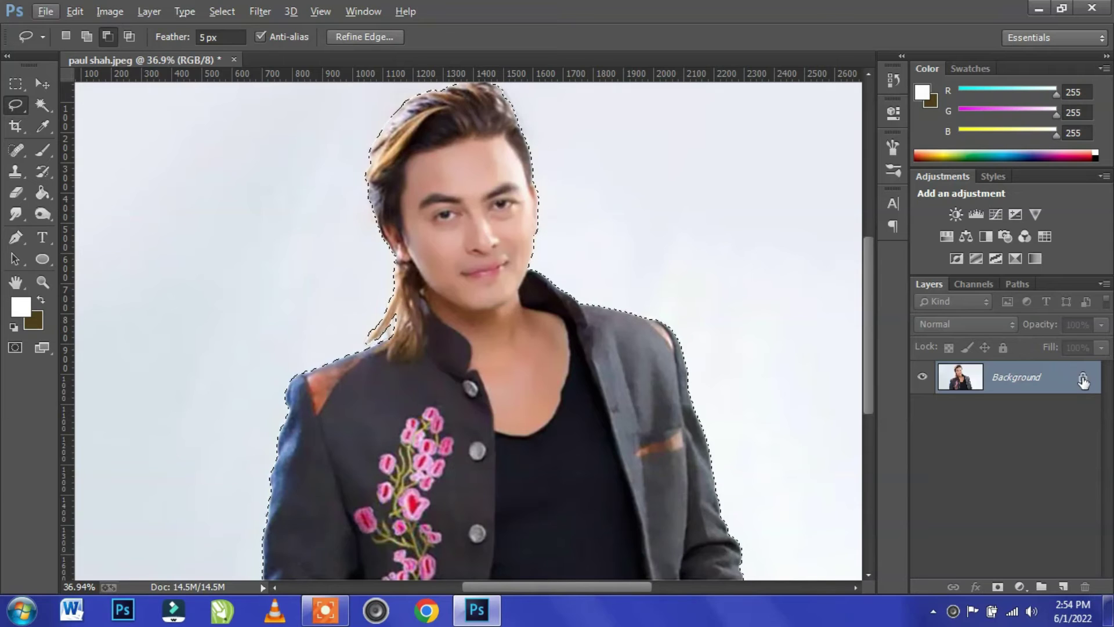
pyautogui.click(75, 11)
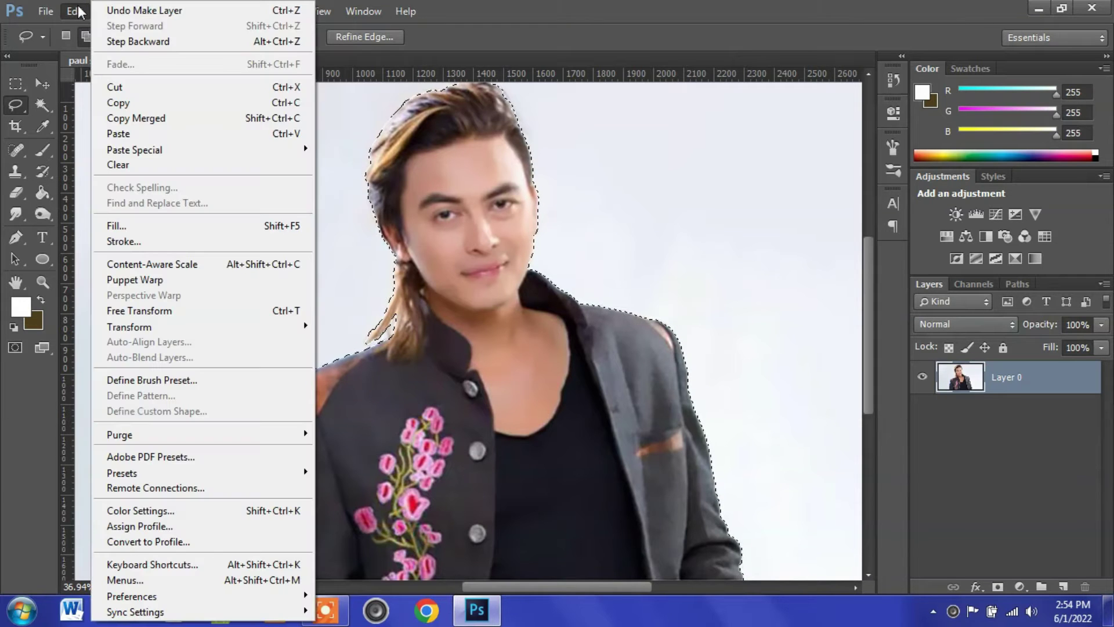
pyautogui.click(135, 88)
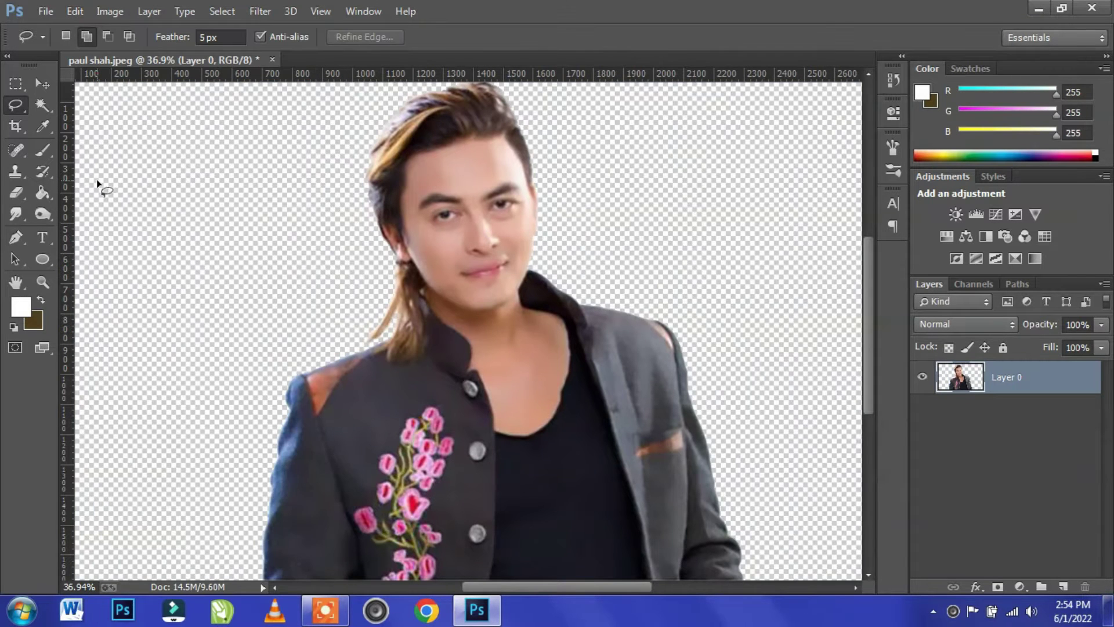
# Step: Duplicate the cutout layer as Layer 0 copy and make the original Layer 0 active
pyautogui.click(42, 85)
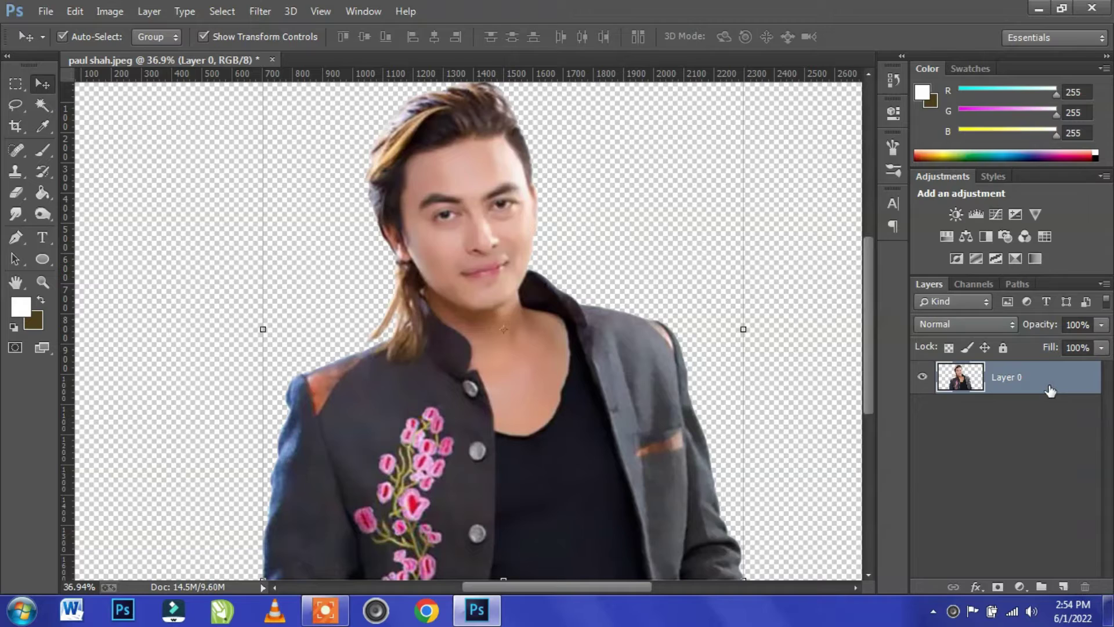
pyautogui.rightClick(1051, 391)
pyautogui.click(754, 145)
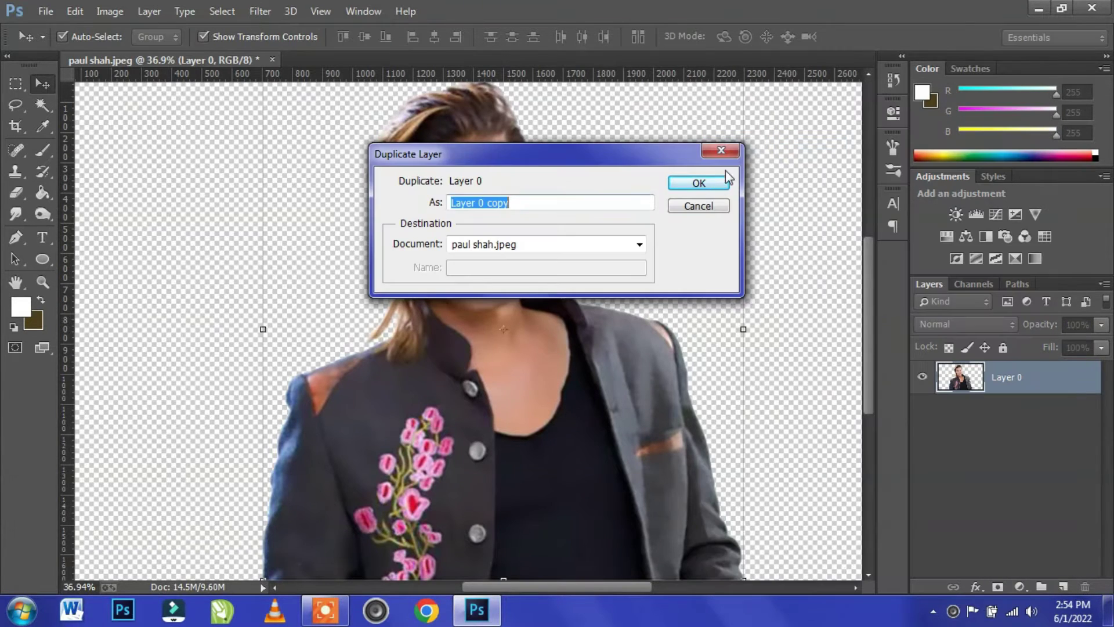
pyautogui.click(706, 185)
pyautogui.click(1052, 416)
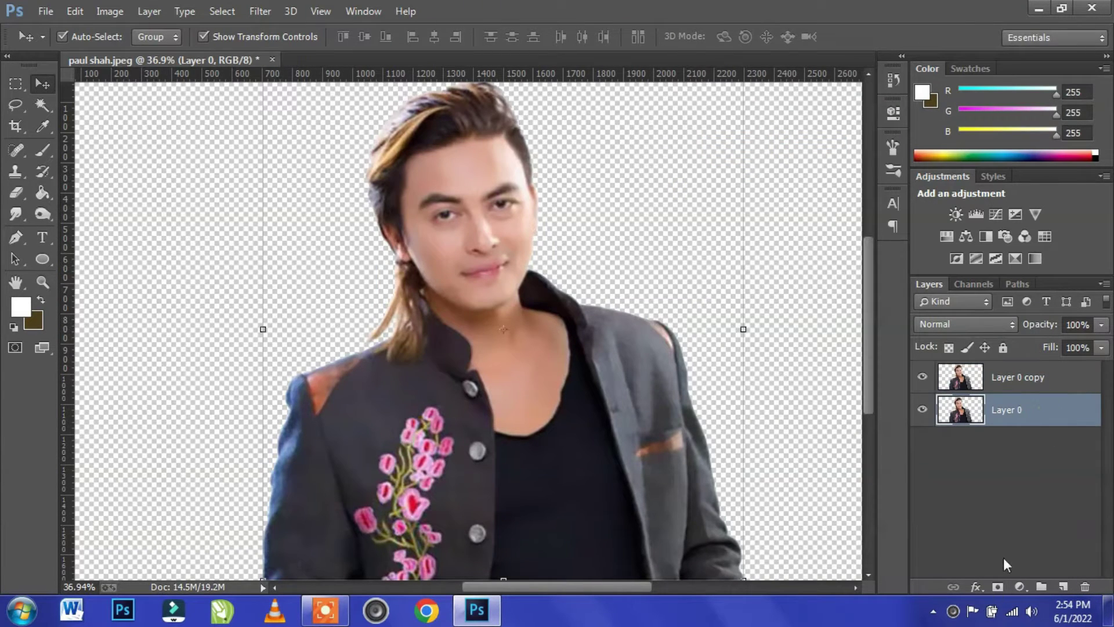
# Step: Load the outline of Layer 0 copy as a selection and add an empty layer above it
pyautogui.scroll(2, 472, 207)
pyautogui.scroll(-3, 473, 207)
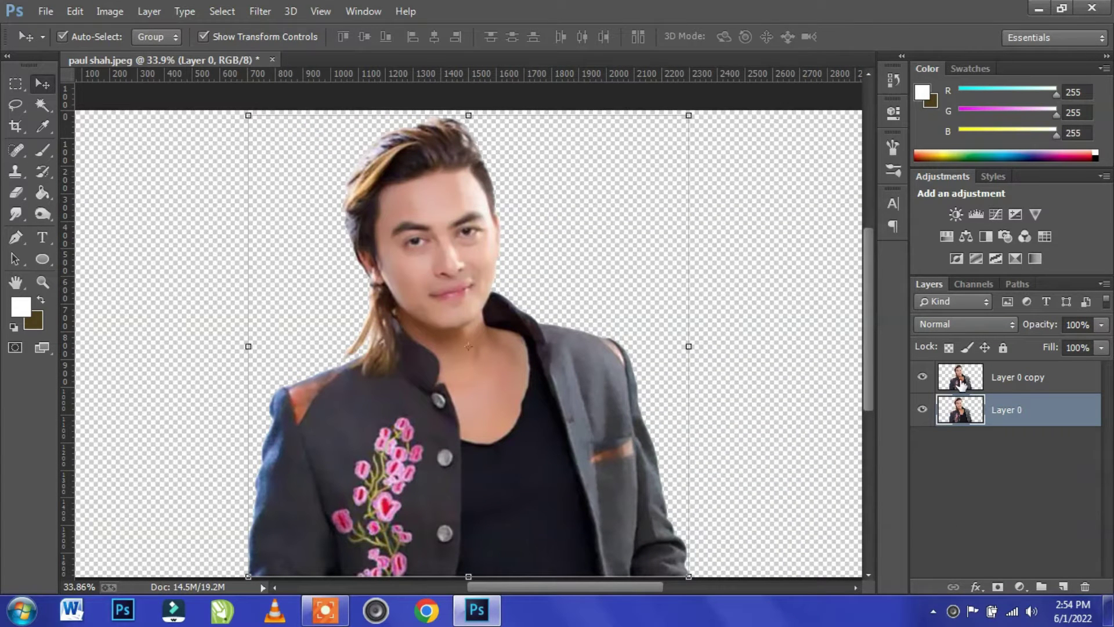
pyautogui.moveTo(960, 384); pyautogui.dragTo(949, 380)
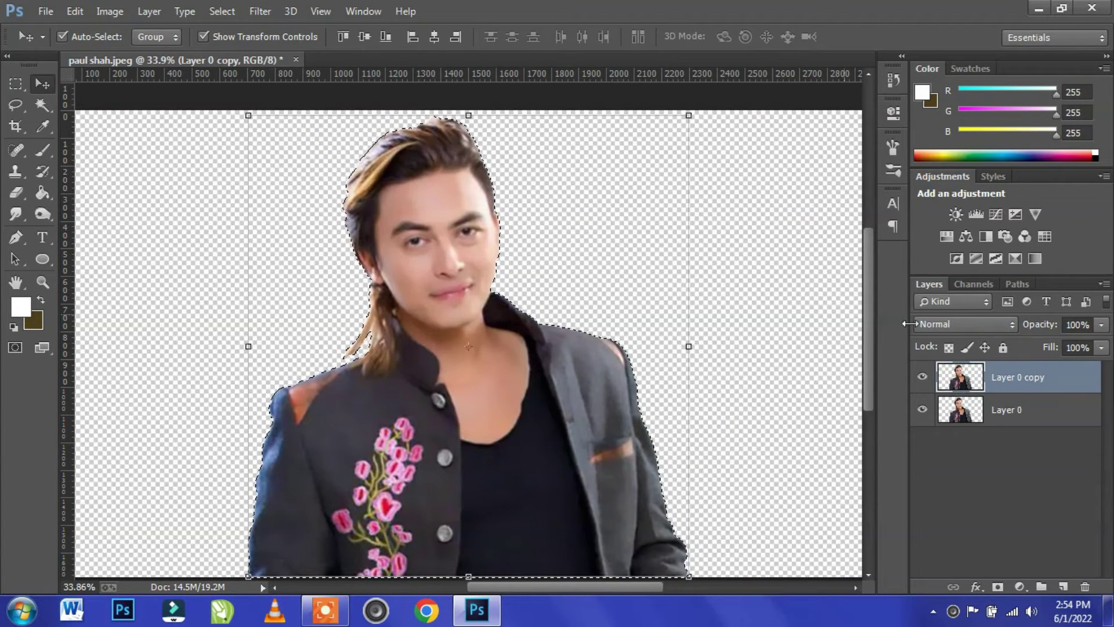
pyautogui.click(1063, 586)
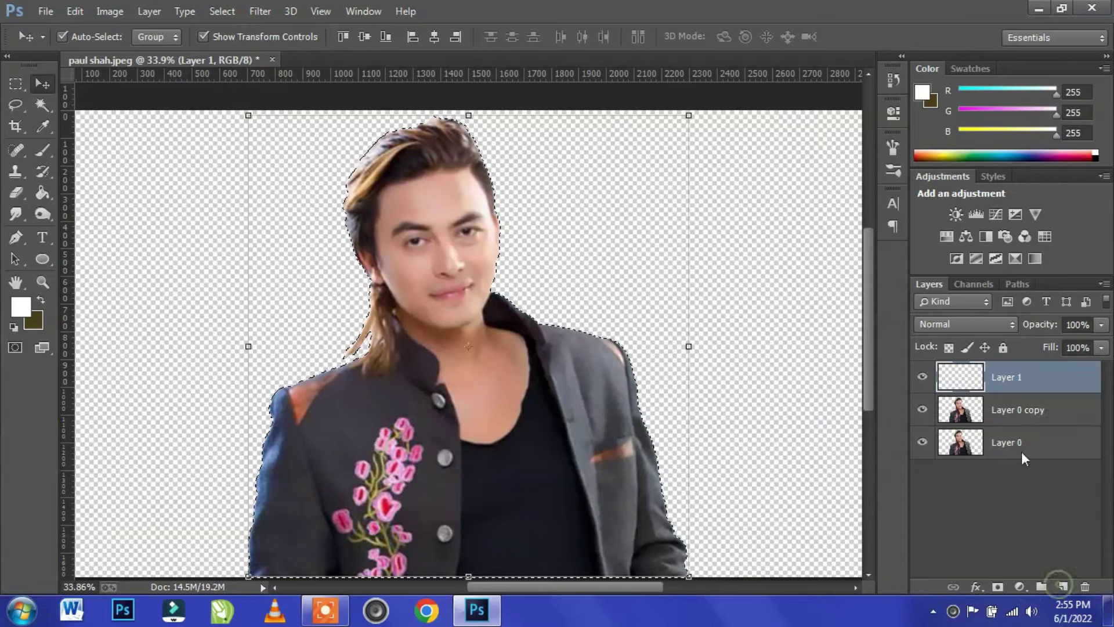
# Step: Activate the Brush tool and set the foreground colour to pure red (RGB 255, 0, 0)
pyautogui.click(42, 150)
pyautogui.click(23, 318)
pyautogui.moveTo(777, 430); pyautogui.dragTo(1064, 326)
pyautogui.click(1078, 333)
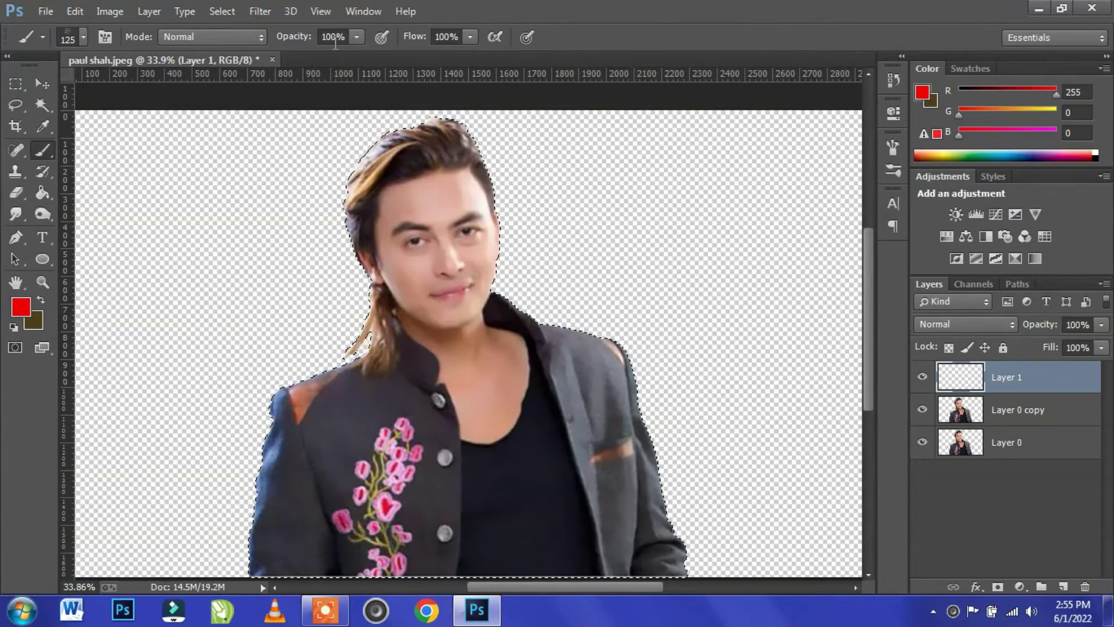
# Step: Set the brush opacity to 25% and choose a soft round brush tip
pyautogui.click(334, 39)
pyautogui.write('2')
pyautogui.press('Return')
pyautogui.click(81, 39)
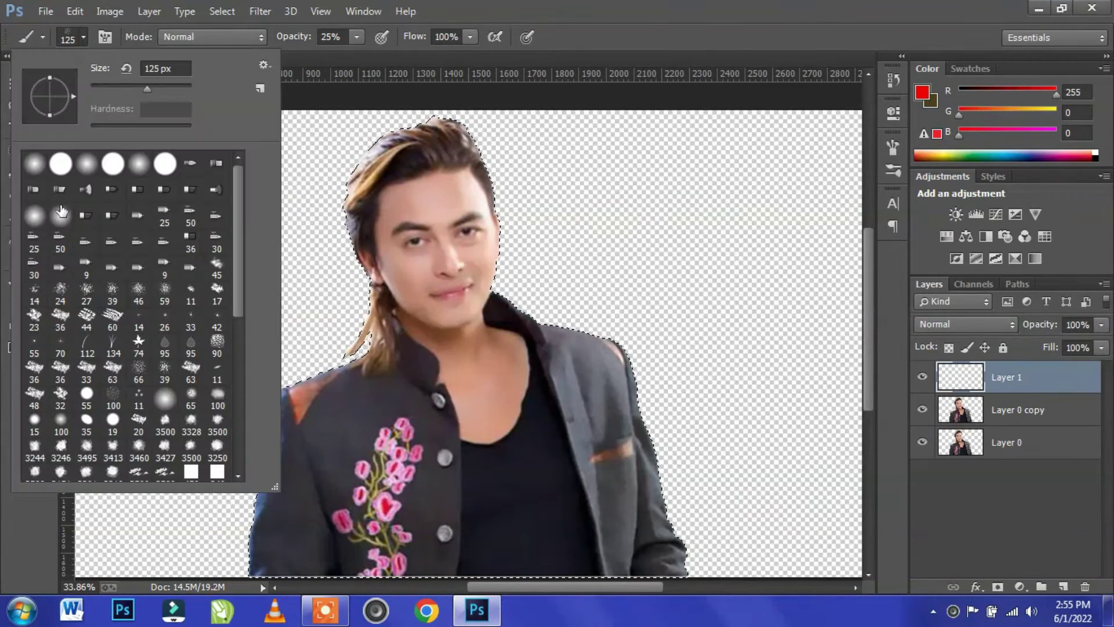
pyautogui.click(36, 171)
pyautogui.click(701, 3)
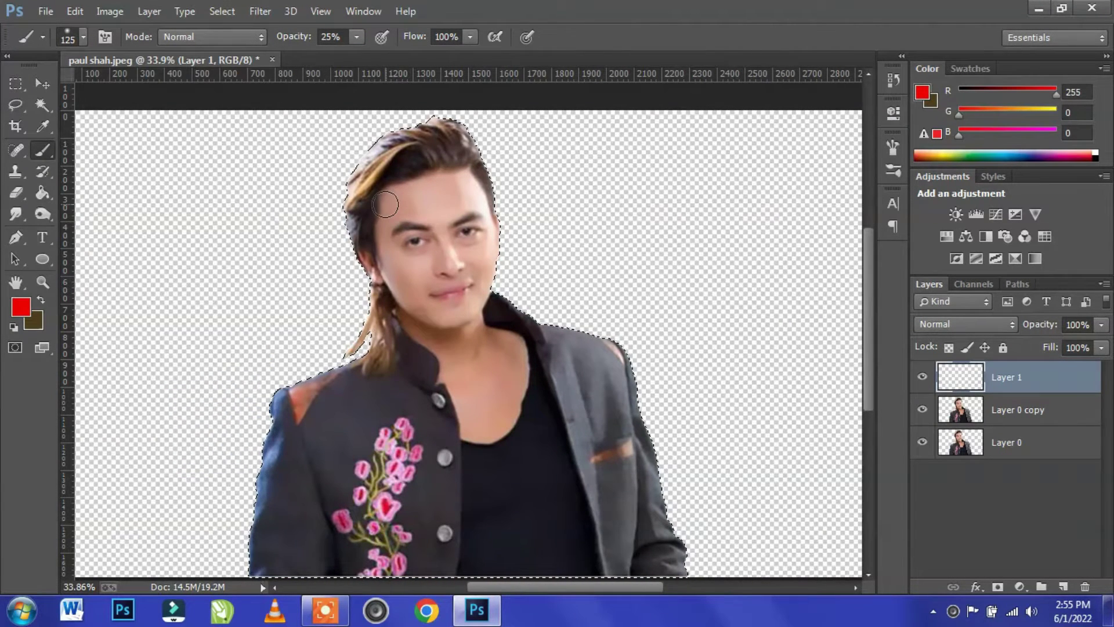
# Step: Enlarge the brush to 600 px and paint a red glow over the hair and face on the image's left side
pyautogui.press(']')
pyautogui.press(']')
pyautogui.press(']')
pyautogui.press(']')
pyautogui.press(']')
pyautogui.press(']')
pyautogui.press(']')
pyautogui.moveTo(343, 155)
pyautogui.mouseDown()
pyautogui.moveTo(361, 99)
pyautogui.moveTo(354, 283)
pyautogui.mouseUp()
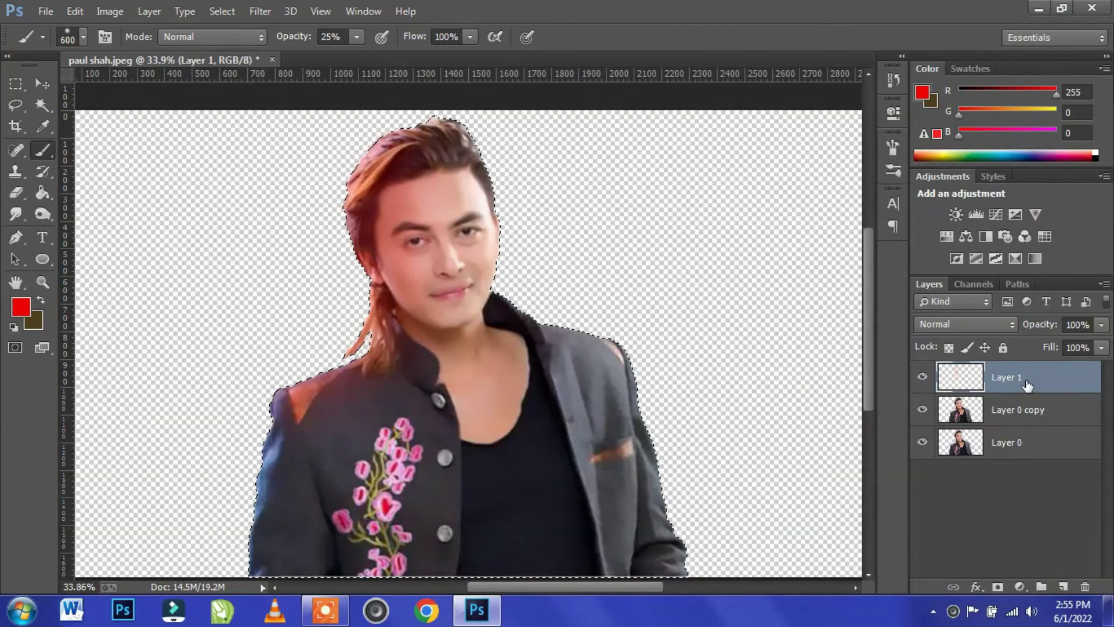
# Step: On another new layer, paint a yellow glow (RGB 255, 216, 0) over the face and jacket shoulder on the image's right side
pyautogui.click(1064, 587)
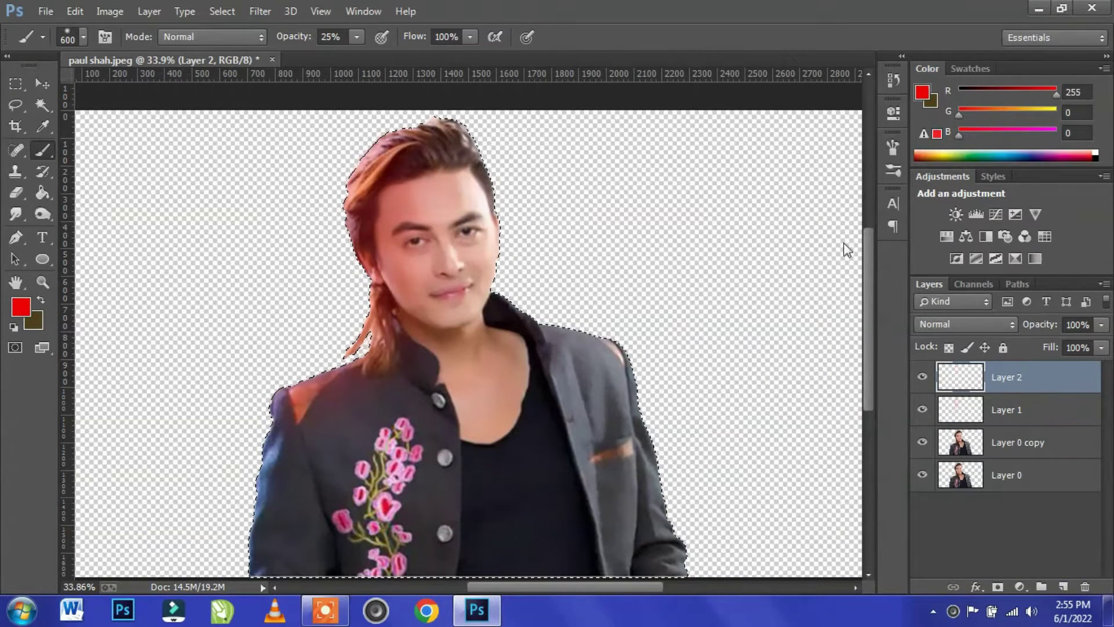
pyautogui.click(20, 306)
pyautogui.moveTo(915, 542); pyautogui.dragTo(914, 520)
pyautogui.click(1062, 331)
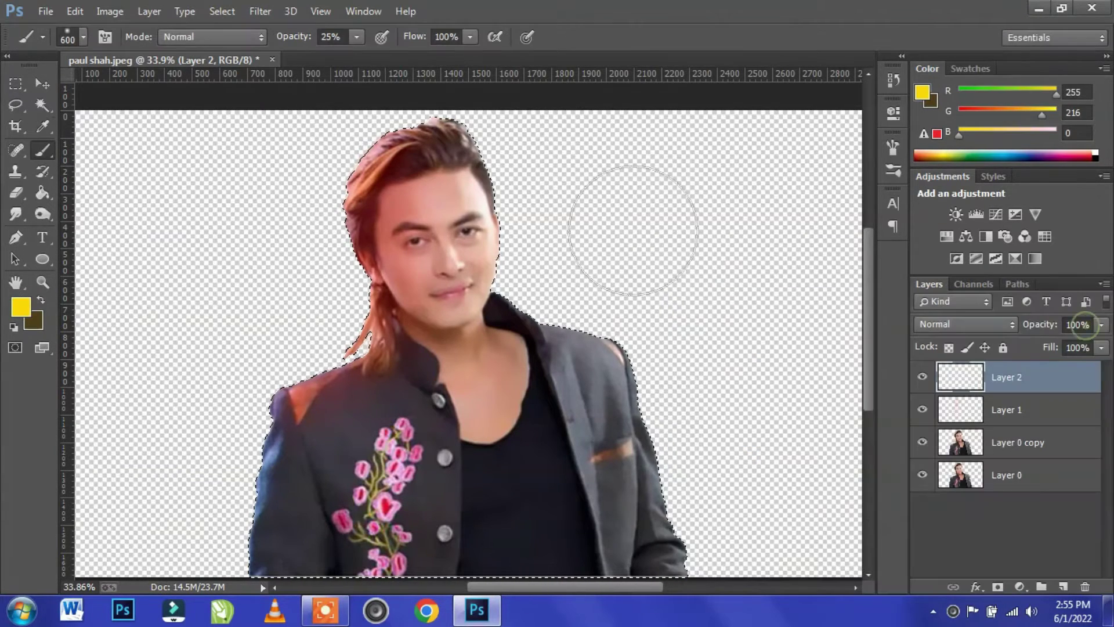
pyautogui.click(599, 330)
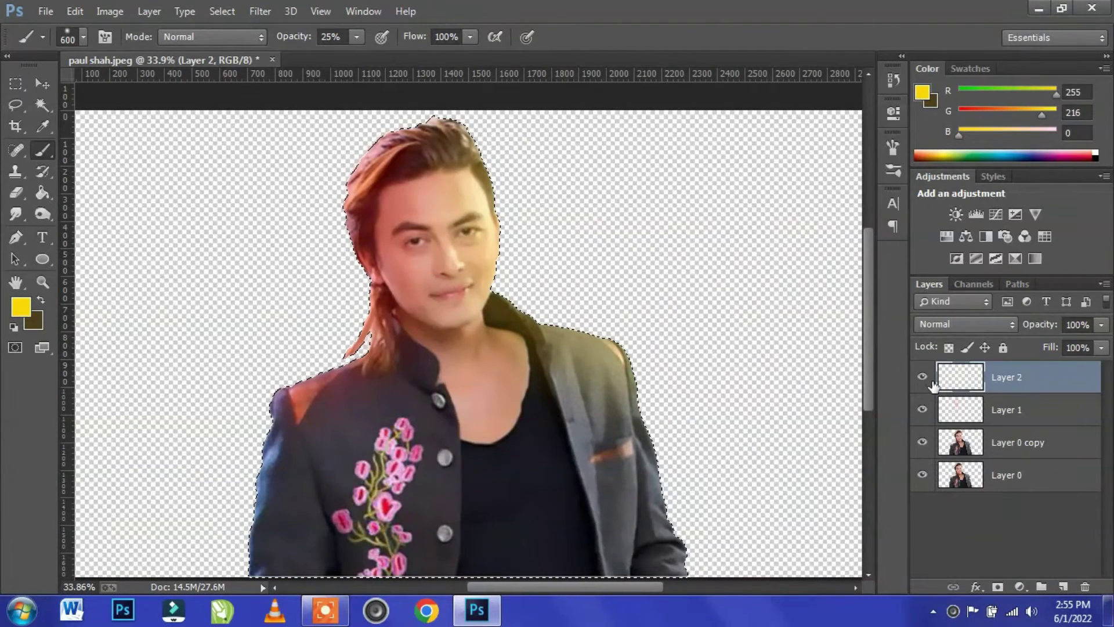
pyautogui.click(40, 85)
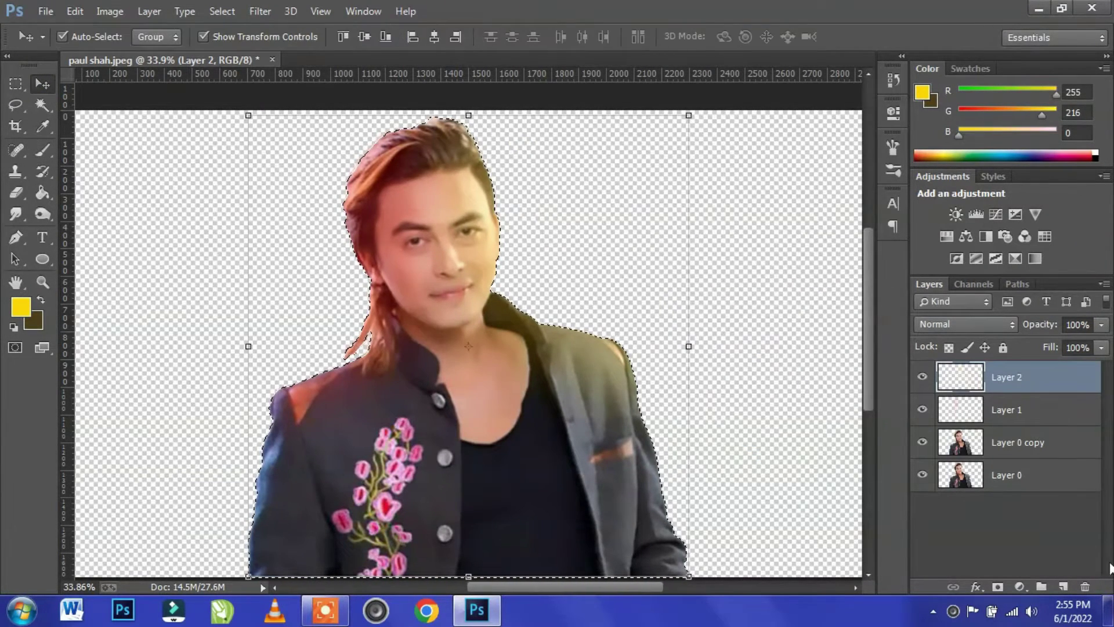
# Step: Apply Levels to Layer 0 copy, raising the black input to about 9 and lowering the white input to 224
pyautogui.click(1038, 453)
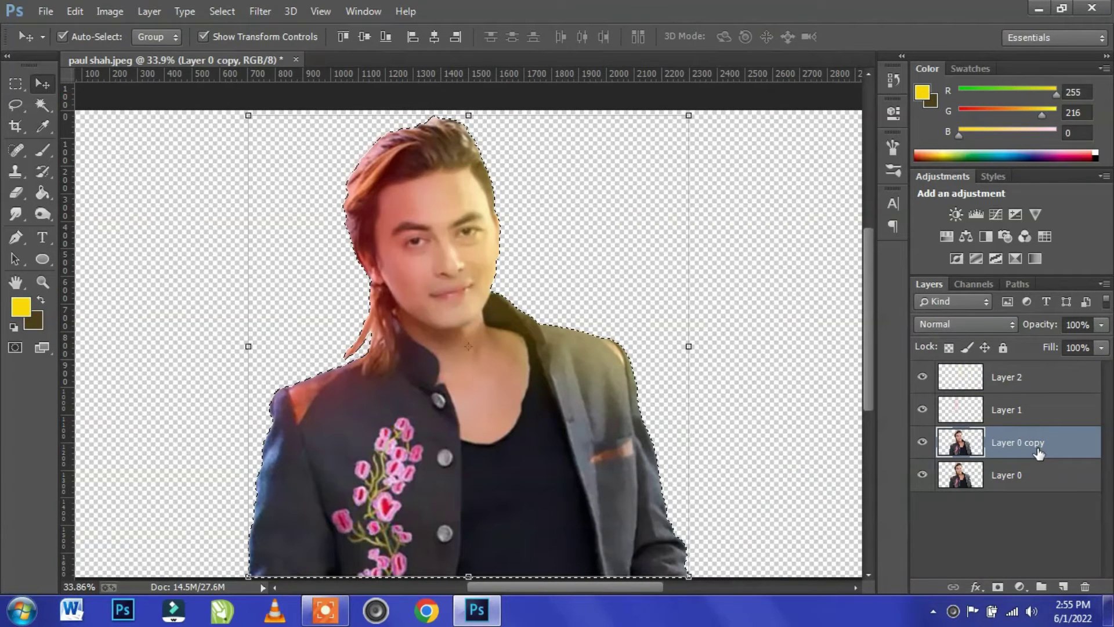
pyautogui.click(109, 11)
pyautogui.moveTo(134, 53)
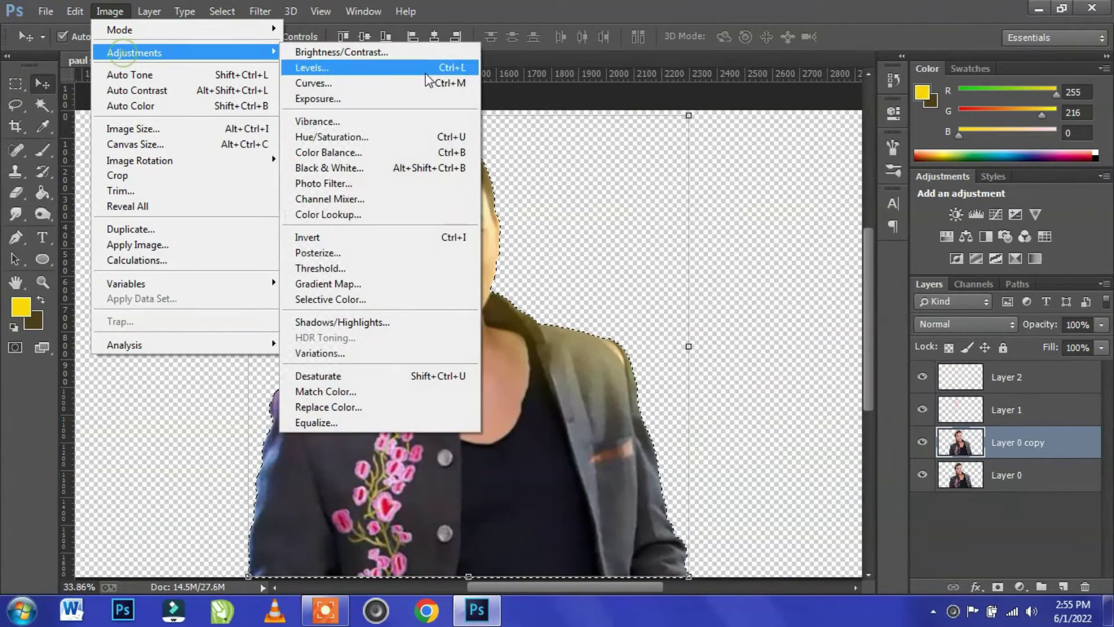
pyautogui.click(394, 68)
pyautogui.moveTo(770, 396); pyautogui.dragTo(779, 396)
pyautogui.moveTo(978, 396); pyautogui.dragTo(953, 398)
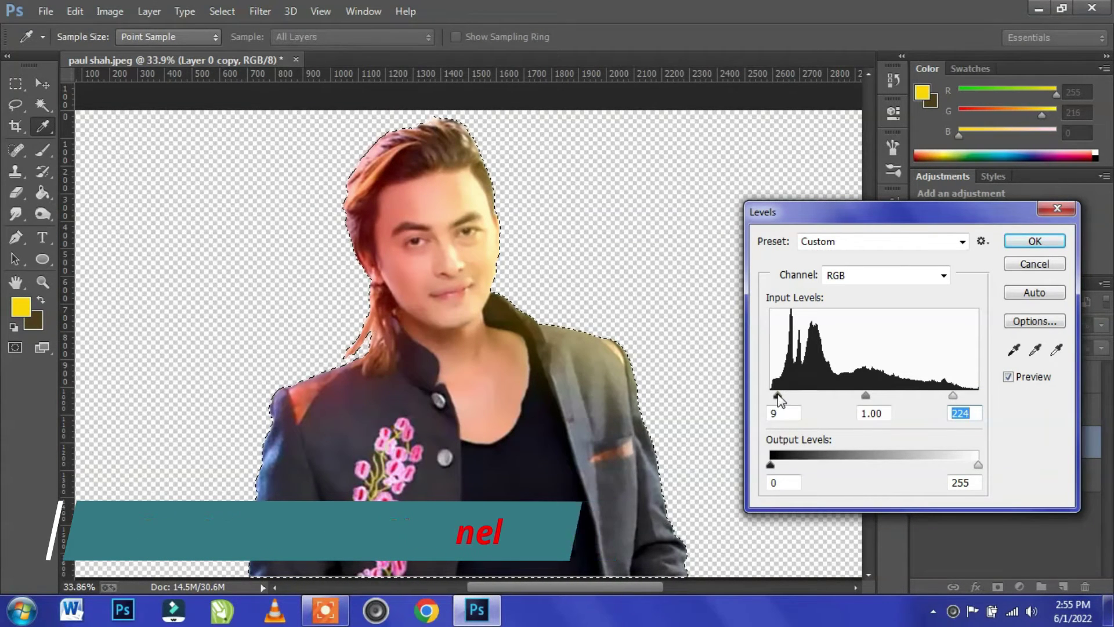
pyautogui.moveTo(779, 397); pyautogui.dragTo(777, 397)
pyautogui.click(1035, 241)
pyautogui.press('v')
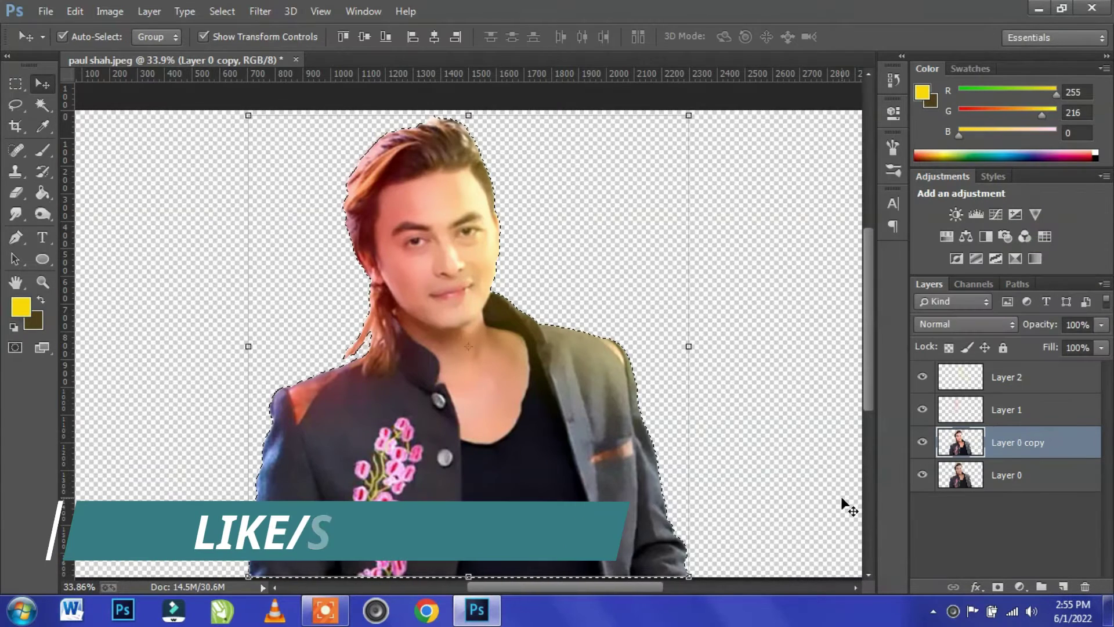
# Step: Remove the selection around the man's outline, keeping Layer 0 copy active
pyautogui.click(220, 12)
pyautogui.click(238, 43)
pyautogui.click(800, 308)
pyautogui.click(520, 328)
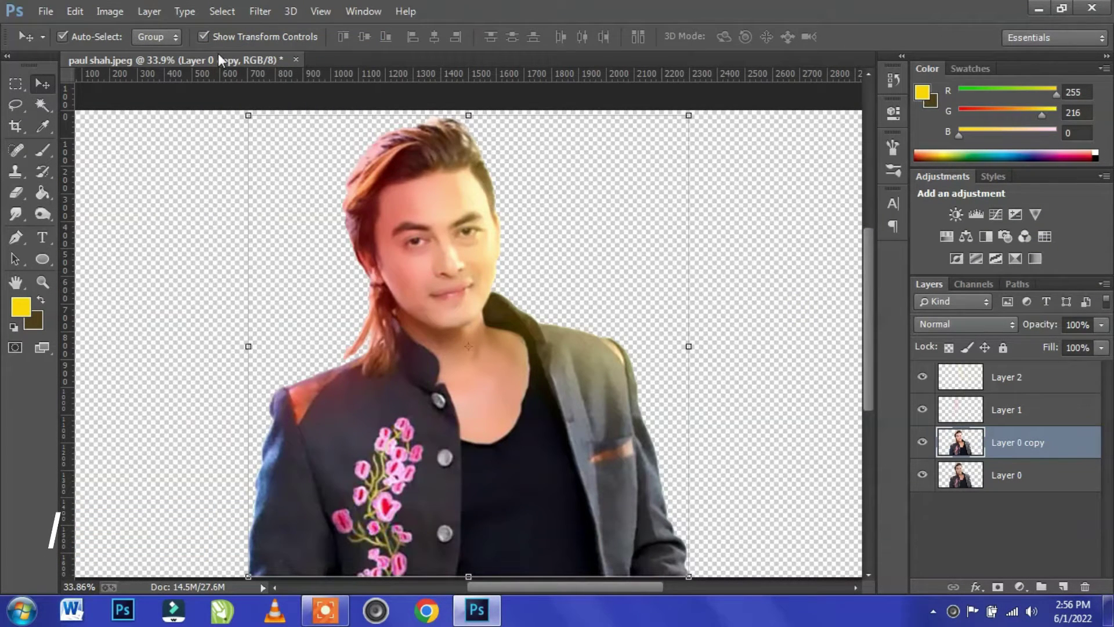
# Step: Sharpen Layer 0 copy with Unsharp Mask at 377% amount, 2.3 px radius and threshold 0
pyautogui.click(260, 11)
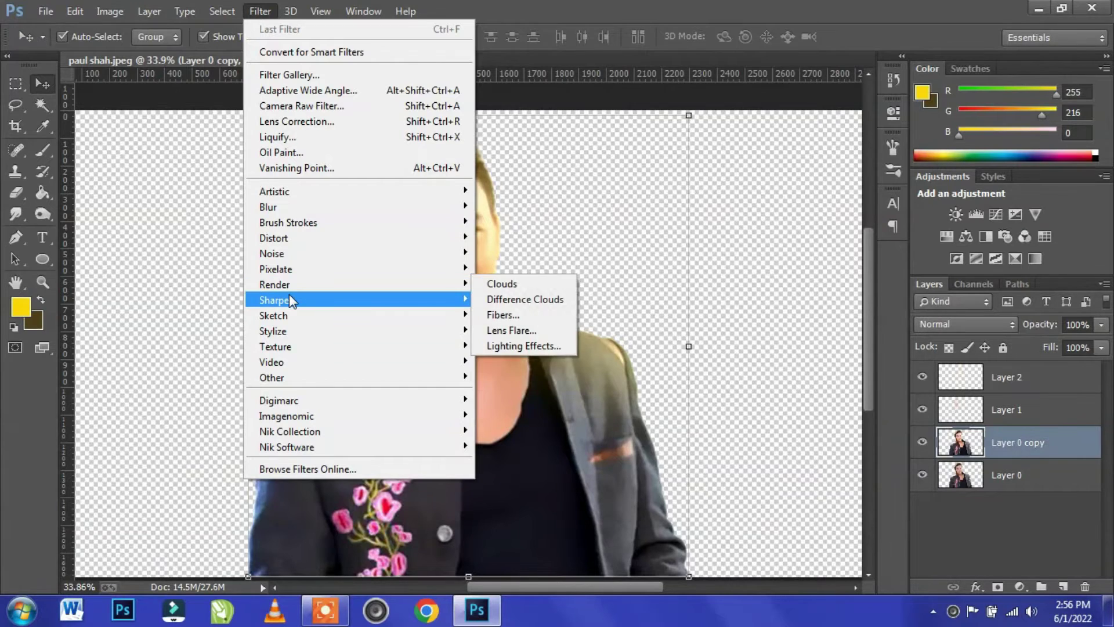
pyautogui.moveTo(289, 300)
pyautogui.click(499, 377)
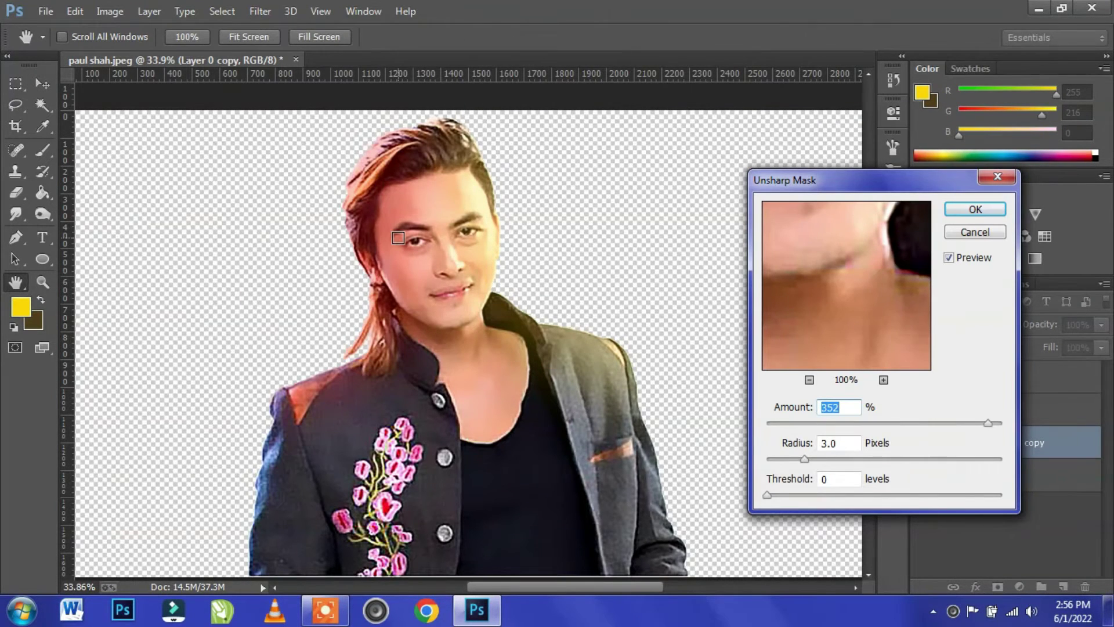
pyautogui.hotkey('ctrl', '+')
pyautogui.hotkey('ctrl', '+')
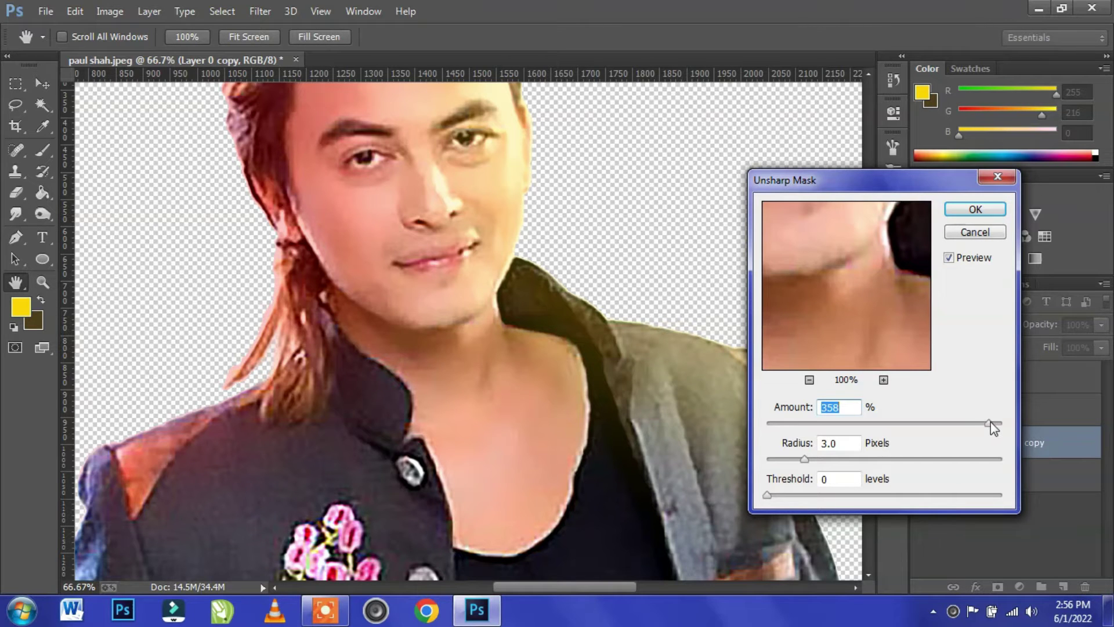
pyautogui.moveTo(962, 425); pyautogui.dragTo(1046, 428)
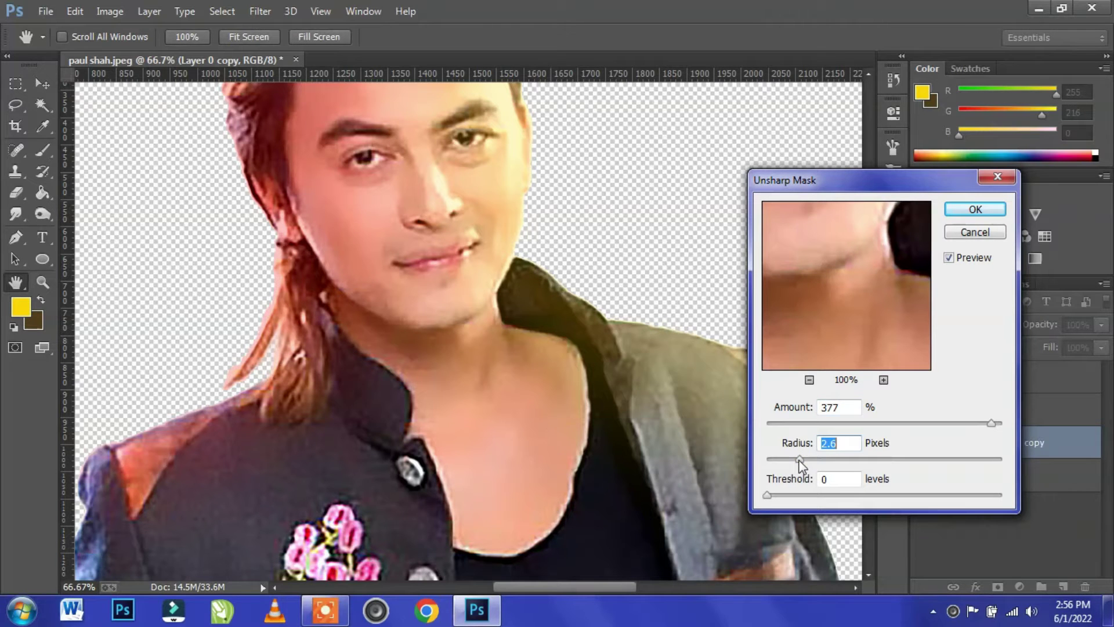
pyautogui.click(950, 260)
pyautogui.click(950, 259)
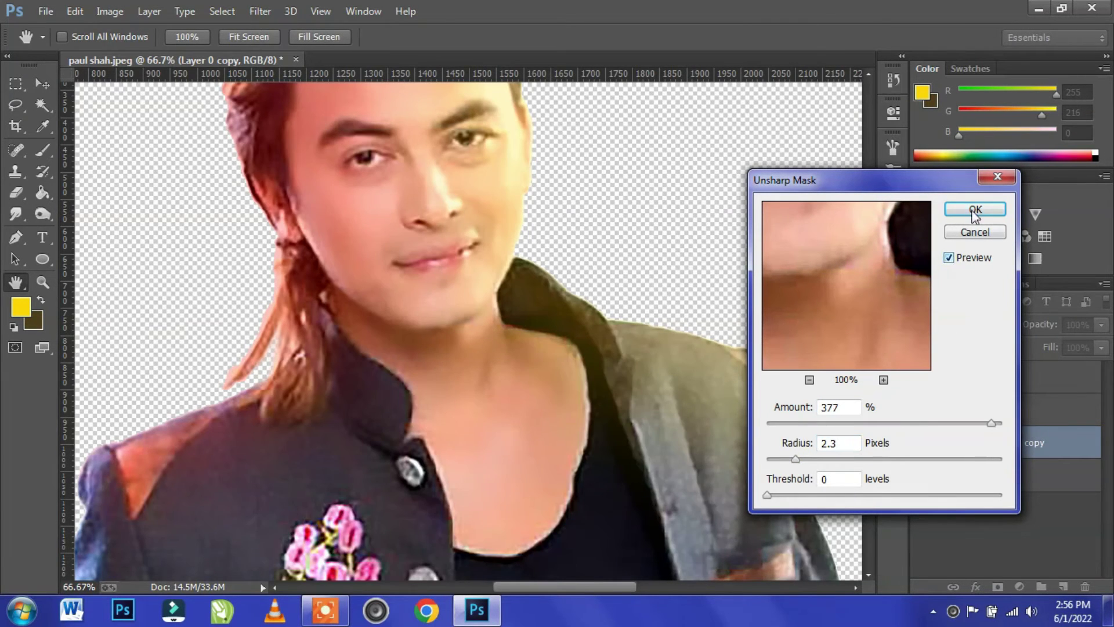
pyautogui.click(975, 209)
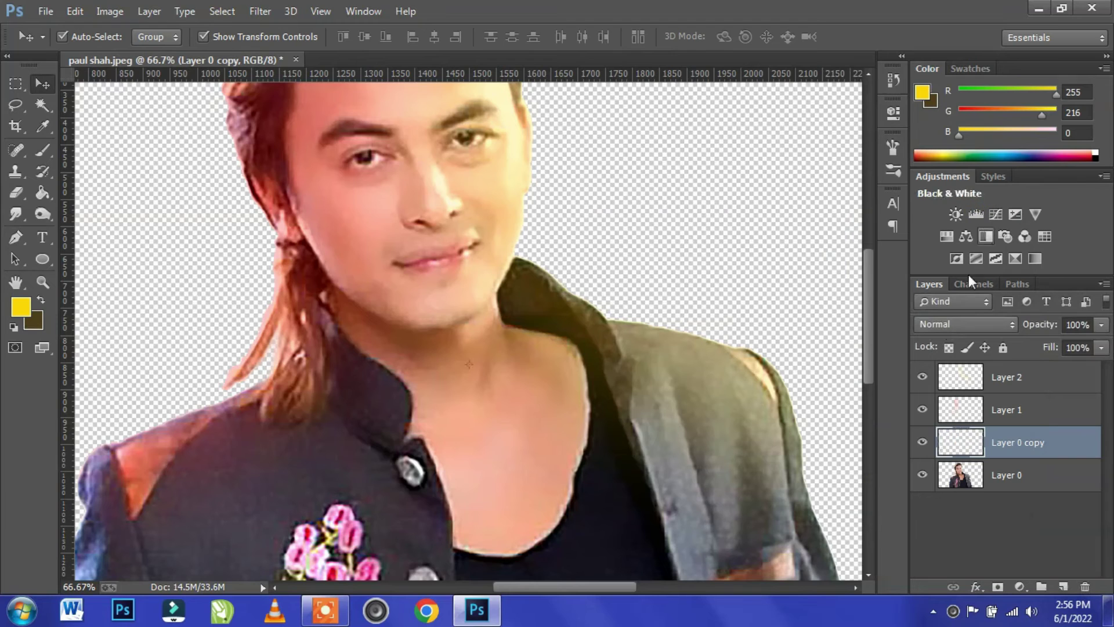
# Step: Add a new empty layer directly above Layer 0 copy
pyautogui.click(1017, 388)
pyautogui.click(1010, 442)
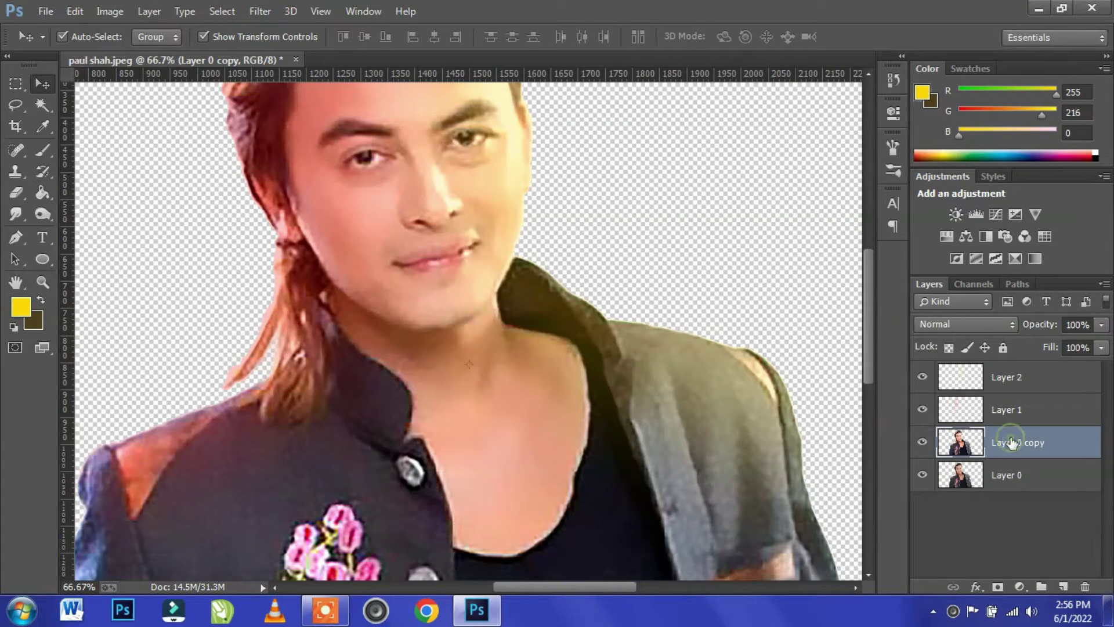
pyautogui.click(1033, 388)
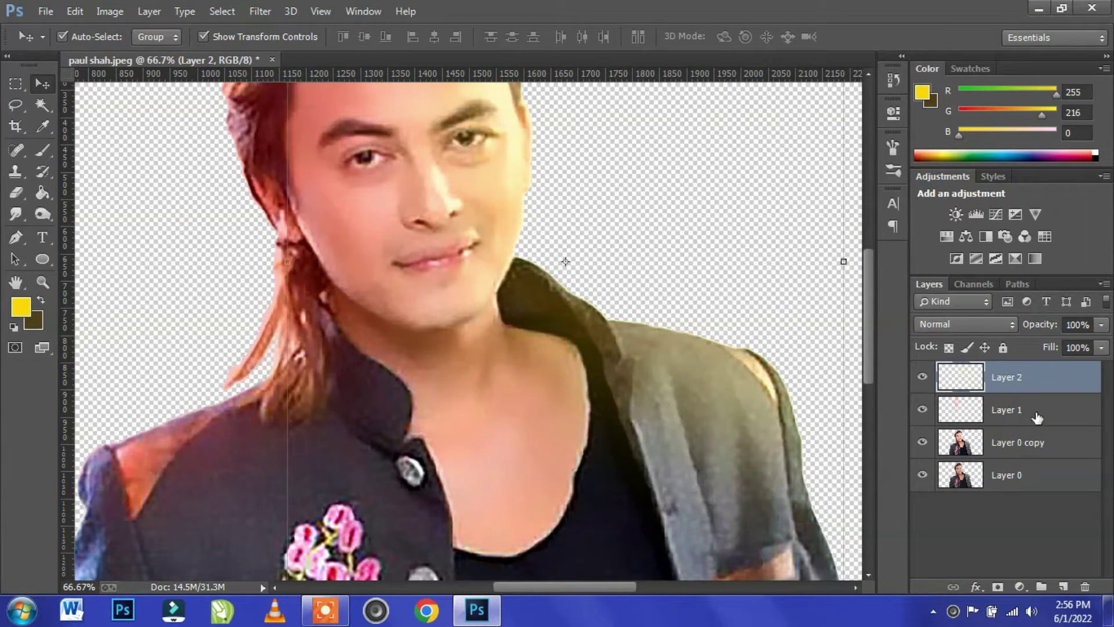
pyautogui.click(1029, 442)
pyautogui.click(1064, 587)
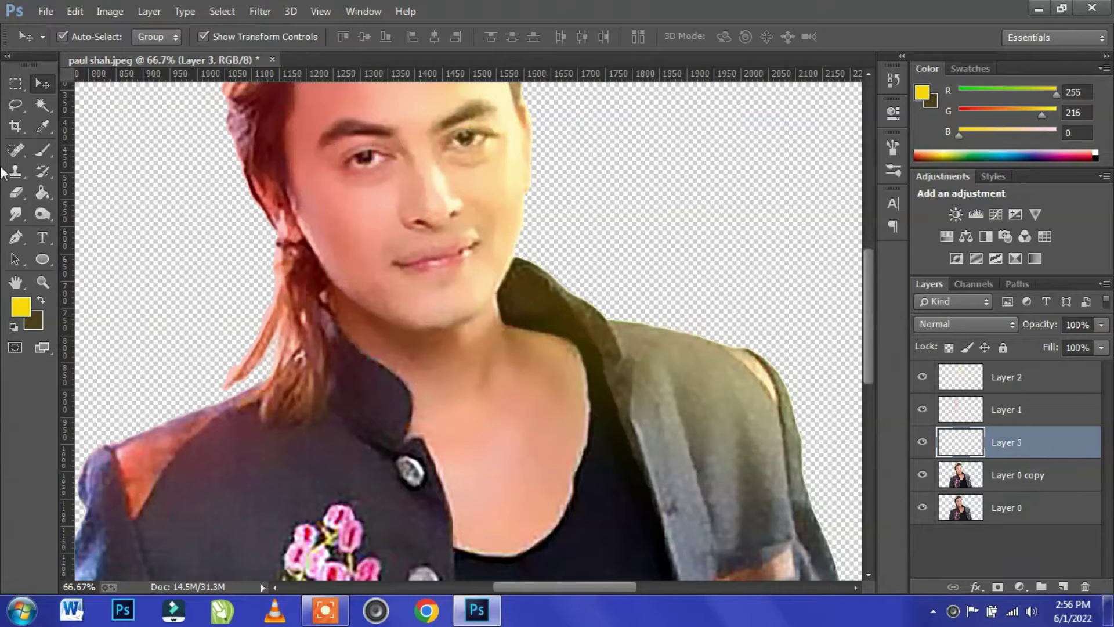
# Step: Activate the Smudge tool, choose the textured 65 px brush tip and enable its spacing at 1%
pyautogui.moveTo(15, 215)
pyautogui.mouseDown()
pyautogui.moveTo(79, 249)
pyautogui.moveTo(122, 250)
pyautogui.mouseUp()
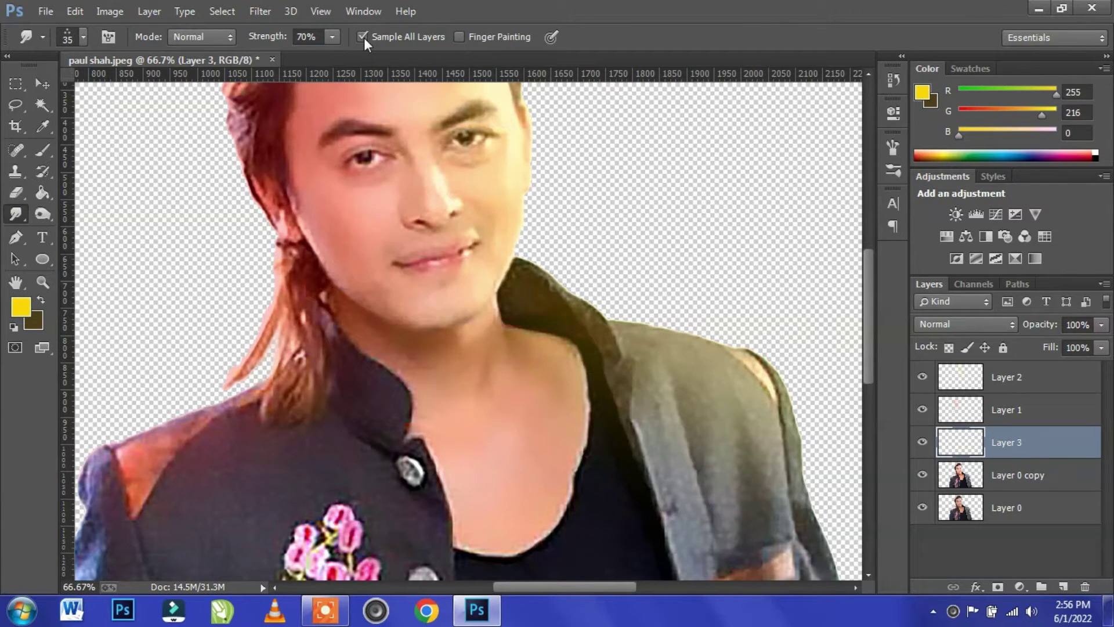
pyautogui.click(83, 36)
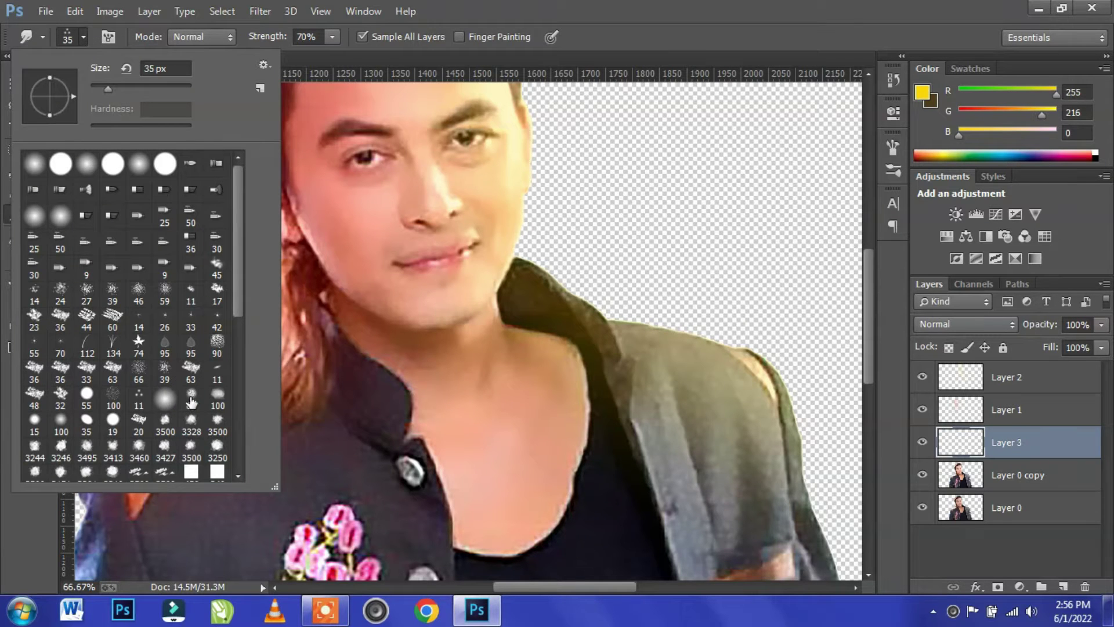
pyautogui.doubleClick(195, 399)
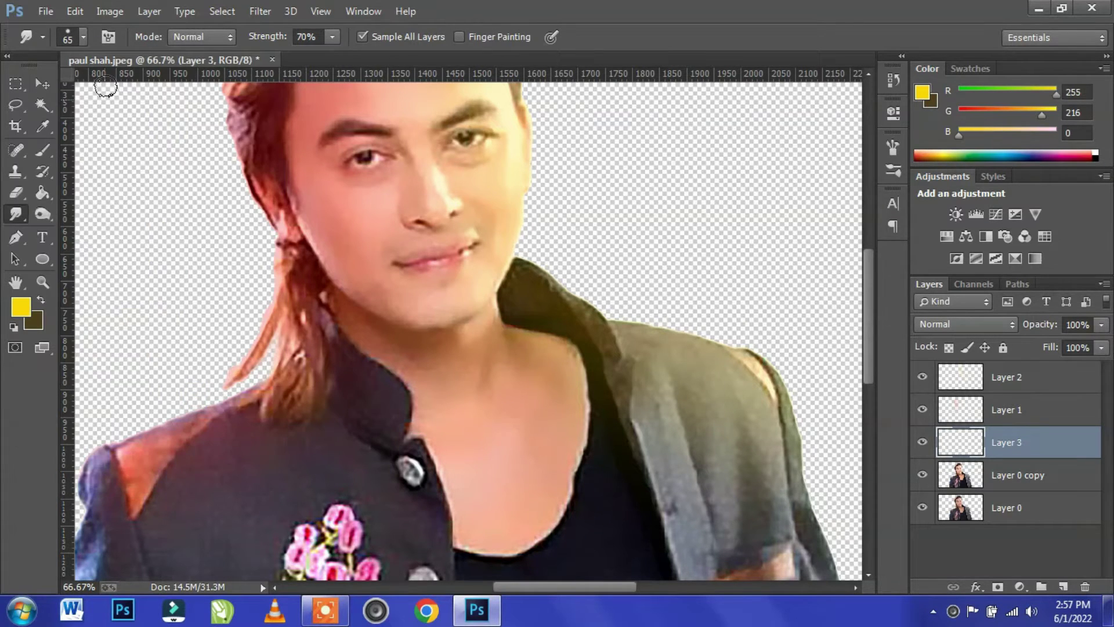
pyautogui.click(108, 36)
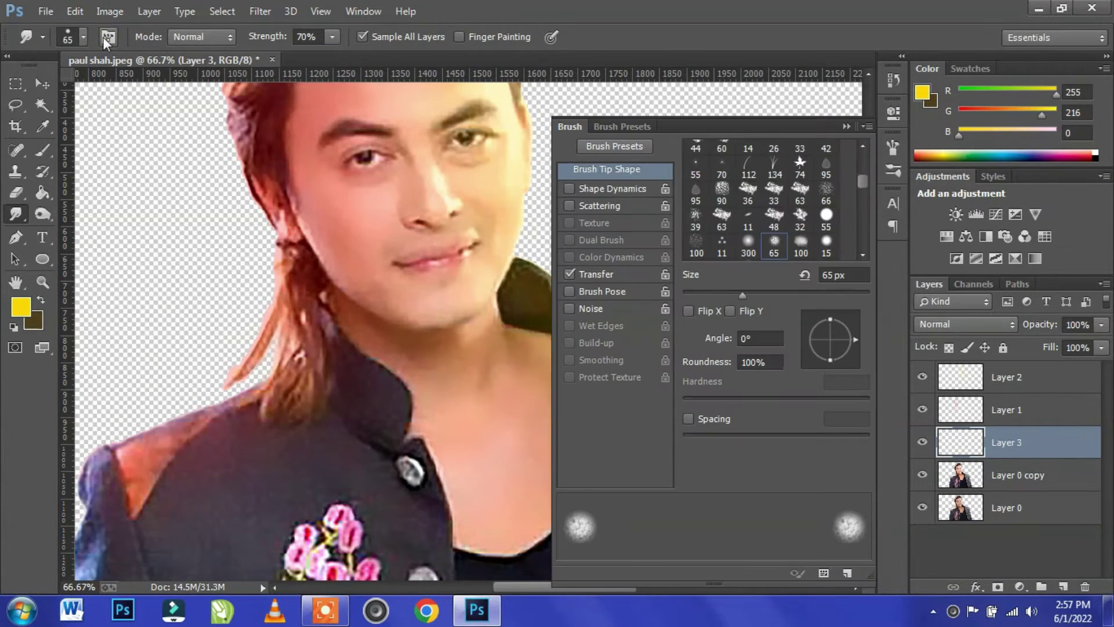
pyautogui.click(688, 418)
pyautogui.moveTo(701, 434); pyautogui.dragTo(684, 438)
pyautogui.click(847, 126)
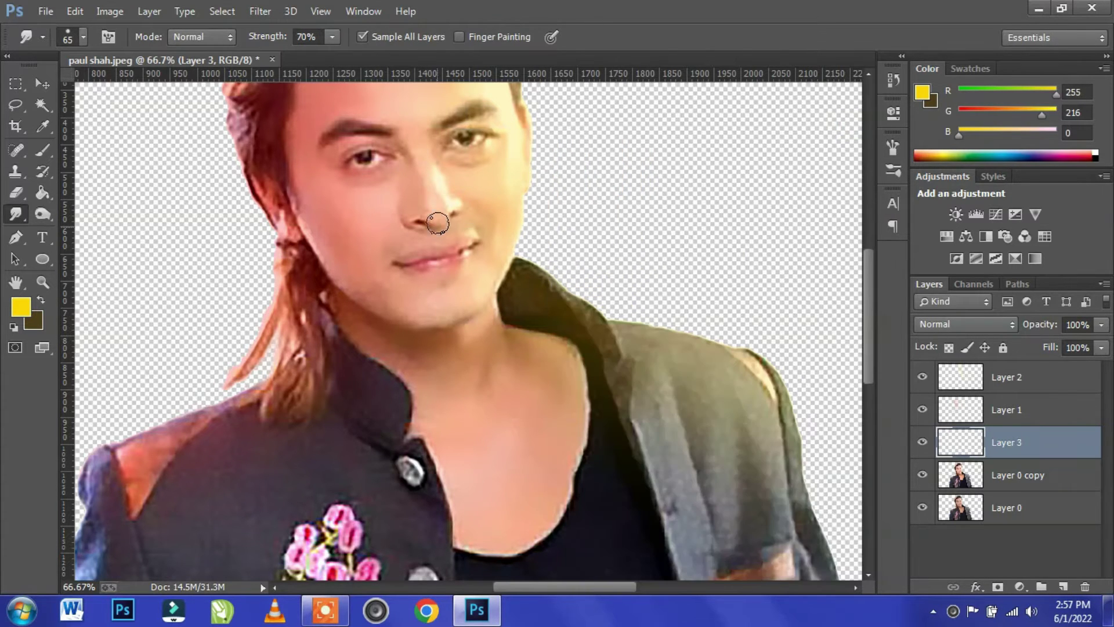
# Step: Try to smudge the facial skin on the new layer with the brush enlarged to 90 px
pyautogui.scroll(2, 438, 215)
pyautogui.scroll(1, 438, 215)
pyautogui.moveTo(429, 200); pyautogui.dragTo(465, 445)
pyautogui.moveTo(460, 351); pyautogui.dragTo(474, 383)
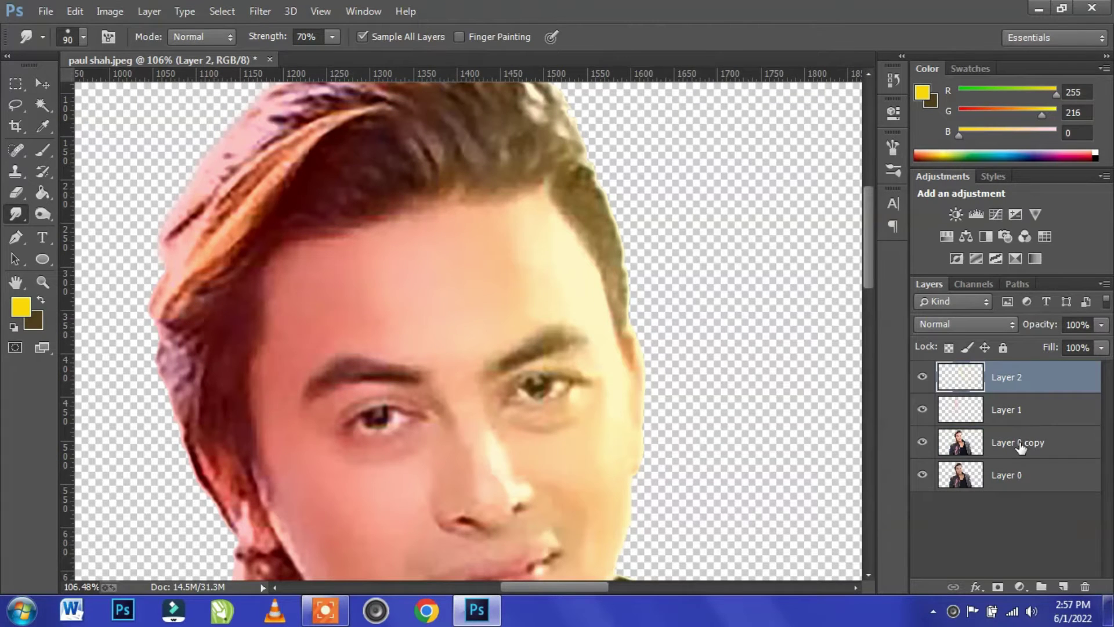
# Step: Merge Layer 2, Layer 1 and Layer 0 copy into one layer and load its outline as a selection
pyautogui.keyDown('shift'); pyautogui.click(1019, 445); pyautogui.keyUp('shift')
pyautogui.hotkey('ctrl', 'e')
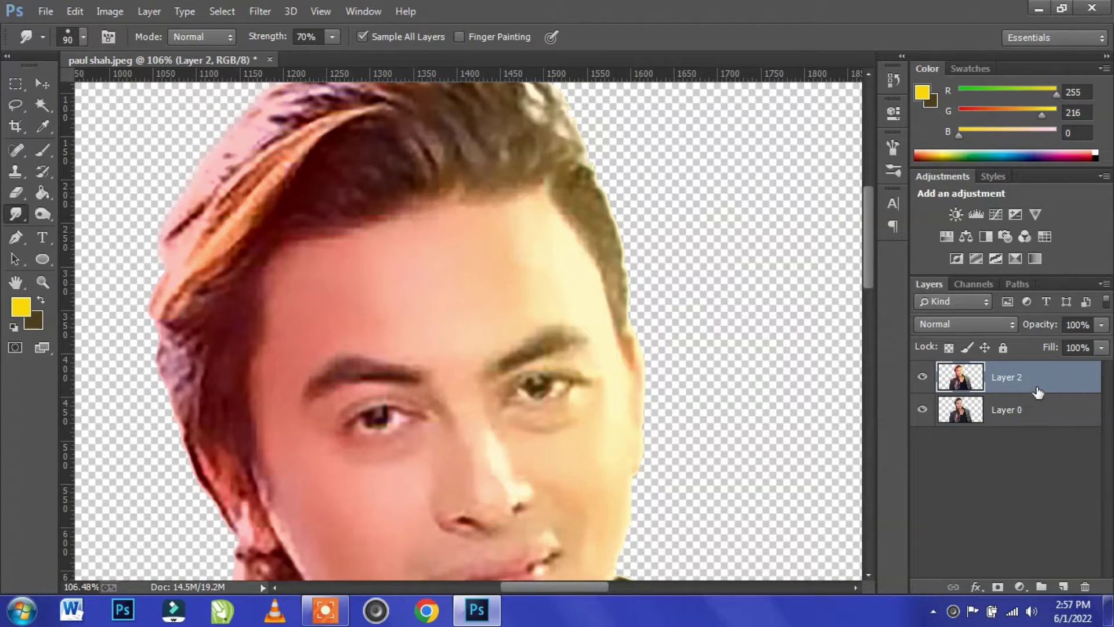
pyautogui.keyDown('ctrl'); pyautogui.click(961, 380); pyautogui.keyUp('ctrl')
# Step: Return to the Smudge tool and turn off spacing for its 90 px brush tip
pyautogui.rightClick(15, 214)
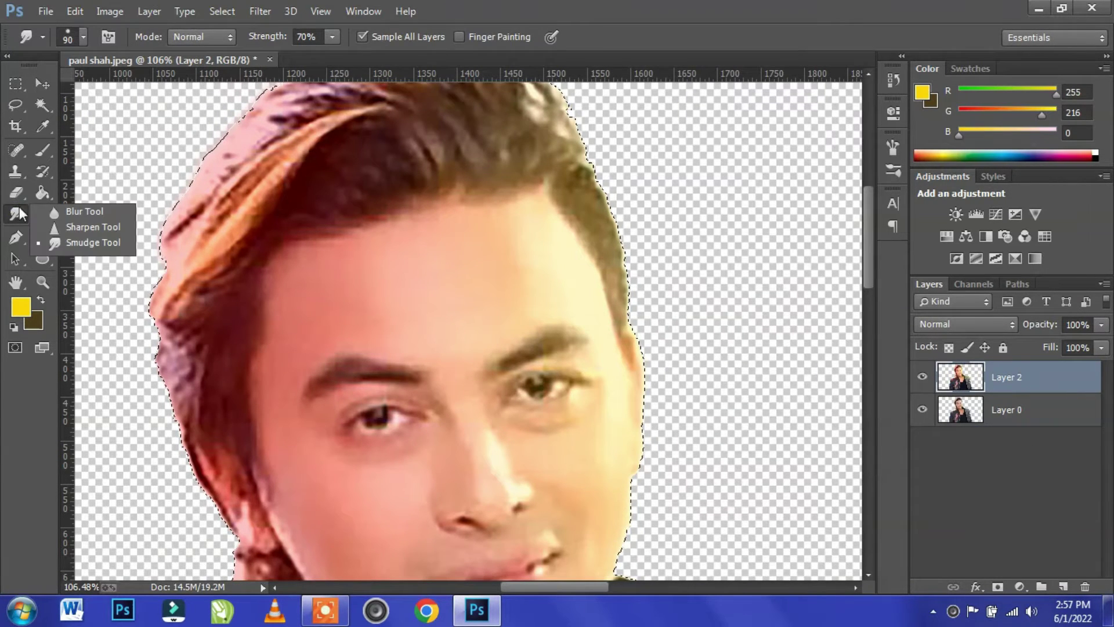
pyautogui.click(74, 248)
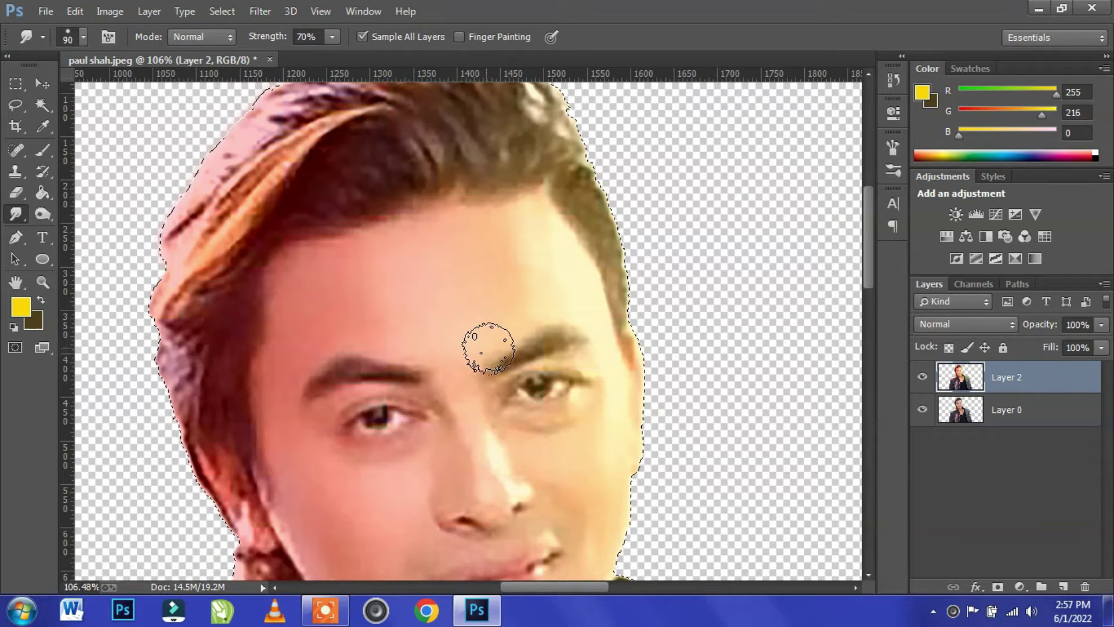
pyautogui.scroll(1, 488, 336)
pyautogui.click(108, 37)
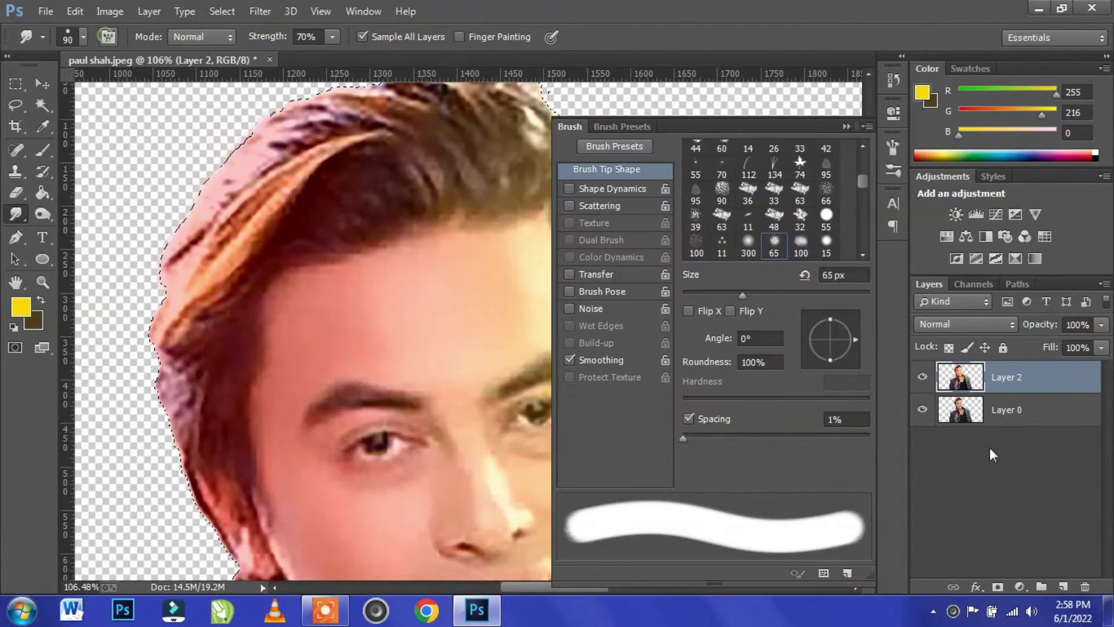
pyautogui.click(688, 418)
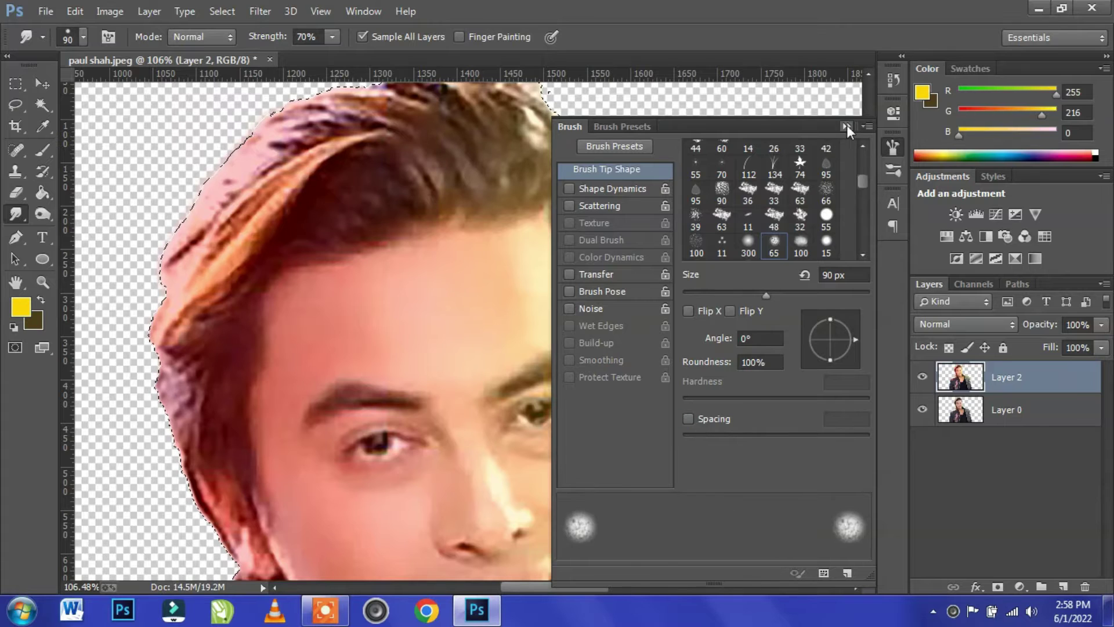
pyautogui.click(845, 126)
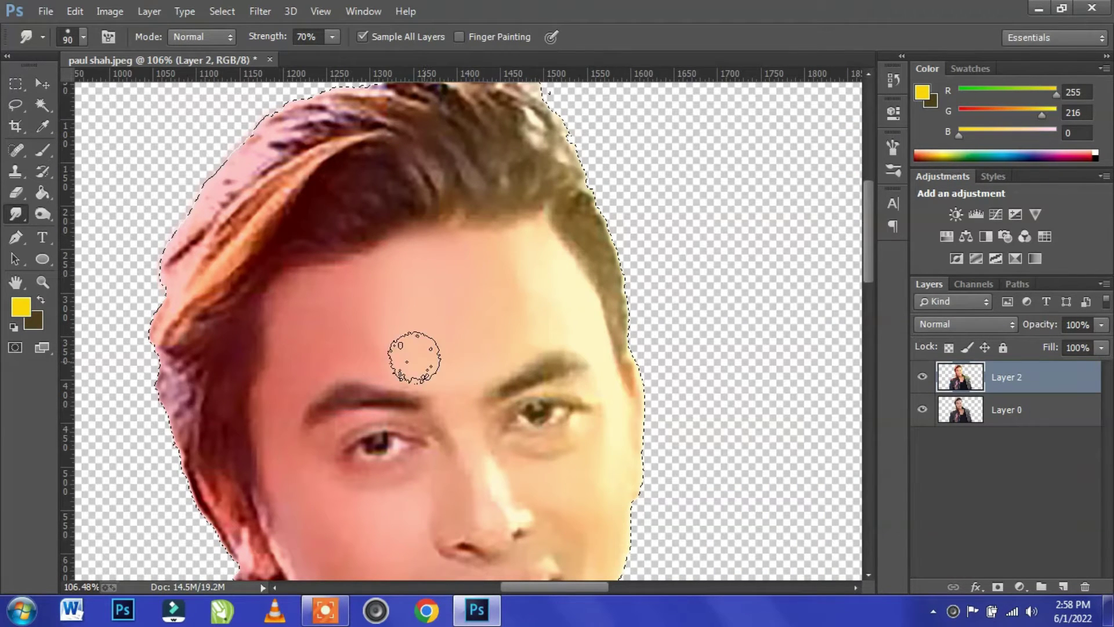
# Step: Reduce the smudge brush to 80 px and smooth the skin on the forehead's red-lit side
pyautogui.scroll(4, 350, 347)
pyautogui.press('[')
pyautogui.moveTo(302, 273)
pyautogui.mouseDown()
pyautogui.moveTo(344, 285)
pyautogui.moveTo(382, 341)
pyautogui.moveTo(319, 326)
pyautogui.moveTo(269, 390)
pyautogui.moveTo(349, 331)
pyautogui.moveTo(381, 343)
pyautogui.mouseUp()
pyautogui.press('[')
pyautogui.scroll(-3, 250, 319)
pyautogui.hscroll(-1, 250, 319)
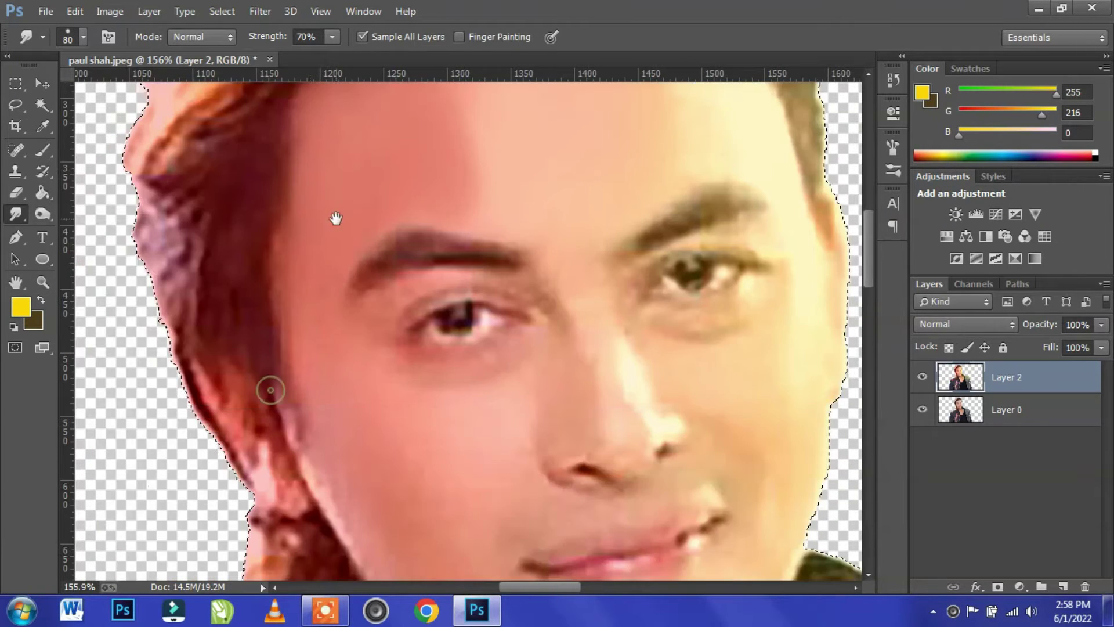
# Step: Smudge the red-lit temple, then blend the forehead's centre and yellow-lit side with a 70 px brush
pyautogui.moveTo(315, 376); pyautogui.dragTo(286, 251)
pyautogui.moveTo(458, 302)
pyautogui.mouseDown()
pyautogui.moveTo(428, 293)
pyautogui.moveTo(416, 339)
pyautogui.moveTo(371, 285)
pyautogui.mouseUp()
pyautogui.moveTo(428, 382); pyautogui.dragTo(394, 580)
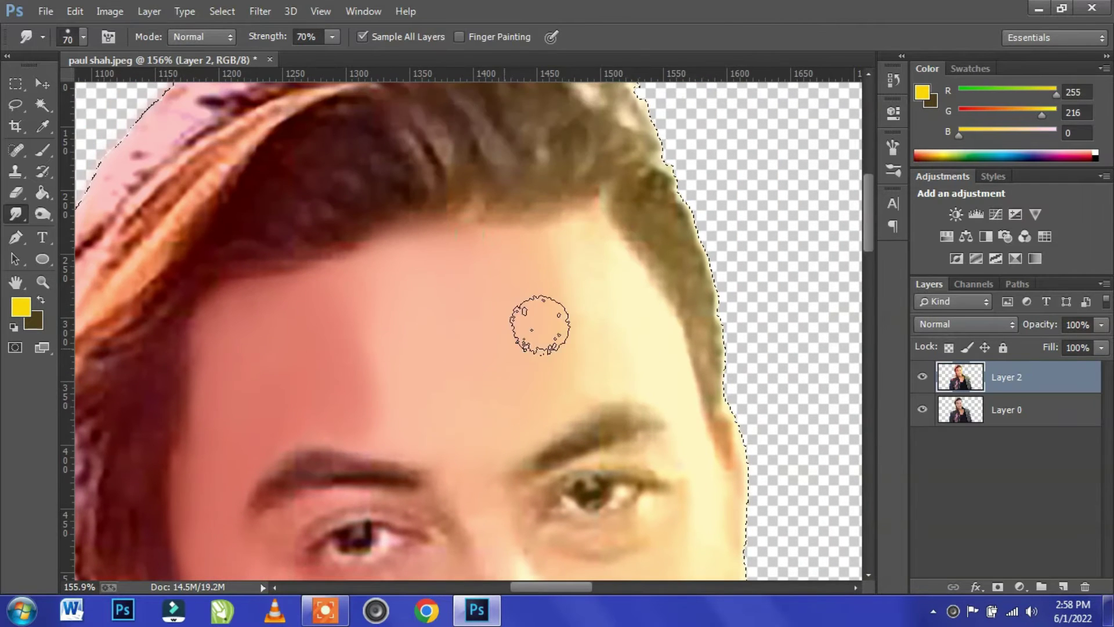
pyautogui.moveTo(563, 230)
pyautogui.mouseDown()
pyautogui.moveTo(567, 353)
pyautogui.moveTo(601, 264)
pyautogui.moveTo(541, 247)
pyautogui.moveTo(498, 340)
pyautogui.mouseUp()
pyautogui.moveTo(625, 305); pyautogui.dragTo(472, 209)
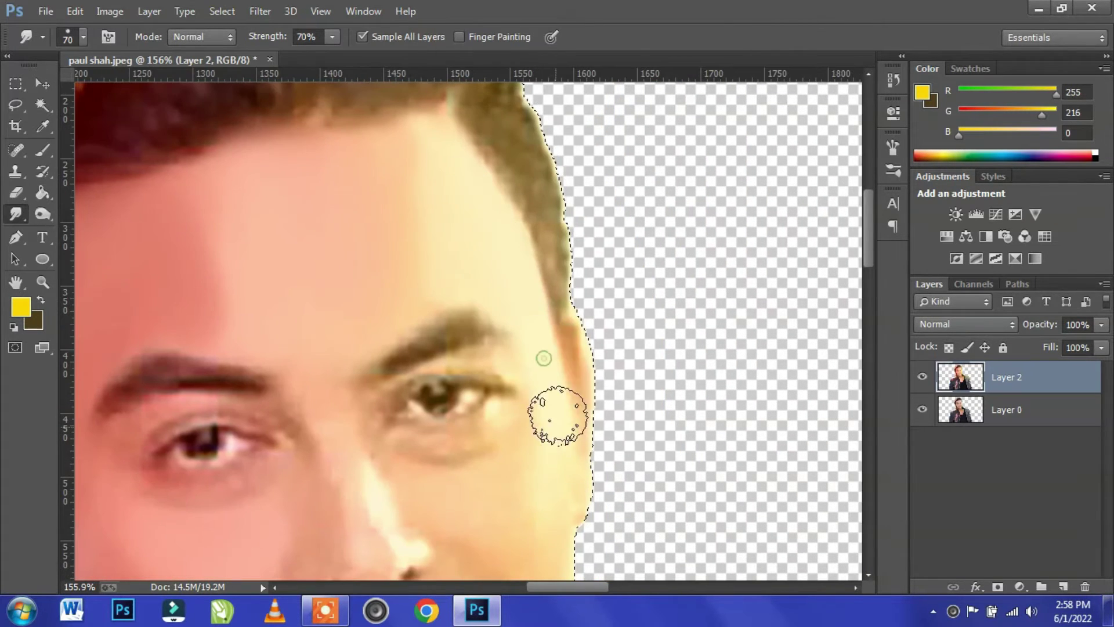
# Step: Reduce the smudge brush to 60 px and smooth the skin on both cheeks and the lower face
pyautogui.moveTo(563, 450); pyautogui.dragTo(565, 298)
pyautogui.press('[')
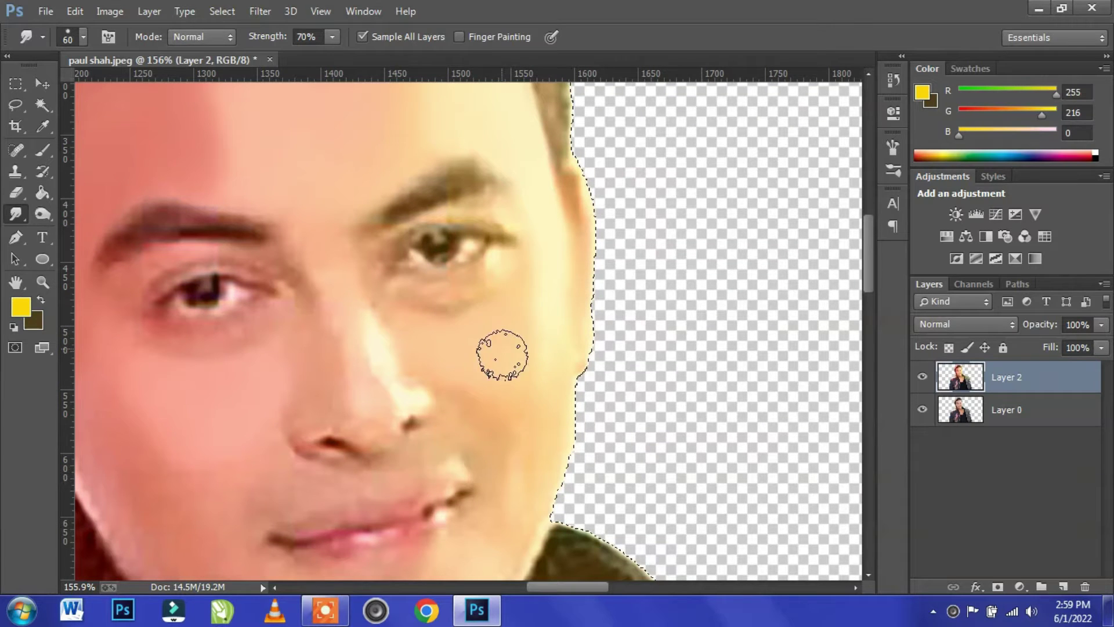
pyautogui.moveTo(477, 384)
pyautogui.mouseDown()
pyautogui.moveTo(578, 317)
pyautogui.moveTo(640, 294)
pyautogui.mouseUp()
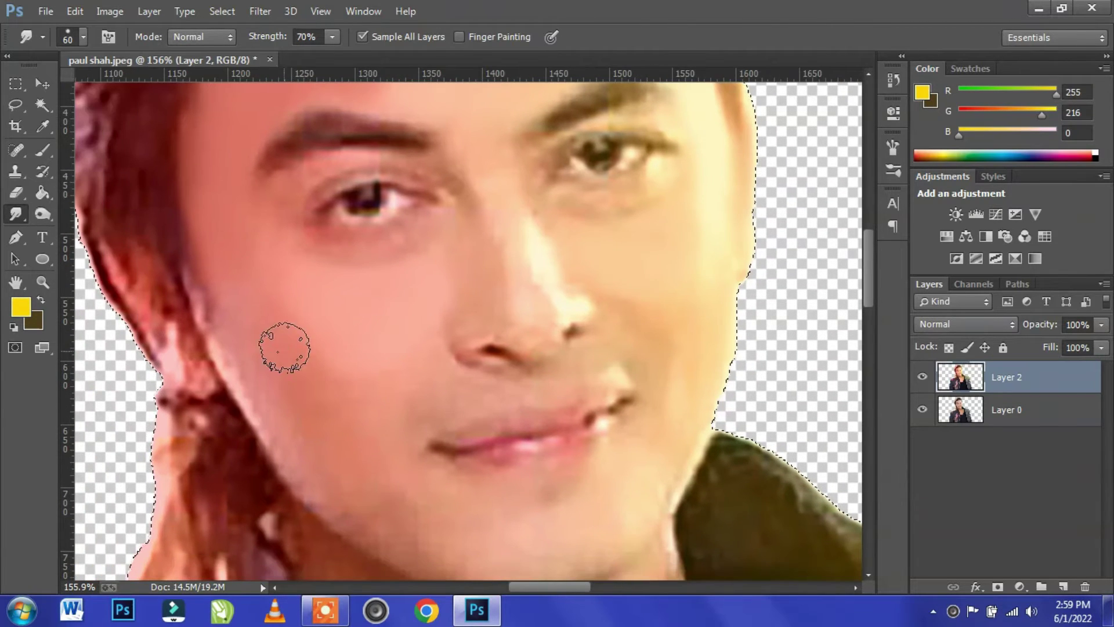
pyautogui.moveTo(256, 382)
pyautogui.mouseDown()
pyautogui.moveTo(216, 281)
pyautogui.moveTo(249, 368)
pyautogui.moveTo(354, 500)
pyautogui.moveTo(306, 455)
pyautogui.moveTo(343, 465)
pyautogui.moveTo(287, 373)
pyautogui.moveTo(376, 407)
pyautogui.mouseUp()
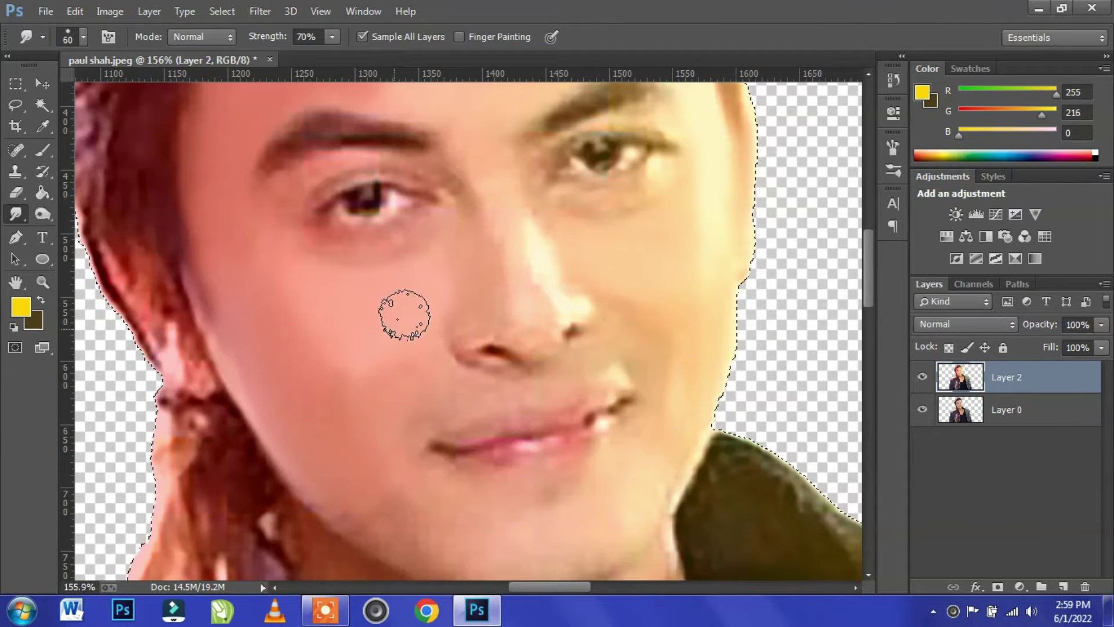
pyautogui.scroll(-3, 398, 325)
pyautogui.moveTo(605, 169); pyautogui.dragTo(509, 418)
pyautogui.moveTo(514, 350)
pyautogui.mouseDown()
pyautogui.moveTo(524, 284)
pyautogui.moveTo(567, 289)
pyautogui.mouseUp()
# Step: Shrink the smudge brush to 30 px, then 25 px, and smooth the skin under the eye on the yellow-lit side
pyautogui.scroll(1, 558, 248)
pyautogui.press('super')
pyautogui.press('super')
pyautogui.scroll(2, 517, 320)
pyautogui.press('[')
pyautogui.press('[')
pyautogui.press('[')
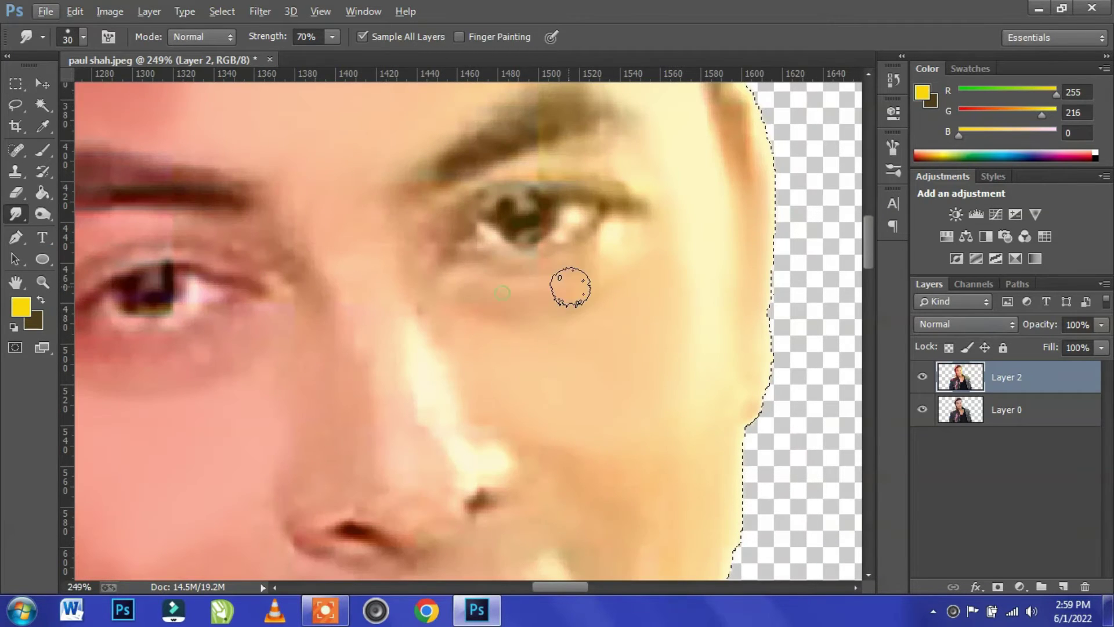
pyautogui.moveTo(613, 250)
pyautogui.mouseDown()
pyautogui.moveTo(583, 268)
pyautogui.moveTo(462, 270)
pyautogui.mouseUp()
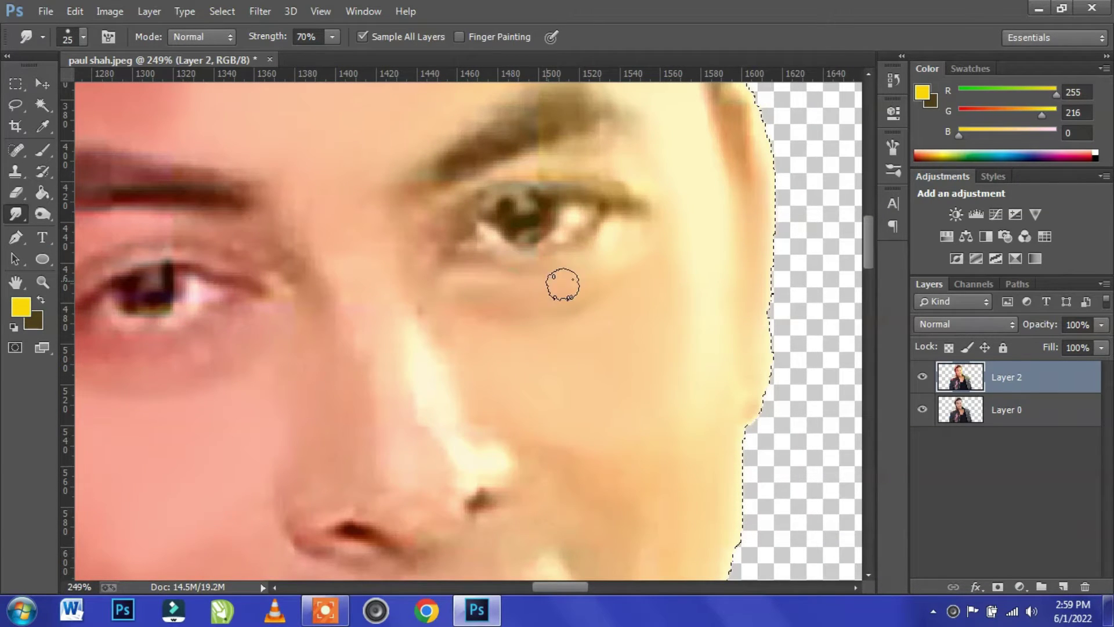
pyautogui.scroll(1, 632, 230)
pyautogui.scroll(-1, 378, 411)
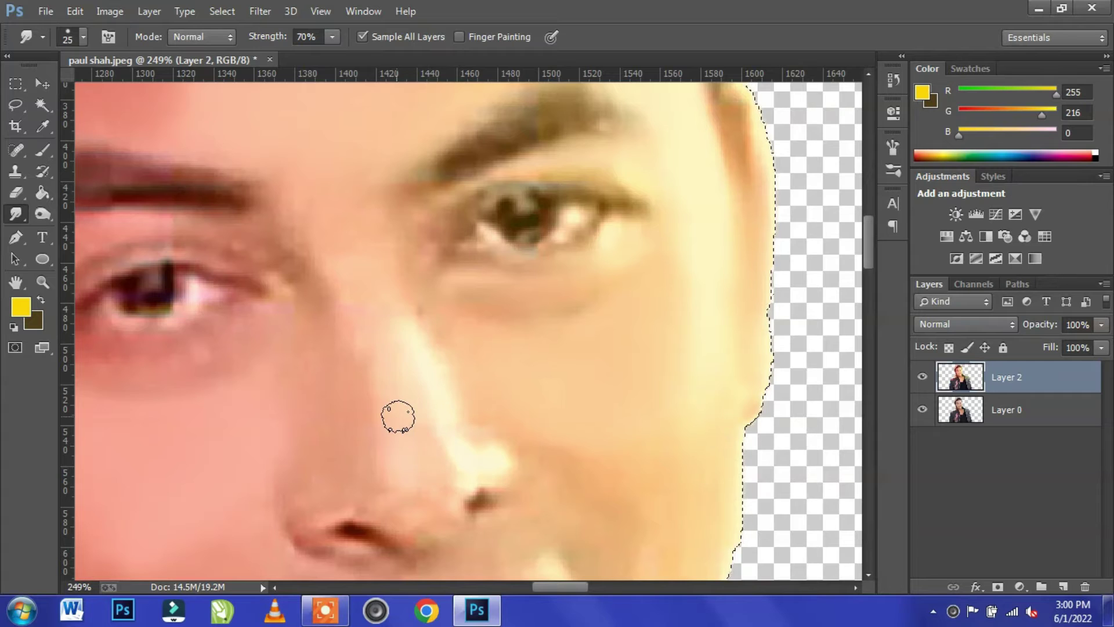
# Step: Smudge along the nose bridge with a 35 px brush, and refine its highlight and yellow-lit edge at 25 px
pyautogui.moveTo(398, 417)
pyautogui.mouseDown()
pyautogui.moveTo(387, 337)
pyautogui.moveTo(377, 339)
pyautogui.mouseUp()
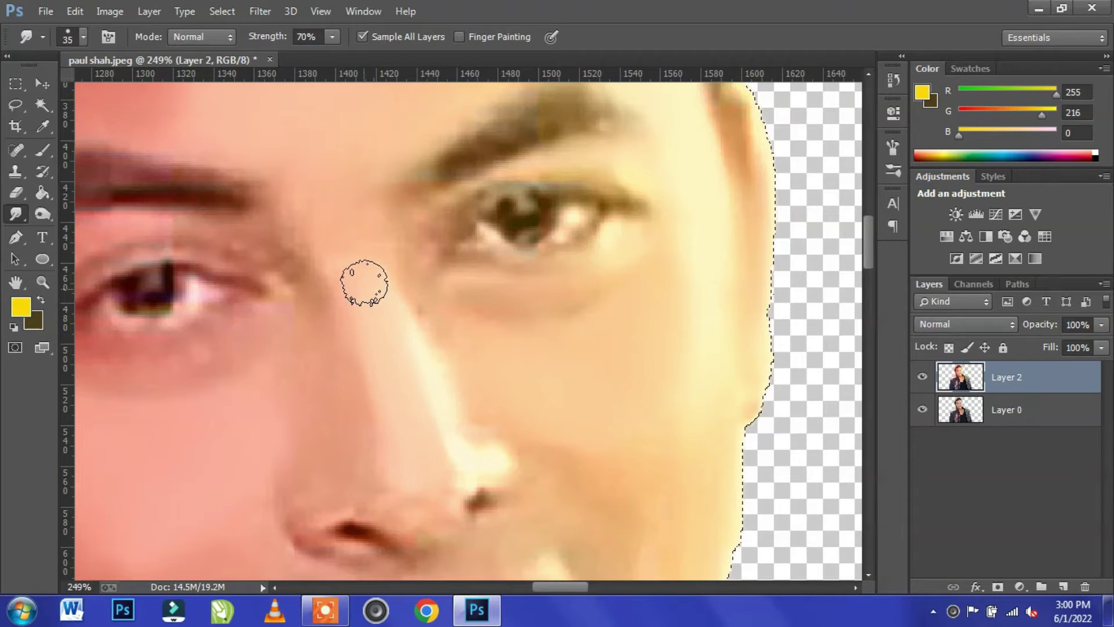
pyautogui.moveTo(393, 377); pyautogui.dragTo(355, 262)
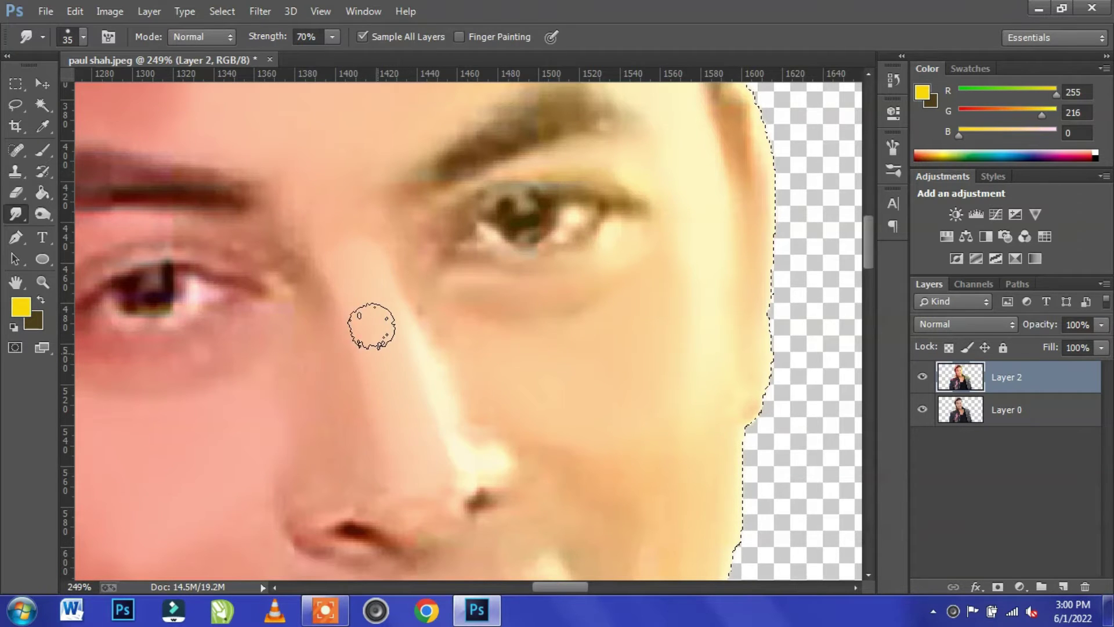
pyautogui.moveTo(447, 400); pyautogui.dragTo(399, 323)
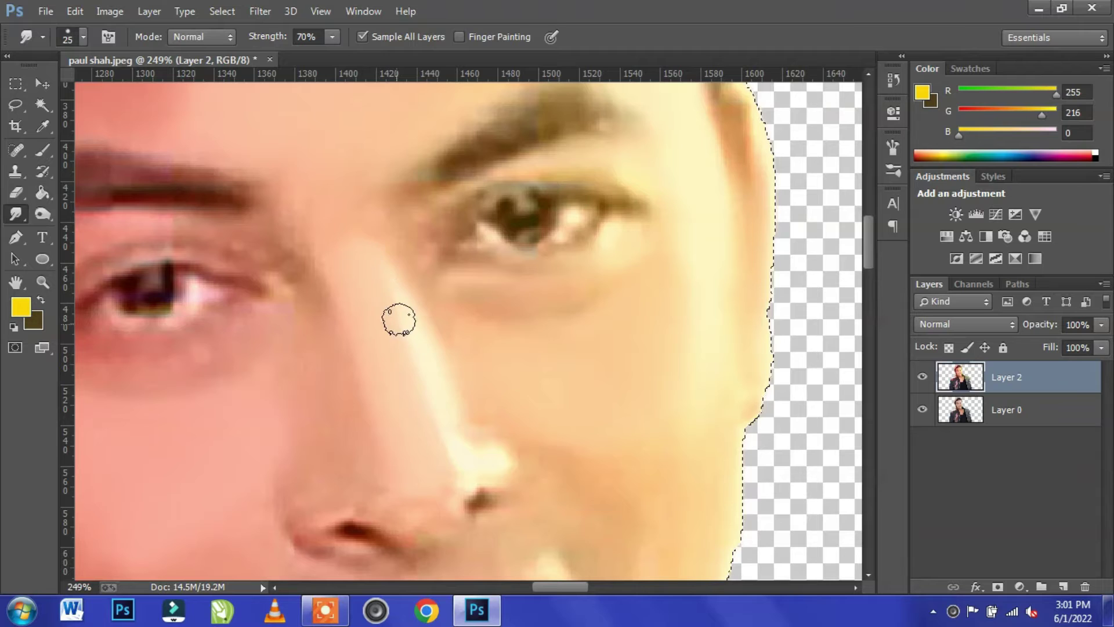
pyautogui.moveTo(433, 371); pyautogui.dragTo(435, 422)
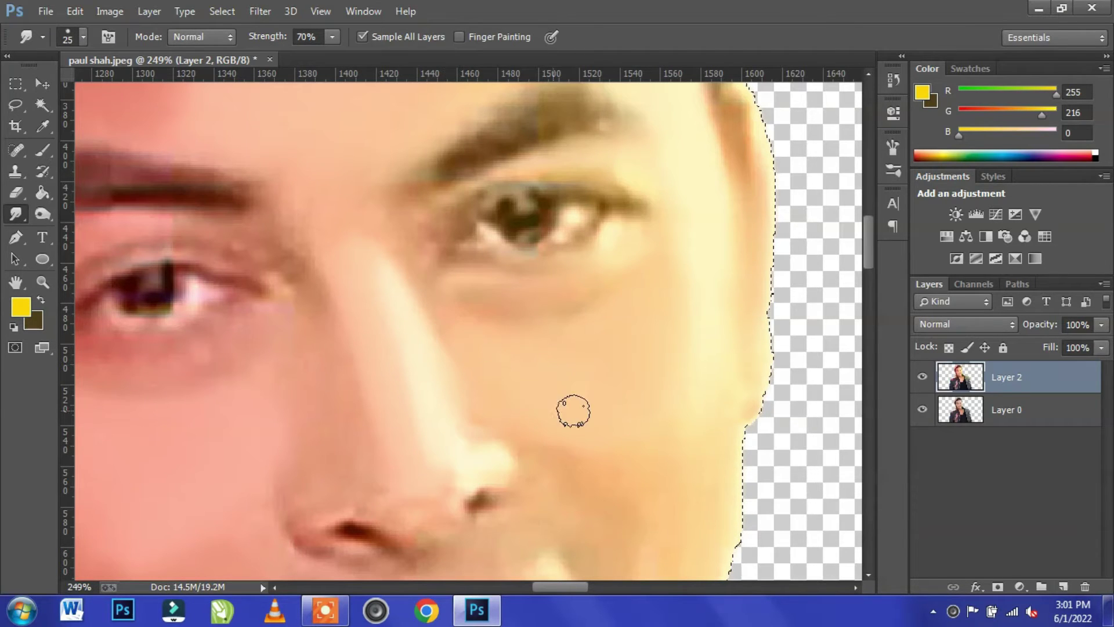
pyautogui.moveTo(401, 249)
pyautogui.mouseDown()
pyautogui.moveTo(433, 354)
pyautogui.moveTo(458, 364)
pyautogui.mouseUp()
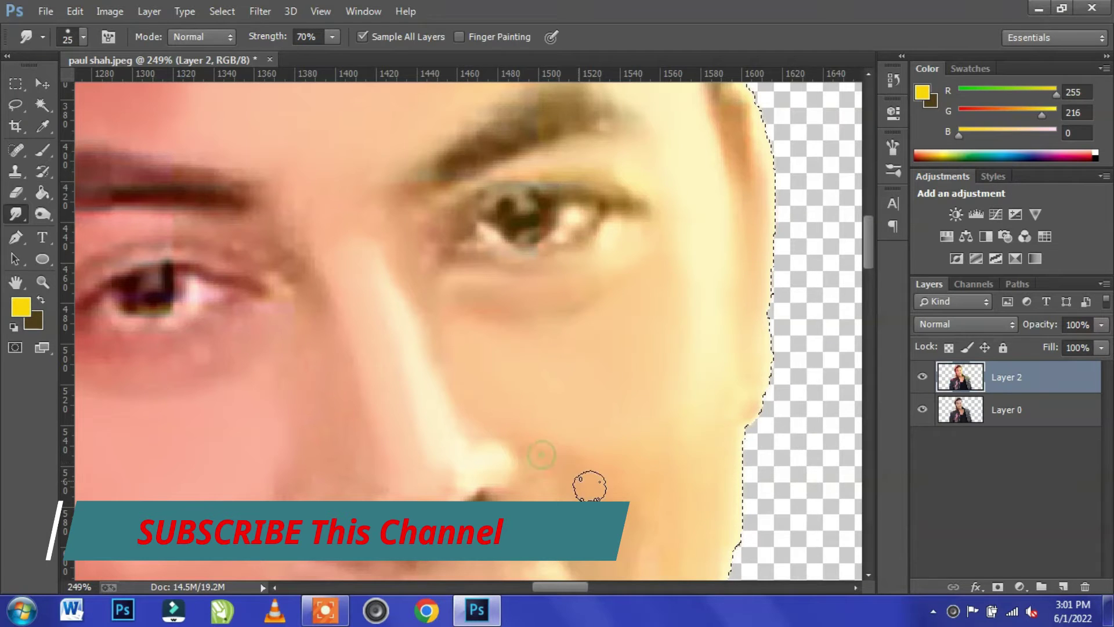
# Step: Enlarge the smudge brush to 35 px and smooth the yellow-lit cheek beside the nose
pyautogui.scroll(-3, 641, 472)
pyautogui.press(']')
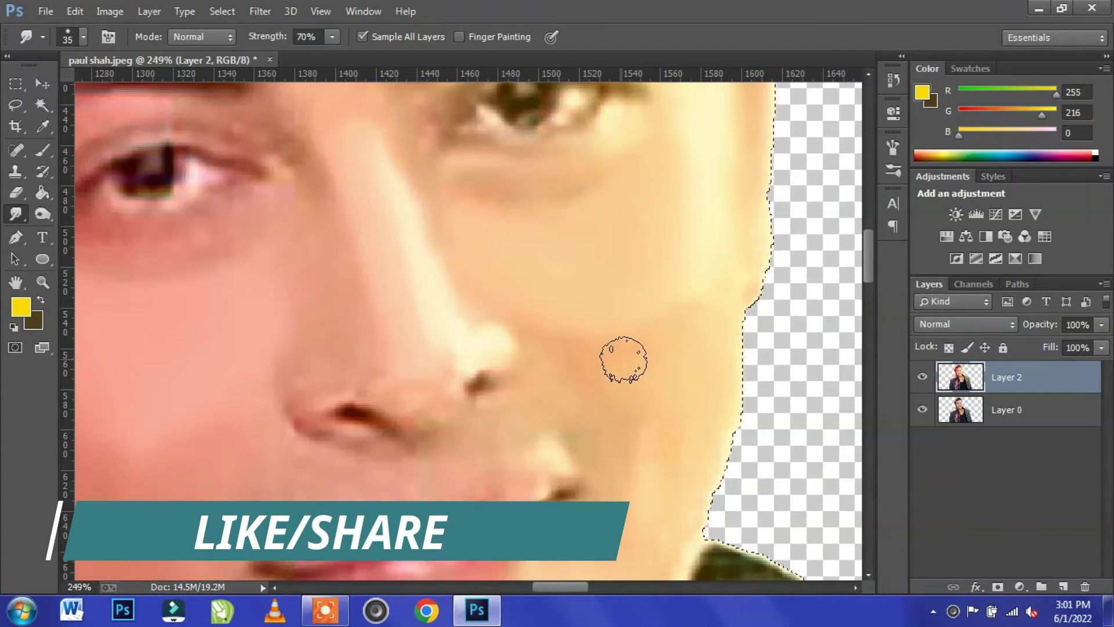
pyautogui.press('[')
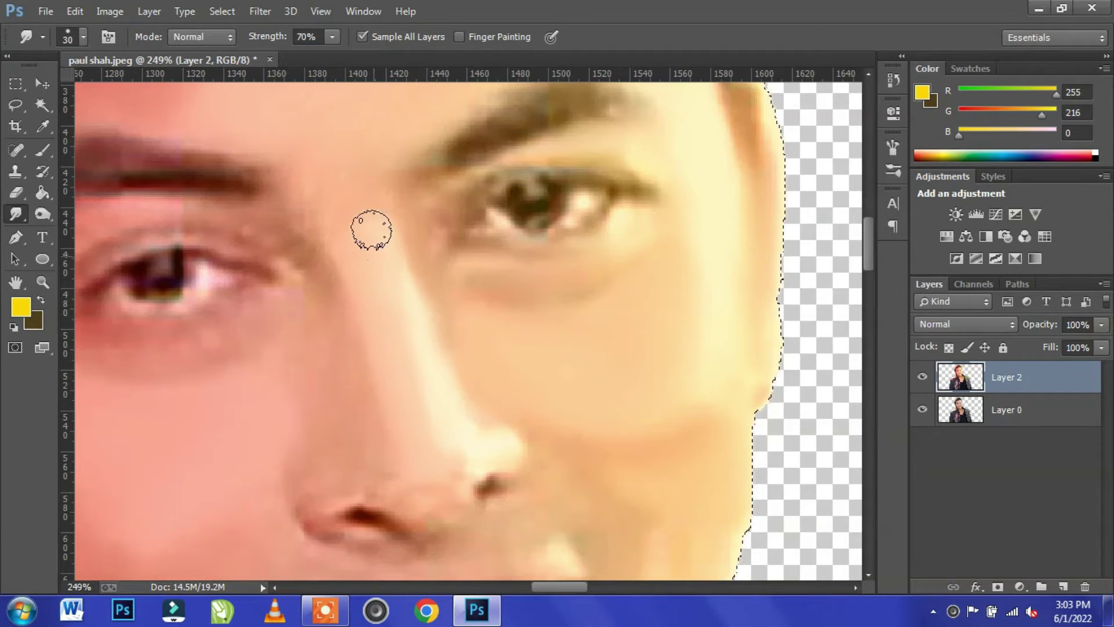
# Step: Reduce the smudge brush to 25 px and blend the top of the nose bridge between the eyebrows
pyautogui.press('[')
pyautogui.moveTo(461, 278); pyautogui.dragTo(524, 425)
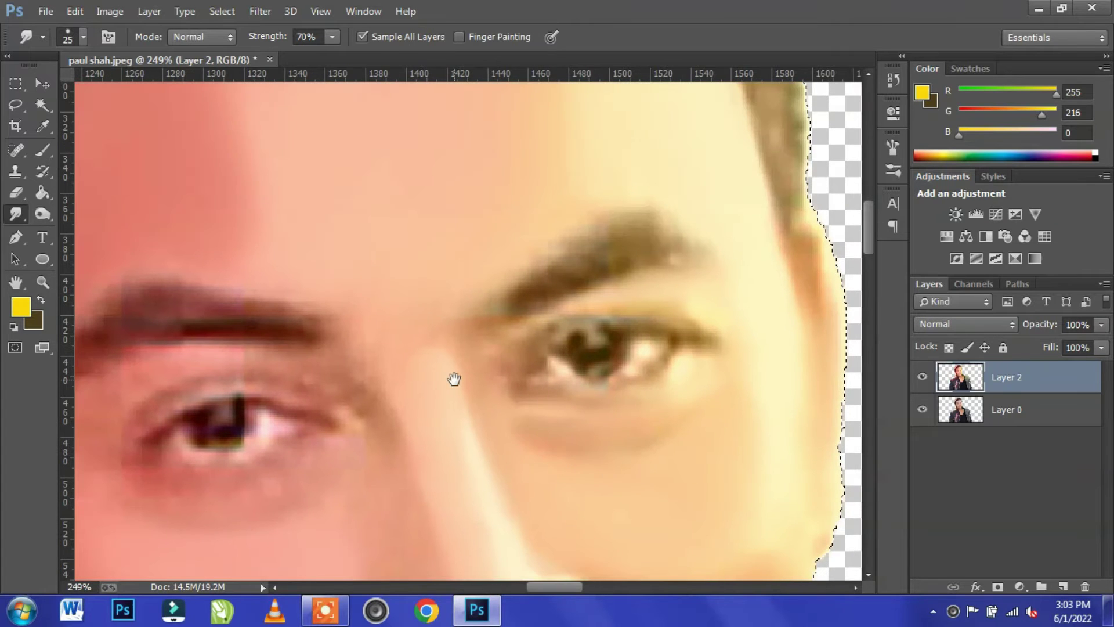
pyautogui.moveTo(454, 379); pyautogui.dragTo(469, 431)
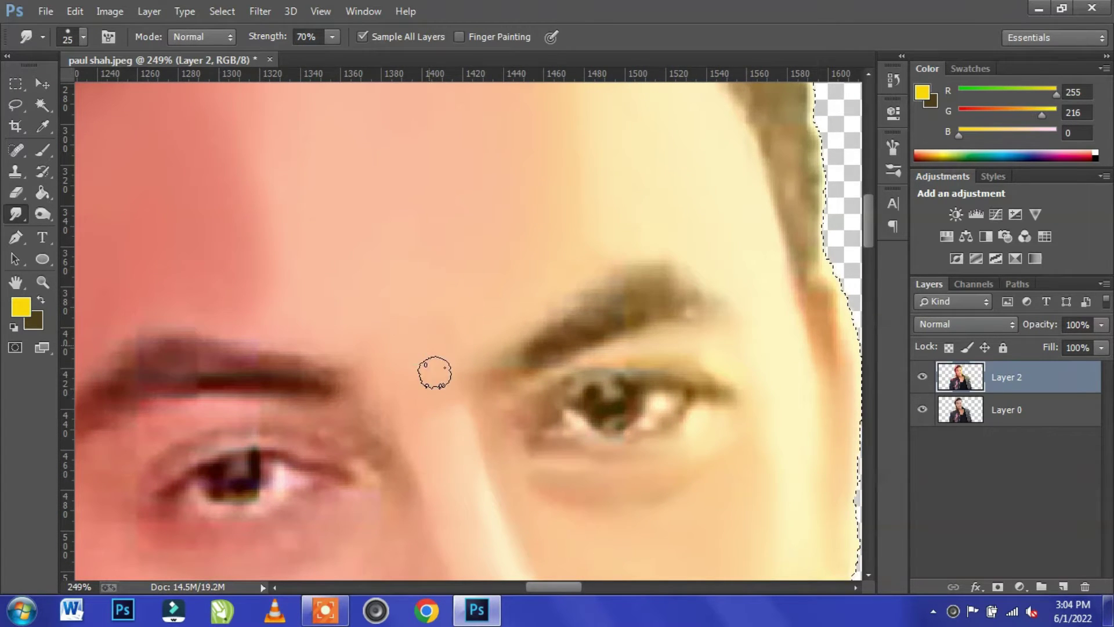
# Step: Enlarge the smudge brush to 40 px and smooth the smile line and lower cheek on the yellow-lit side
pyautogui.scroll(-5, 432, 354)
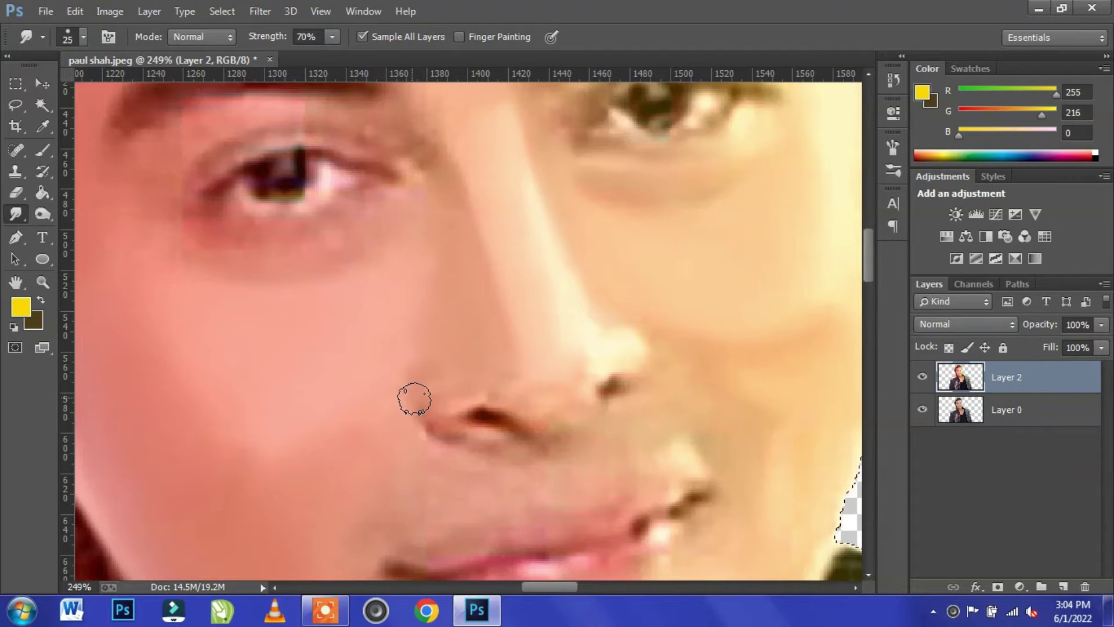
pyautogui.moveTo(583, 363); pyautogui.dragTo(458, 349)
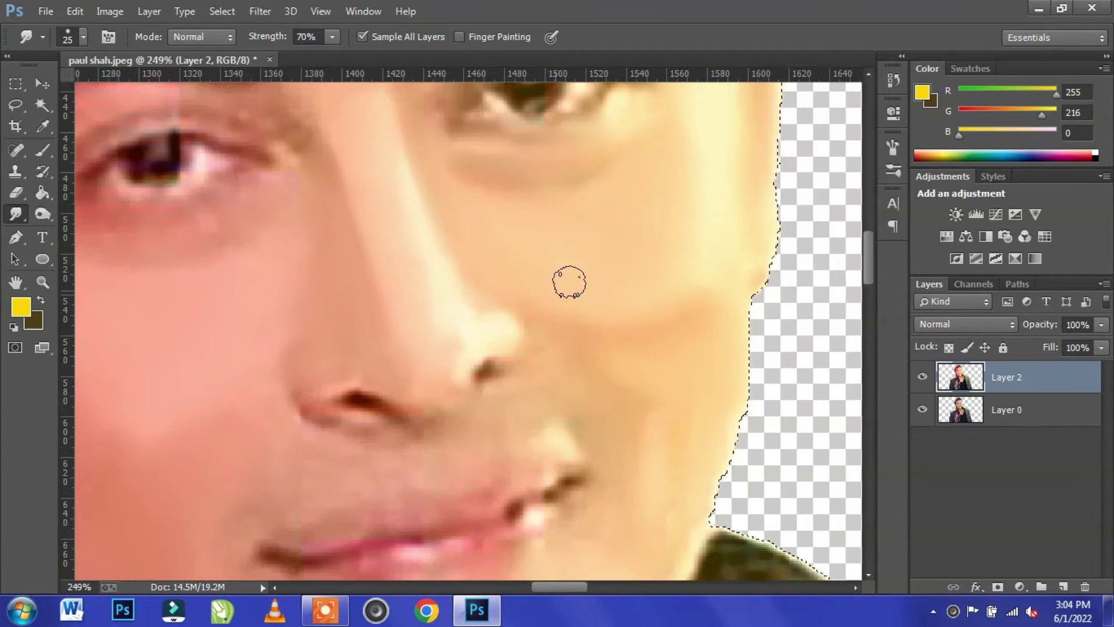
pyautogui.press(']')
pyautogui.press(']')
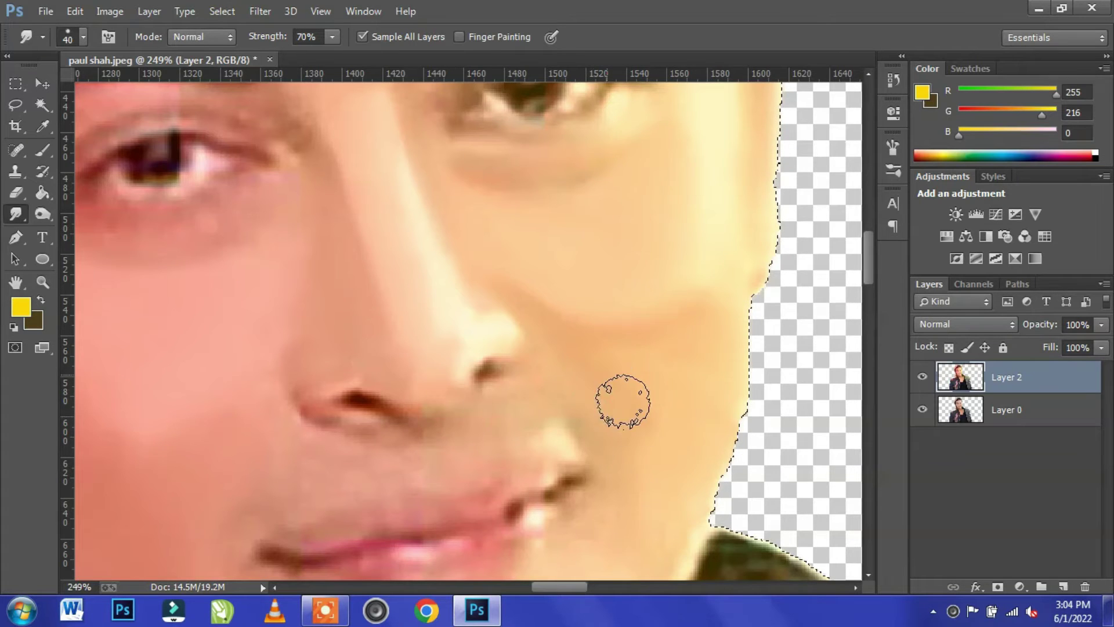
# Step: Smudge around the nostrils with a 20 px brush, and smooth the skin above the upper lip at 30 px
pyautogui.moveTo(555, 415); pyautogui.dragTo(685, 407)
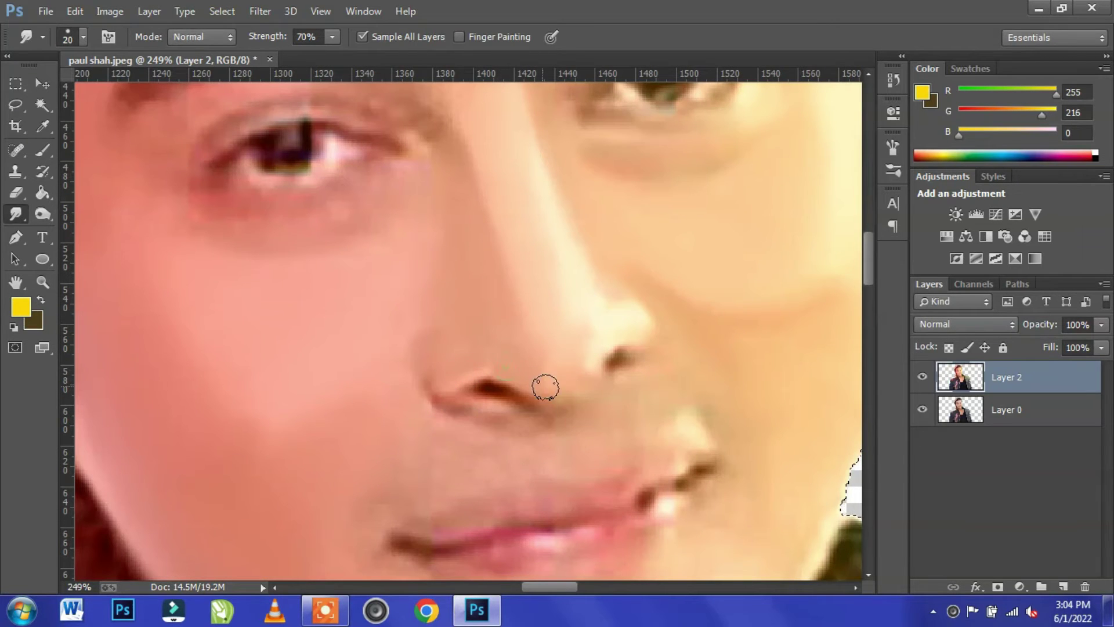
pyautogui.moveTo(510, 392); pyautogui.dragTo(502, 384)
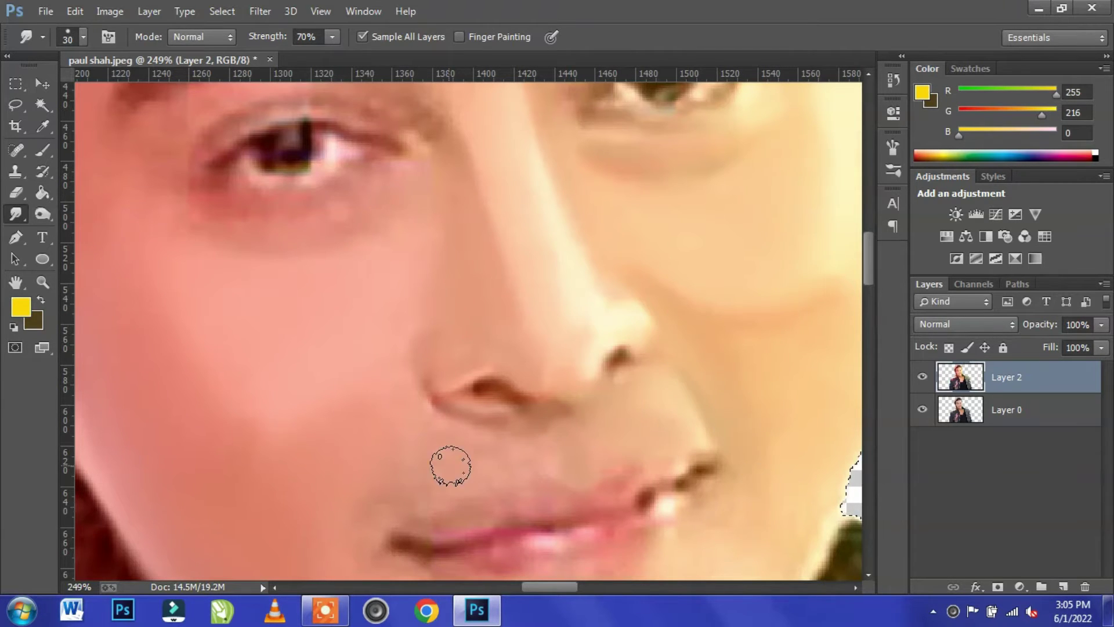
pyautogui.moveTo(373, 492)
pyautogui.mouseDown()
pyautogui.moveTo(450, 378)
pyautogui.moveTo(471, 287)
pyautogui.mouseUp()
pyautogui.moveTo(404, 380); pyautogui.dragTo(369, 269)
# Step: Enlarge the smudge brush to 45 px and smooth the chin and the skin around the mouth
pyautogui.press(']')
pyautogui.press(']')
pyautogui.press(']')
pyautogui.moveTo(673, 477)
pyautogui.mouseDown()
pyautogui.moveTo(475, 480)
pyautogui.moveTo(550, 445)
pyautogui.moveTo(502, 521)
pyautogui.moveTo(756, 429)
pyautogui.moveTo(621, 455)
pyautogui.mouseUp()
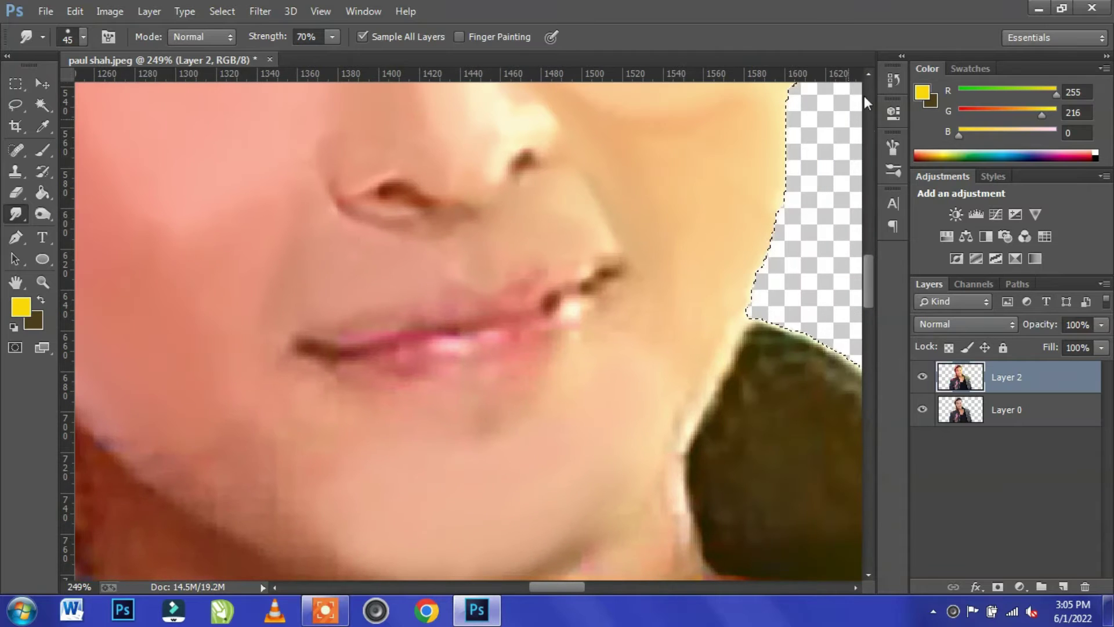
pyautogui.moveTo(683, 284)
pyautogui.mouseDown()
pyautogui.moveTo(639, 350)
pyautogui.moveTo(684, 402)
pyautogui.mouseUp()
pyautogui.moveTo(359, 492)
pyautogui.mouseDown()
pyautogui.moveTo(435, 391)
pyautogui.moveTo(365, 405)
pyautogui.moveTo(483, 442)
pyautogui.moveTo(378, 319)
pyautogui.moveTo(644, 281)
pyautogui.mouseUp()
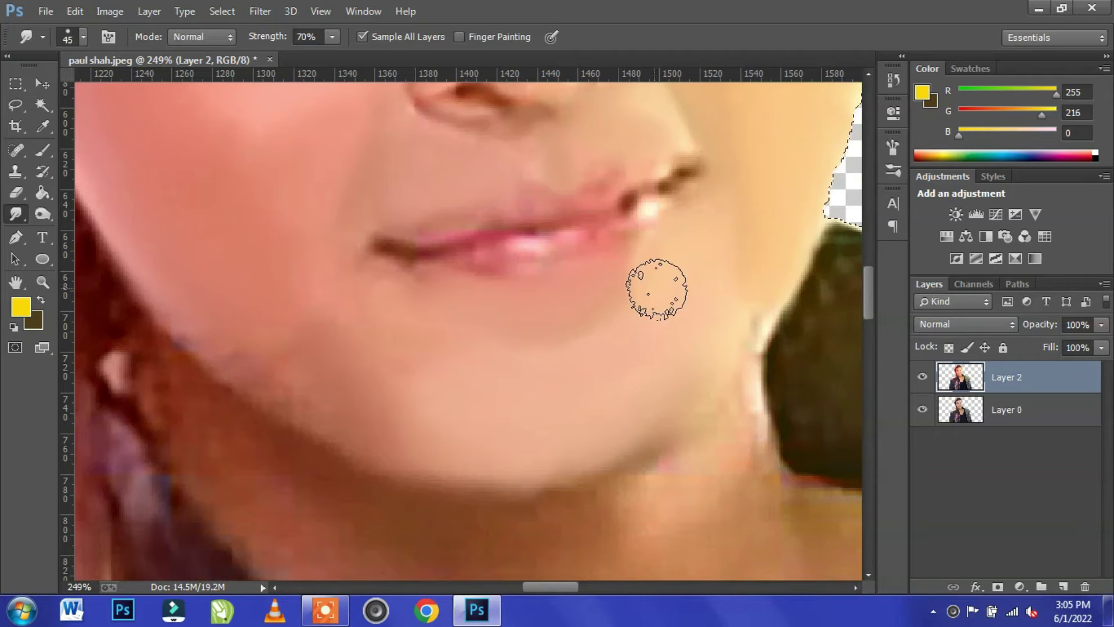
# Step: Smooth the jaw and lower cheek on the red-lit side with a smudge brush of up to 50 px
pyautogui.press('[')
pyautogui.moveTo(370, 354); pyautogui.dragTo(475, 351)
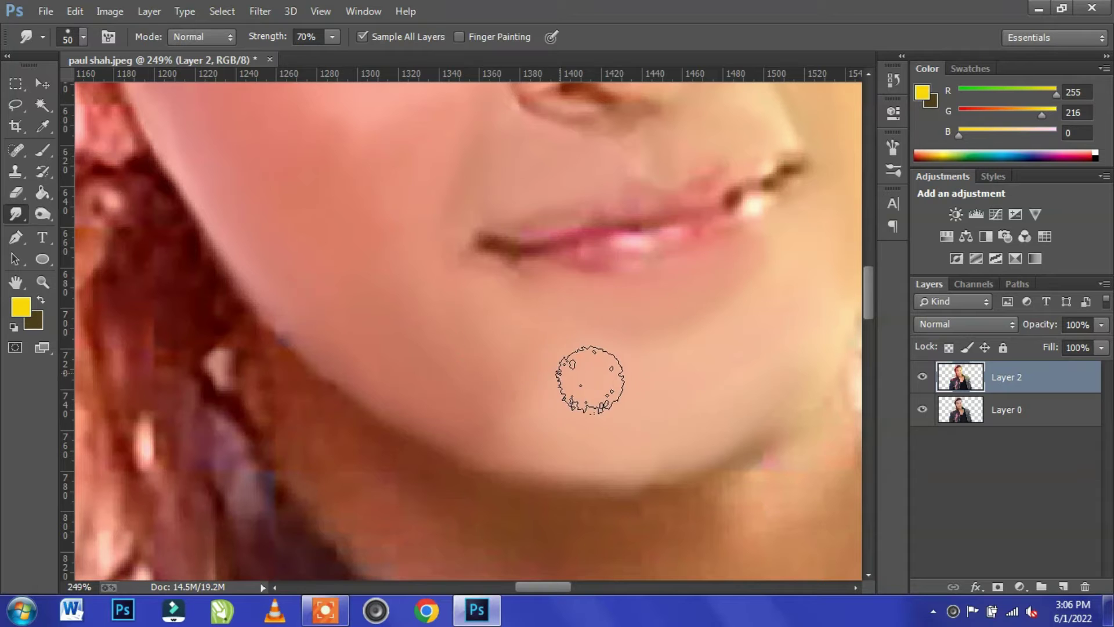
pyautogui.press(']')
pyautogui.scroll(5, 563, 373)
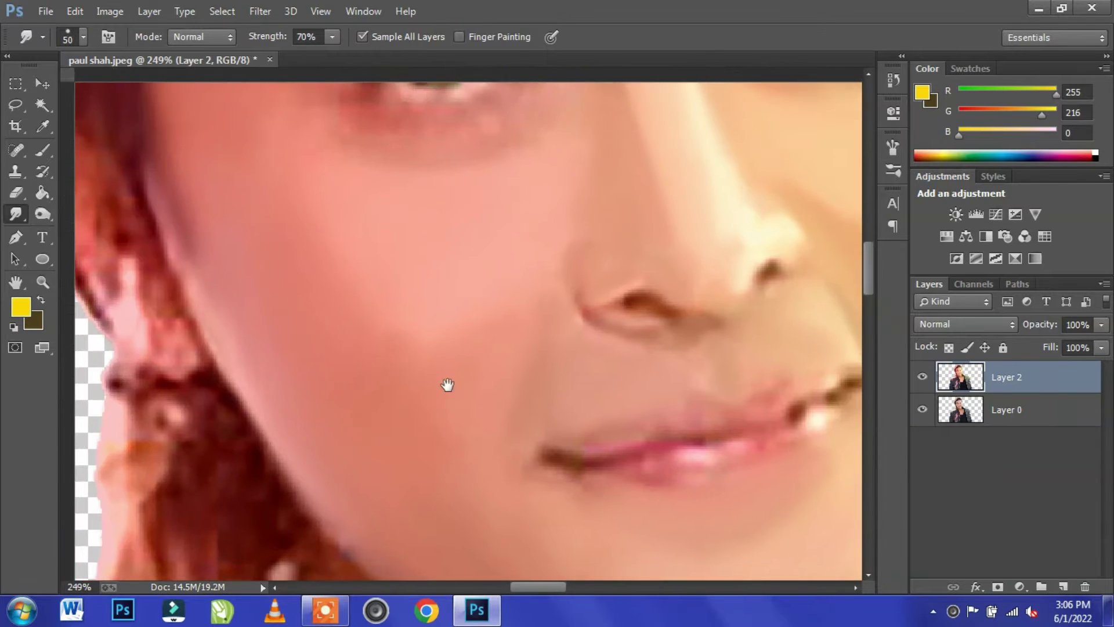
# Step: Reduce the smudge brush to 15 px and blend the shadow along the underside of the nose
pyautogui.press('[')
pyautogui.press('[')
pyautogui.press('[')
pyautogui.press('[')
pyautogui.press('[')
pyautogui.press('[')
pyautogui.press('[')
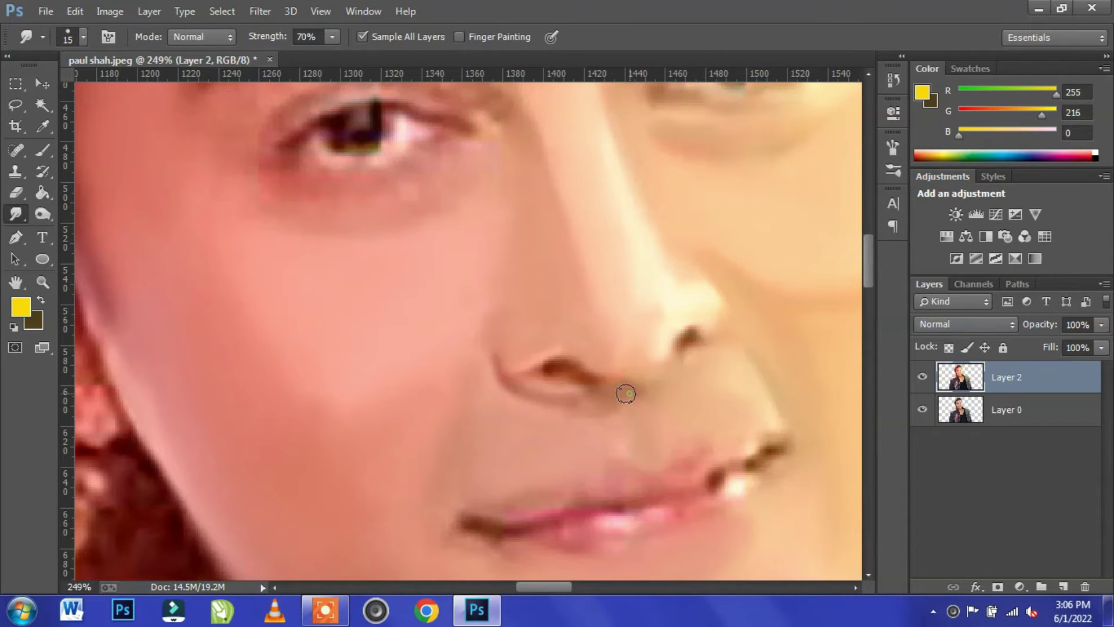
pyautogui.scroll(-2, 705, 261)
# Step: Smudge the red-lit eye's upper lid with a 25 px brush, and refine the lid edges and under-eye skin at 15 px
pyautogui.scroll(6, 578, 281)
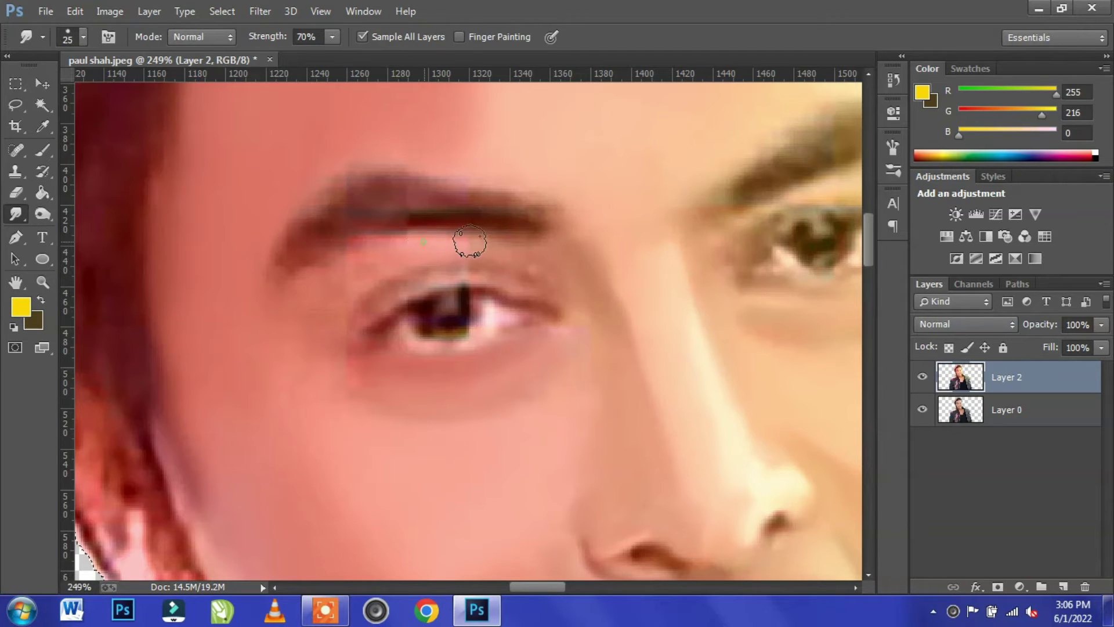
pyautogui.moveTo(470, 241); pyautogui.dragTo(372, 259)
pyautogui.moveTo(505, 243); pyautogui.dragTo(388, 262)
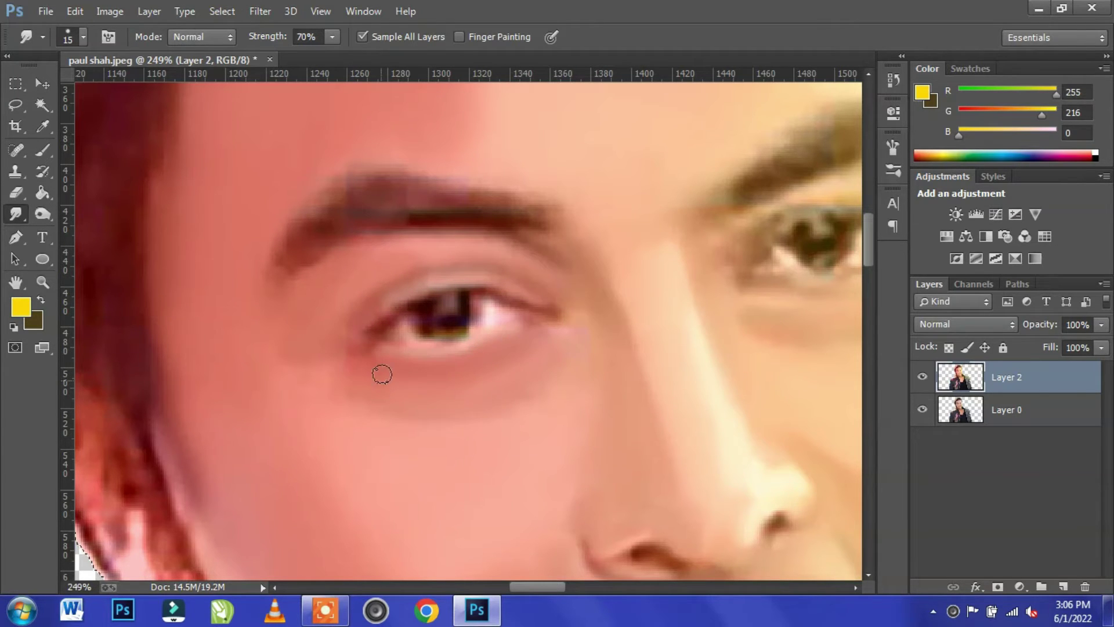
pyautogui.moveTo(368, 352); pyautogui.dragTo(461, 285)
# Step: Smudge the yellow-lit eye's lids, lash line and the skin around its outer corner
pyautogui.moveTo(348, 332)
pyautogui.mouseDown()
pyautogui.moveTo(142, 370)
pyautogui.moveTo(91, 420)
pyautogui.mouseUp()
pyautogui.moveTo(513, 304); pyautogui.dragTo(570, 269)
pyautogui.moveTo(459, 320); pyautogui.dragTo(537, 280)
pyautogui.press(']')
pyautogui.press(']')
pyautogui.moveTo(647, 269)
pyautogui.mouseDown()
pyautogui.moveTo(690, 313)
pyautogui.moveTo(681, 305)
pyautogui.moveTo(561, 404)
pyautogui.moveTo(679, 312)
pyautogui.moveTo(602, 317)
pyautogui.moveTo(625, 331)
pyautogui.mouseUp()
# Step: Reduce the smudge brush to 15 px and blend the yellow-lit eye's inner corner, white and iris
pyautogui.press('[')
pyautogui.press('[')
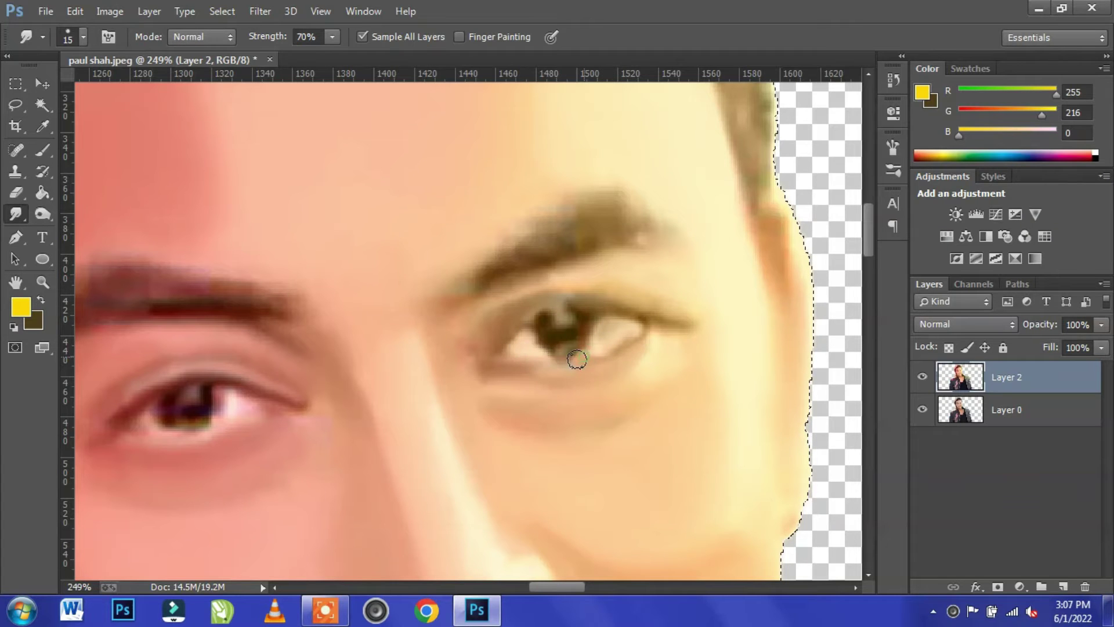
pyautogui.moveTo(506, 329); pyautogui.dragTo(495, 343)
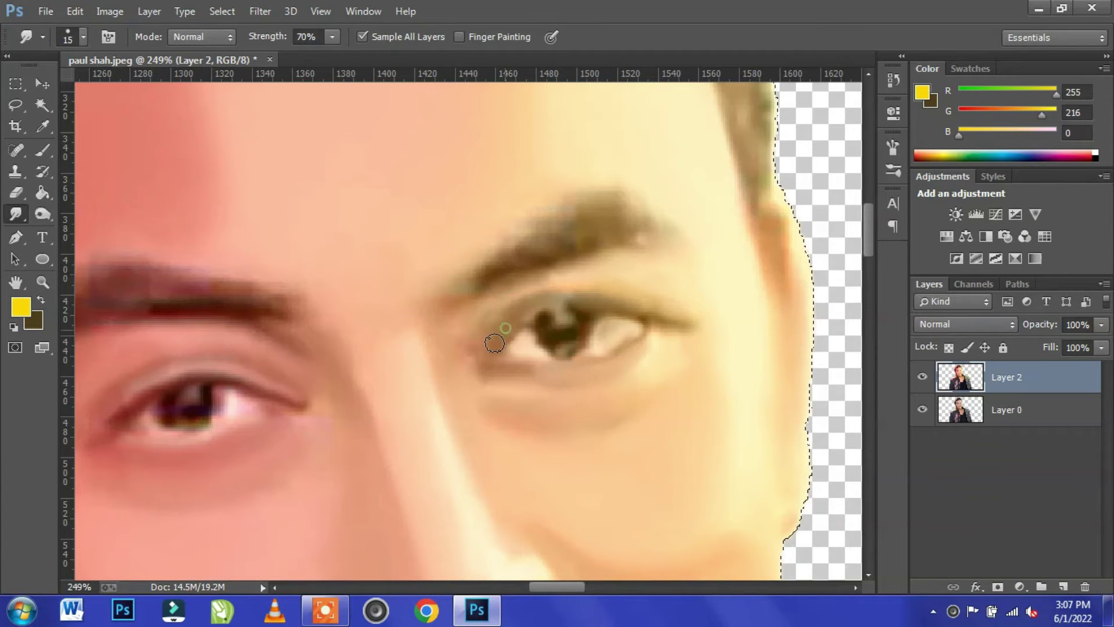
pyautogui.moveTo(564, 341)
pyautogui.mouseDown()
pyautogui.moveTo(584, 324)
pyautogui.moveTo(548, 342)
pyautogui.moveTo(544, 331)
pyautogui.moveTo(573, 345)
pyautogui.mouseUp()
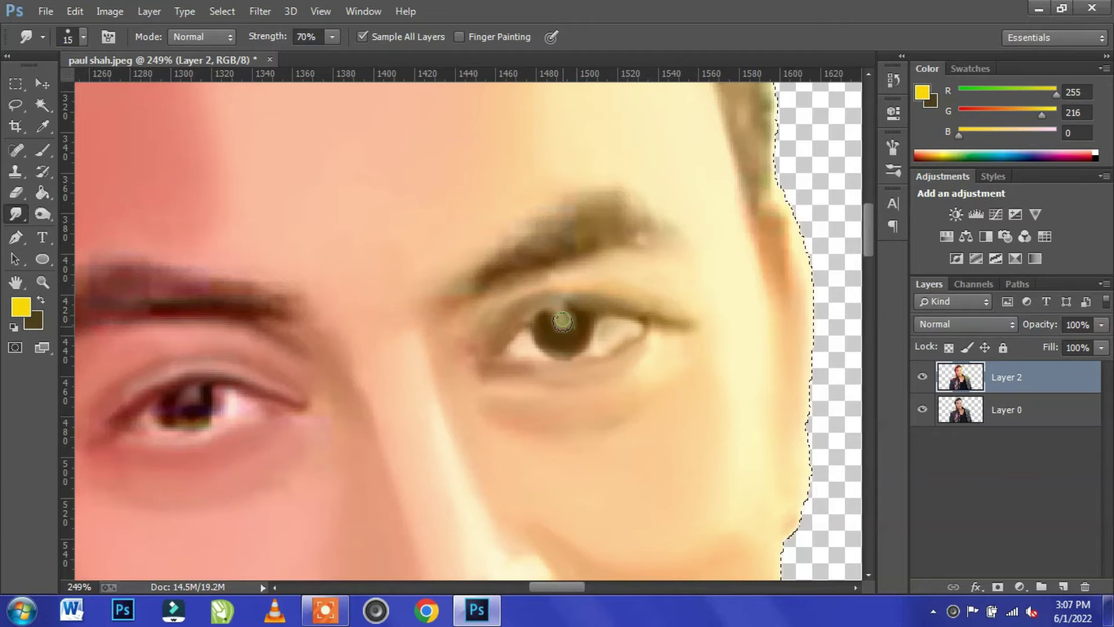
# Step: Smudge the red-lit eye's iris and white at 15 px, and smooth the eyebrow above it with a 25 px brush
pyautogui.hscroll(-3, 572, 403)
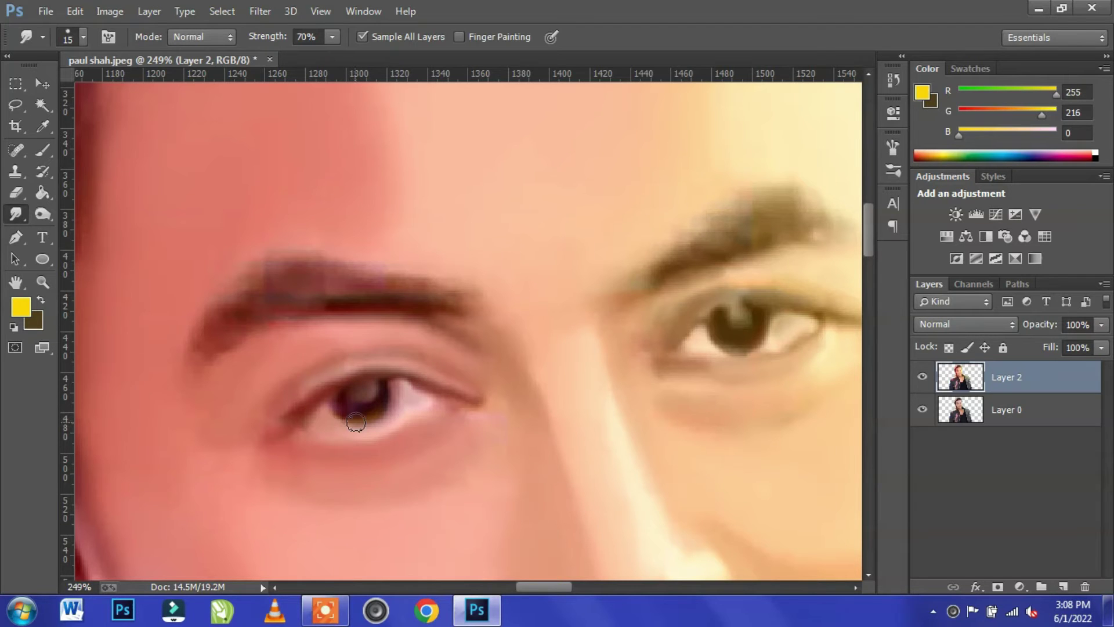
pyautogui.scroll(-5, 455, 384)
pyautogui.scroll(5, 418, 311)
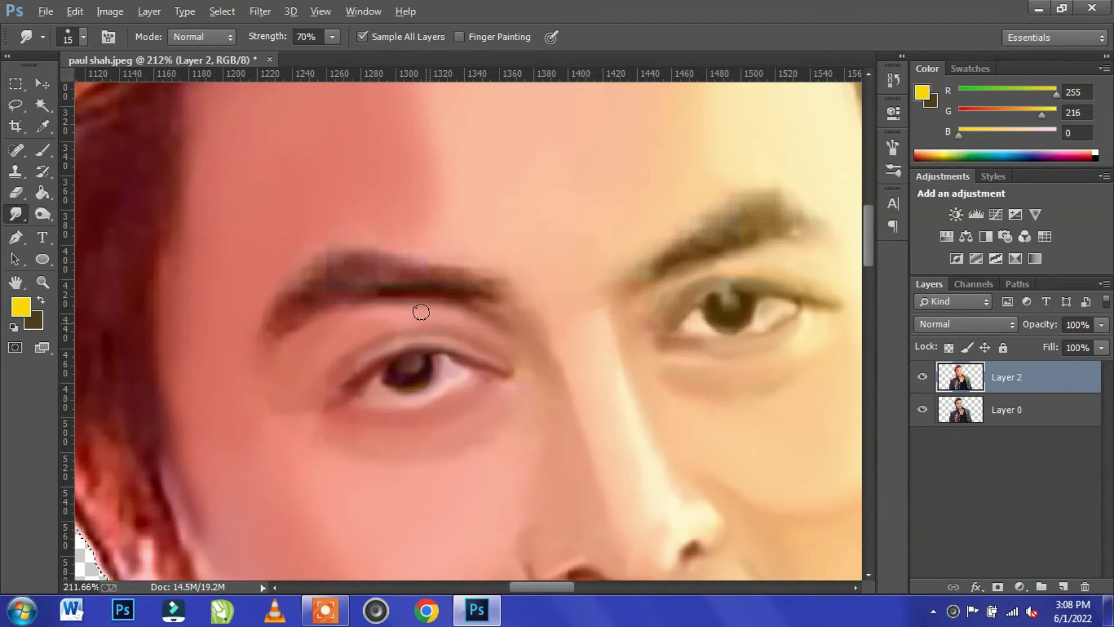
pyautogui.press(']')
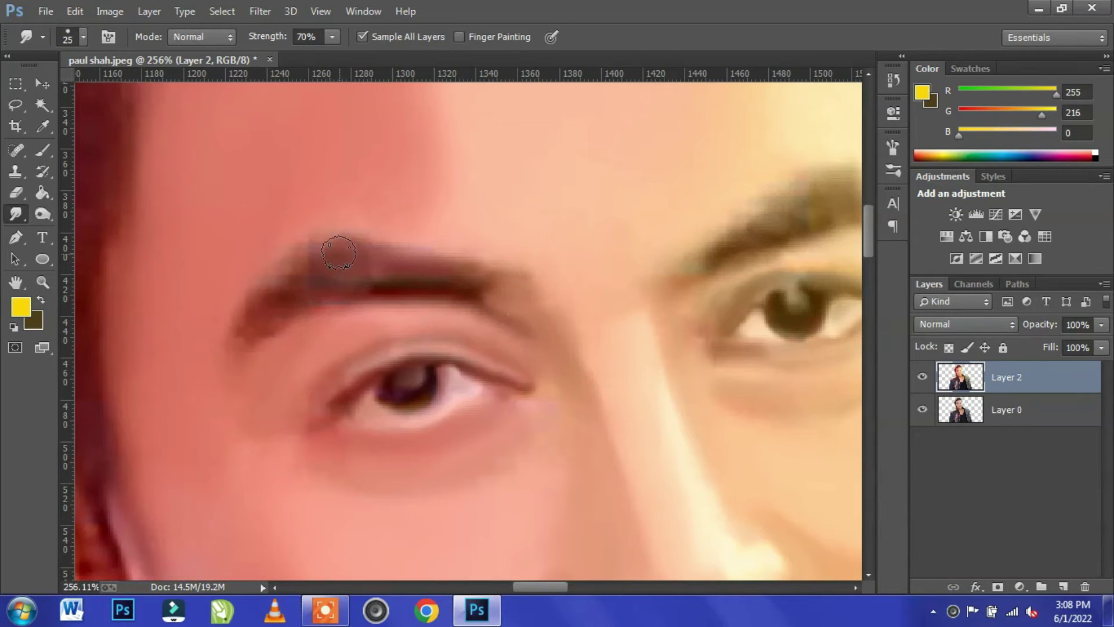
pyautogui.moveTo(398, 282)
pyautogui.mouseDown()
pyautogui.moveTo(508, 276)
pyautogui.moveTo(341, 391)
pyautogui.moveTo(289, 398)
pyautogui.mouseUp()
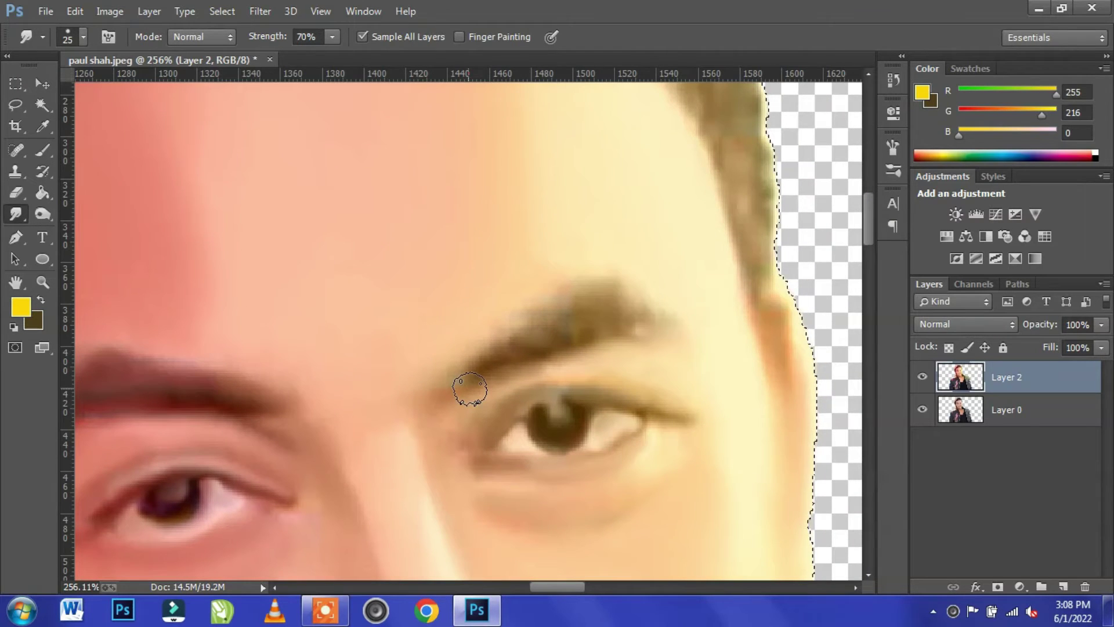
# Step: Smudge the yellow-lit eyebrow with a 10 px brush, and blend its inner end and the nearby skin at 20 px
pyautogui.press('[')
pyautogui.press('[')
pyautogui.press('[')
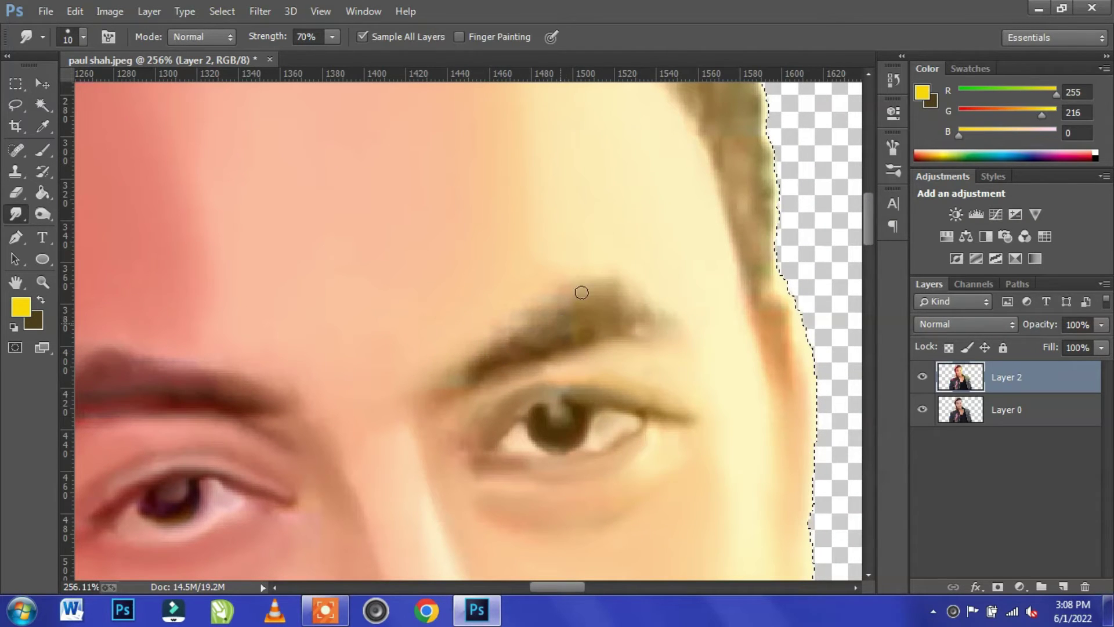
pyautogui.press(']')
pyautogui.moveTo(598, 327)
pyautogui.mouseDown()
pyautogui.moveTo(662, 323)
pyautogui.moveTo(616, 308)
pyautogui.mouseUp()
pyautogui.moveTo(435, 438); pyautogui.dragTo(520, 331)
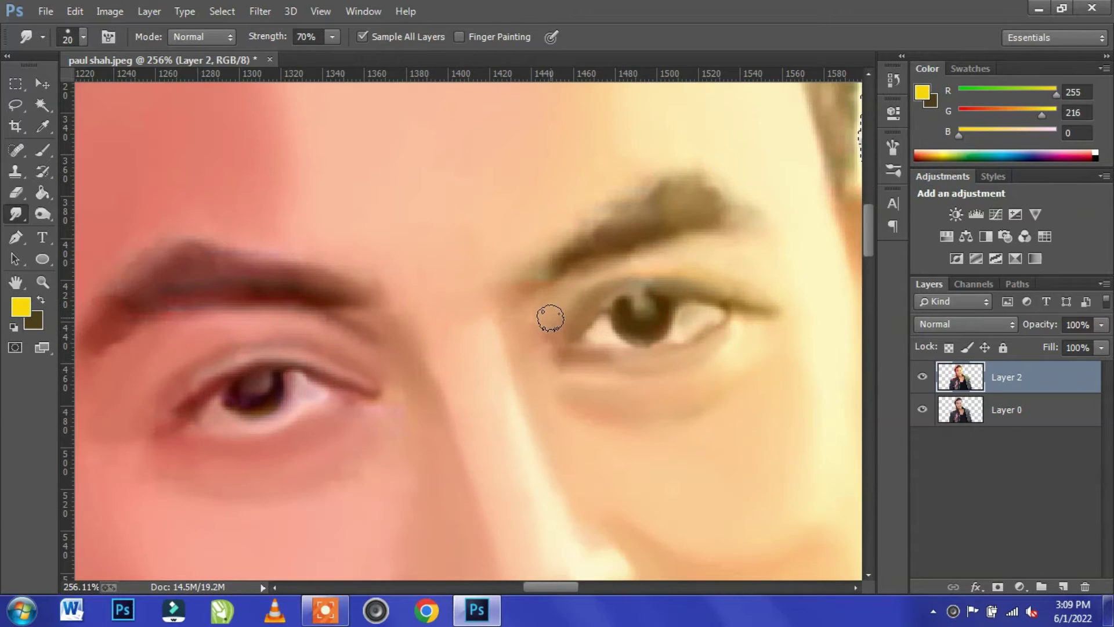
# Step: Smudge both lips, the mouth line and the mouth corners with a 15 px brush
pyautogui.moveTo(507, 392); pyautogui.dragTo(503, 236)
pyautogui.scroll(-5, 511, 250)
pyautogui.scroll(6, 566, 458)
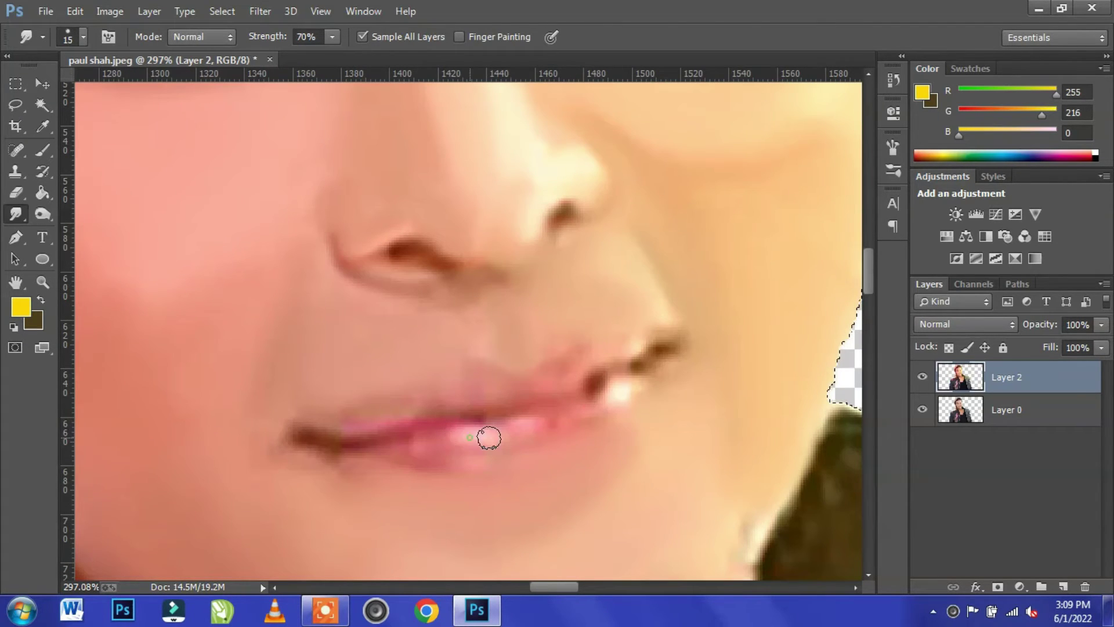
pyautogui.moveTo(629, 369)
pyautogui.mouseDown()
pyautogui.moveTo(642, 363)
pyautogui.moveTo(638, 331)
pyautogui.mouseUp()
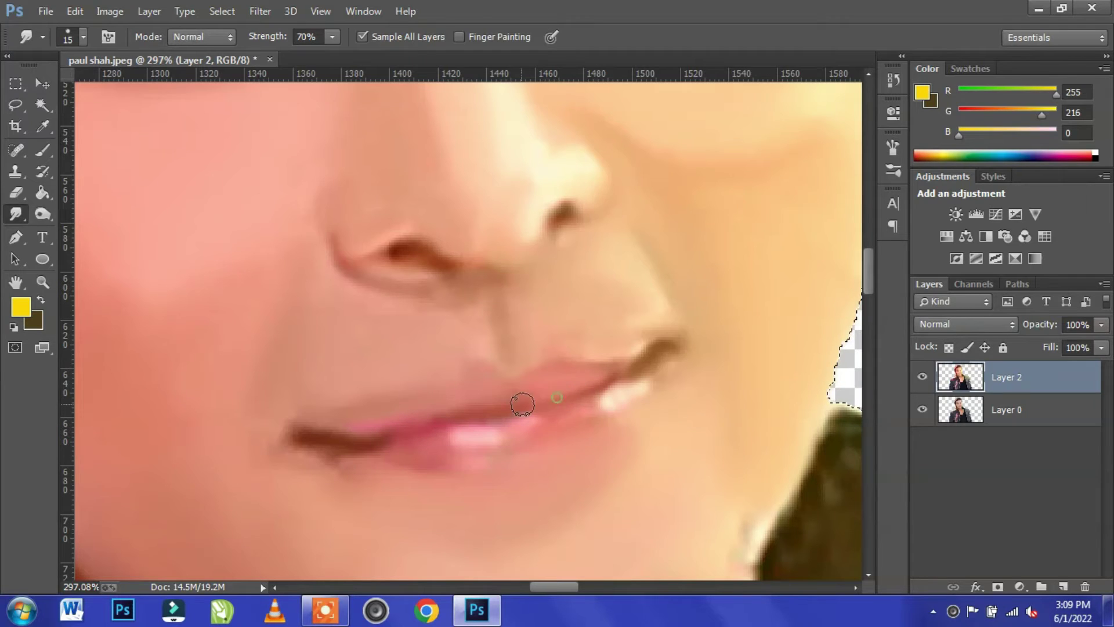
# Step: Enlarge the smudge brush to 40 px and smooth the shadow on the neck beneath the chin
pyautogui.scroll(-6, 502, 460)
pyautogui.scroll(3, 418, 391)
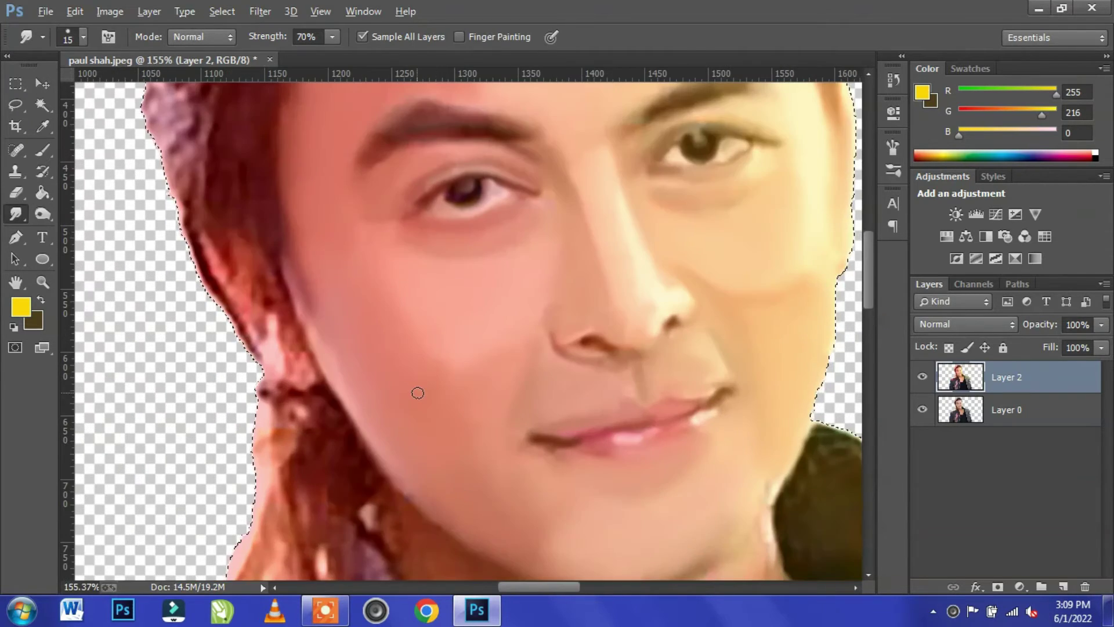
pyautogui.scroll(-2, 416, 389)
pyautogui.scroll(-2, 416, 388)
pyautogui.scroll(5, 415, 372)
pyautogui.press(']')
pyautogui.press(']')
pyautogui.press(']')
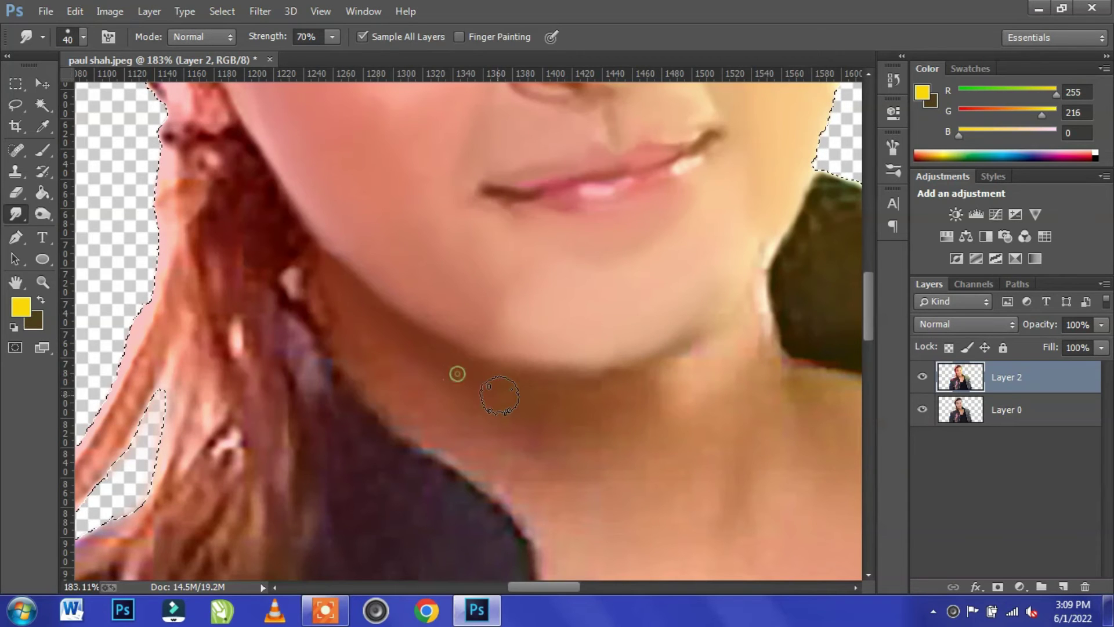
pyautogui.moveTo(542, 397)
pyautogui.mouseDown()
pyautogui.moveTo(681, 366)
pyautogui.moveTo(505, 366)
pyautogui.moveTo(670, 363)
pyautogui.mouseUp()
# Step: Enlarge the smudge brush and smooth the neck below the jaw on the side beside the long hair
pyautogui.press(']')
pyautogui.press(']')
pyautogui.press(']')
pyautogui.moveTo(304, 294); pyautogui.dragTo(349, 342)
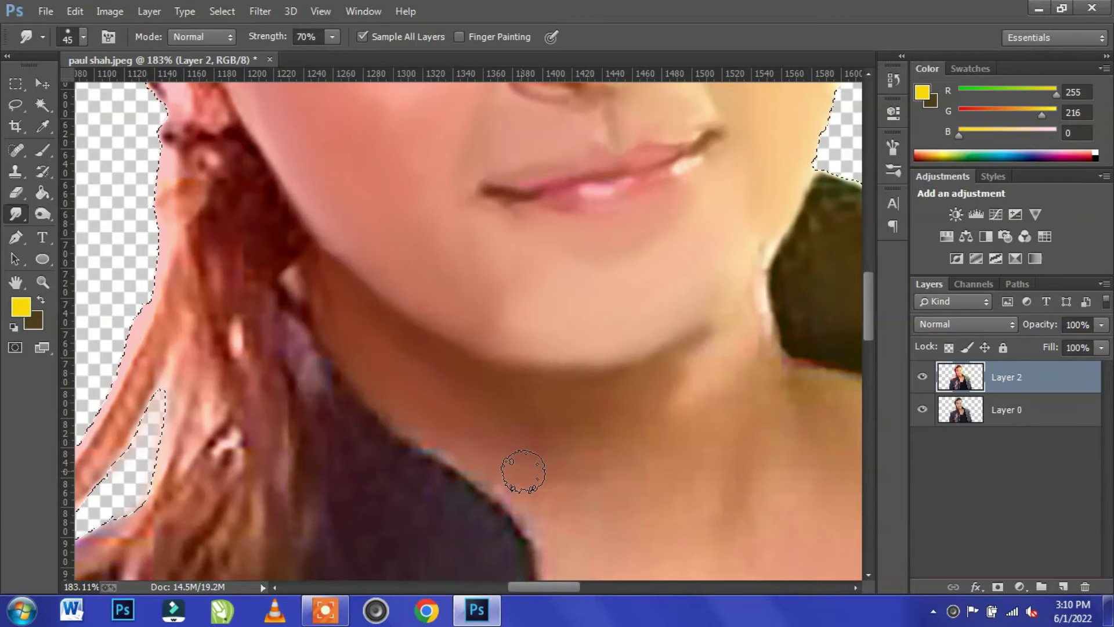
# Step: Smudge the neck beneath the jaw with a 45 px brush, and smooth the throat and chest skin at 80 px
pyautogui.moveTo(485, 445); pyautogui.dragTo(392, 395)
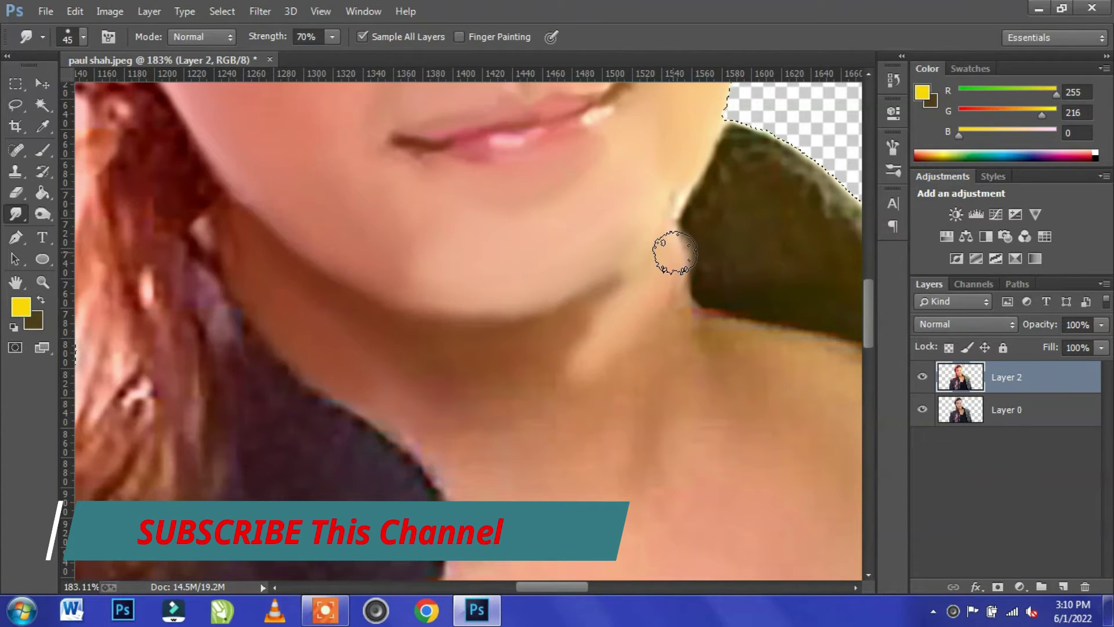
pyautogui.moveTo(631, 286)
pyautogui.mouseDown()
pyautogui.moveTo(654, 261)
pyautogui.moveTo(619, 410)
pyautogui.moveTo(589, 354)
pyautogui.moveTo(514, 453)
pyautogui.moveTo(503, 383)
pyautogui.moveTo(495, 491)
pyautogui.moveTo(492, 415)
pyautogui.mouseUp()
pyautogui.click(111, 36)
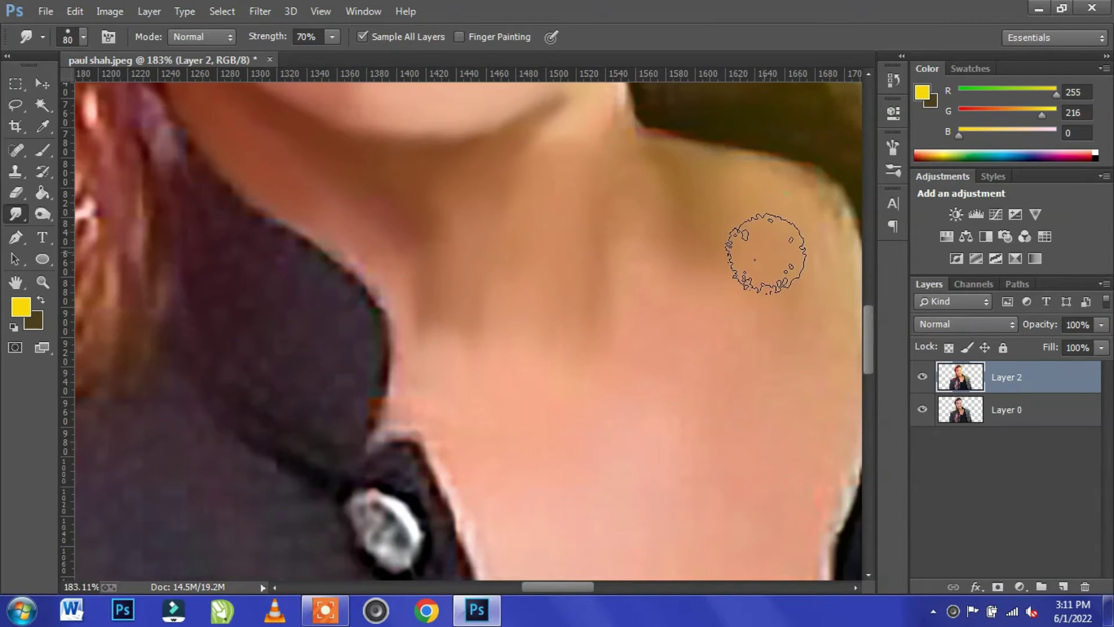
pyautogui.moveTo(766, 254)
pyautogui.mouseDown()
pyautogui.moveTo(647, 211)
pyautogui.moveTo(716, 328)
pyautogui.moveTo(713, 463)
pyautogui.mouseUp()
pyautogui.moveTo(680, 258); pyautogui.dragTo(644, 300)
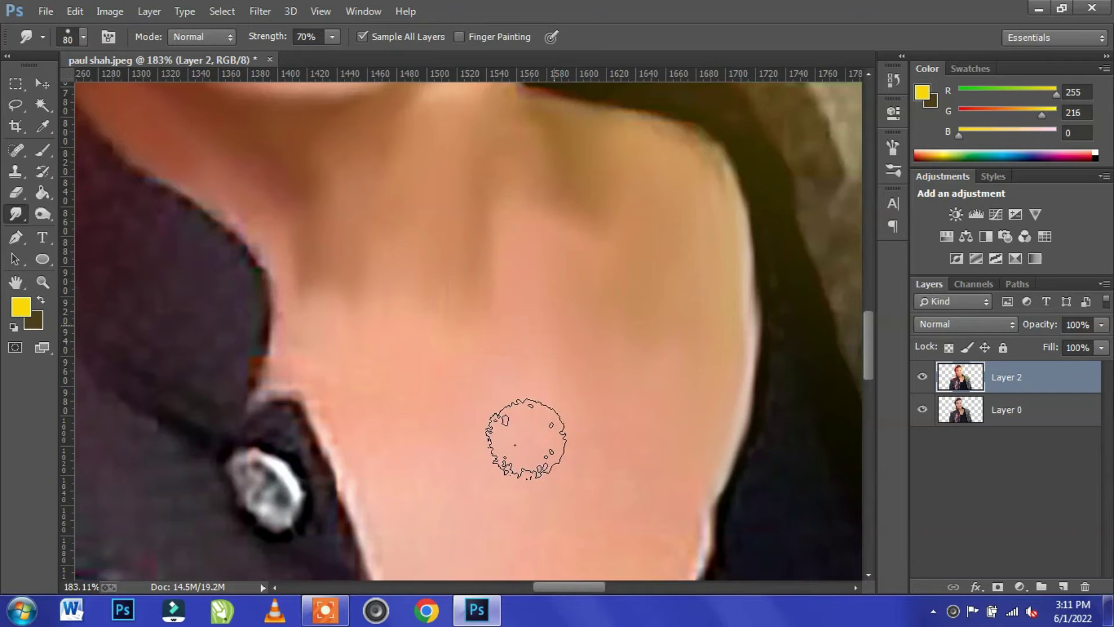
pyautogui.moveTo(526, 438); pyautogui.dragTo(554, 281)
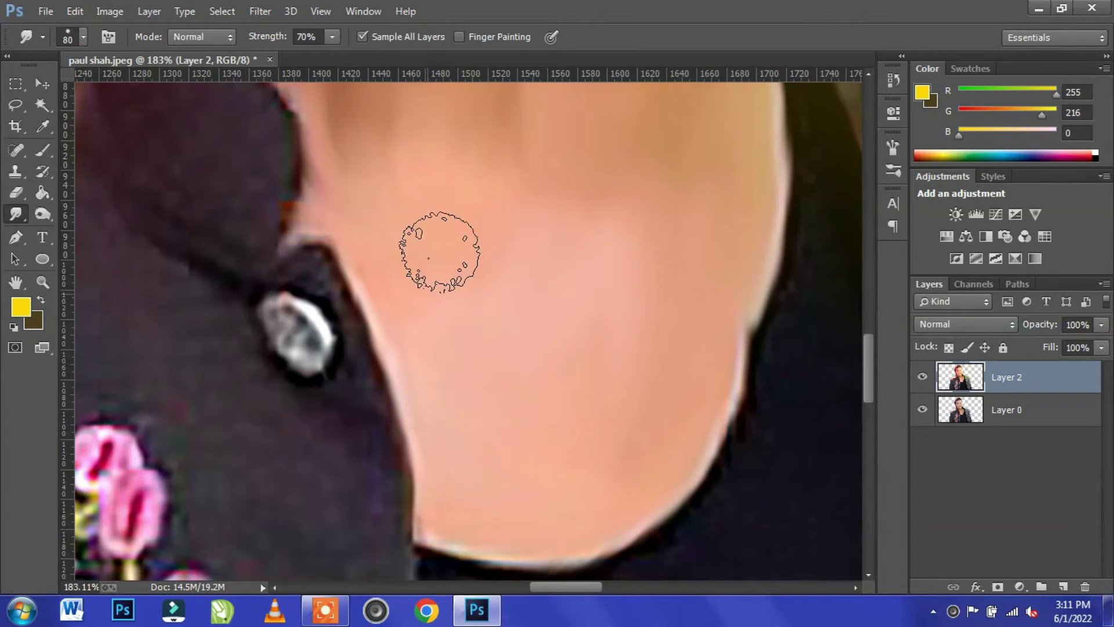
pyautogui.moveTo(440, 251); pyautogui.dragTo(495, 398)
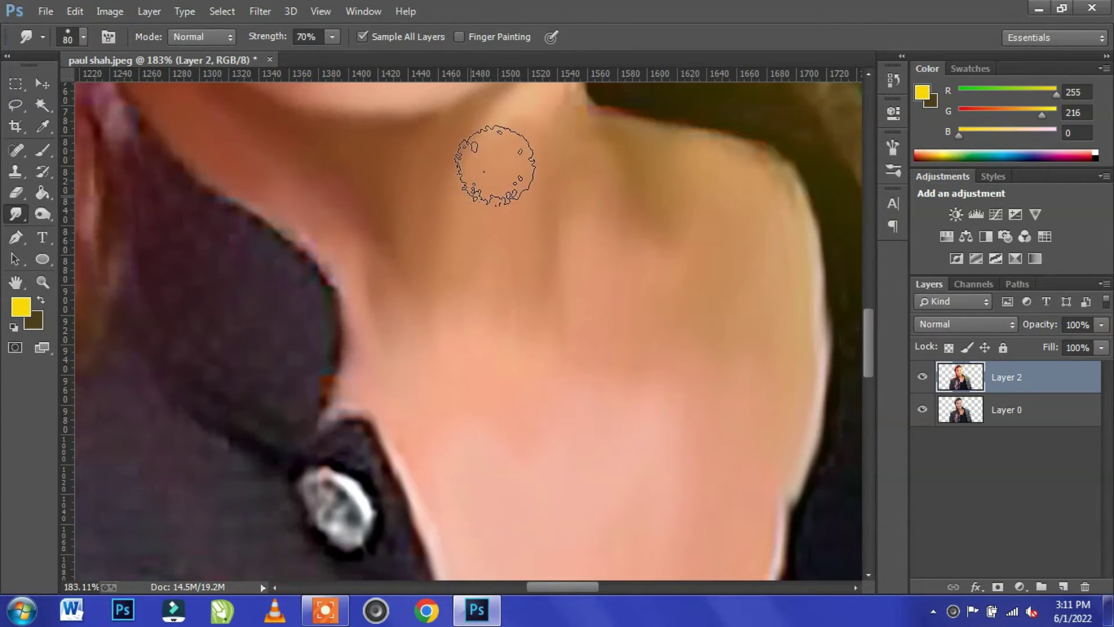
pyautogui.moveTo(606, 222); pyautogui.dragTo(681, 381)
# Step: Reduce the smudge brush and smooth the cheek edge and the earlobe beside the long hair
pyautogui.moveTo(290, 389); pyautogui.dragTo(478, 494)
pyautogui.press('[')
pyautogui.press('[')
pyautogui.press('[')
pyautogui.press('[')
pyautogui.press('[')
pyautogui.press('[')
pyautogui.press('[')
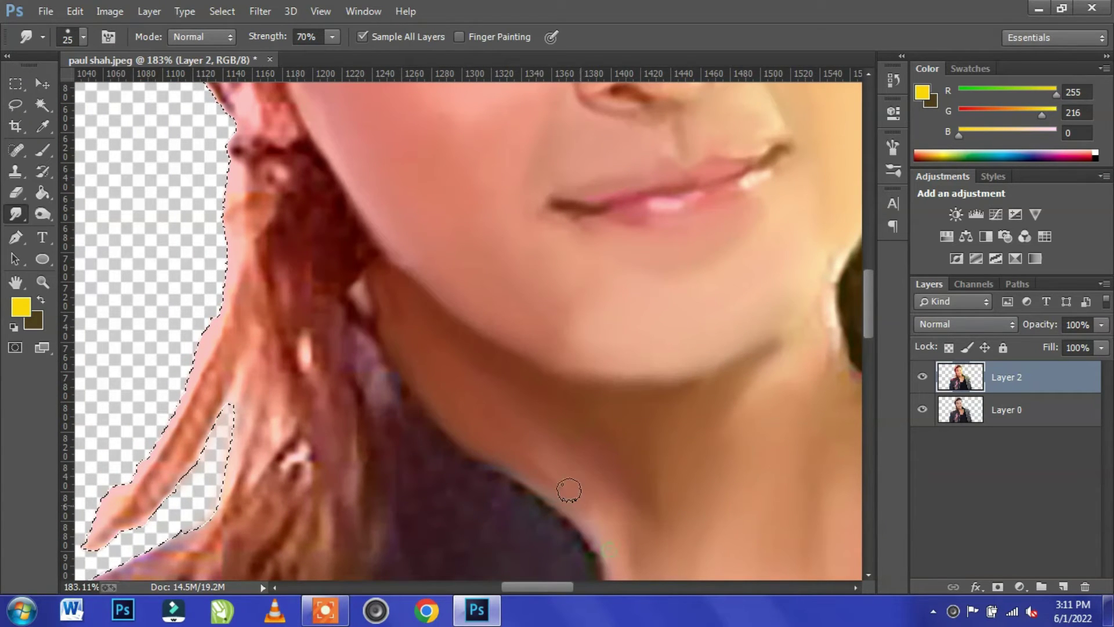
pyautogui.scroll(5, 567, 490)
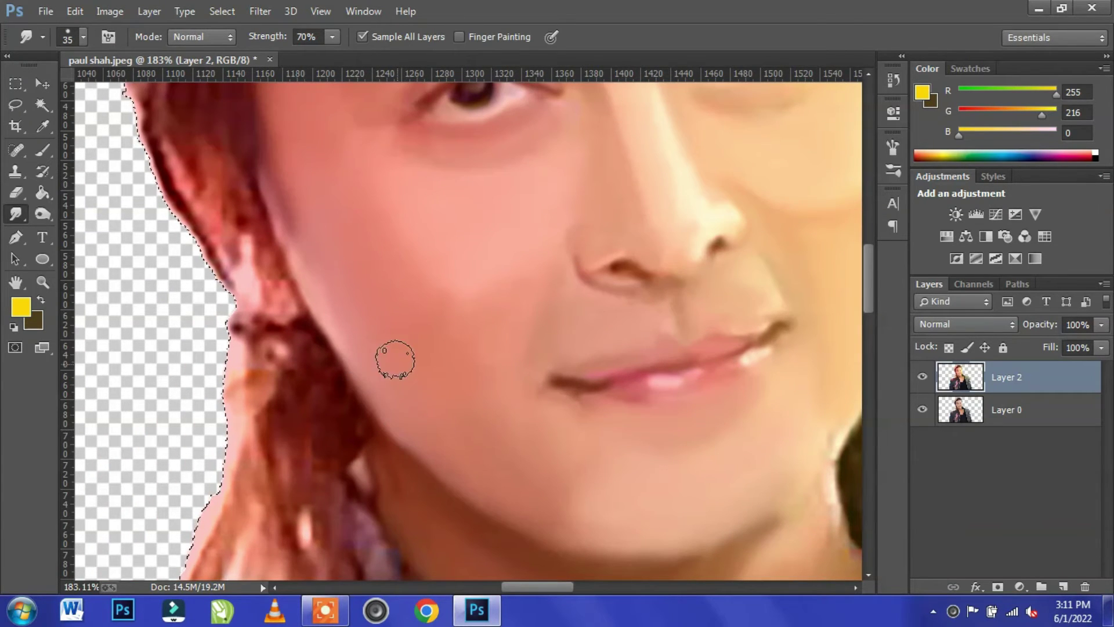
pyautogui.press(']')
pyautogui.press(']')
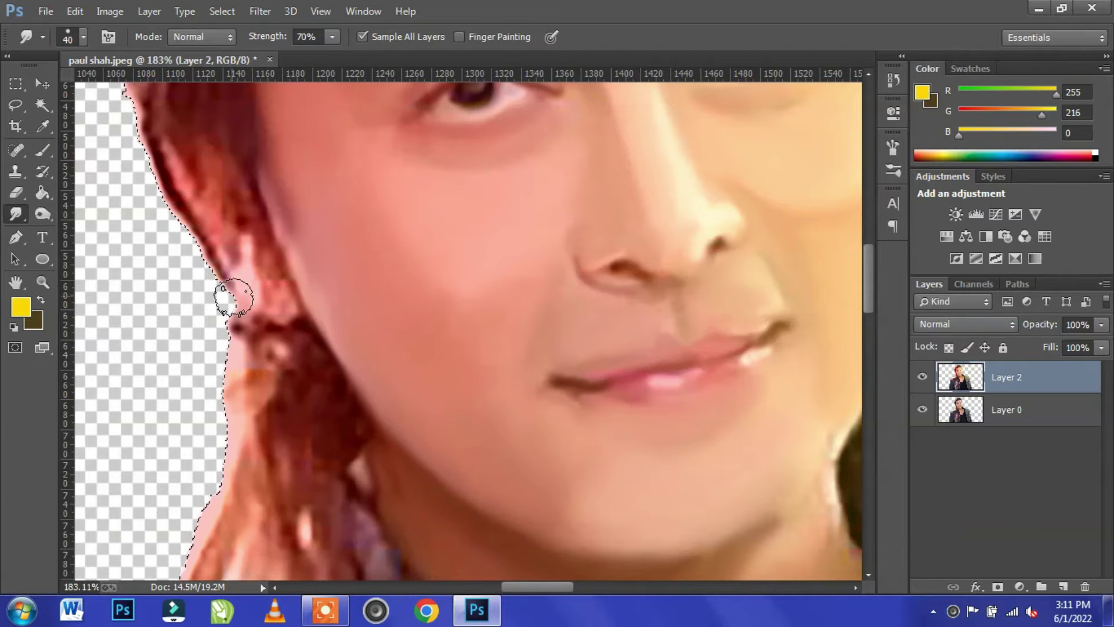
pyautogui.moveTo(231, 293); pyautogui.dragTo(296, 381)
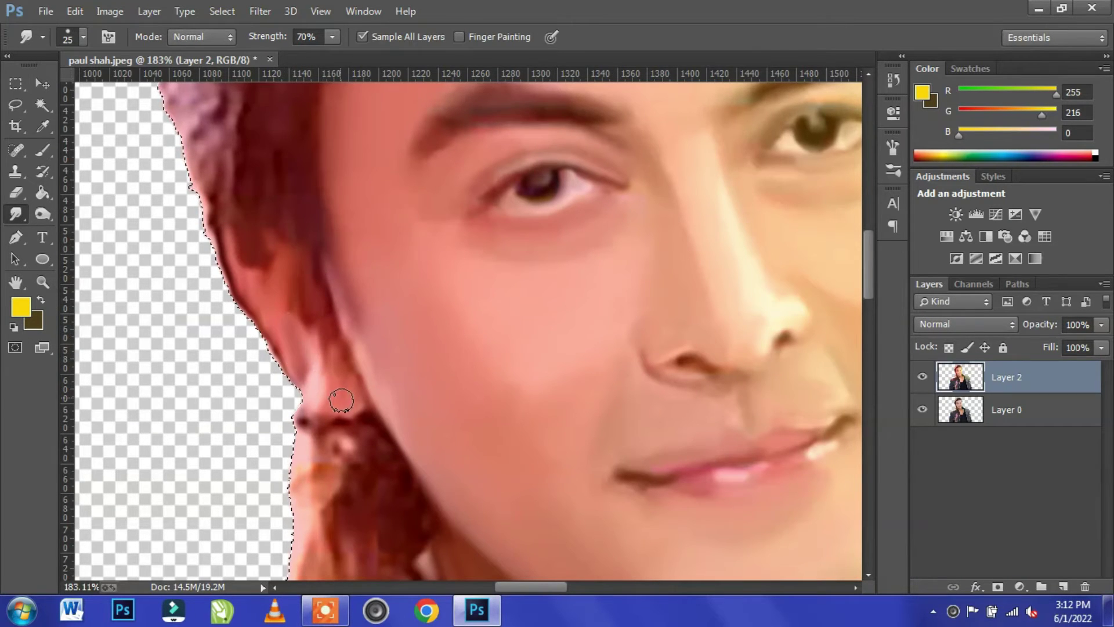
# Step: Remove the selection around the figure
pyautogui.scroll(-4, 341, 400)
pyautogui.scroll(5, 736, 221)
pyautogui.scroll(-6, 592, 339)
pyautogui.scroll(3, 429, 222)
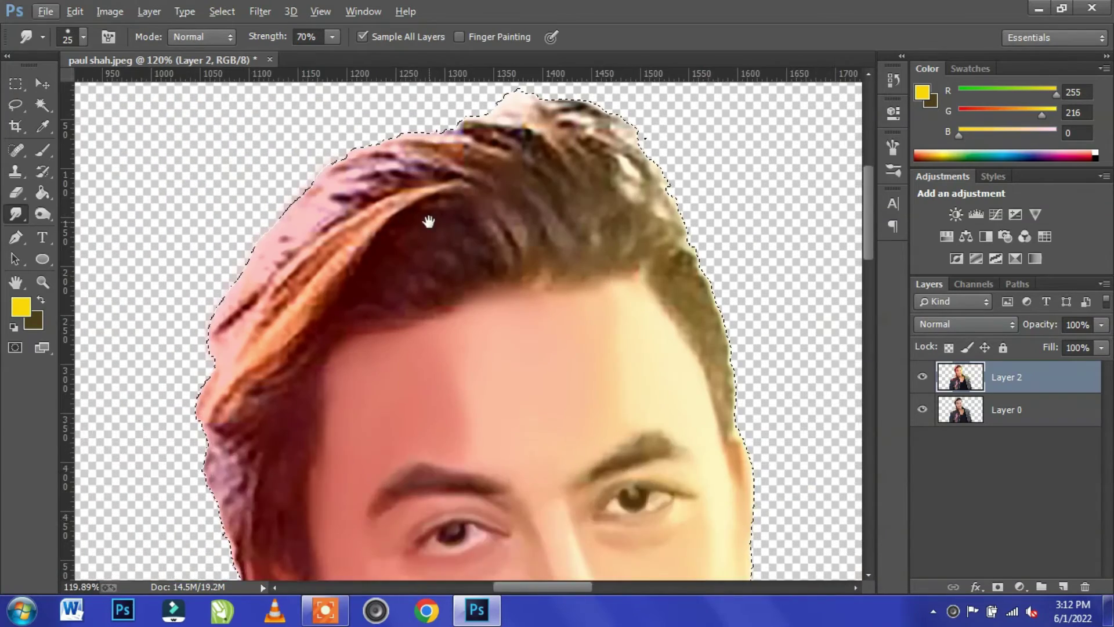
pyautogui.scroll(-1, 428, 222)
pyautogui.scroll(-2, 481, 394)
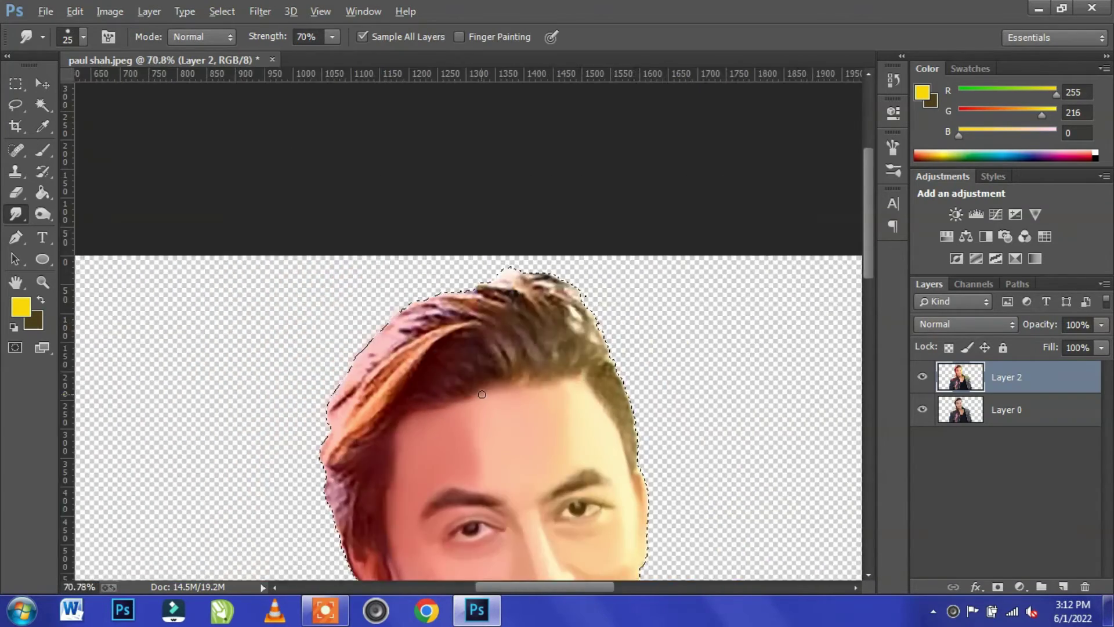
pyautogui.scroll(-3, 482, 395)
pyautogui.scroll(2, 860, 338)
pyautogui.hotkey('ctrl', 'd')
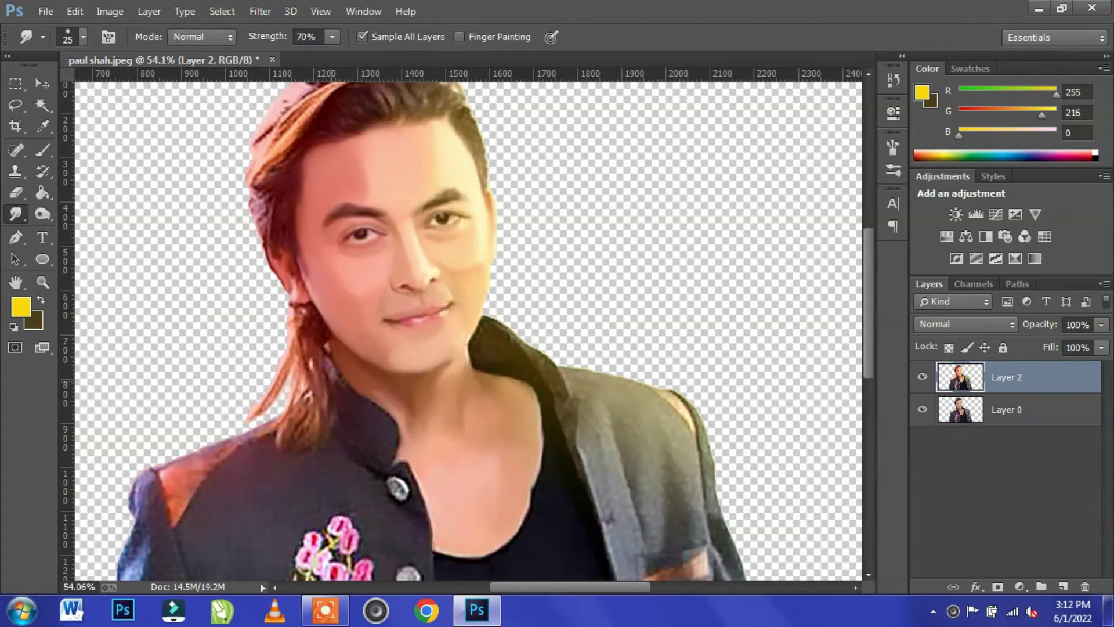
# Step: Trace a Pen path from beside the jaw along the jacket collar and around the open neckline to the upper jacket button
pyautogui.scroll(3, 343, 381)
pyautogui.press('p')
pyautogui.moveTo(502, 245); pyautogui.dragTo(481, 275)
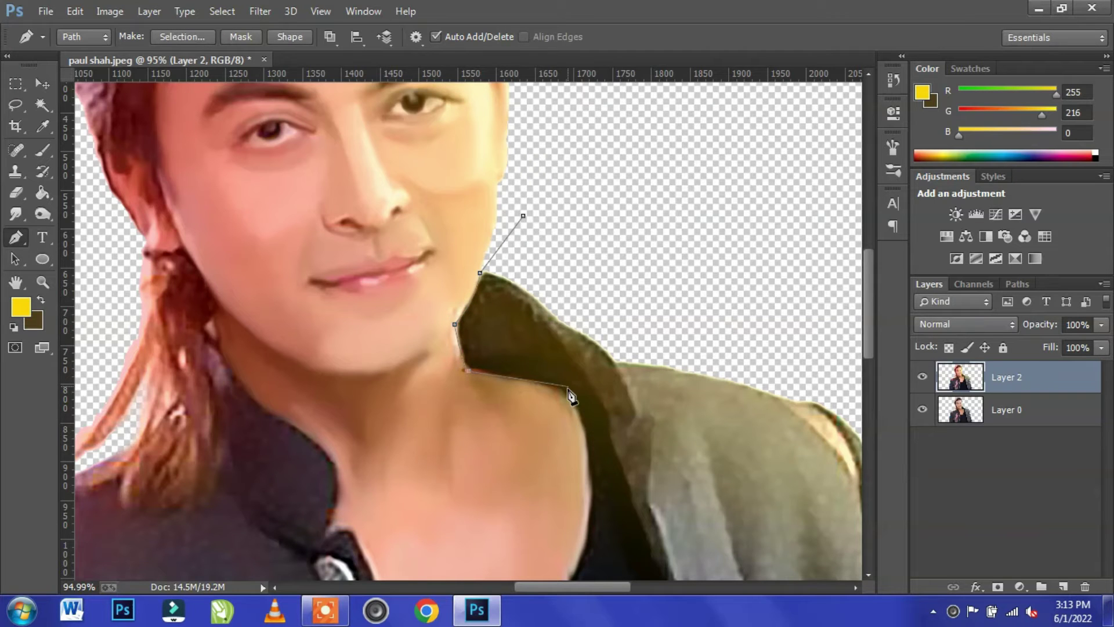
pyautogui.scroll(-5, 568, 400)
pyautogui.moveTo(566, 335); pyautogui.dragTo(533, 416)
pyautogui.moveTo(472, 464); pyautogui.dragTo(391, 483)
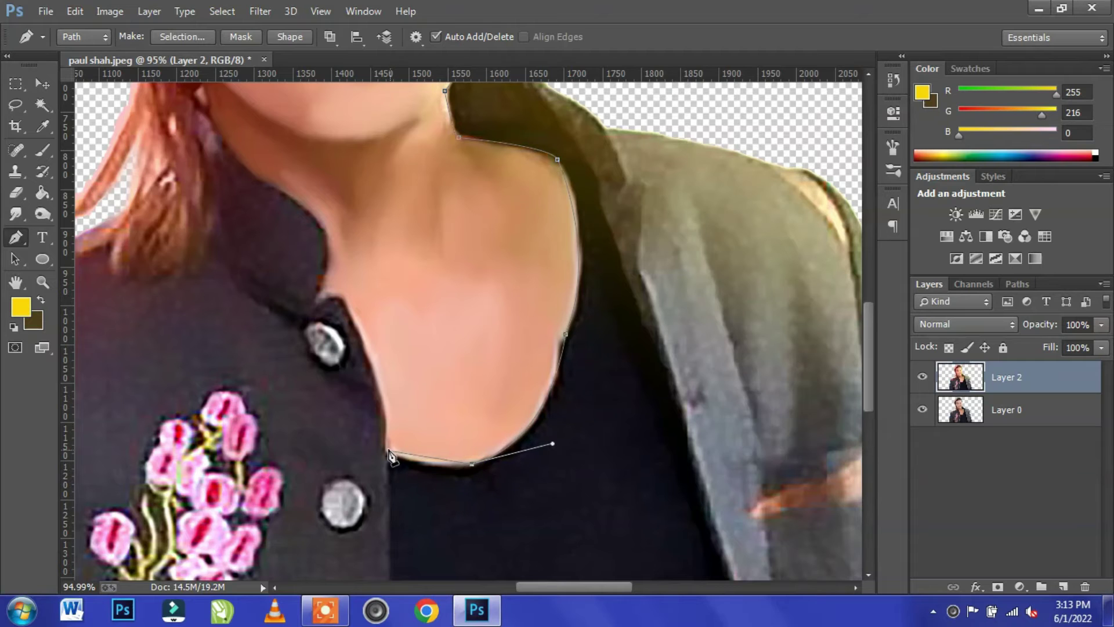
pyautogui.moveTo(339, 297); pyautogui.dragTo(294, 229)
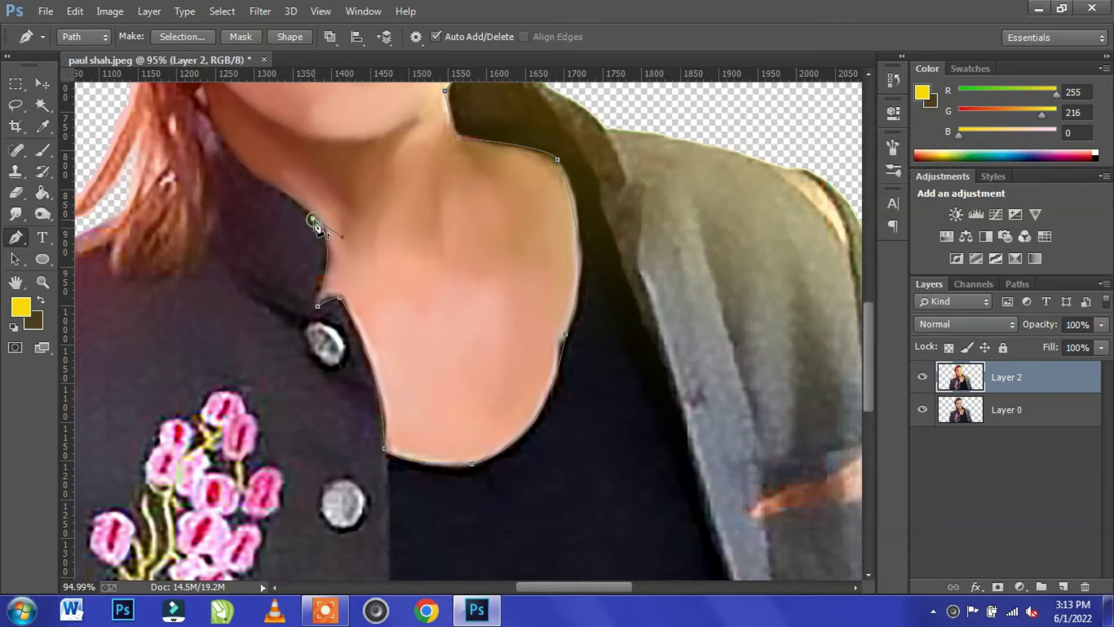
# Step: Continue the path up the inner collar edge and around the ends of the long hair to the shoulder
pyautogui.moveTo(201, 102); pyautogui.dragTo(152, 141)
pyautogui.keyDown('alt'); pyautogui.click(201, 235); pyautogui.keyUp('alt')
pyautogui.moveTo(201, 404); pyautogui.dragTo(373, 359)
pyautogui.keyDown('alt'); pyautogui.click(201, 405); pyautogui.keyUp('alt')
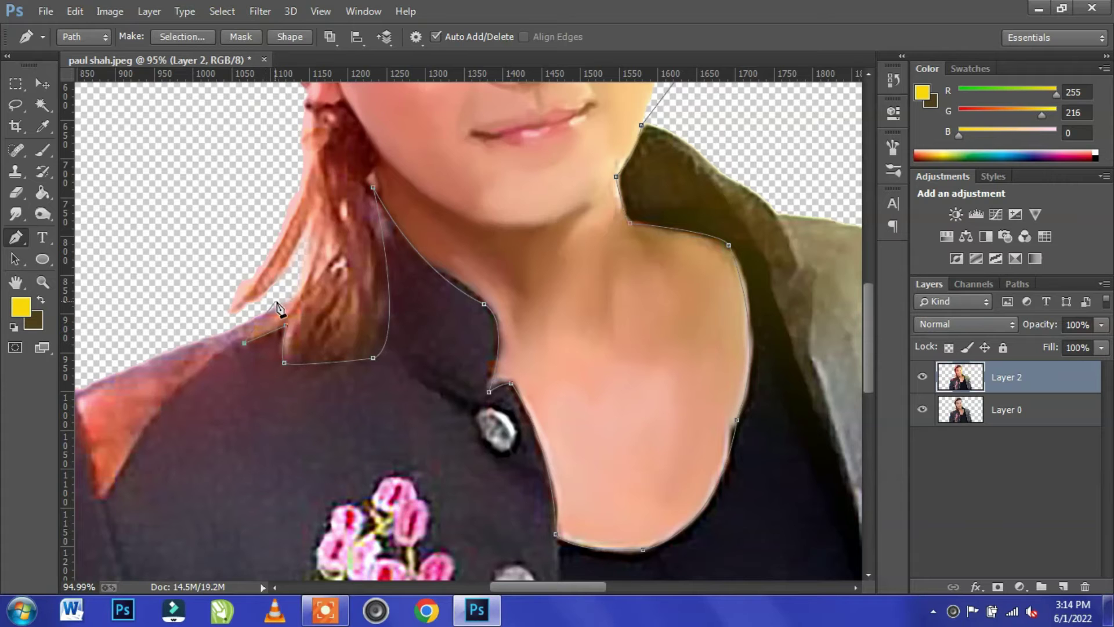
pyautogui.moveTo(147, 337); pyautogui.dragTo(449, 200)
# Step: Carry the path around the outside of the jacket and below the canvas, and close it at its starting point
pyautogui.click(198, 310)
pyautogui.moveTo(192, 443); pyautogui.dragTo(171, 173)
pyautogui.click(178, 530)
pyautogui.click(638, 550)
pyautogui.moveTo(638, 549); pyautogui.dragTo(52, 353)
pyautogui.click(764, 425)
pyautogui.moveTo(764, 426); pyautogui.dragTo(155, 475)
pyautogui.click(485, 425)
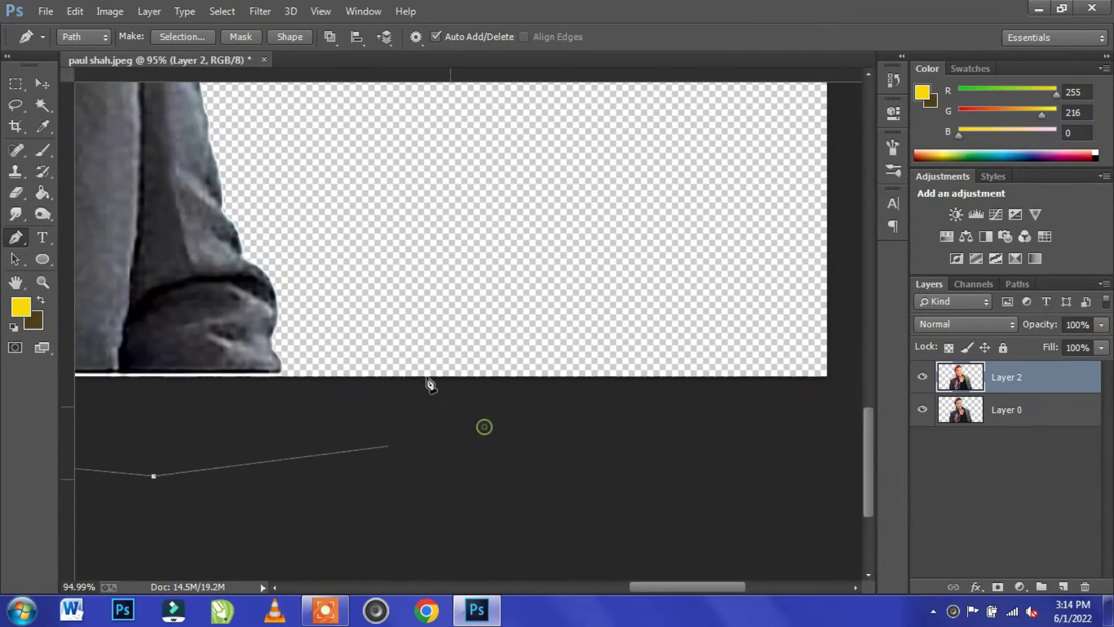
pyautogui.click(336, 159)
pyautogui.moveTo(336, 158); pyautogui.dragTo(493, 465)
pyautogui.moveTo(356, 333); pyautogui.dragTo(493, 562)
pyautogui.moveTo(270, 93); pyautogui.dragTo(393, 320)
pyautogui.click(199, 287)
# Step: Turn the clothing path into a selection and copy the selected clothes to a new layer
pyautogui.rightClick(293, 341)
pyautogui.click(325, 267)
pyautogui.click(642, 173)
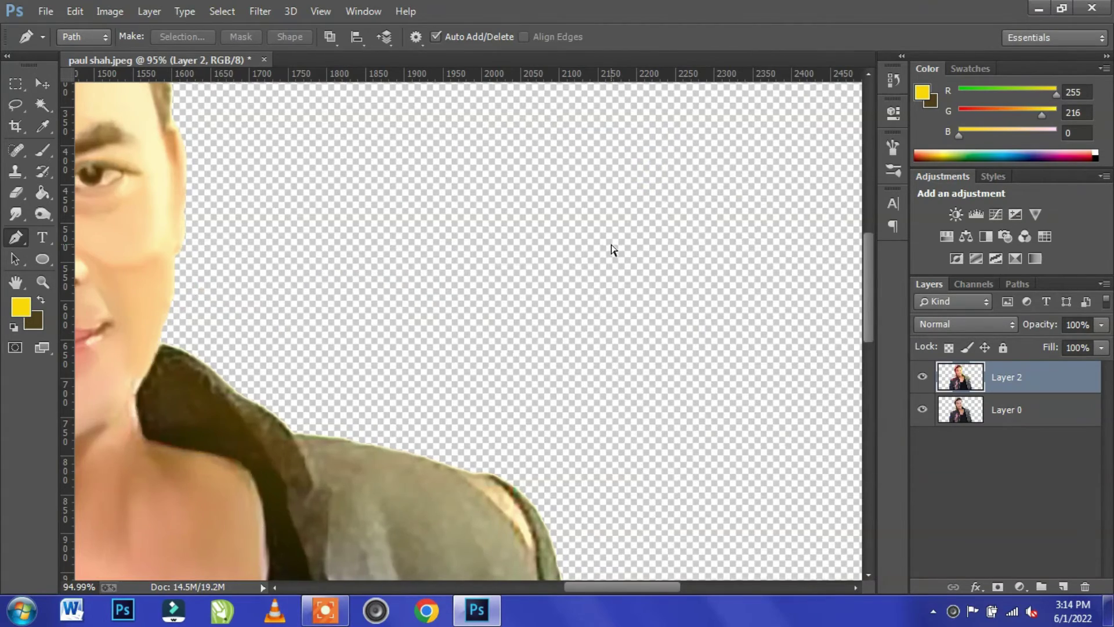
pyautogui.hotkey('ctrl', '-')
pyautogui.hotkey('ctrl', '-')
pyautogui.hotkey('ctrl', '-')
pyautogui.hotkey('ctrl', 'j')
# Step: Start the Oil Paint filter on the clothing layer with Stylization at 8.66 and Shine at 6.15
pyautogui.click(249, 11)
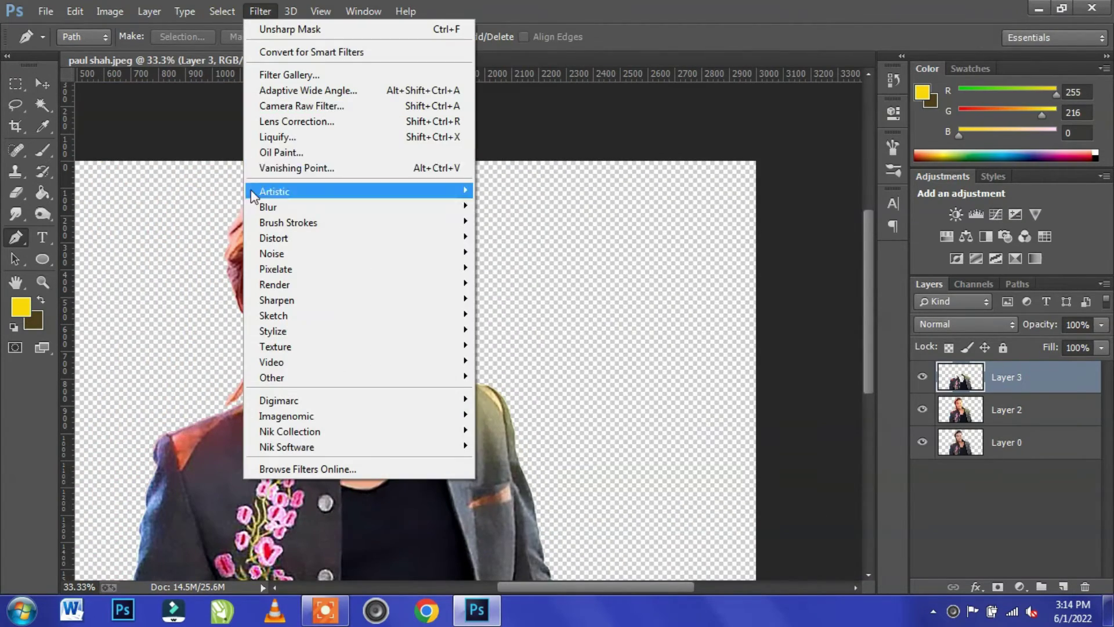
pyautogui.click(369, 157)
pyautogui.scroll(2, 485, 333)
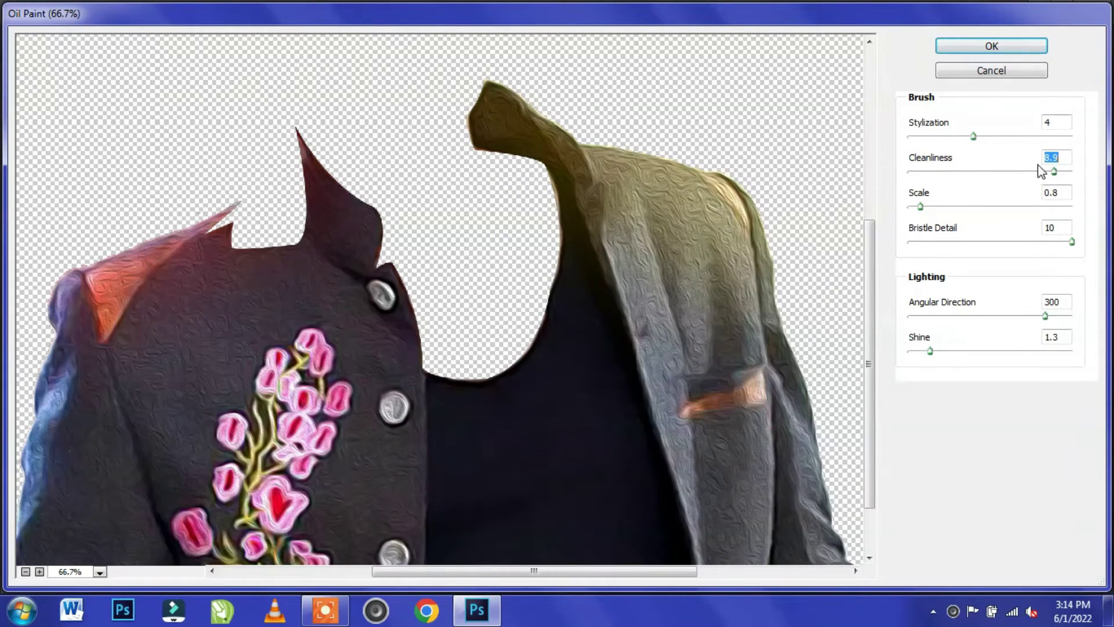
pyautogui.click(1050, 136)
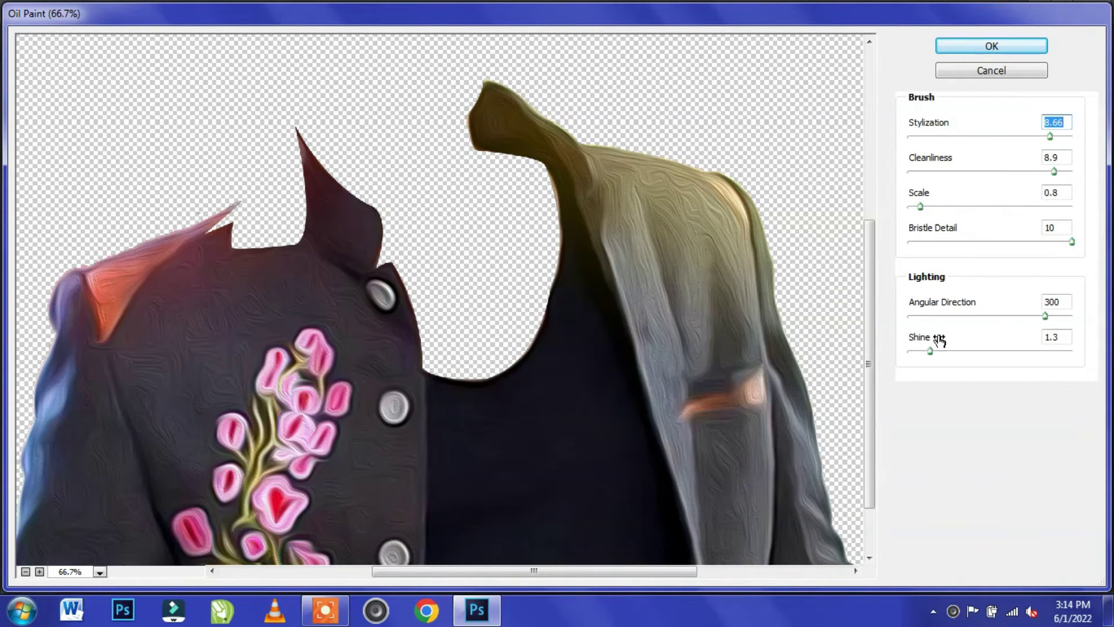
pyautogui.click(975, 351)
pyautogui.click(1010, 351)
# Step: Set the Oil Paint Bristle Detail to 3.55 and Angular Direction to 306, and apply the filter
pyautogui.click(964, 316)
pyautogui.click(967, 242)
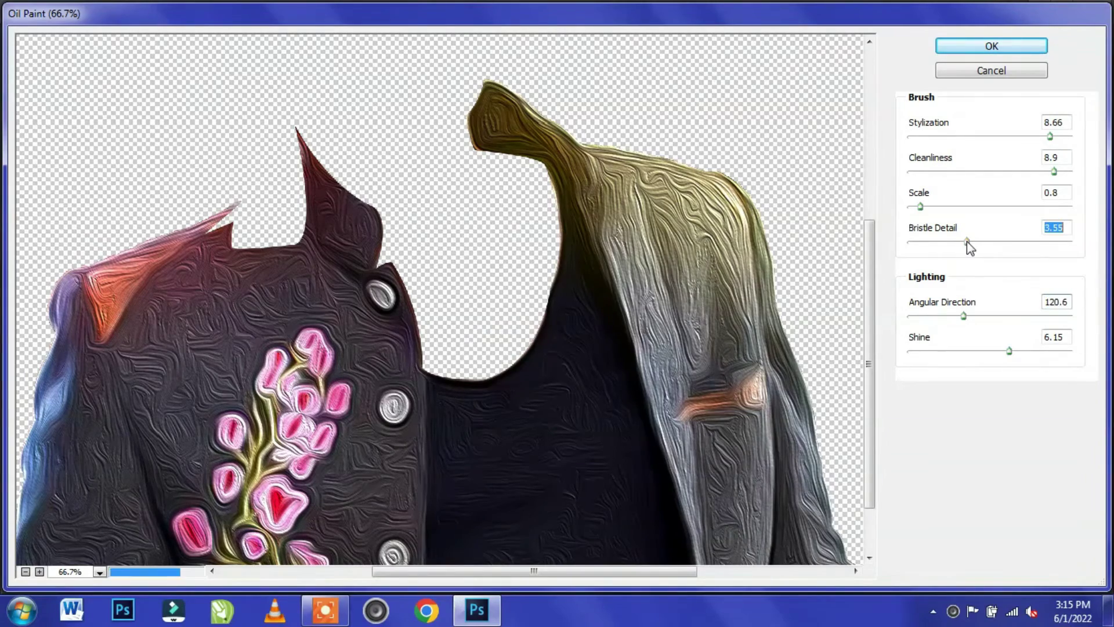
pyautogui.click(920, 316)
pyautogui.click(1048, 316)
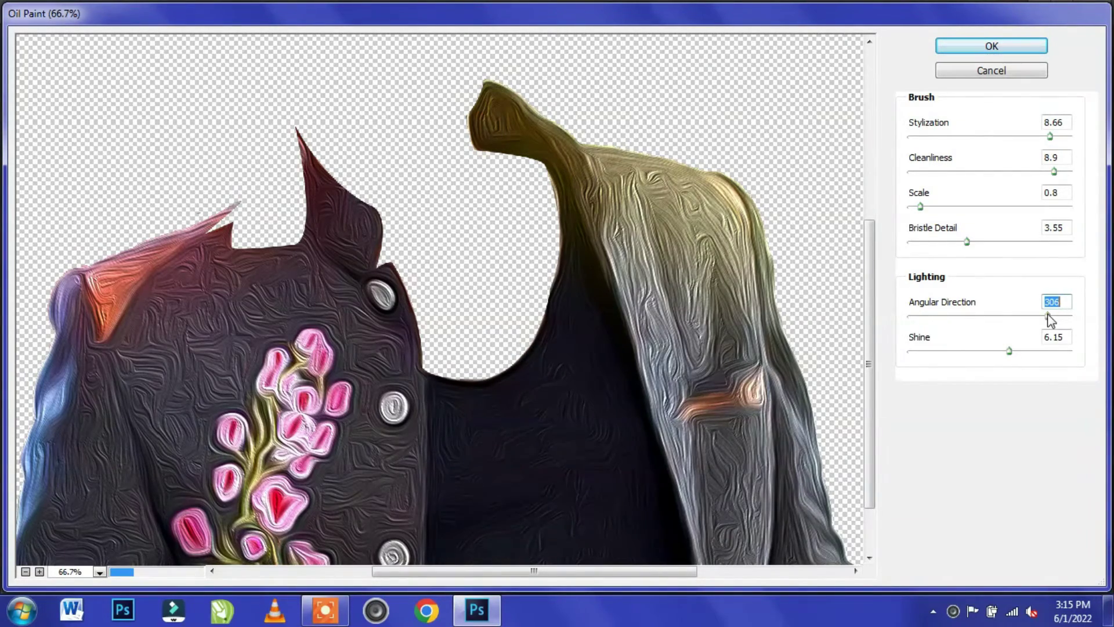
pyautogui.click(972, 47)
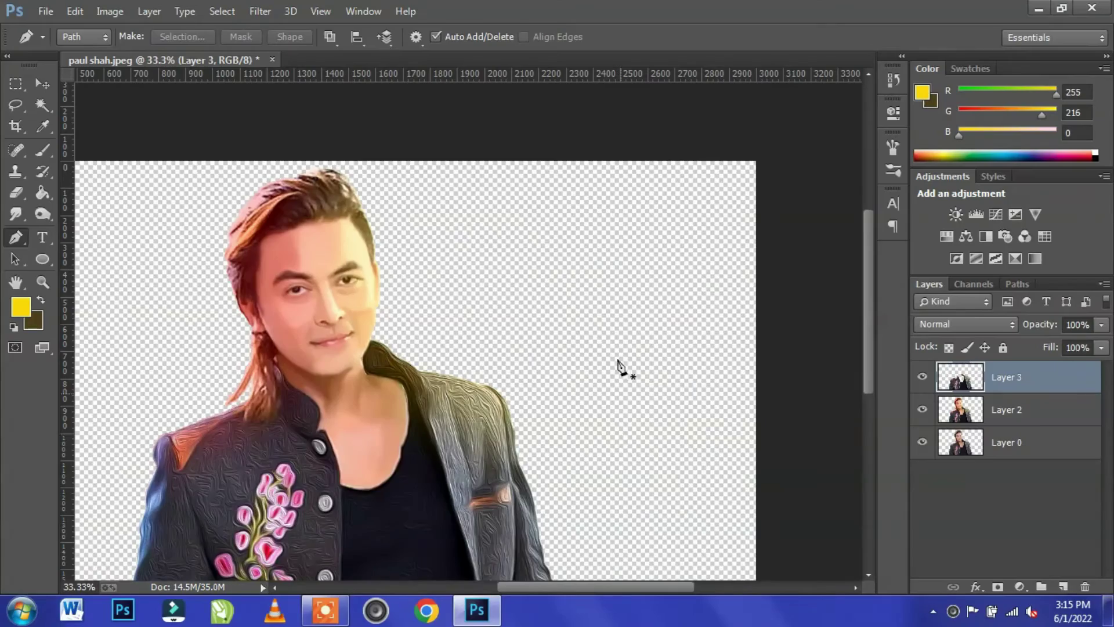
# Step: Compare the edited portrait with the original by showing only Layer 0, and restore all layers
pyautogui.scroll(-3, 620, 361)
pyautogui.keyDown('alt'); pyautogui.click(921, 442); pyautogui.keyUp('alt')
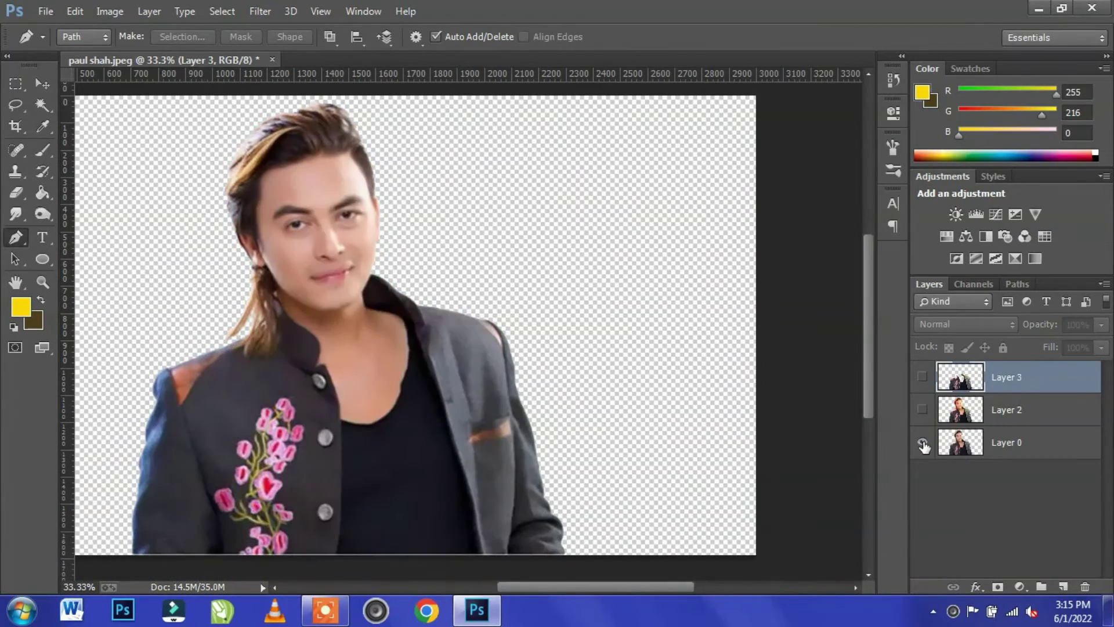
pyautogui.keyDown('alt'); pyautogui.click(922, 442); pyautogui.keyUp('alt')
# Step: Add an empty layer above Layer 2 and choose a 65 px brush tip for the Smudge tool
pyautogui.scroll(2, 302, 279)
pyautogui.moveTo(337, 251); pyautogui.dragTo(454, 388)
pyautogui.click(42, 83)
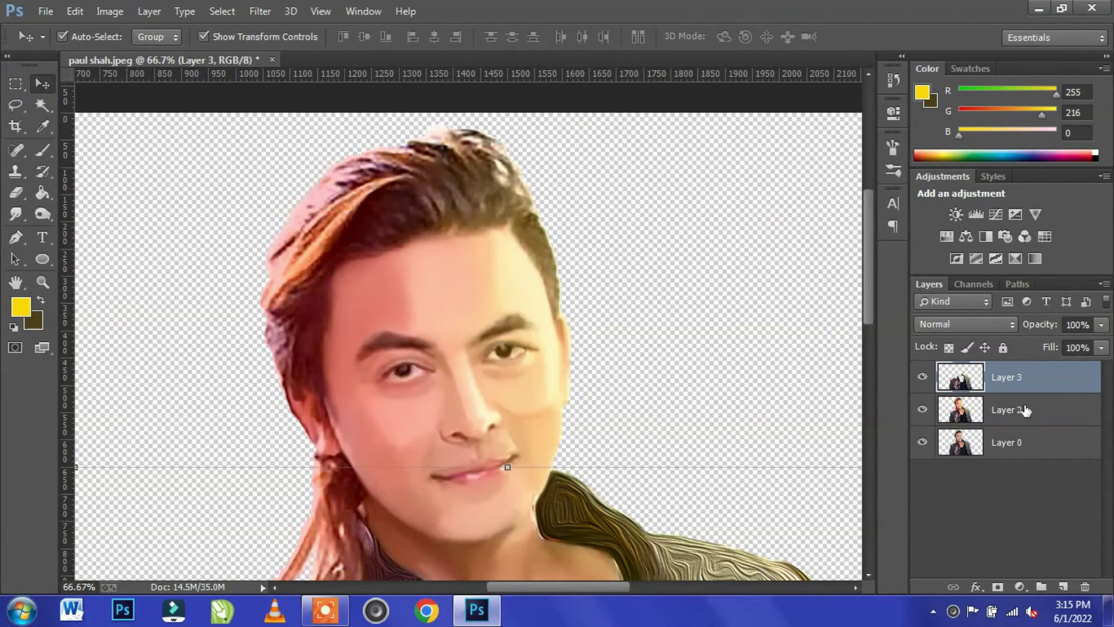
pyautogui.click(1007, 409)
pyautogui.click(1063, 587)
pyautogui.press('r')
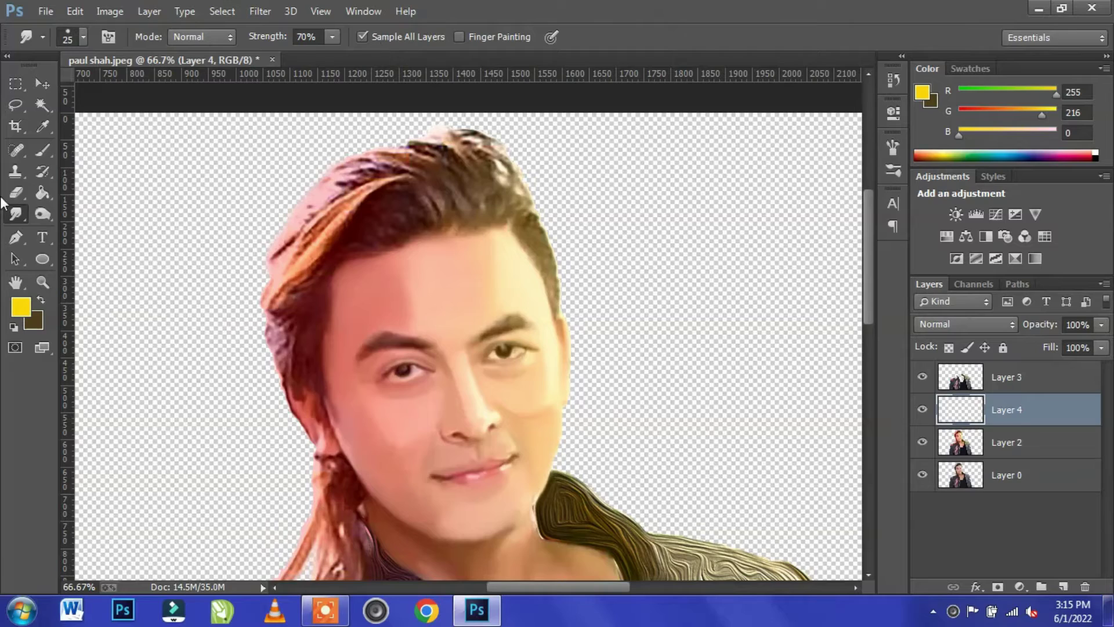
pyautogui.click(73, 37)
pyautogui.doubleClick(195, 399)
# Step: Rotate the canvas view and smudge the hair above the forehead along its strands with the 65 px brush
pyautogui.press('r')
pyautogui.moveTo(427, 271)
pyautogui.mouseDown()
pyautogui.moveTo(373, 368)
pyautogui.moveTo(348, 332)
pyautogui.moveTo(341, 495)
pyautogui.mouseUp()
pyautogui.click(14, 219)
pyautogui.moveTo(347, 336)
pyautogui.mouseDown()
pyautogui.moveTo(319, 362)
pyautogui.moveTo(345, 357)
pyautogui.moveTo(333, 400)
pyautogui.moveTo(350, 377)
pyautogui.moveTo(350, 394)
pyautogui.moveTo(340, 445)
pyautogui.moveTo(320, 453)
pyautogui.mouseUp()
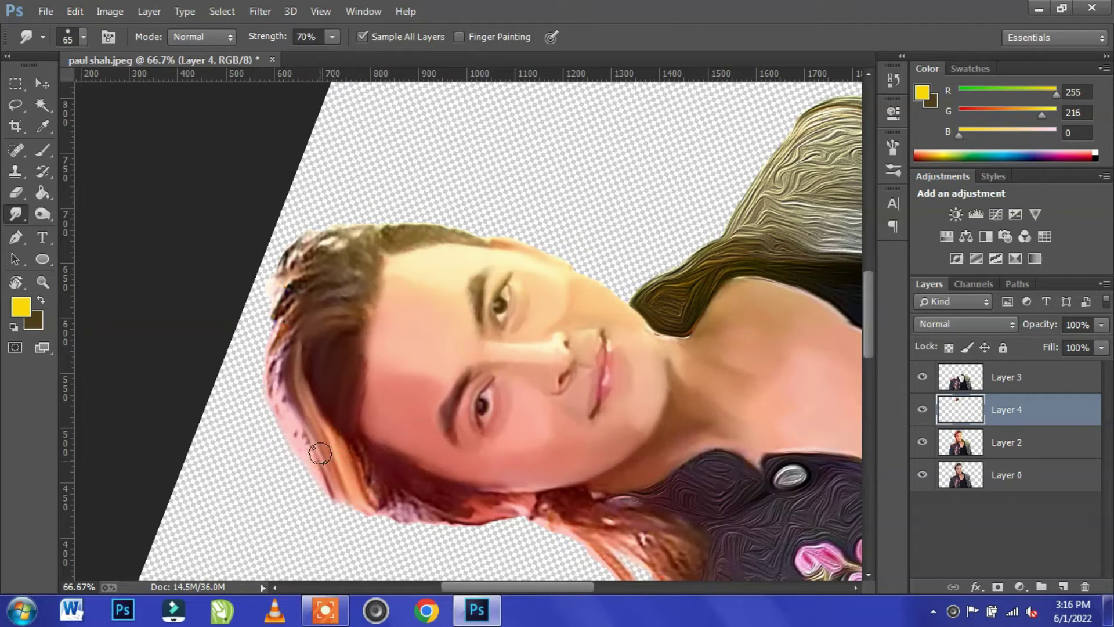
pyautogui.moveTo(347, 303)
pyautogui.mouseDown()
pyautogui.moveTo(278, 322)
pyautogui.moveTo(339, 284)
pyautogui.mouseUp()
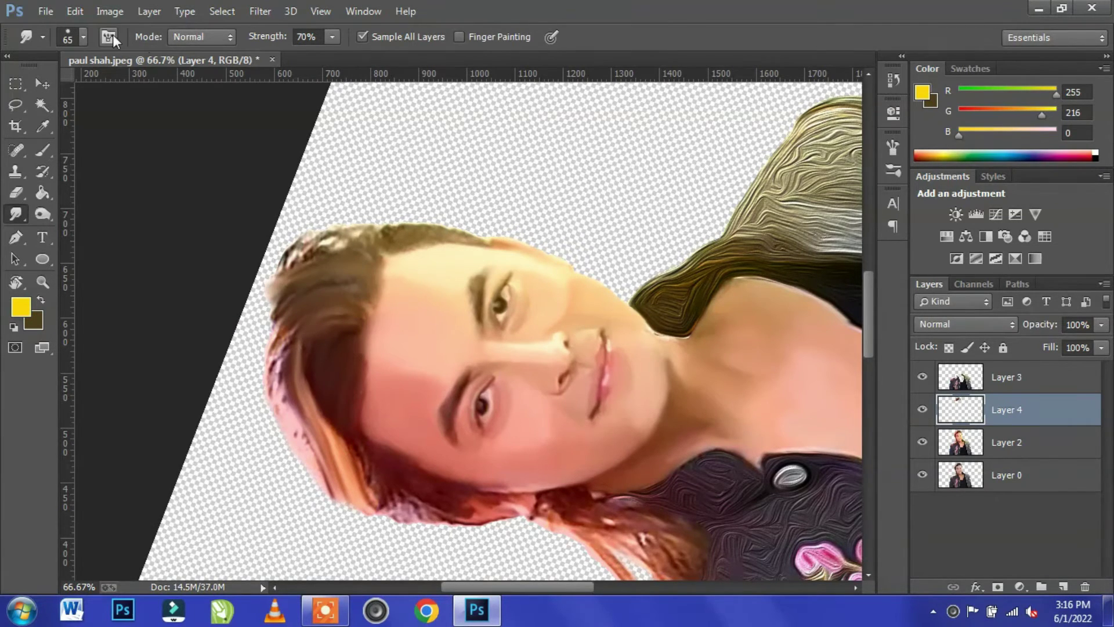
# Step: Set the brush tip spacing to 1%, and smudge the hair on top of the head and above the ear
pyautogui.click(108, 37)
pyautogui.click(689, 419)
pyautogui.moveTo(688, 438); pyautogui.dragTo(555, 285)
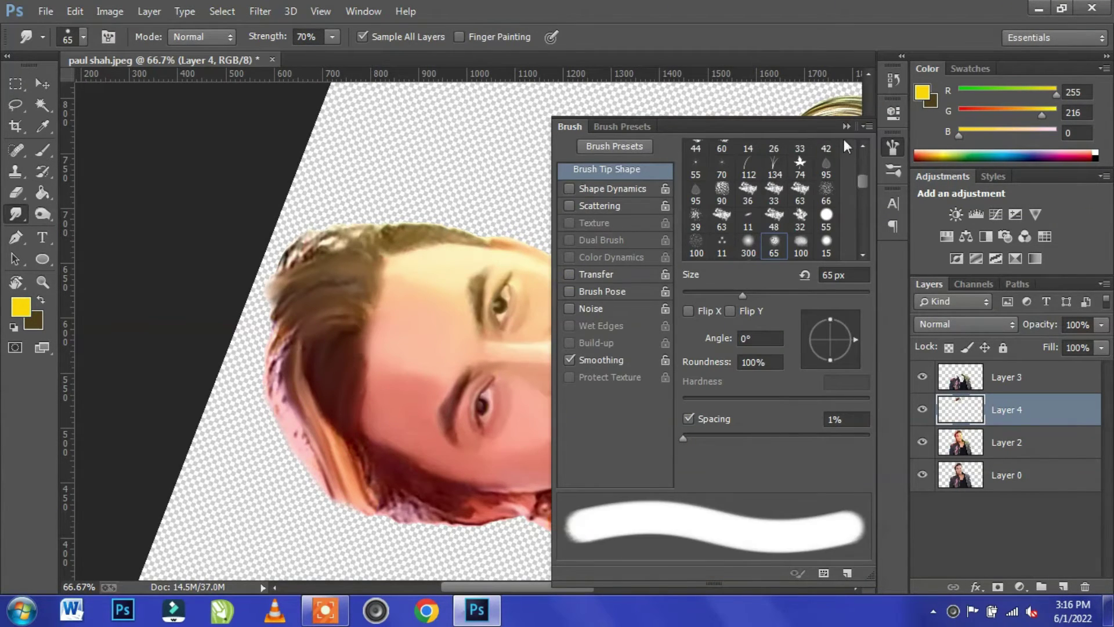
pyautogui.click(847, 126)
pyautogui.moveTo(315, 255); pyautogui.dragTo(342, 244)
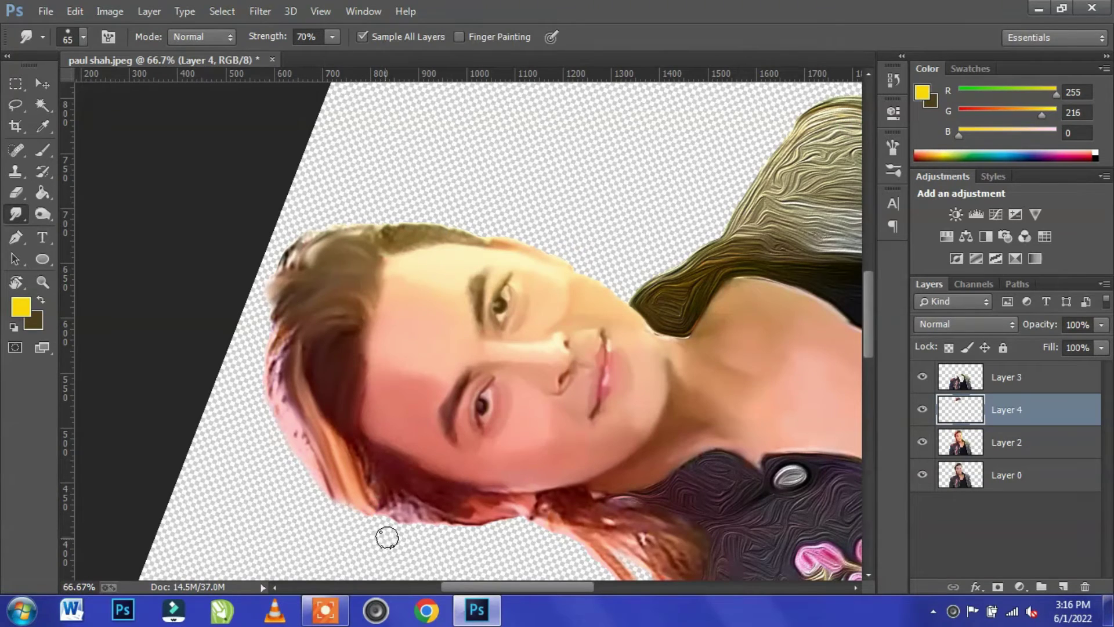
pyautogui.moveTo(417, 483)
pyautogui.mouseDown()
pyautogui.moveTo(431, 520)
pyautogui.moveTo(431, 487)
pyautogui.mouseUp()
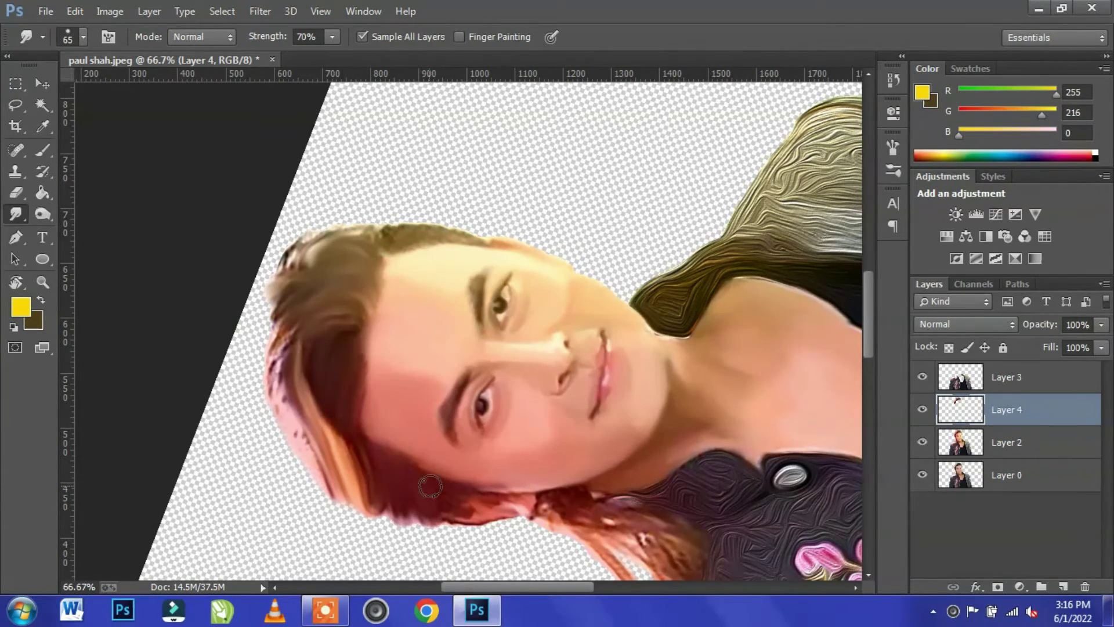
# Step: Rotate the canvas view again and smudge the long hair beside the neck along its strands
pyautogui.press('r')
pyautogui.moveTo(423, 306); pyautogui.dragTo(487, 284)
pyautogui.hotkey('ctrl', '+')
pyautogui.hotkey('ctrl', '+')
pyautogui.moveTo(299, 391)
pyautogui.mouseDown()
pyautogui.moveTo(595, 199)
pyautogui.moveTo(706, 76)
pyautogui.mouseUp()
pyautogui.click(16, 214)
pyautogui.moveTo(398, 314)
pyautogui.mouseDown()
pyautogui.moveTo(369, 303)
pyautogui.moveTo(350, 375)
pyautogui.mouseUp()
pyautogui.moveTo(361, 298); pyautogui.dragTo(336, 425)
pyautogui.moveTo(415, 309)
pyautogui.mouseDown()
pyautogui.moveTo(426, 356)
pyautogui.moveTo(411, 424)
pyautogui.mouseUp()
pyautogui.moveTo(363, 453); pyautogui.dragTo(427, 279)
pyautogui.moveTo(438, 267)
pyautogui.mouseDown()
pyautogui.moveTo(423, 352)
pyautogui.moveTo(428, 444)
pyautogui.mouseUp()
pyautogui.moveTo(392, 299)
pyautogui.mouseDown()
pyautogui.moveTo(364, 453)
pyautogui.moveTo(419, 292)
pyautogui.mouseUp()
# Step: Reduce the smudge brush to 25 px and refine the strands of the long hair hanging over the jacket collar
pyautogui.press('[')
pyautogui.press('[')
pyautogui.press('[')
pyautogui.moveTo(363, 322); pyautogui.dragTo(302, 389)
pyautogui.moveTo(361, 371); pyautogui.dragTo(334, 402)
pyautogui.press('[')
pyautogui.moveTo(430, 306); pyautogui.dragTo(376, 419)
pyautogui.moveTo(446, 358); pyautogui.dragTo(407, 462)
pyautogui.moveTo(485, 332); pyautogui.dragTo(444, 477)
pyautogui.moveTo(392, 351); pyautogui.dragTo(364, 454)
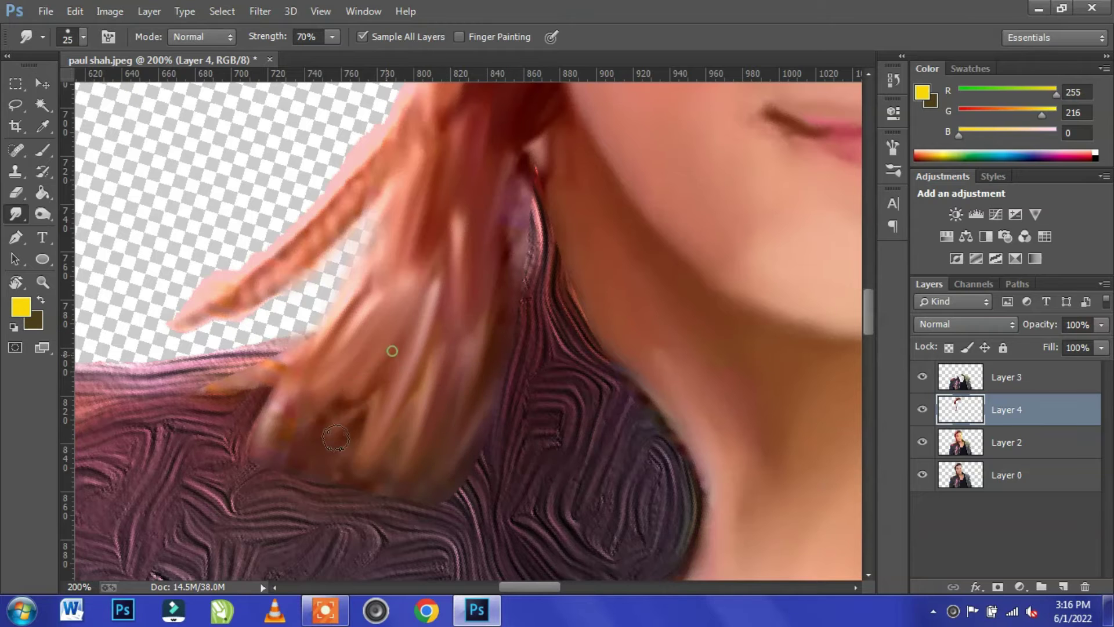
# Step: Smudge the hair ends over the shoulder and smooth the loose outer strand along its length
pyautogui.moveTo(353, 399); pyautogui.dragTo(317, 439)
pyautogui.moveTo(311, 386); pyautogui.dragTo(290, 438)
pyautogui.moveTo(310, 348); pyautogui.dragTo(235, 393)
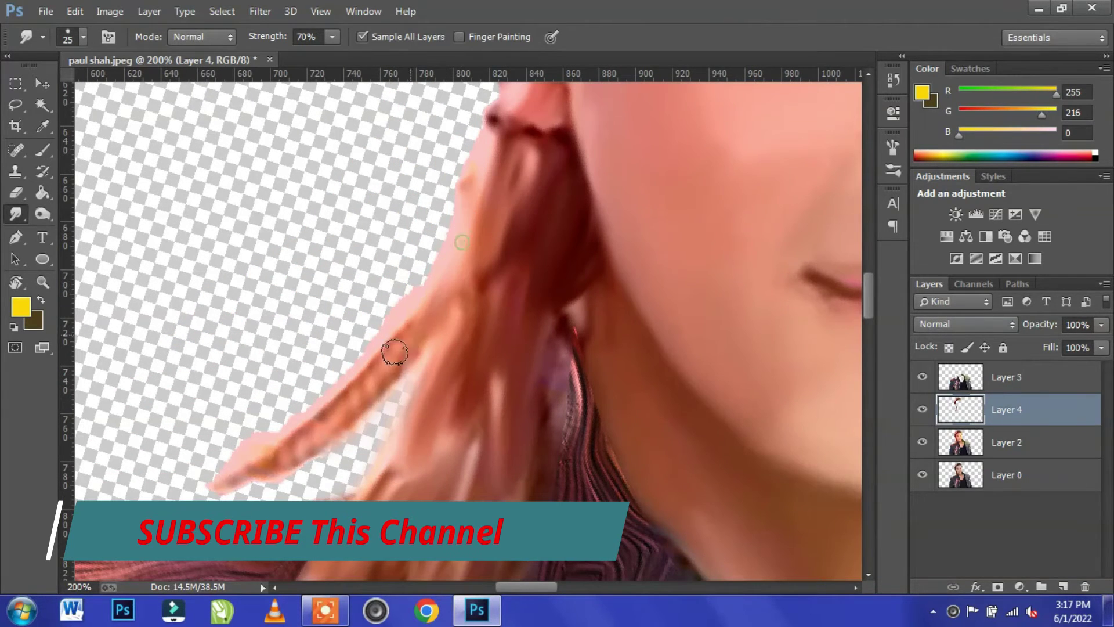
pyautogui.moveTo(390, 354)
pyautogui.mouseDown()
pyautogui.moveTo(347, 399)
pyautogui.moveTo(200, 486)
pyautogui.mouseUp()
pyautogui.moveTo(392, 384); pyautogui.dragTo(350, 431)
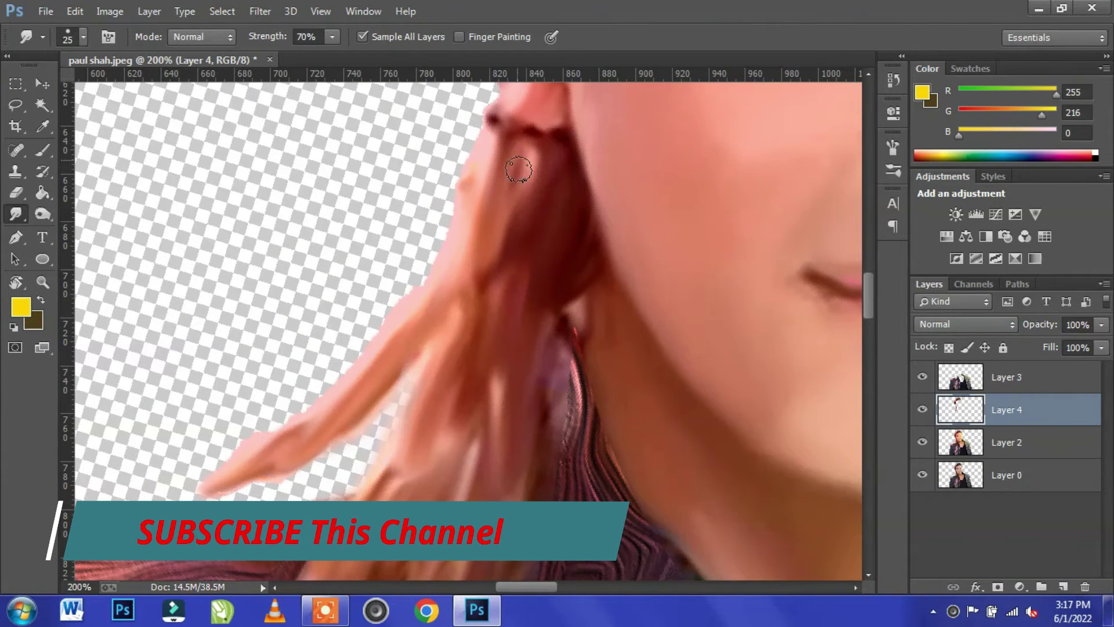
# Step: Smudge the strands of the long hair just below the ear outward along their flow
pyautogui.moveTo(522, 169); pyautogui.dragTo(504, 233)
pyautogui.moveTo(473, 264); pyautogui.dragTo(403, 379)
pyautogui.moveTo(488, 187); pyautogui.dragTo(415, 275)
pyautogui.moveTo(458, 244); pyautogui.dragTo(400, 297)
# Step: Switch the smudge brush to the 11 px dotted tip, enlarge it, and streak the long hair toward its ends
pyautogui.click(84, 37)
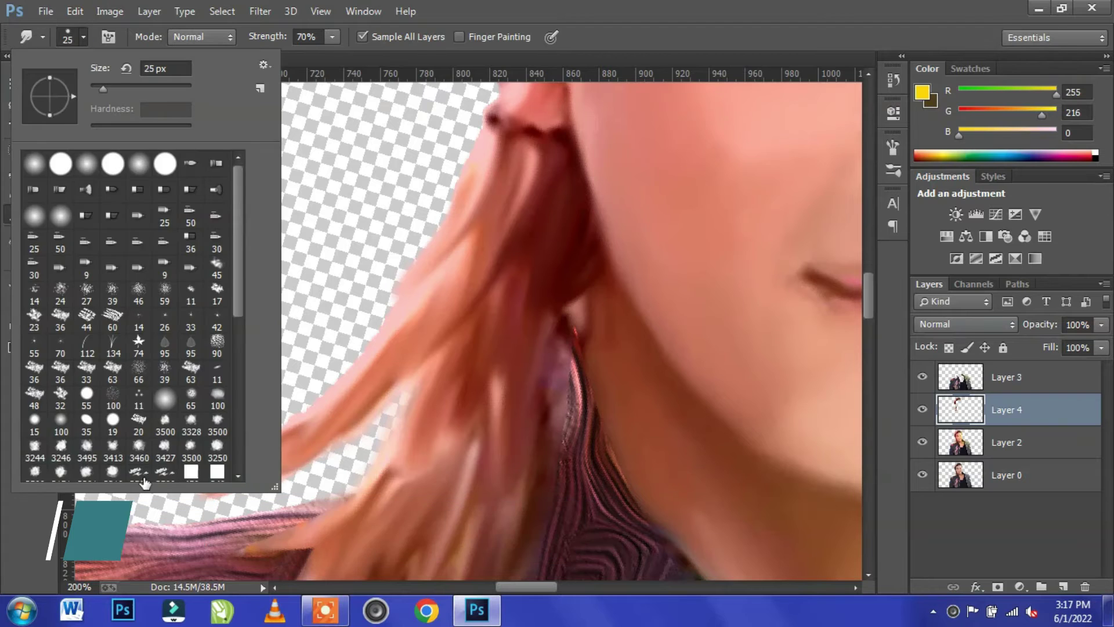
pyautogui.doubleClick(140, 395)
pyautogui.press(']')
pyautogui.moveTo(371, 349); pyautogui.dragTo(316, 403)
pyautogui.moveTo(462, 340)
pyautogui.mouseDown()
pyautogui.moveTo(366, 467)
pyautogui.moveTo(363, 496)
pyautogui.mouseUp()
pyautogui.moveTo(497, 380)
pyautogui.mouseDown()
pyautogui.moveTo(475, 488)
pyautogui.moveTo(435, 490)
pyautogui.mouseUp()
# Step: Reduce the smudge brush to 10 px and refine the hair ends lying over the jacket shoulder
pyautogui.moveTo(550, 194); pyautogui.dragTo(546, 39)
pyautogui.press('[')
pyautogui.moveTo(496, 357); pyautogui.dragTo(479, 432)
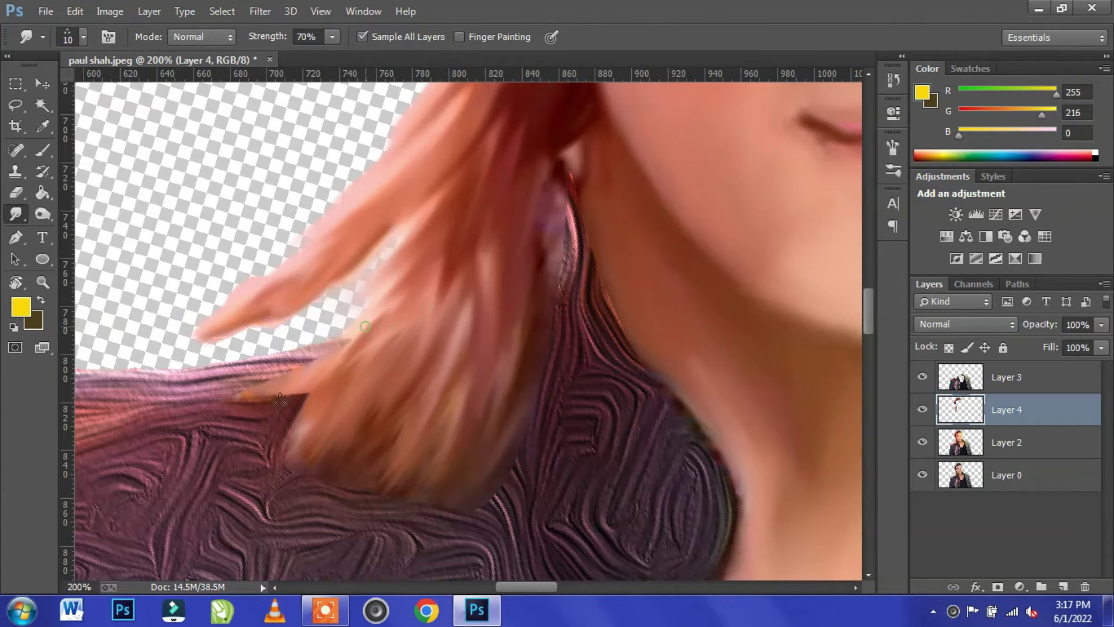
pyautogui.moveTo(456, 234); pyautogui.dragTo(365, 471)
pyautogui.moveTo(391, 225); pyautogui.dragTo(371, 449)
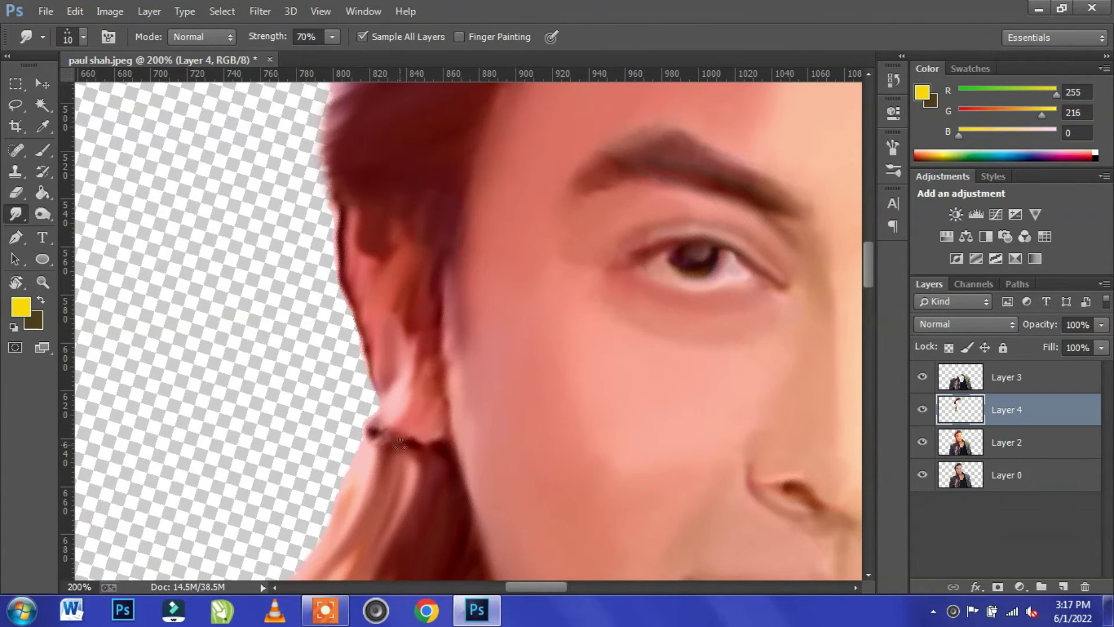
# Step: Enlarge the smudge brush to 20 px and smudge the hair from above the ear up to the top of the head
pyautogui.moveTo(435, 221); pyautogui.dragTo(406, 397)
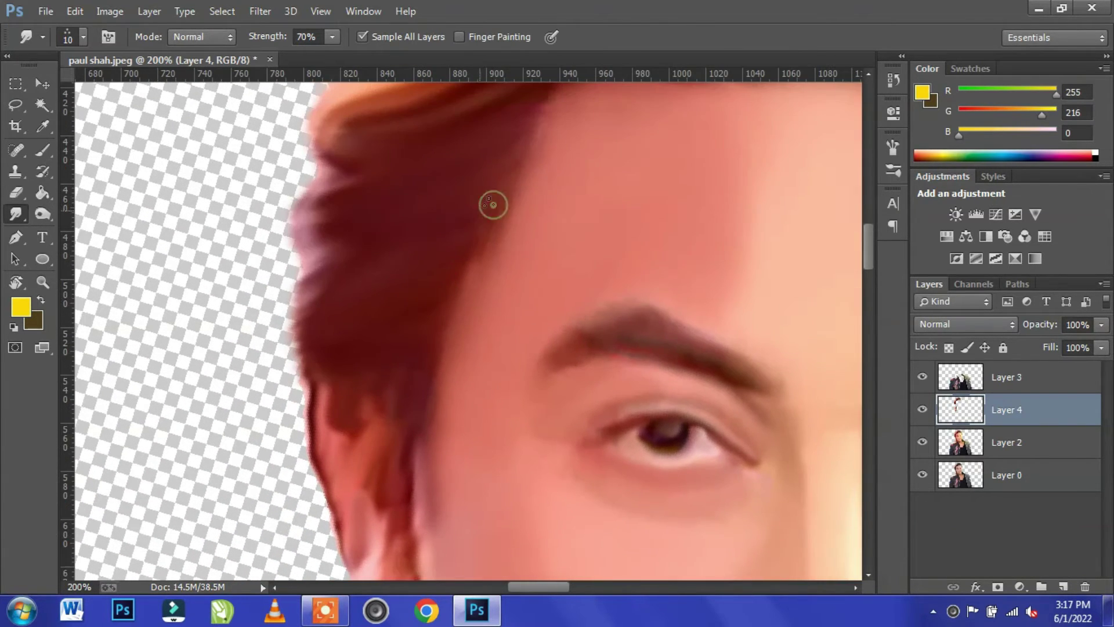
pyautogui.moveTo(493, 205); pyautogui.dragTo(497, 400)
pyautogui.moveTo(651, 132); pyautogui.dragTo(476, 267)
pyautogui.press(']')
pyautogui.moveTo(559, 217); pyautogui.dragTo(386, 394)
pyautogui.press(']')
pyautogui.moveTo(655, 233)
pyautogui.mouseDown()
pyautogui.moveTo(558, 206)
pyautogui.moveTo(725, 174)
pyautogui.moveTo(807, 174)
pyautogui.mouseUp()
pyautogui.press('[')
pyautogui.moveTo(520, 223)
pyautogui.mouseDown()
pyautogui.moveTo(308, 325)
pyautogui.moveTo(249, 331)
pyautogui.mouseUp()
pyautogui.moveTo(484, 239)
pyautogui.mouseDown()
pyautogui.moveTo(341, 284)
pyautogui.moveTo(319, 326)
pyautogui.moveTo(187, 379)
pyautogui.mouseUp()
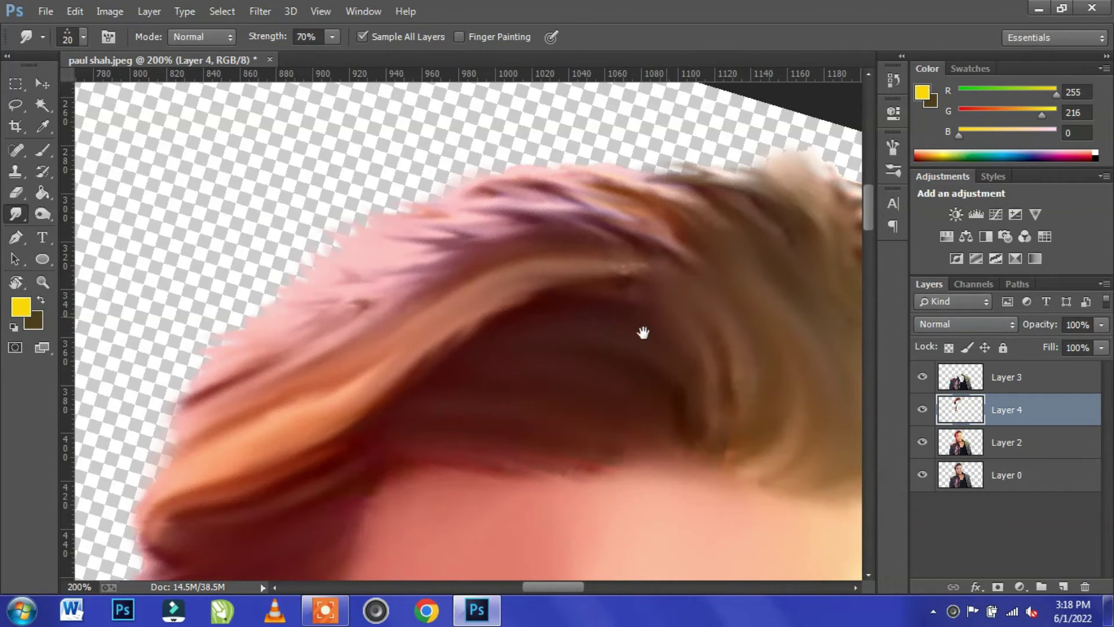
# Step: Smudge fine hair strands along the hairline above the forehead
pyautogui.moveTo(643, 333); pyautogui.dragTo(513, 435)
pyautogui.moveTo(589, 513); pyautogui.dragTo(489, 402)
pyautogui.moveTo(468, 453); pyautogui.dragTo(663, 473)
pyautogui.moveTo(410, 441); pyautogui.dragTo(565, 322)
pyautogui.moveTo(662, 328); pyautogui.dragTo(684, 280)
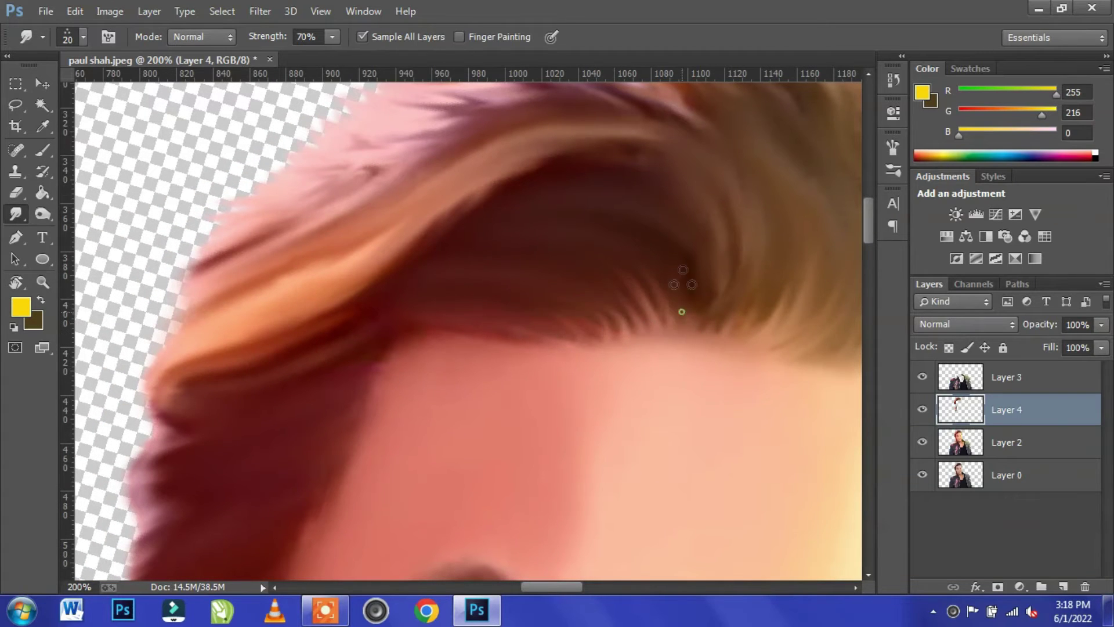
# Step: Smudge the orange front strand and feather the hairline at the red-lit temple
pyautogui.moveTo(405, 265); pyautogui.dragTo(338, 272)
pyautogui.moveTo(453, 198); pyautogui.dragTo(314, 279)
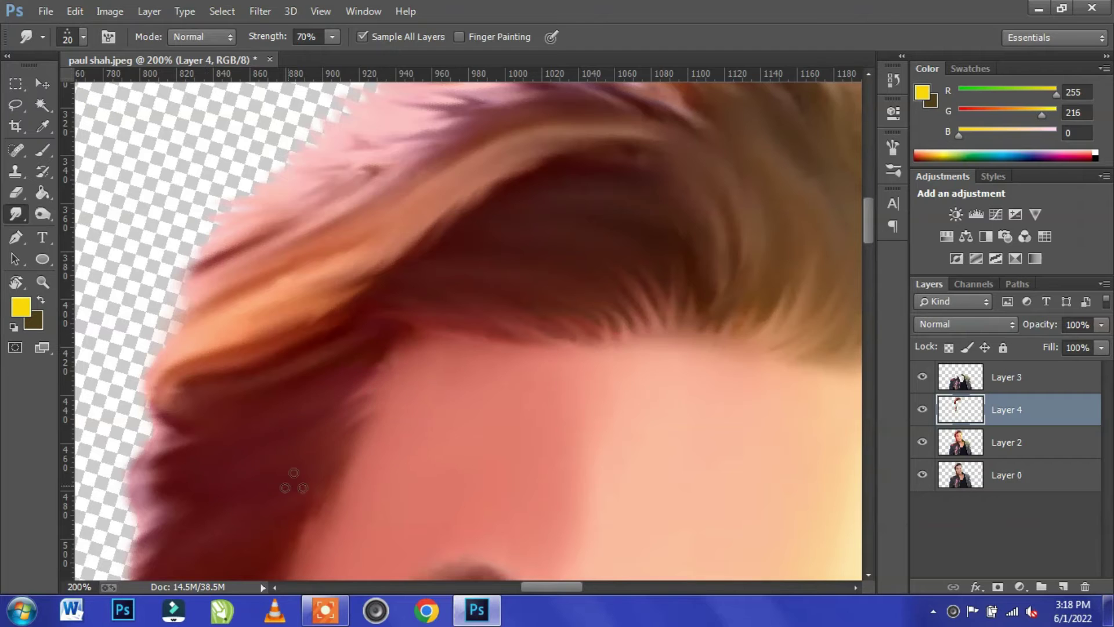
pyautogui.moveTo(338, 482); pyautogui.dragTo(435, 343)
pyautogui.moveTo(313, 480); pyautogui.dragTo(321, 393)
# Step: Smudge the hair on the yellow-lit side, and feather both eyebrows with a 9 px brush
pyautogui.moveTo(825, 340); pyautogui.dragTo(363, 381)
pyautogui.moveTo(483, 241)
pyautogui.mouseDown()
pyautogui.moveTo(494, 248)
pyautogui.moveTo(511, 329)
pyautogui.moveTo(530, 473)
pyautogui.moveTo(500, 194)
pyautogui.moveTo(520, 193)
pyautogui.moveTo(581, 314)
pyautogui.moveTo(547, 547)
pyautogui.mouseUp()
pyautogui.moveTo(529, 188)
pyautogui.mouseDown()
pyautogui.moveTo(585, 227)
pyautogui.moveTo(594, 280)
pyautogui.mouseUp()
pyautogui.moveTo(556, 238)
pyautogui.mouseDown()
pyautogui.moveTo(584, 349)
pyautogui.moveTo(569, 432)
pyautogui.mouseUp()
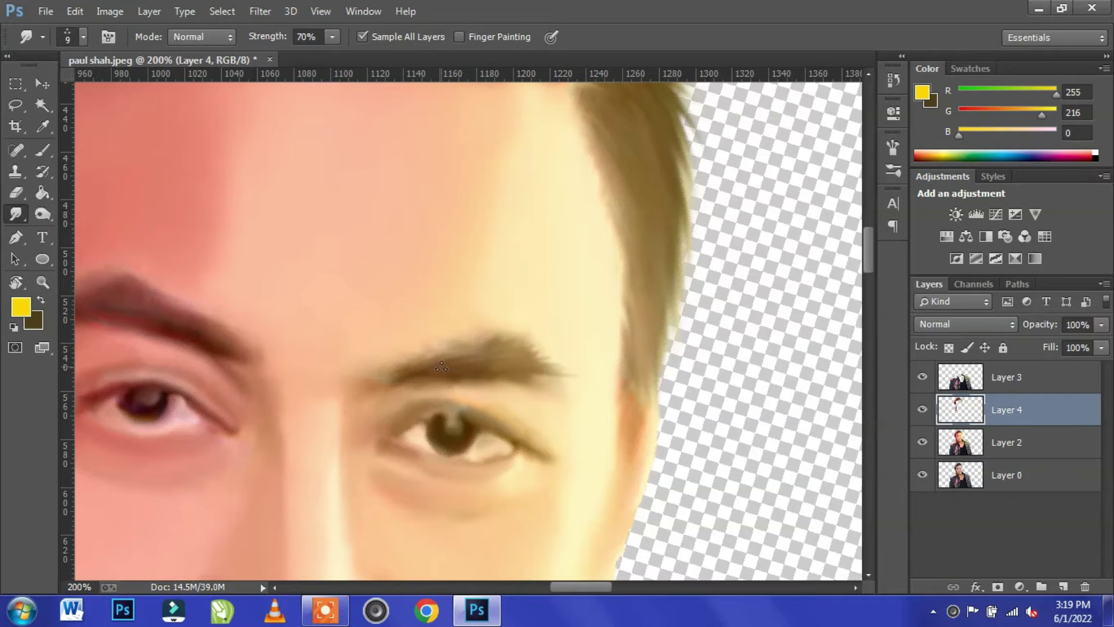
pyautogui.moveTo(322, 377); pyautogui.dragTo(485, 380)
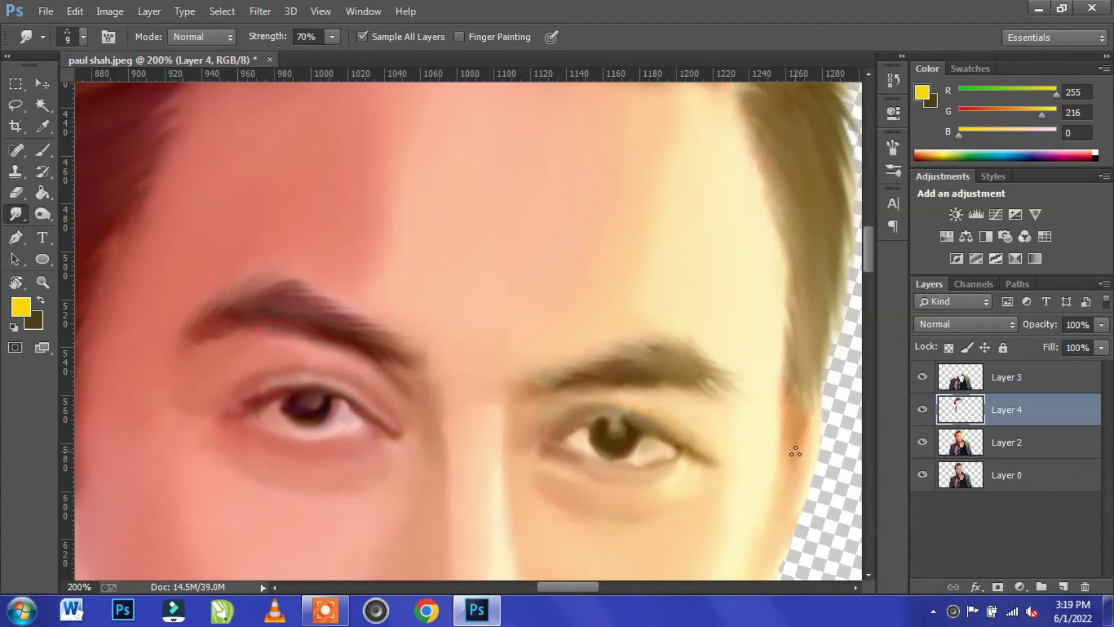
# Step: Rotate the canvas view back to 0° and move Layer 4 with the painted hair above Layer 3
pyautogui.scroll(-6, 795, 452)
pyautogui.press('v')
pyautogui.press('r')
pyautogui.moveTo(706, 377); pyautogui.dragTo(711, 314)
pyautogui.hotkey('ctrl', '+')
pyautogui.hotkey('ctrl', '+')
pyautogui.scroll(2, 556, 319)
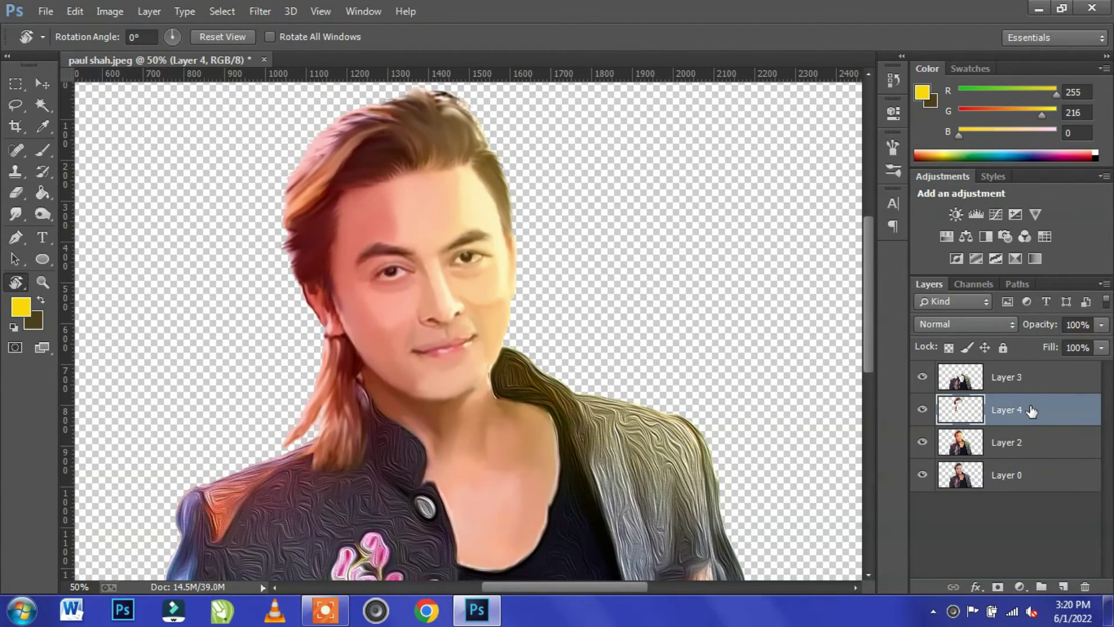
pyautogui.hotkey('ctrl', ']')
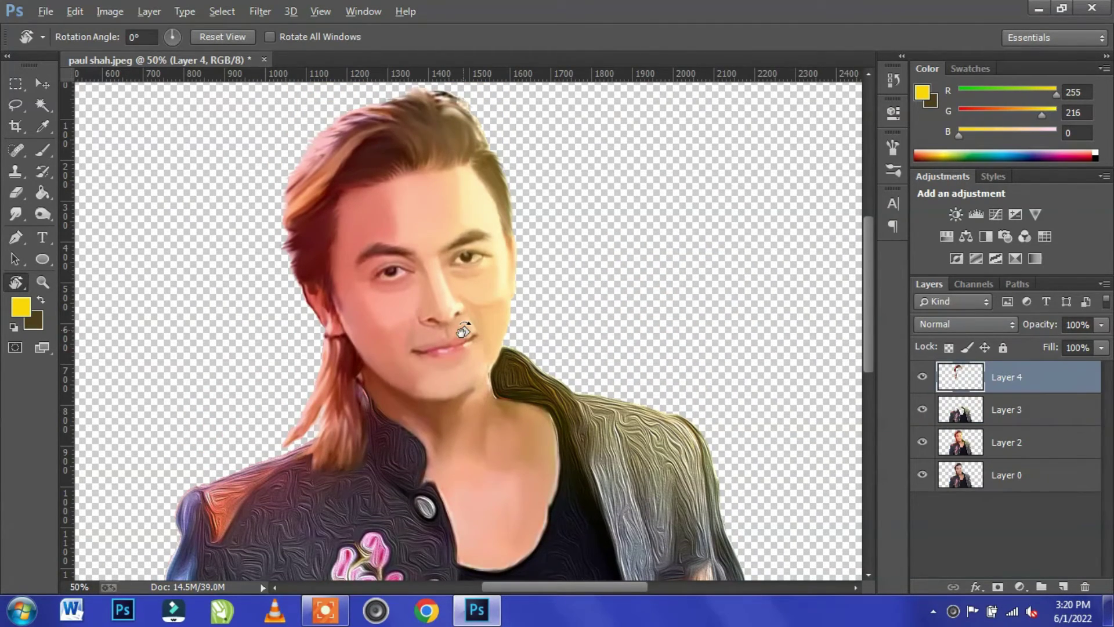
# Step: Add a new empty layer directly above Layer 2
pyautogui.scroll(5, 463, 332)
pyautogui.click(1007, 410)
pyautogui.click(1007, 442)
pyautogui.click(1064, 587)
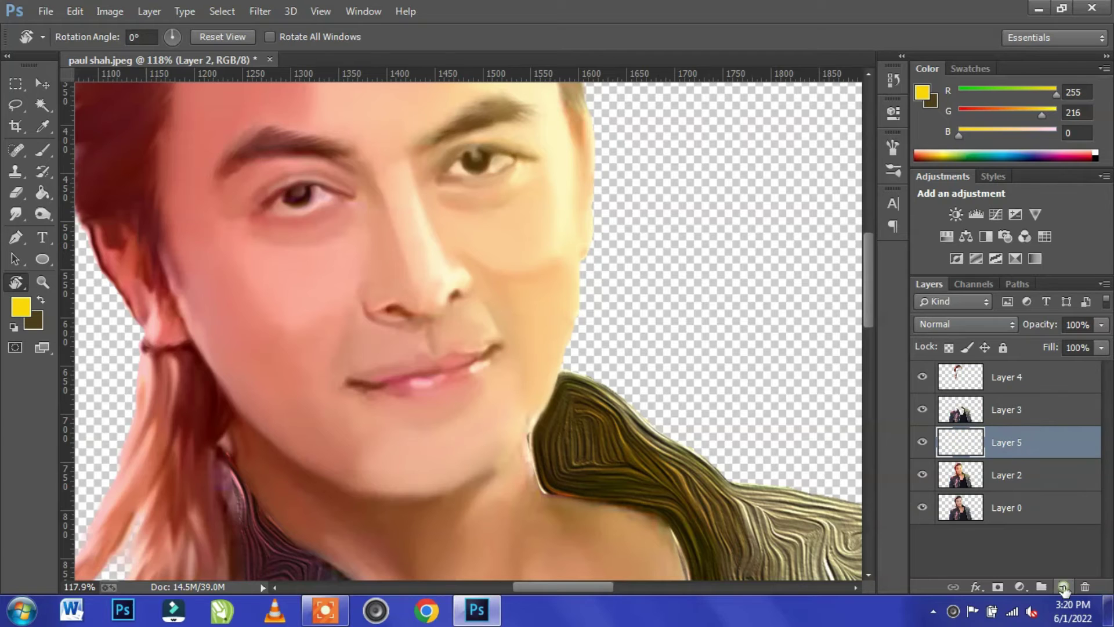
# Step: Set up the Brush tool with a soft round tip and a crimson foreground colour of RGB 132, 8, 52
pyautogui.hotkey('ctrl', '+')
pyautogui.click(43, 150)
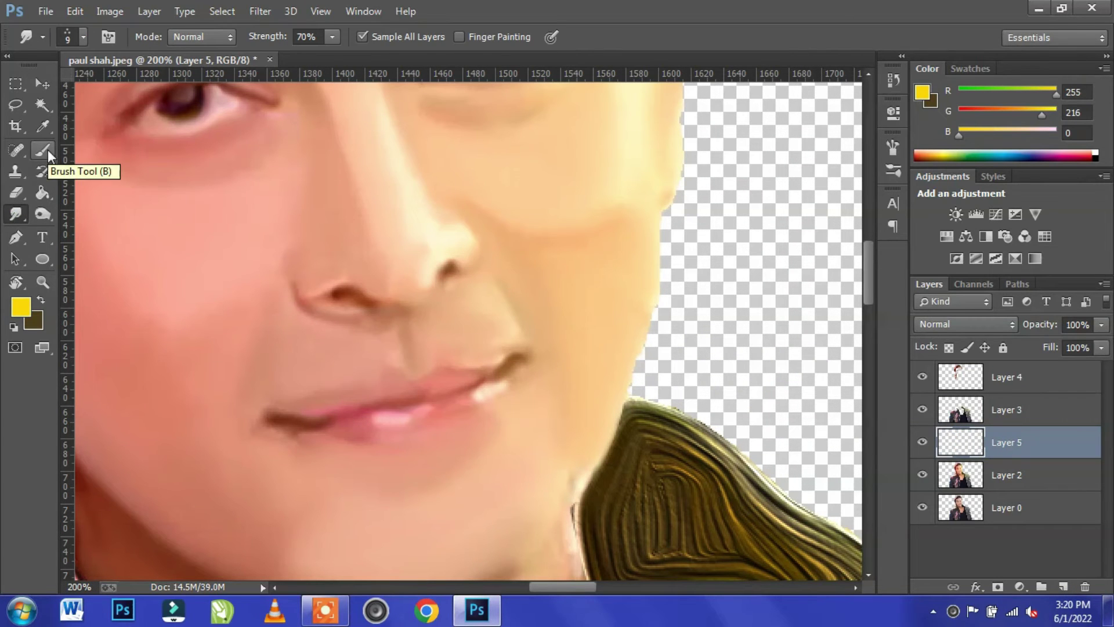
pyautogui.click(20, 307)
pyautogui.click(857, 366)
pyautogui.click(916, 355)
pyautogui.click(883, 441)
pyautogui.press('Return')
pyautogui.click(83, 36)
pyautogui.doubleClick(32, 168)
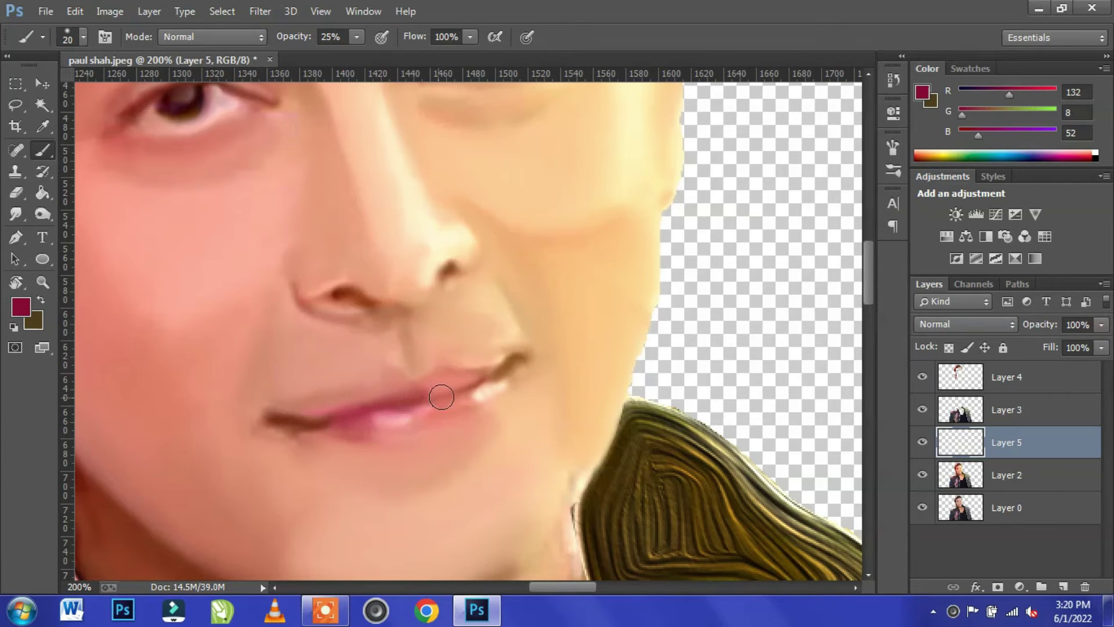
# Step: Paint both lips and the mouth corners solid crimson at 100% brush opacity
pyautogui.moveTo(332, 388)
pyautogui.mouseDown()
pyautogui.moveTo(487, 379)
pyautogui.moveTo(453, 398)
pyautogui.mouseUp()
pyautogui.moveTo(332, 428)
pyautogui.mouseDown()
pyautogui.moveTo(496, 380)
pyautogui.moveTo(477, 390)
pyautogui.mouseUp()
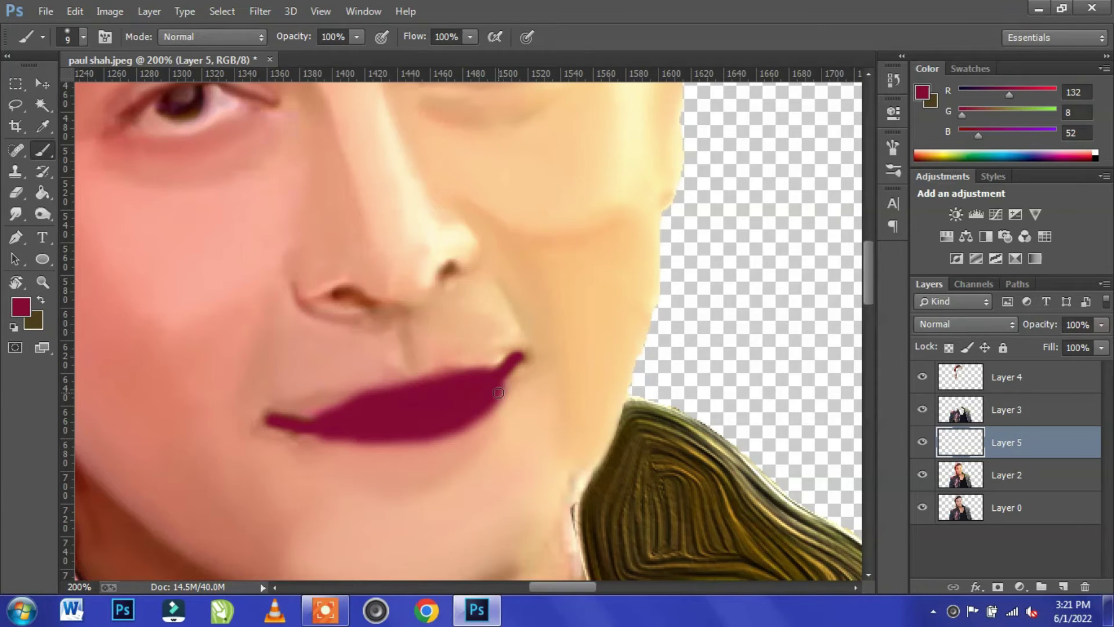
pyautogui.press(']')
pyautogui.press(']')
pyautogui.moveTo(337, 410); pyautogui.dragTo(291, 419)
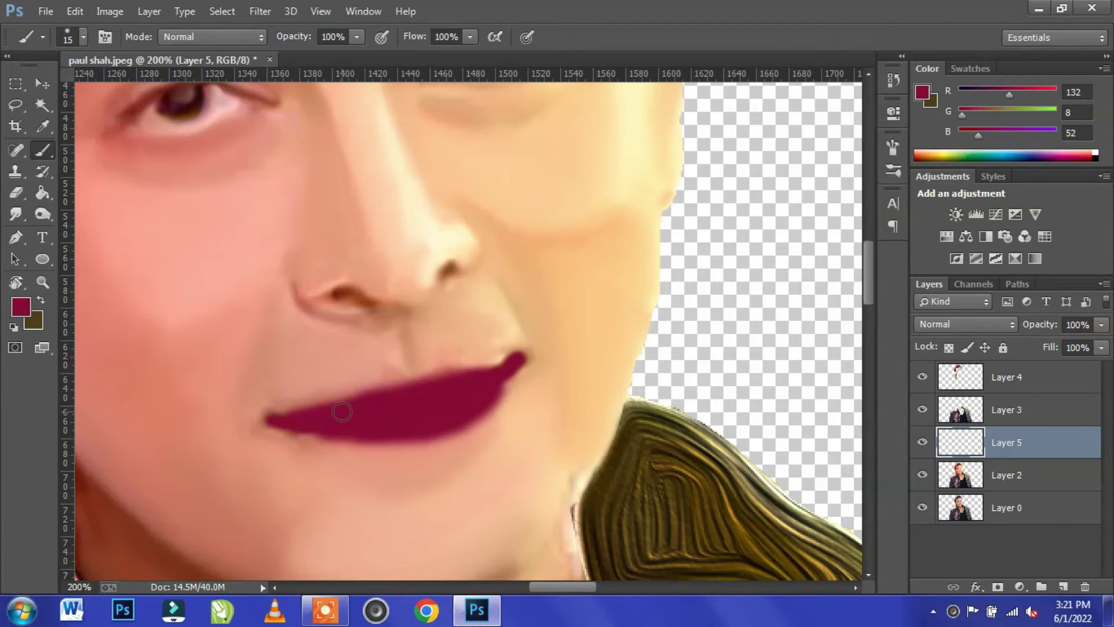
# Step: Set the lip colour layer's blend mode to Soft Light and toggle layer visibility to compare the result
pyautogui.click(41, 84)
pyautogui.click(966, 324)
pyautogui.click(939, 216)
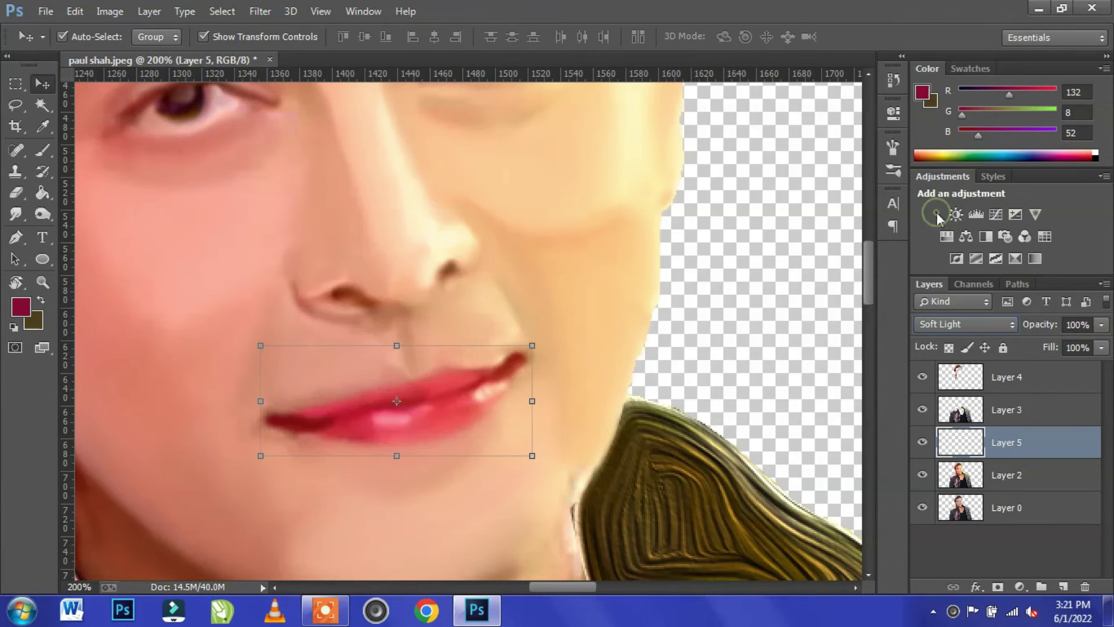
pyautogui.hotkey('ctrl', 'z')
pyautogui.hotkey('ctrl', 'z')
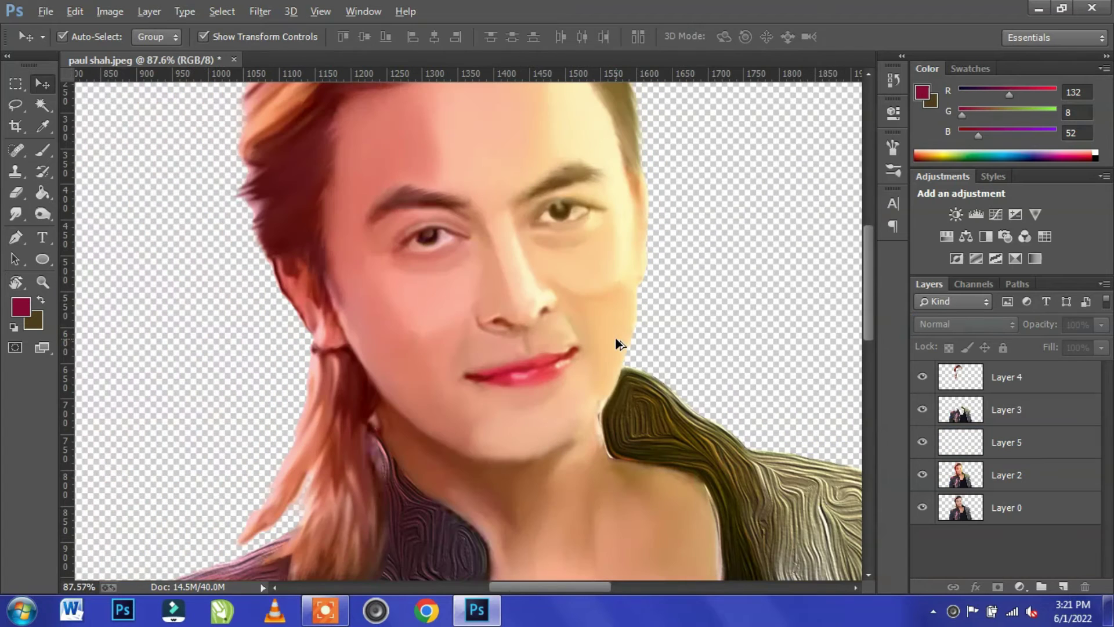
pyautogui.click(922, 376)
pyautogui.click(922, 376)
pyautogui.click(922, 442)
pyautogui.click(922, 441)
# Step: Lower the opacity of Layer 5 with the lip colour to 50%
pyautogui.click(1021, 409)
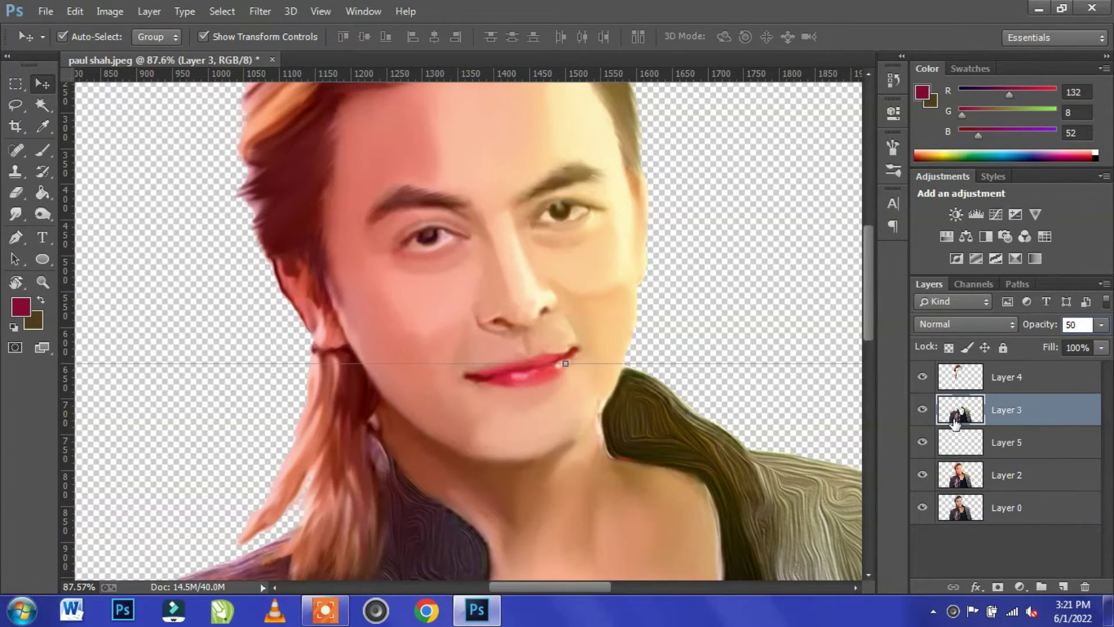
pyautogui.click(1020, 446)
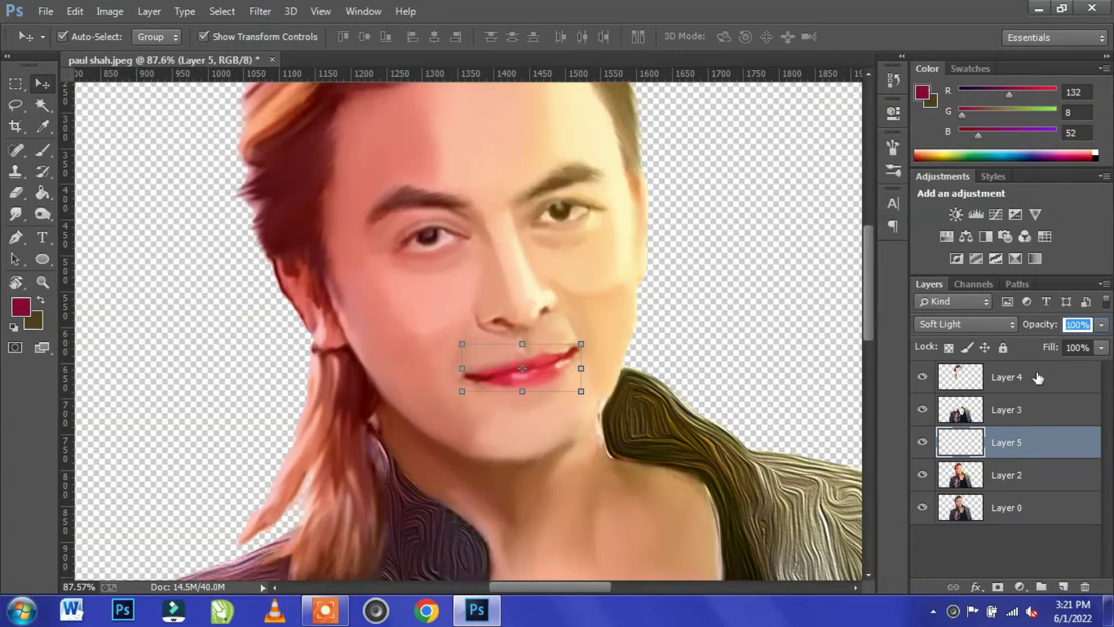
pyautogui.write('2550')
pyautogui.press('Return')
pyautogui.click(680, 309)
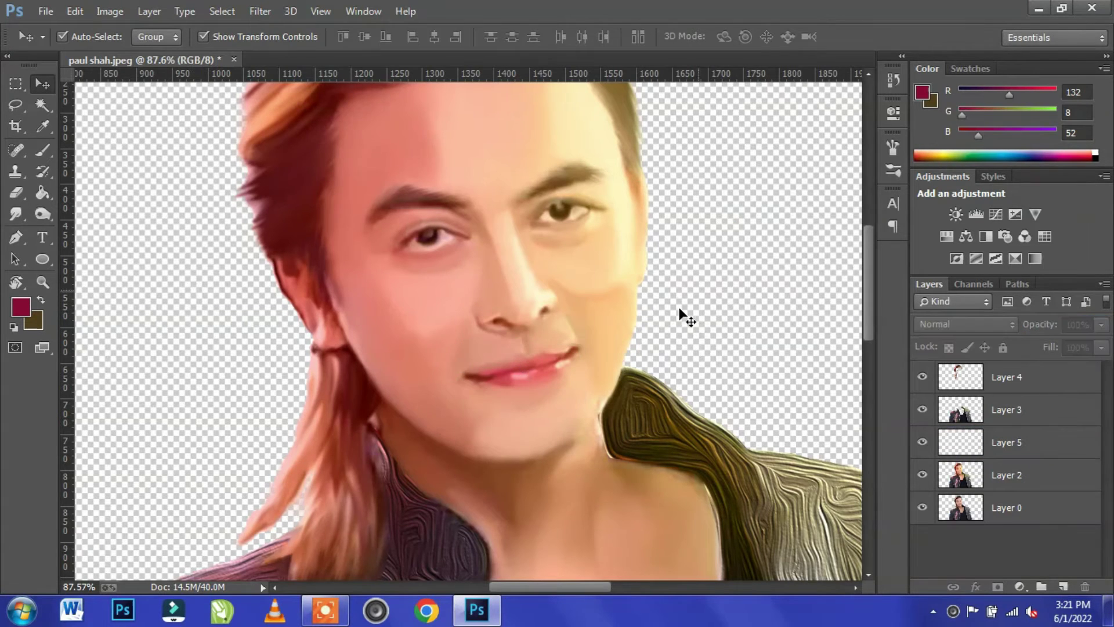
# Step: Add a layer above Layer 2 and draw an ellipse of about 27 × 28 px over the yellow-lit eye's iris
pyautogui.scroll(2, 633, 337)
pyautogui.scroll(3, 570, 289)
pyautogui.scroll(1, 571, 295)
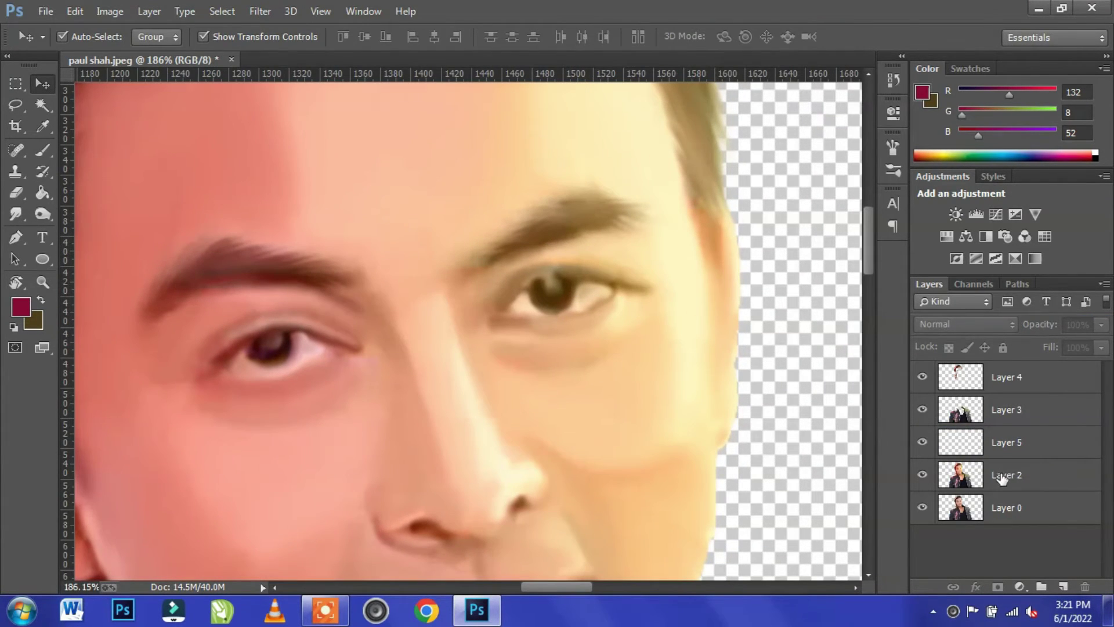
pyautogui.click(1002, 477)
pyautogui.click(1064, 586)
pyautogui.click(42, 259)
pyautogui.moveTo(531, 272); pyautogui.dragTo(573, 312)
# Step: Fill the iris ellipse with dark blue and give it an orange-brown stroke
pyautogui.click(657, 234)
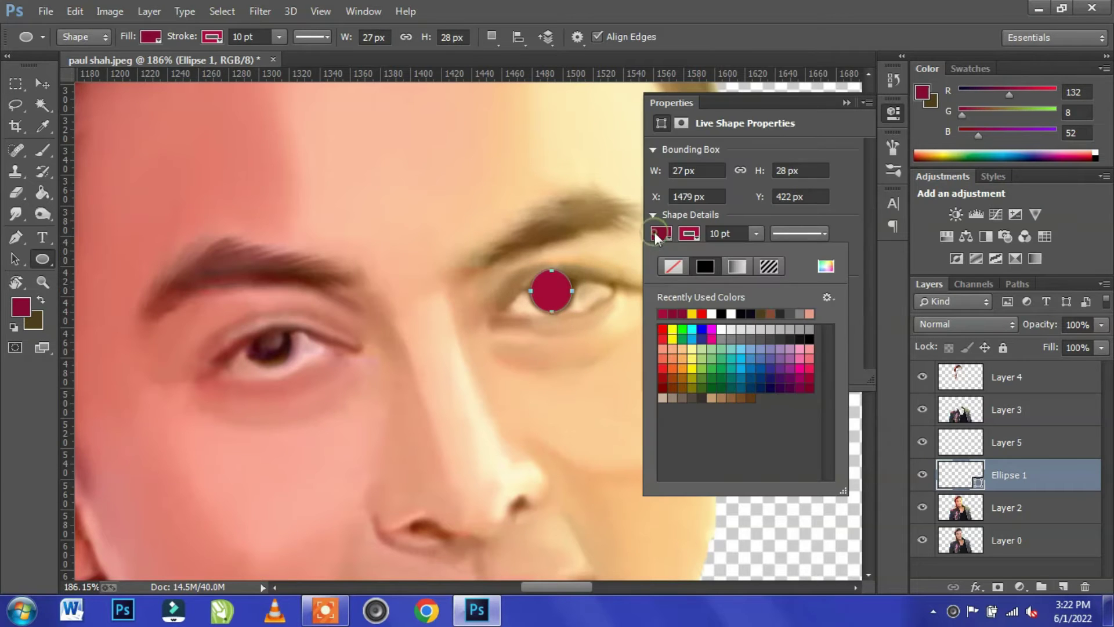
pyautogui.click(770, 378)
pyautogui.click(773, 379)
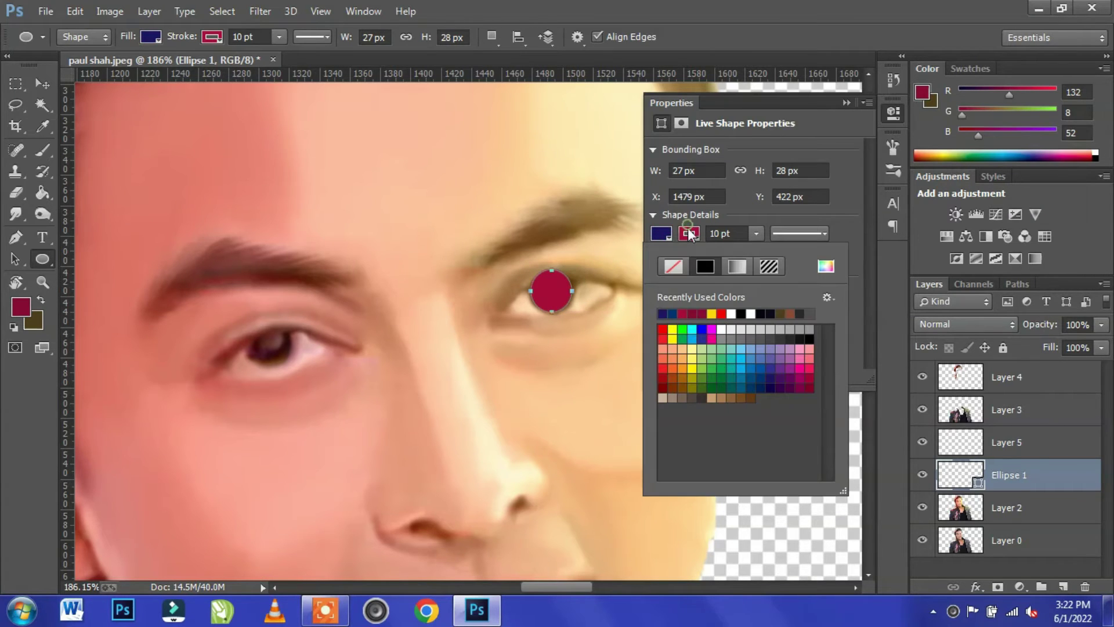
pyautogui.click(689, 234)
pyautogui.click(674, 267)
pyautogui.click(674, 374)
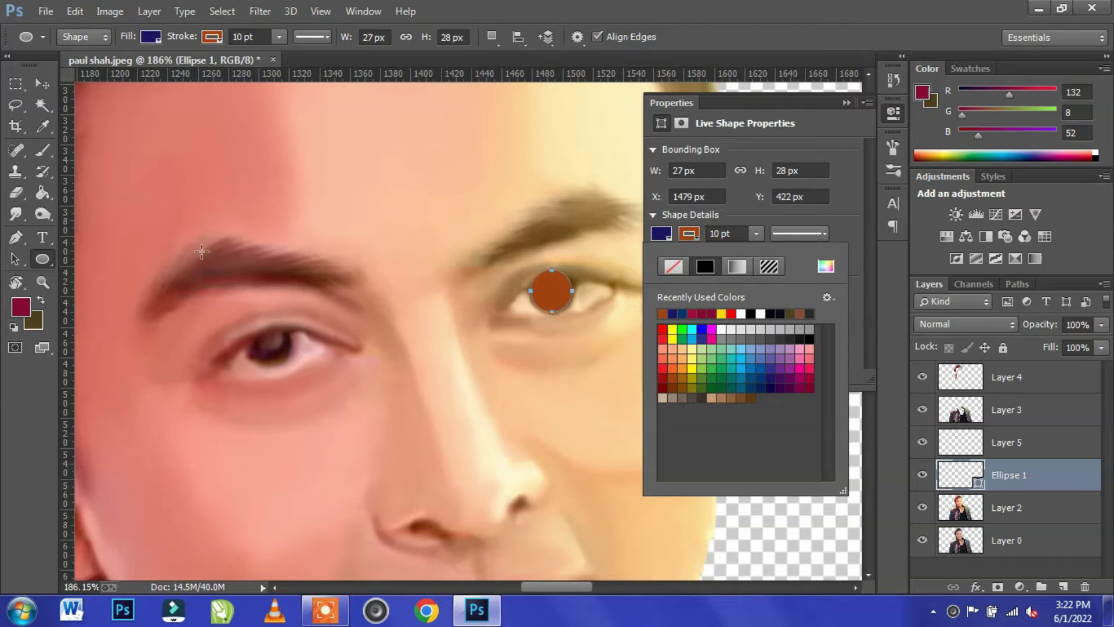
# Step: Set the iris ellipse's blend mode to Soft Light
pyautogui.press('v')
pyautogui.click(1008, 324)
pyautogui.click(936, 216)
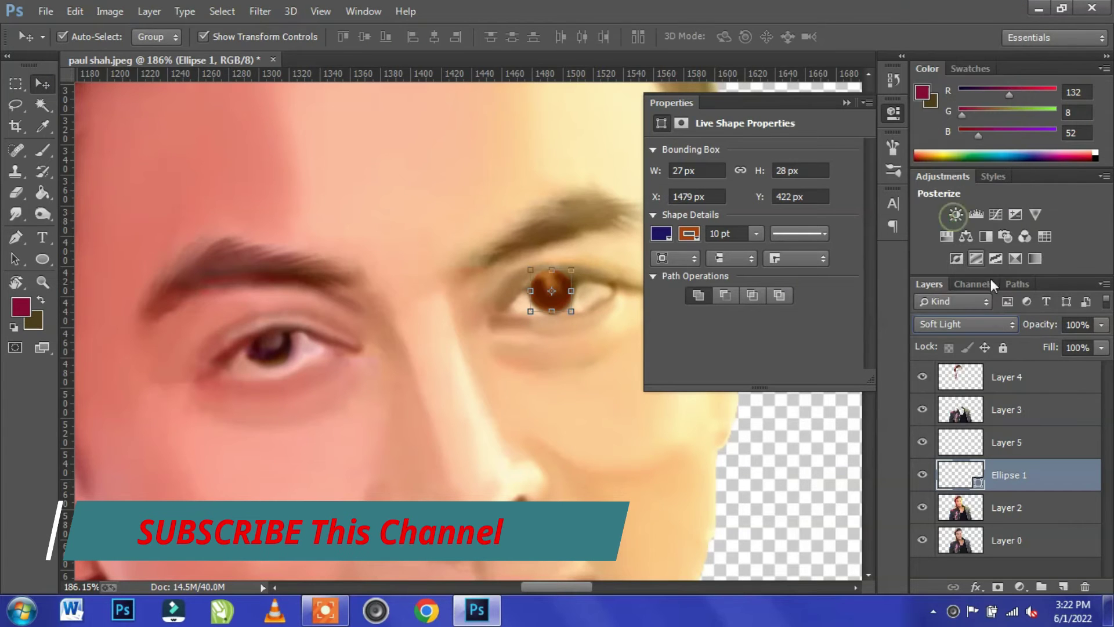
# Step: Remove the ellipse's stroke and set its fill to a darker navy blue
pyautogui.click(687, 235)
pyautogui.click(674, 267)
pyautogui.click(662, 234)
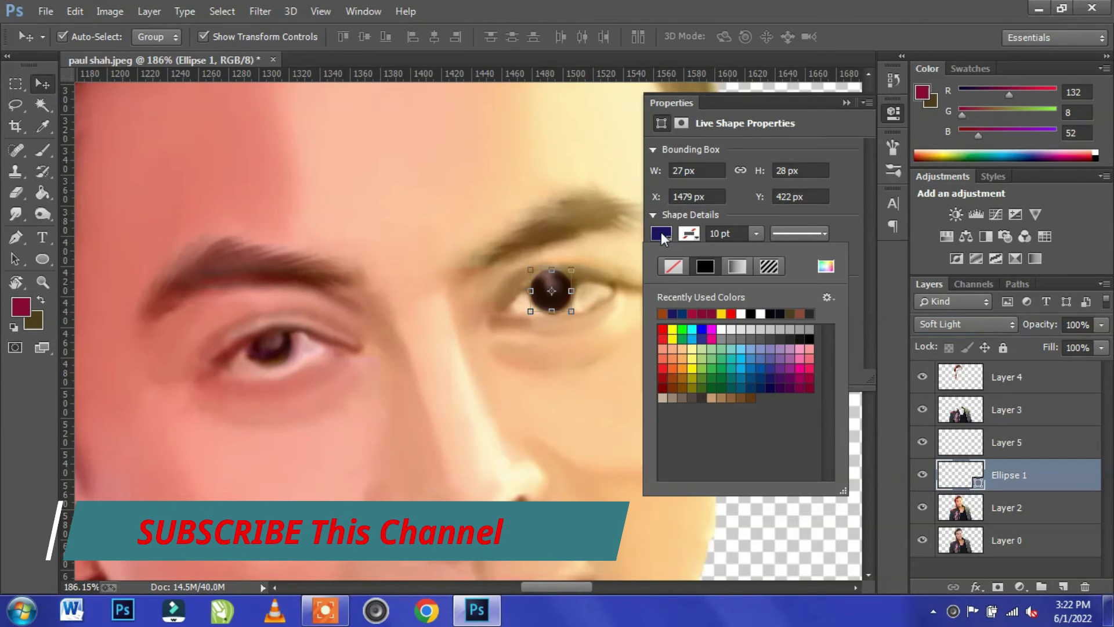
pyautogui.click(671, 381)
pyautogui.click(771, 384)
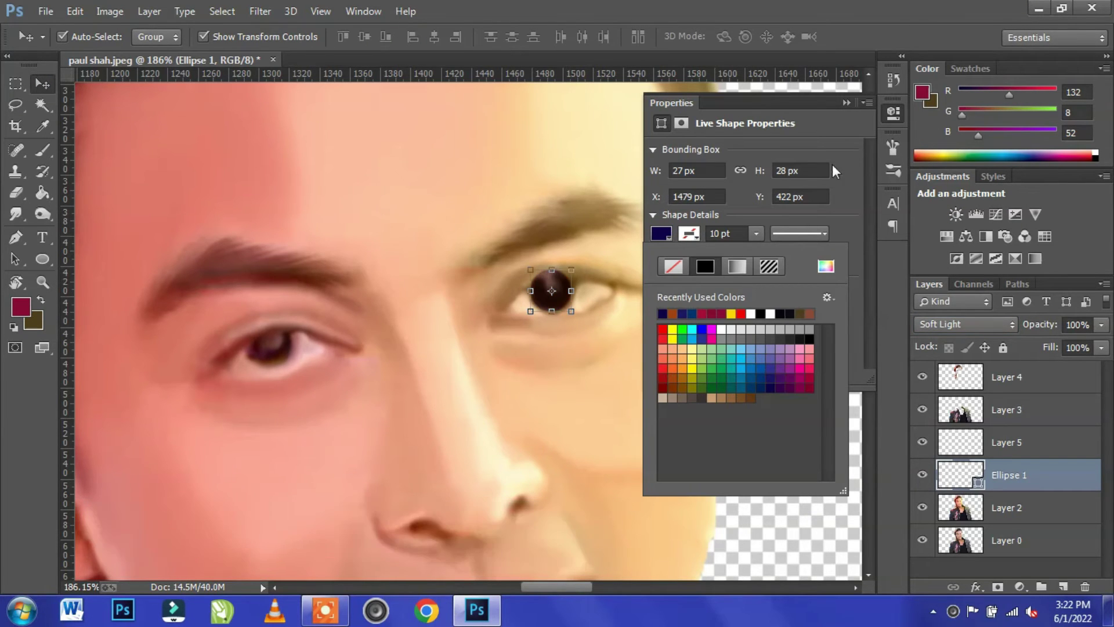
# Step: Duplicate the ellipse onto the iris of the red-lit eye
pyautogui.click(847, 103)
pyautogui.moveTo(567, 296); pyautogui.dragTo(279, 355)
pyautogui.scroll(2, 575, 317)
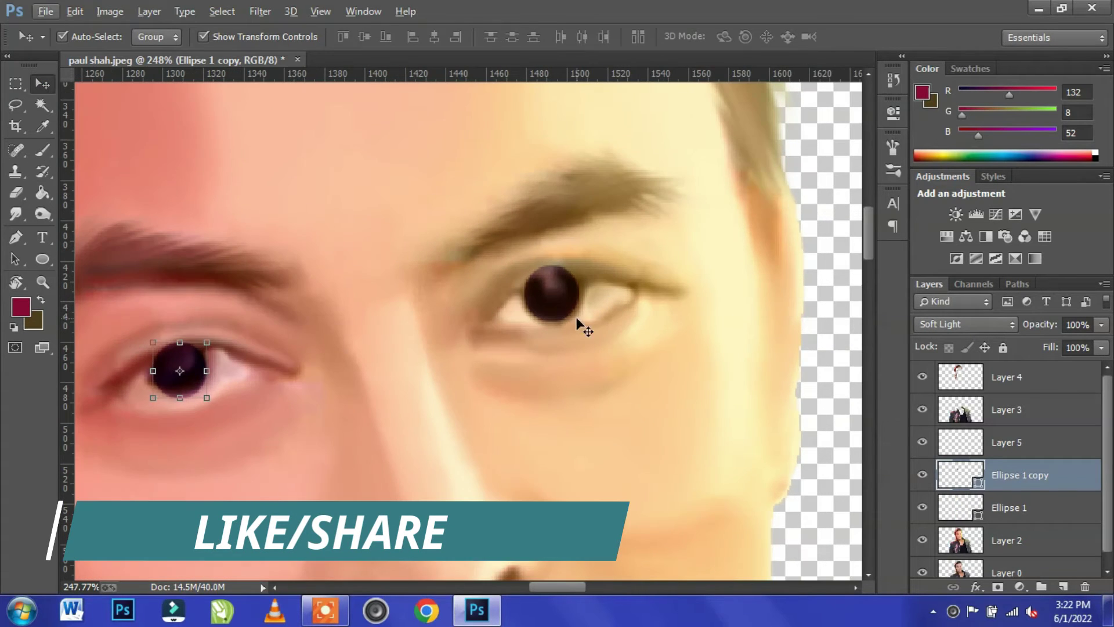
# Step: Rasterize the Ellipse 1 copy and Ellipse 1 layers so that the Eraser can be used on them
pyautogui.click(577, 319)
pyautogui.click(564, 305)
pyautogui.click(16, 192)
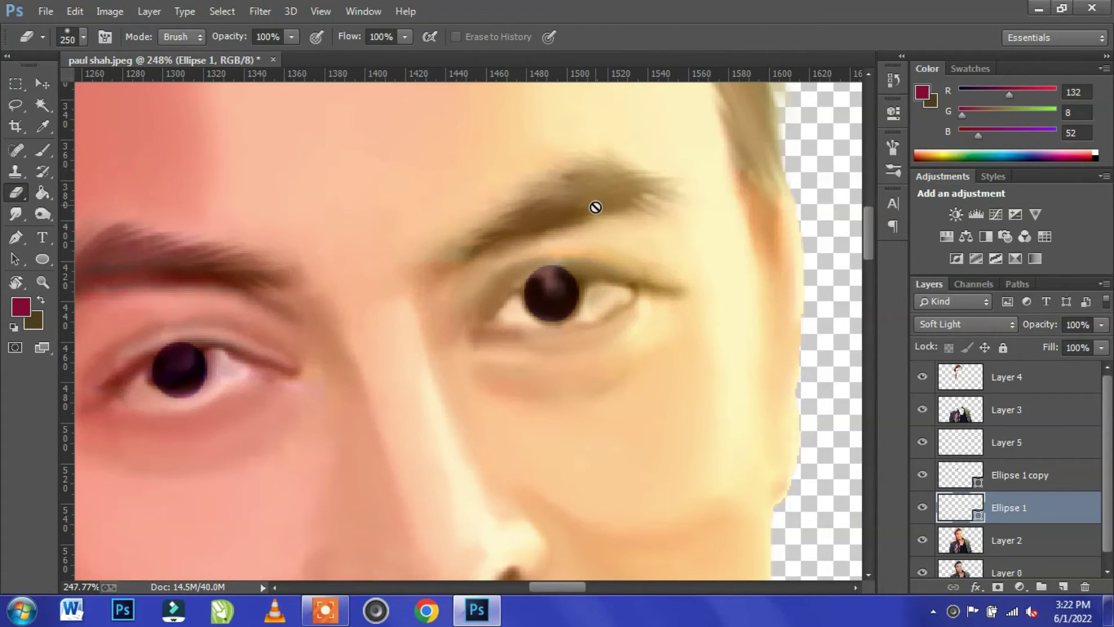
pyautogui.rightClick(1024, 474)
pyautogui.click(761, 226)
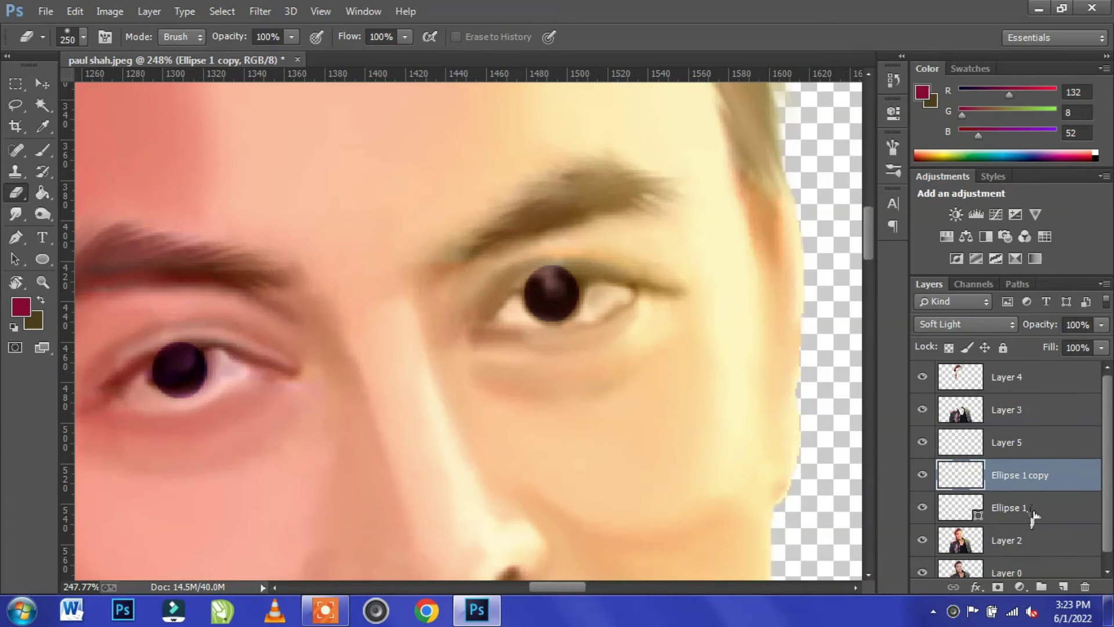
pyautogui.rightClick(1030, 512)
pyautogui.click(733, 221)
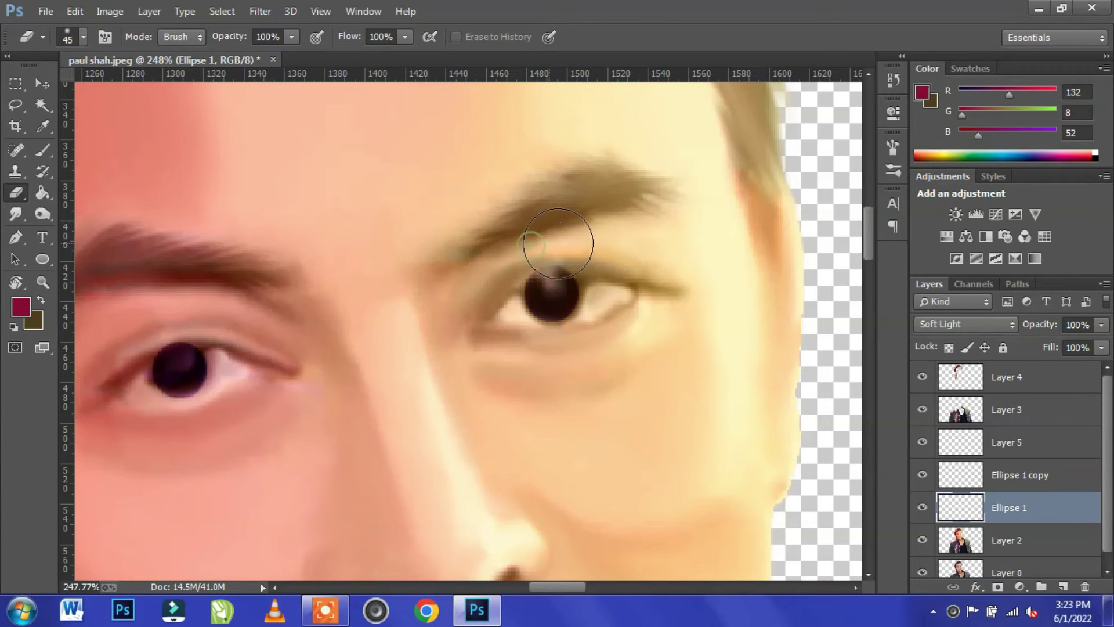
# Step: Erase the parts of both iris ellipses that overlap the upper eyelids, using a 45 px eraser
pyautogui.moveTo(544, 240)
pyautogui.mouseDown()
pyautogui.moveTo(506, 249)
pyautogui.moveTo(590, 248)
pyautogui.moveTo(507, 252)
pyautogui.mouseUp()
pyautogui.moveTo(346, 392); pyautogui.dragTo(436, 364)
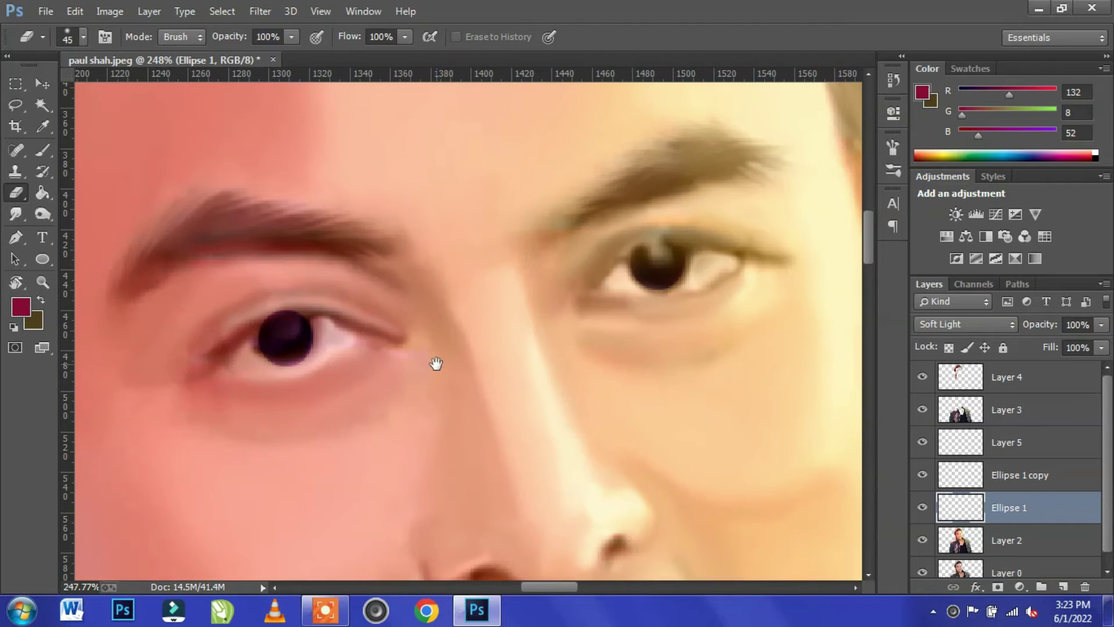
pyautogui.click(1029, 473)
pyautogui.moveTo(236, 286)
pyautogui.mouseDown()
pyautogui.moveTo(276, 273)
pyautogui.moveTo(299, 298)
pyautogui.moveTo(268, 289)
pyautogui.moveTo(286, 263)
pyautogui.moveTo(269, 273)
pyautogui.moveTo(298, 257)
pyautogui.moveTo(309, 282)
pyautogui.mouseUp()
pyautogui.scroll(-5, 505, 259)
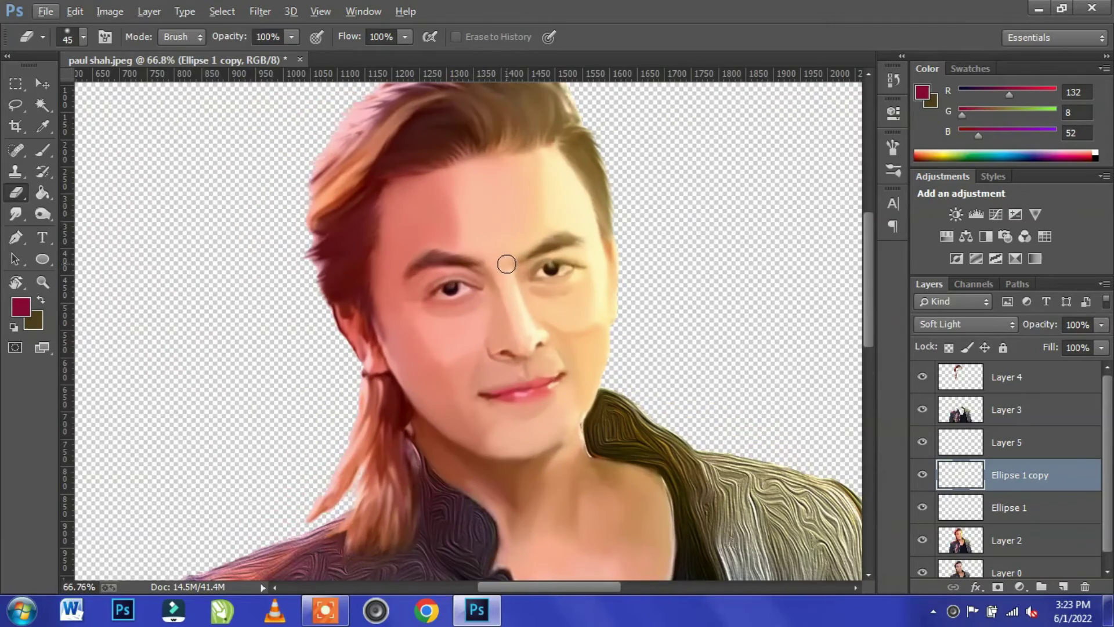
# Step: Add a new empty layer above Layer 4 for the hair strands
pyautogui.press('v')
pyautogui.scroll(-3, 668, 325)
pyautogui.scroll(1, 520, 360)
pyautogui.click(1033, 383)
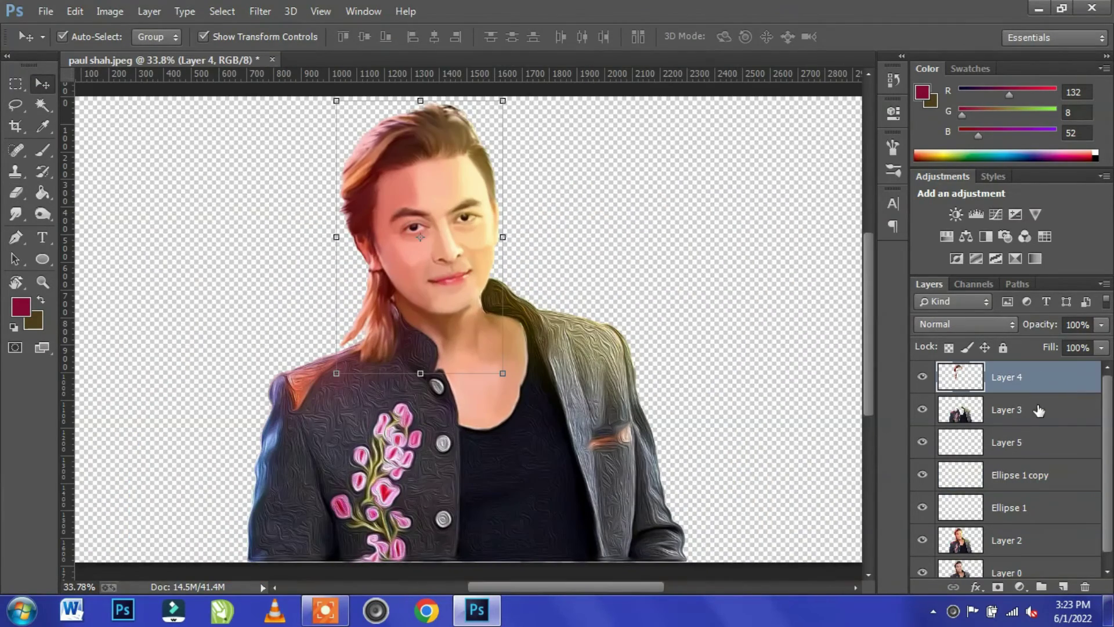
pyautogui.click(1062, 587)
pyautogui.scroll(3, 447, 277)
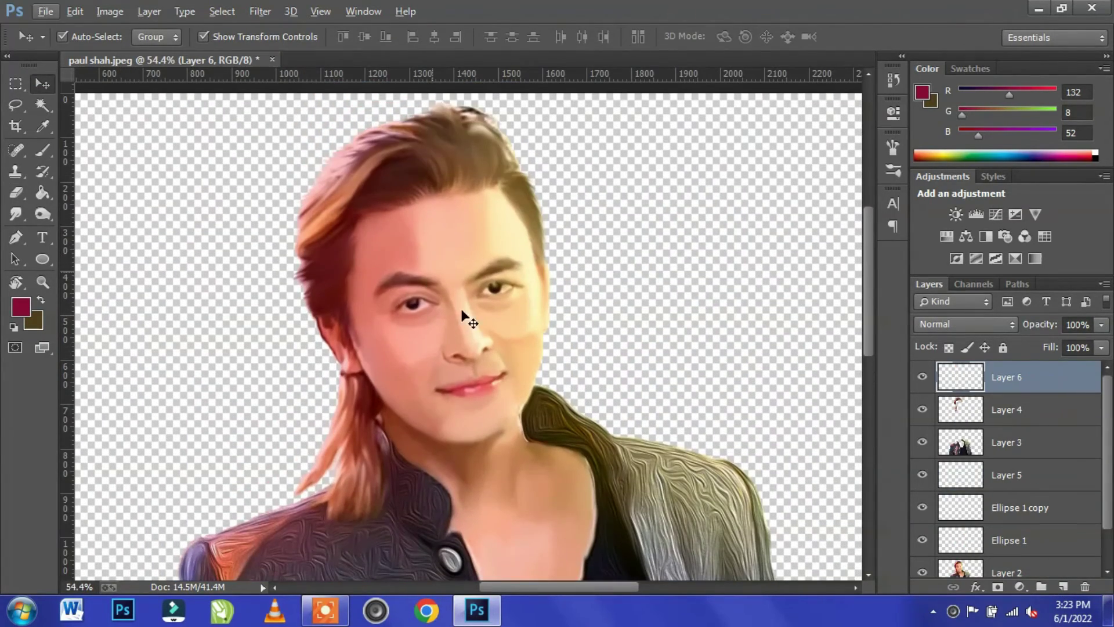
# Step: Draw the first curved Pen path from the middle of the hairline over the dark fringe to the red-lit side's hair edge
pyautogui.click(17, 238)
pyautogui.scroll(2, 380, 165)
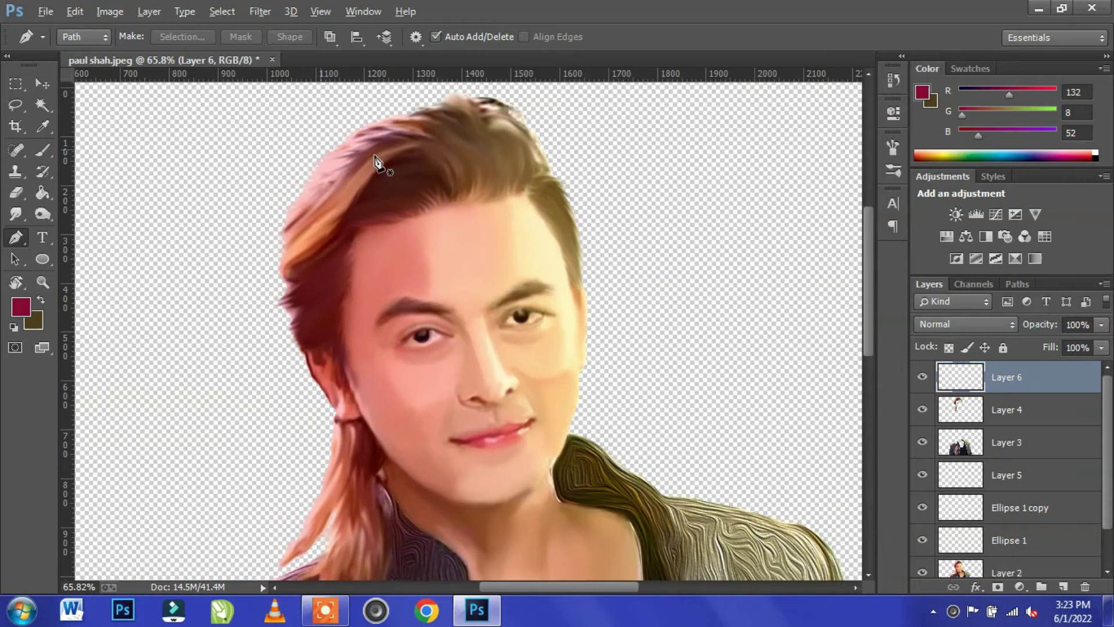
pyautogui.click(458, 217)
pyautogui.moveTo(344, 224); pyautogui.dragTo(255, 370)
pyautogui.keyDown('alt'); pyautogui.click(344, 224); pyautogui.keyUp('alt')
pyautogui.moveTo(281, 282); pyautogui.dragTo(259, 282)
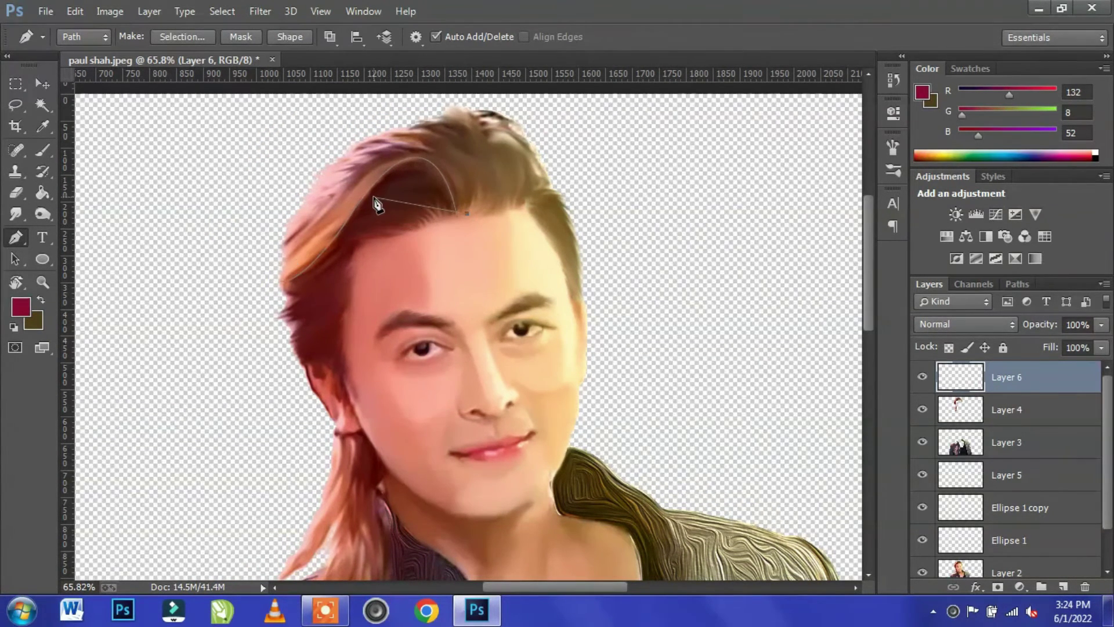
pyautogui.moveTo(371, 174); pyautogui.dragTo(293, 237)
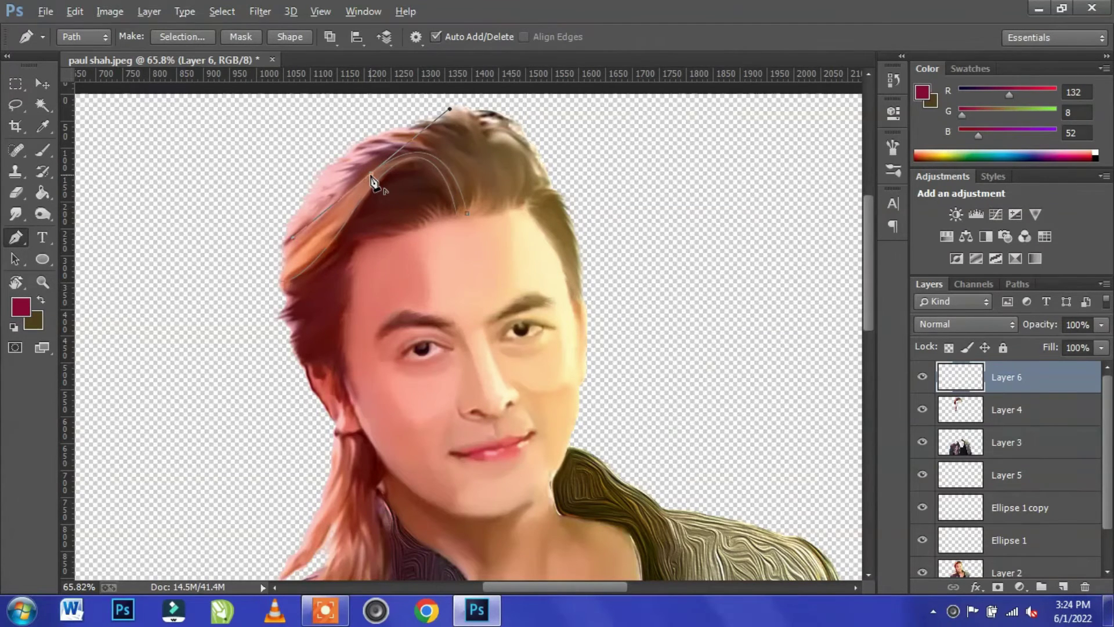
pyautogui.moveTo(280, 275); pyautogui.dragTo(256, 268)
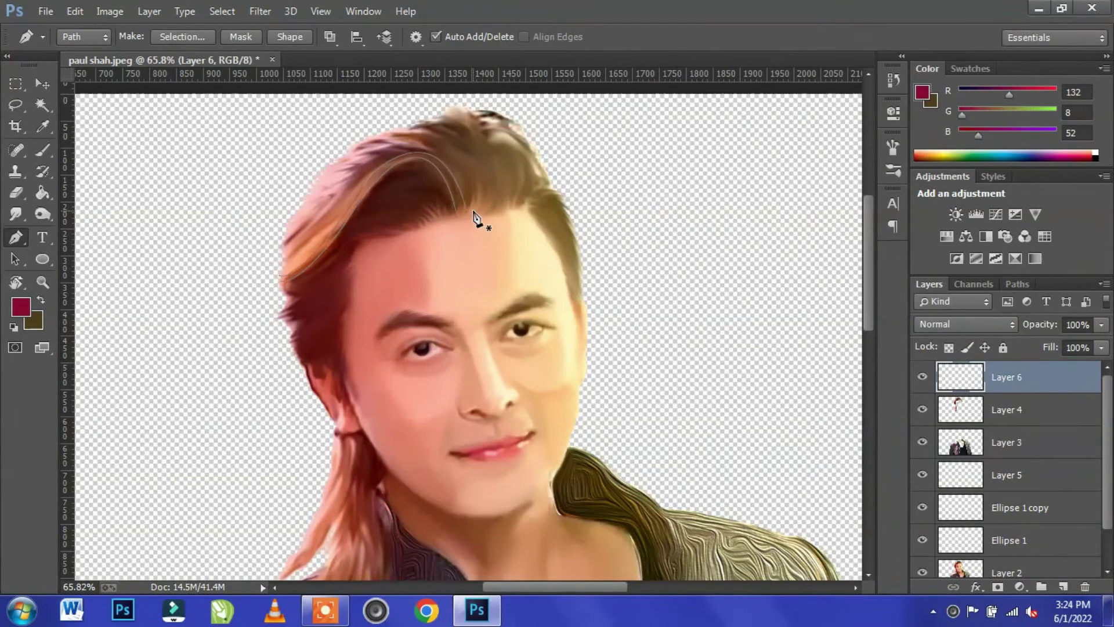
# Step: Add separate open Pen paths parallel to the first, following the orange strands to the outer hair edge
pyautogui.moveTo(363, 184); pyautogui.dragTo(260, 269)
pyautogui.keyDown('alt'); pyautogui.click(361, 182); pyautogui.keyUp('alt')
pyautogui.keyDown('ctrl'); pyautogui.click(256, 195); pyautogui.keyUp('ctrl')
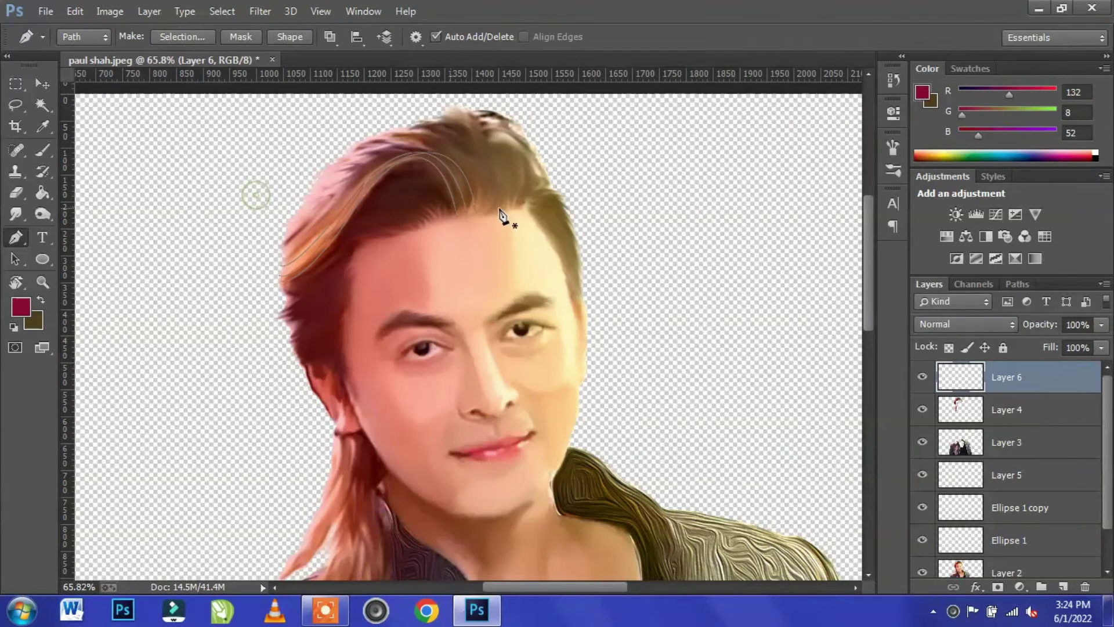
pyautogui.moveTo(341, 195); pyautogui.dragTo(198, 309)
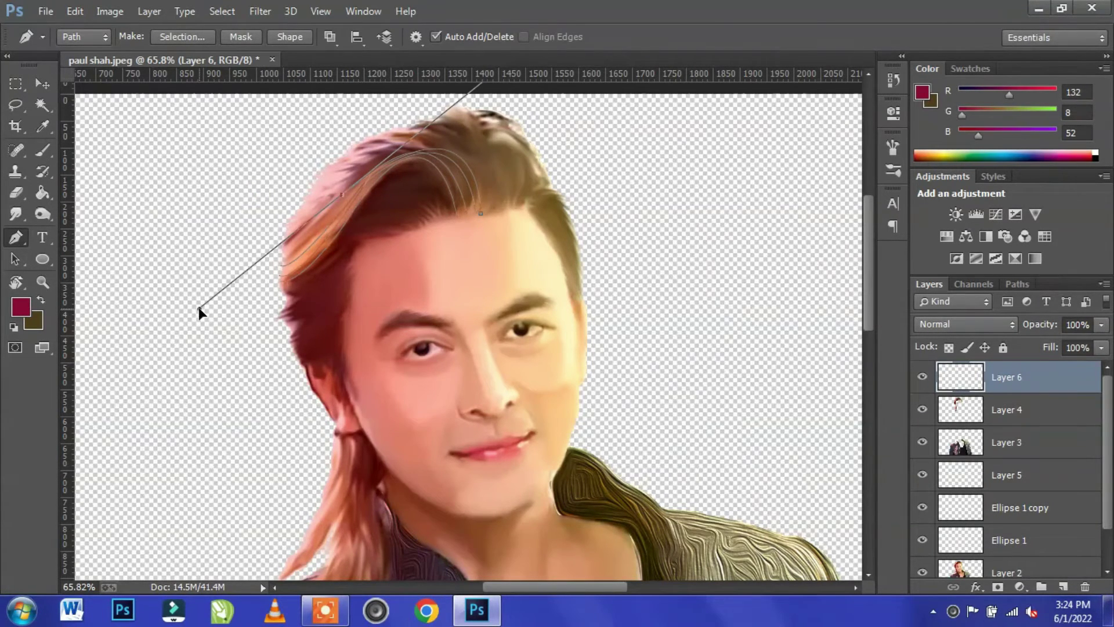
pyautogui.moveTo(277, 251); pyautogui.dragTo(231, 245)
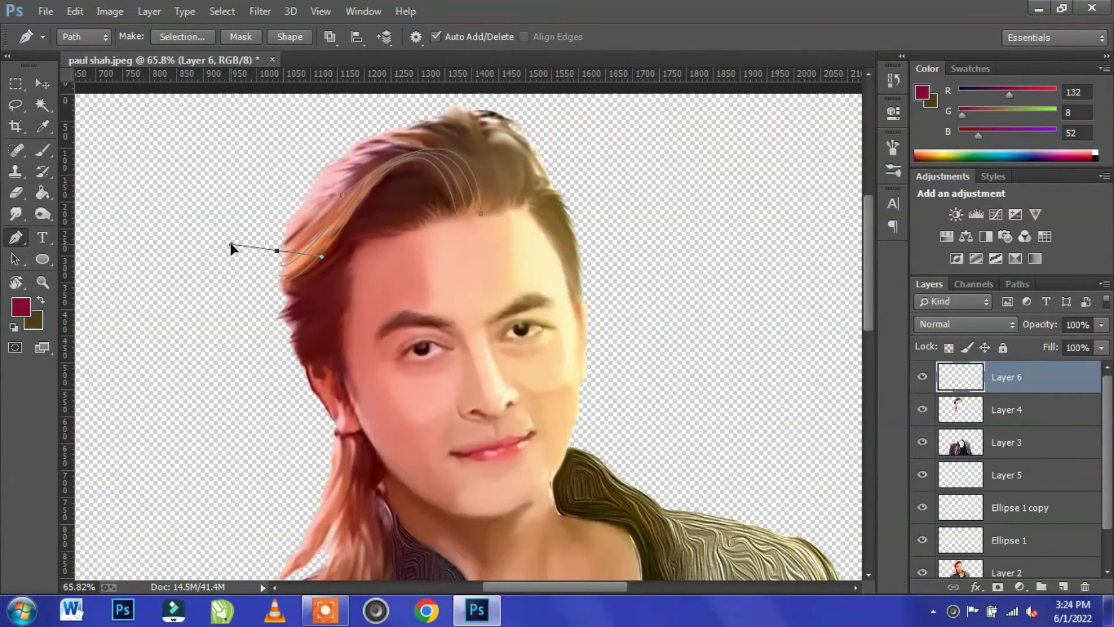
# Step: Draw further curved strand paths from the hairline, arching over the fringe and along the lower border of the orange strands
pyautogui.click(484, 216)
pyautogui.moveTo(342, 204); pyautogui.dragTo(187, 342)
pyautogui.click(342, 204)
pyautogui.moveTo(280, 244); pyautogui.dragTo(264, 240)
pyautogui.moveTo(361, 209); pyautogui.dragTo(219, 343)
pyautogui.click(361, 210)
pyautogui.moveTo(273, 290); pyautogui.dragTo(231, 278)
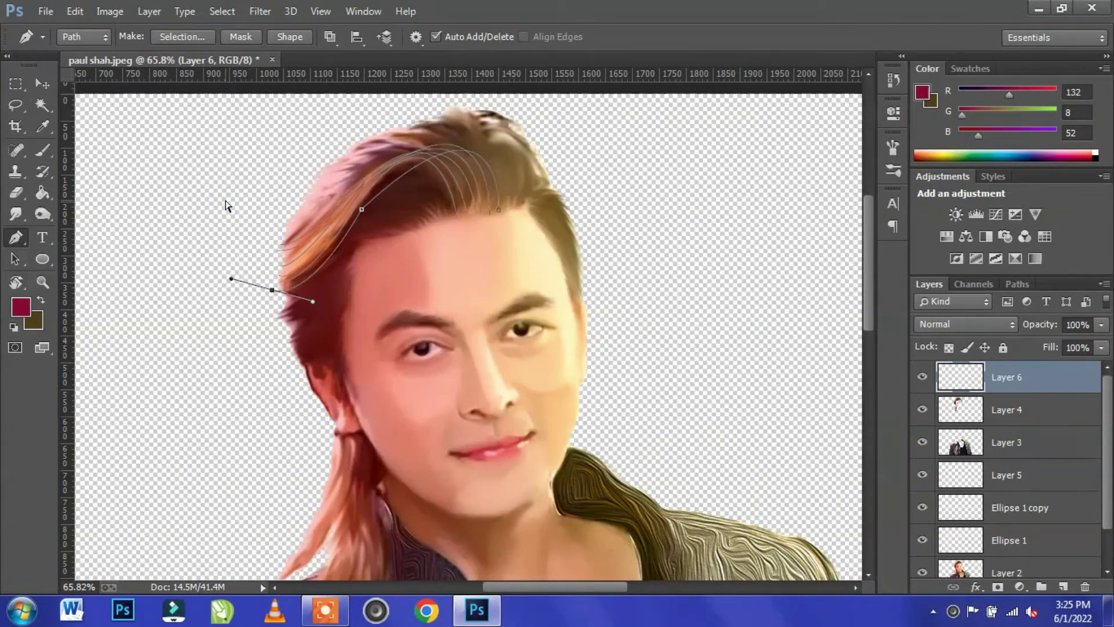
# Step: Trace open strand paths along the pink outer hair on the red-lit side of the head
pyautogui.click(423, 143)
pyautogui.moveTo(312, 189); pyautogui.dragTo(266, 238)
pyautogui.keyDown('ctrl'); pyautogui.click(230, 167); pyautogui.keyUp('ctrl')
pyautogui.moveTo(255, 198); pyautogui.dragTo(227, 283)
pyautogui.keyDown('ctrl'); pyautogui.click(257, 187); pyautogui.keyUp('ctrl')
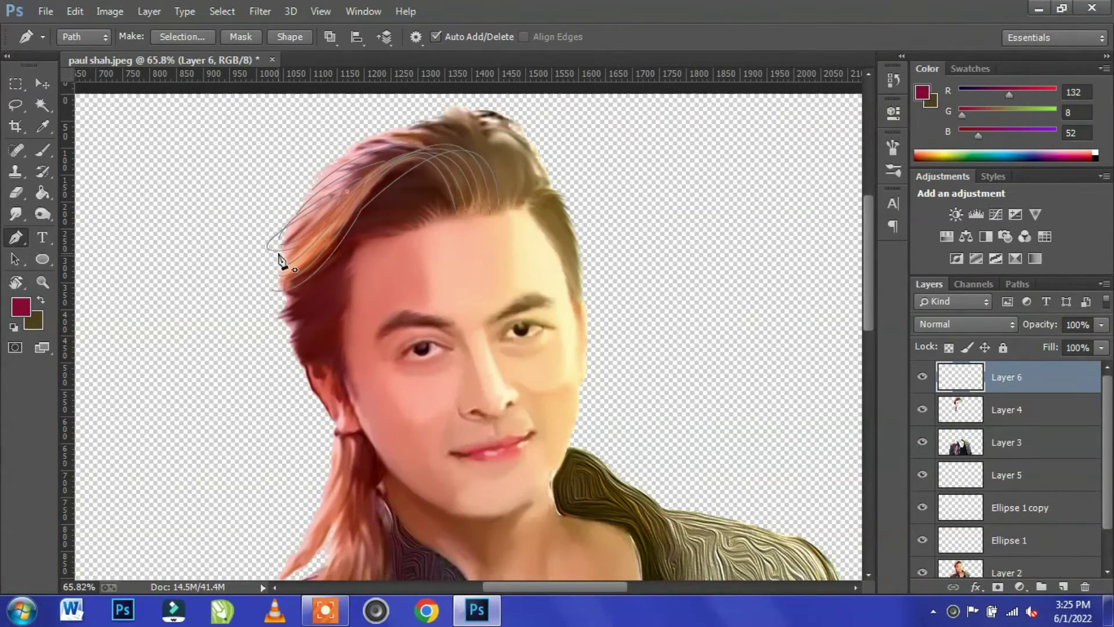
pyautogui.keyDown('ctrl'); pyautogui.click(240, 257); pyautogui.keyUp('ctrl')
# Step: Draw long strand paths from the yellow-lit part of the hairline, sweeping over the top hair toward the red-lit side
pyautogui.click(505, 210)
pyautogui.moveTo(332, 164); pyautogui.dragTo(143, 243)
pyautogui.keyDown('ctrl'); pyautogui.click(180, 162); pyautogui.keyUp('ctrl')
pyautogui.moveTo(320, 166)
pyautogui.mouseDown()
pyautogui.moveTo(155, 279)
pyautogui.moveTo(127, 266)
pyautogui.mouseUp()
pyautogui.keyDown('ctrl'); pyautogui.click(230, 139); pyautogui.keyUp('ctrl')
pyautogui.scroll(2, 453, 214)
pyautogui.click(521, 277)
pyautogui.moveTo(340, 211)
pyautogui.mouseDown()
pyautogui.moveTo(199, 311)
pyautogui.moveTo(165, 293)
pyautogui.mouseUp()
pyautogui.keyDown('ctrl'); pyautogui.click(231, 209); pyautogui.keyUp('ctrl')
pyautogui.click(520, 268)
pyautogui.keyDown('ctrl'); pyautogui.click(530, 294); pyautogui.keyUp('ctrl')
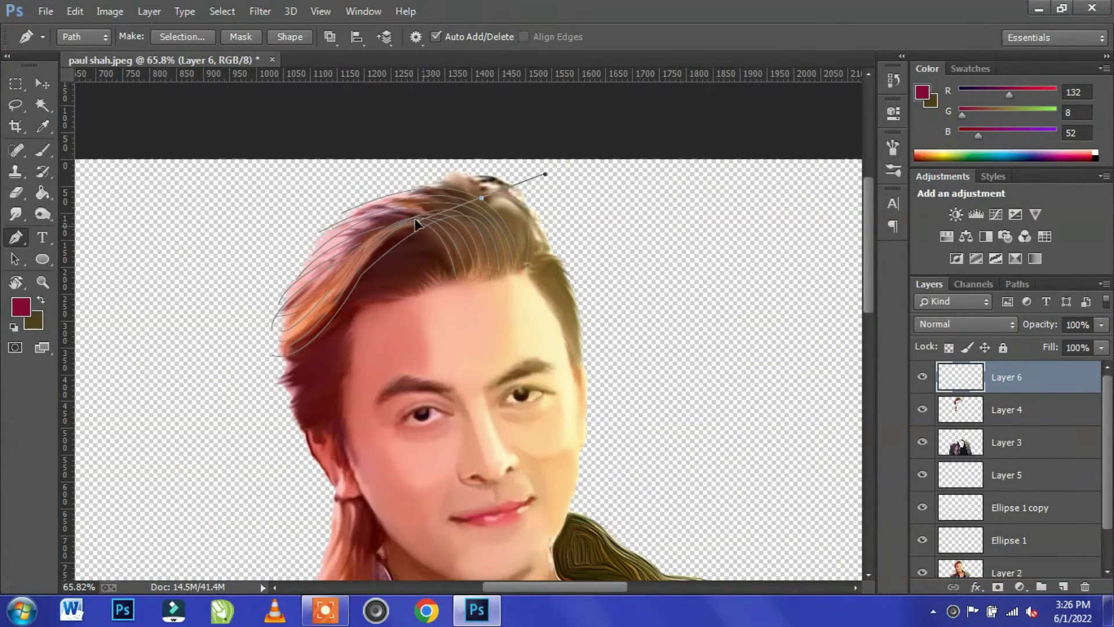
pyautogui.keyDown('ctrl'); pyautogui.click(517, 280); pyautogui.keyUp('ctrl')
# Step: Trace strand paths along the upper outer contour of the hair above the pink area
pyautogui.scroll(3, 537, 206)
pyautogui.scroll(1, 500, 254)
pyautogui.click(418, 165)
pyautogui.moveTo(109, 223); pyautogui.dragTo(111, 379)
pyautogui.keyDown('ctrl'); pyautogui.click(190, 199); pyautogui.keyUp('ctrl')
pyautogui.moveTo(440, 165); pyautogui.dragTo(340, 241)
pyautogui.keyDown('ctrl'); pyautogui.click(344, 139); pyautogui.keyUp('ctrl')
pyautogui.moveTo(482, 151); pyautogui.dragTo(413, 183)
pyautogui.keyDown('ctrl'); pyautogui.click(429, 125); pyautogui.keyUp('ctrl')
# Step: Draw curved strand paths over the crown and down the yellow-lit edge of the top hair
pyautogui.moveTo(741, 298); pyautogui.dragTo(684, 390)
pyautogui.keyDown('ctrl'); pyautogui.click(749, 285); pyautogui.keyUp('ctrl')
pyautogui.moveTo(640, 159); pyautogui.dragTo(520, 160)
pyautogui.keyDown('ctrl'); pyautogui.click(462, 130); pyautogui.keyUp('ctrl')
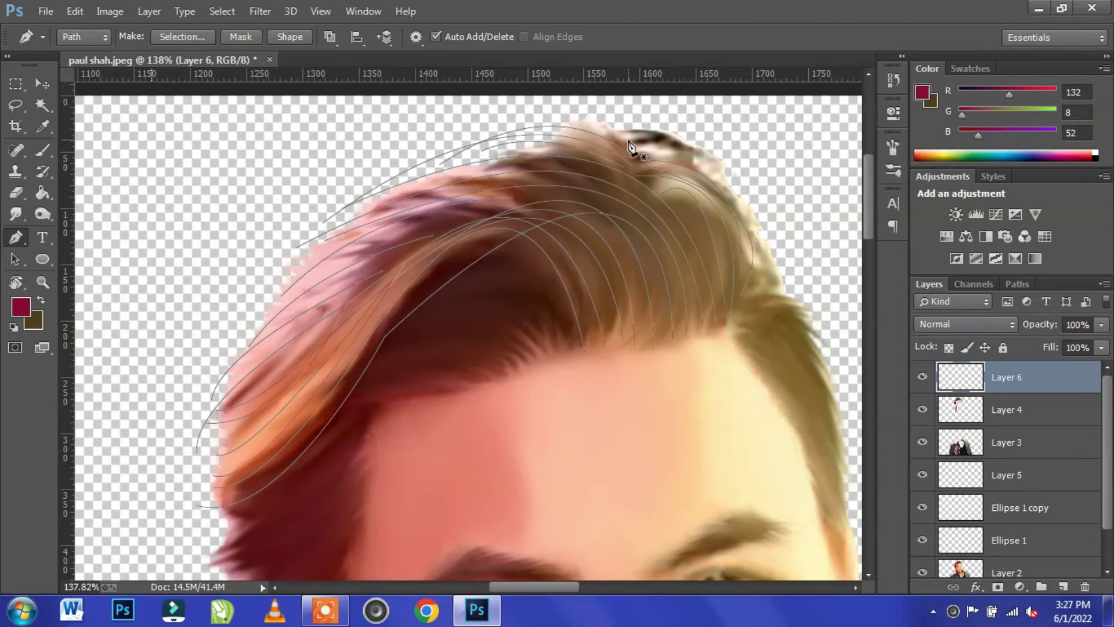
pyautogui.moveTo(764, 240); pyautogui.dragTo(709, 406)
pyautogui.keyDown('ctrl'); pyautogui.click(779, 208); pyautogui.keyUp('ctrl')
pyautogui.keyDown('ctrl'); pyautogui.click(793, 223); pyautogui.keyUp('ctrl')
# Step: Fill the dark hollow of the fringe with arched strand paths starting from the hairline above the forehead
pyautogui.moveTo(687, 273); pyautogui.dragTo(776, 245)
pyautogui.moveTo(496, 275); pyautogui.dragTo(356, 357)
pyautogui.keyDown('ctrl'); pyautogui.click(211, 208); pyautogui.keyUp('ctrl')
pyautogui.click(633, 329)
pyautogui.moveTo(485, 296); pyautogui.dragTo(344, 406)
pyautogui.keyDown('ctrl'); pyautogui.click(299, 224); pyautogui.keyUp('ctrl')
pyautogui.click(621, 330)
pyautogui.moveTo(459, 327); pyautogui.dragTo(309, 438)
pyautogui.keyDown('ctrl'); pyautogui.click(220, 294); pyautogui.keyUp('ctrl')
# Step: Nest smaller arched strand paths beneath the previous ones, closer to the forehead hairline
pyautogui.moveTo(466, 331); pyautogui.dragTo(351, 377)
pyautogui.keyDown('ctrl'); pyautogui.click(261, 280); pyautogui.keyUp('ctrl')
pyautogui.click(617, 335)
pyautogui.moveTo(460, 347); pyautogui.dragTo(343, 475)
pyautogui.keyDown('ctrl'); pyautogui.click(262, 302); pyautogui.keyUp('ctrl')
pyautogui.click(624, 315)
pyautogui.moveTo(455, 355); pyautogui.dragTo(313, 541)
pyautogui.keyDown('ctrl'); pyautogui.click(595, 363); pyautogui.keyUp('ctrl')
pyautogui.moveTo(474, 346); pyautogui.dragTo(367, 411)
pyautogui.keyDown('ctrl'); pyautogui.click(582, 347); pyautogui.keyUp('ctrl')
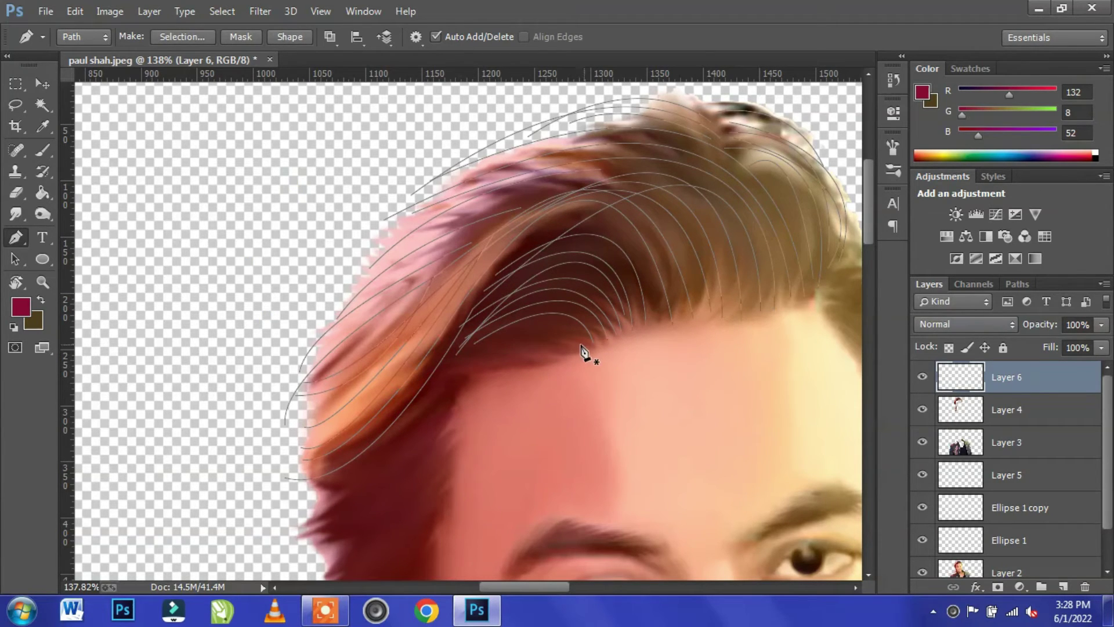
# Step: Finish the fringe with short, flat strand paths along the hairline near the red-lit temple
pyautogui.moveTo(480, 351); pyautogui.dragTo(392, 402)
pyautogui.keyDown('ctrl'); pyautogui.click(572, 377); pyautogui.keyUp('ctrl')
pyautogui.moveTo(454, 369); pyautogui.dragTo(343, 410)
pyautogui.keyDown('ctrl'); pyautogui.click(505, 380); pyautogui.keyUp('ctrl')
pyautogui.moveTo(441, 378); pyautogui.dragTo(432, 393)
# Step: Draw separate curved strand paths from the red-lit temple back to the outer edge of the upper side hair
pyautogui.click(445, 391)
pyautogui.moveTo(283, 461); pyautogui.dragTo(204, 368)
pyautogui.keyDown('ctrl'); pyautogui.click(398, 467); pyautogui.keyUp('ctrl')
pyautogui.click(446, 426)
pyautogui.moveTo(304, 505); pyautogui.dragTo(235, 480)
pyautogui.keyDown('ctrl'); pyautogui.click(331, 567); pyautogui.keyUp('ctrl')
pyautogui.click(452, 412)
pyautogui.moveTo(307, 498)
pyautogui.mouseDown()
pyautogui.moveTo(232, 476)
pyautogui.moveTo(240, 488)
pyautogui.mouseUp()
pyautogui.keyDown('ctrl'); pyautogui.click(338, 527); pyautogui.keyUp('ctrl')
pyautogui.click(451, 439)
pyautogui.moveTo(292, 532); pyautogui.dragTo(232, 490)
pyautogui.keyDown('ctrl'); pyautogui.click(354, 517); pyautogui.keyUp('ctrl')
# Step: Continue the parallel strand paths down the middle of the dark side hair, ending at its jagged outer edge
pyautogui.scroll(-2, 484, 439)
pyautogui.click(447, 339)
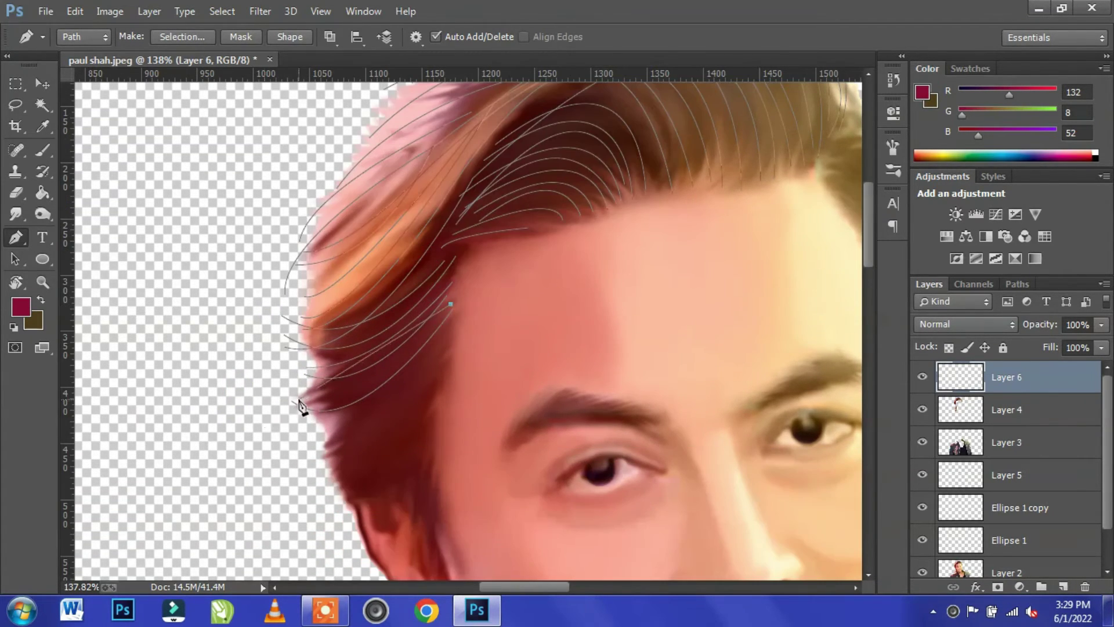
pyautogui.moveTo(314, 428); pyautogui.dragTo(287, 416)
pyautogui.keyDown('ctrl'); pyautogui.click(346, 444); pyautogui.keyUp('ctrl')
pyautogui.click(451, 361)
pyautogui.moveTo(318, 451); pyautogui.dragTo(257, 446)
pyautogui.keyDown('ctrl'); pyautogui.click(205, 338); pyautogui.keyUp('ctrl')
pyautogui.click(445, 353)
pyautogui.moveTo(318, 469); pyautogui.dragTo(288, 461)
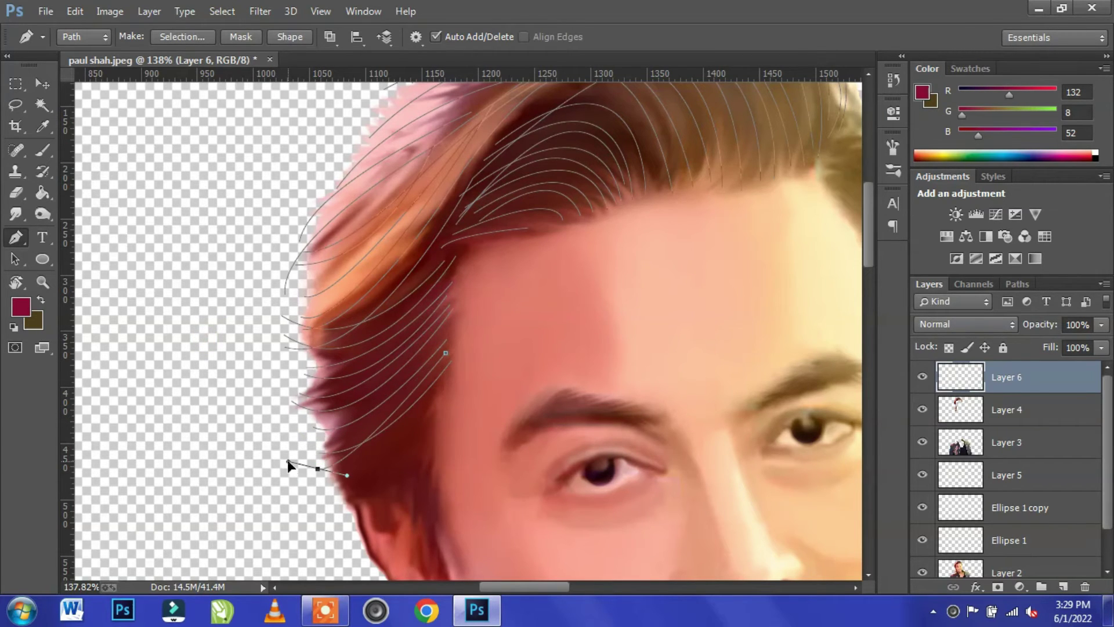
# Step: Draw strand paths across the lowest part of the side hair, just above the ear
pyautogui.click(445, 383)
pyautogui.moveTo(354, 479); pyautogui.dragTo(253, 420)
pyautogui.keyDown('ctrl'); pyautogui.click(230, 364); pyautogui.keyUp('ctrl')
pyautogui.click(431, 421)
pyautogui.moveTo(337, 499); pyautogui.dragTo(276, 490)
pyautogui.keyDown('ctrl'); pyautogui.click(277, 432); pyautogui.keyUp('ctrl')
pyautogui.click(429, 445)
pyautogui.keyDown('ctrl'); pyautogui.click(273, 485); pyautogui.keyUp('ctrl')
# Step: Trace short curved strand paths down the sideburn in front of the ear
pyautogui.scroll(-3, 461, 457)
pyautogui.click(434, 365)
pyautogui.moveTo(414, 436); pyautogui.dragTo(455, 457)
pyautogui.keyDown('ctrl'); pyautogui.click(421, 466); pyautogui.keyUp('ctrl')
pyautogui.keyDown('ctrl'); pyautogui.click(253, 396); pyautogui.keyUp('ctrl')
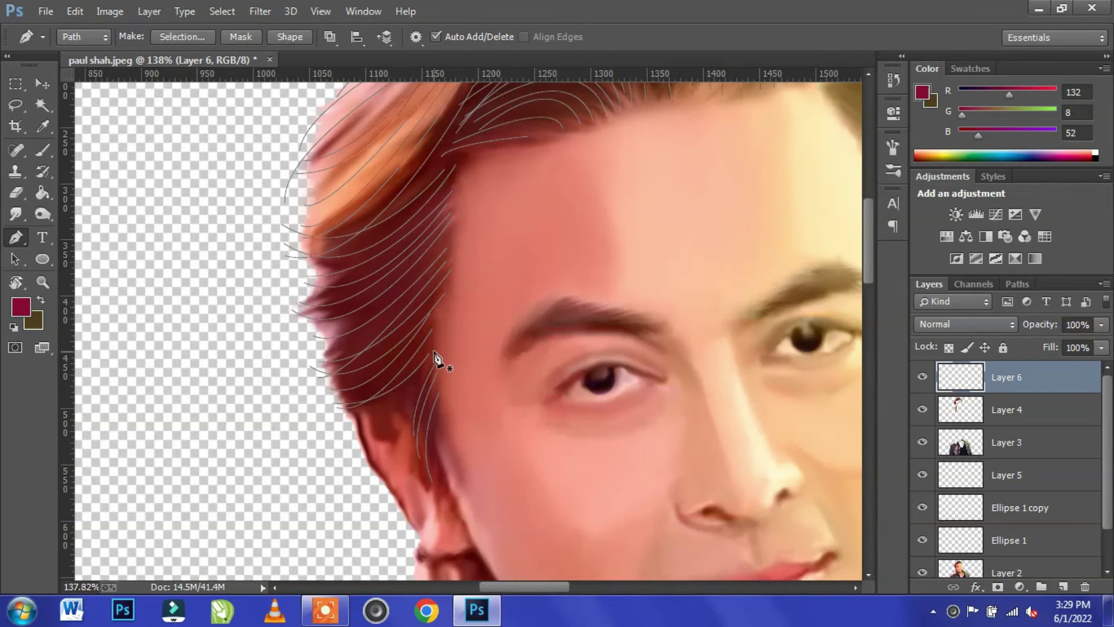
# Step: Draw long strand paths from the hair tie down the ponytail's outer lock to its pointed tip
pyautogui.scroll(-6, 443, 435)
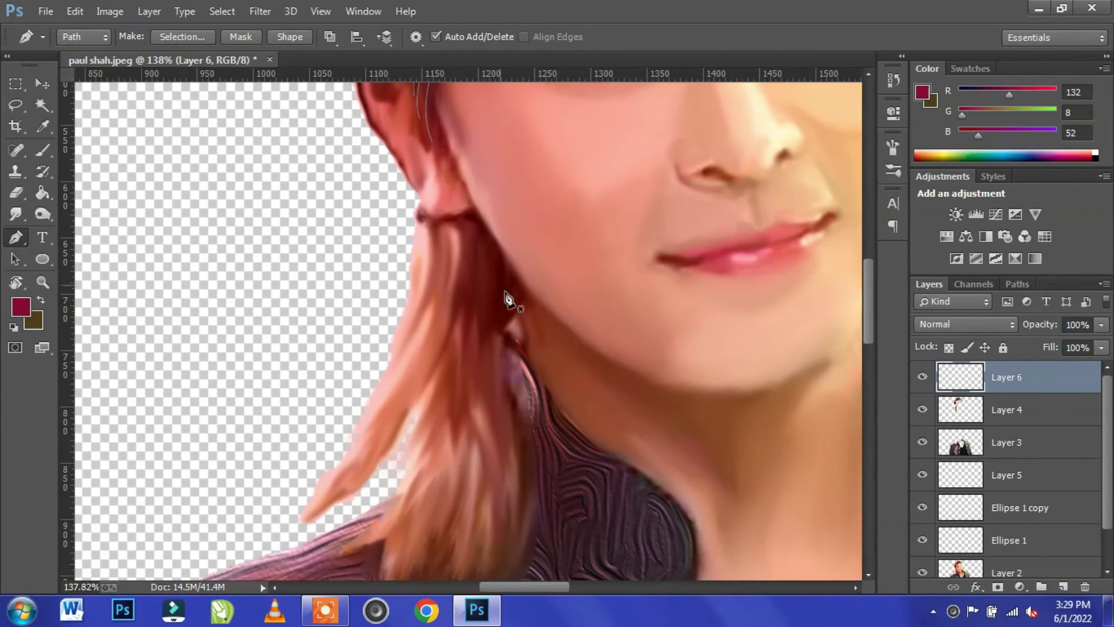
pyautogui.click(423, 222)
pyautogui.moveTo(307, 517); pyautogui.dragTo(238, 541)
pyautogui.keyDown('ctrl'); pyautogui.click(253, 419); pyautogui.keyUp('ctrl')
pyautogui.click(432, 227)
pyautogui.moveTo(308, 511)
pyautogui.mouseDown()
pyautogui.moveTo(251, 494)
pyautogui.moveTo(211, 461)
pyautogui.moveTo(199, 404)
pyautogui.mouseUp()
pyautogui.click(441, 224)
pyautogui.keyDown('ctrl'); pyautogui.click(280, 377); pyautogui.keyUp('ctrl')
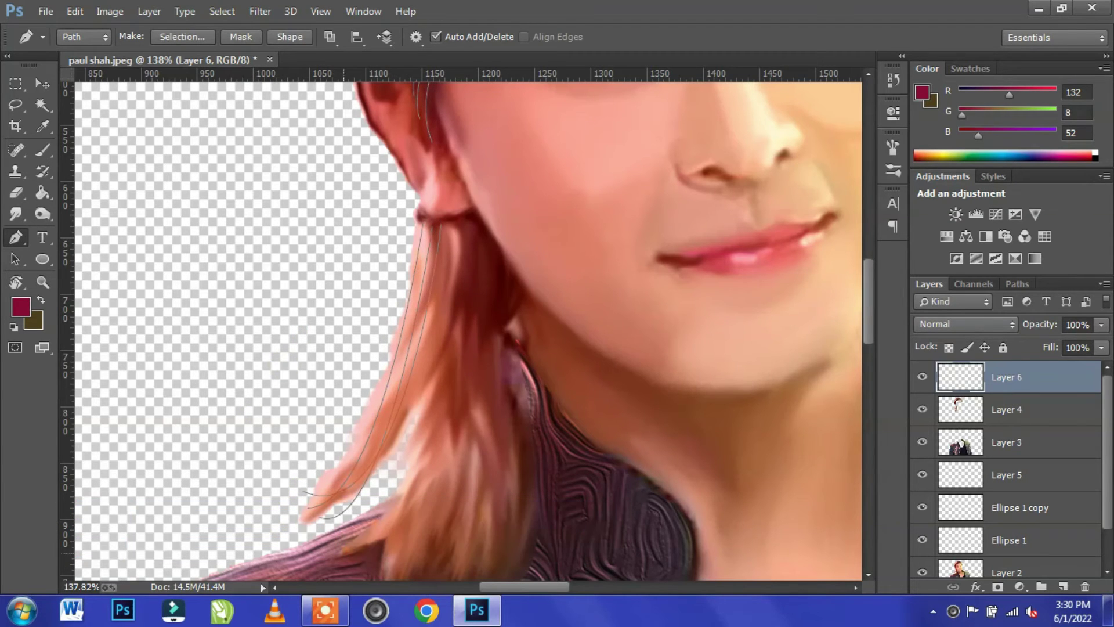
# Step: Add strand paths from the hair tie down the ponytail's middle section
pyautogui.click(467, 222)
pyautogui.moveTo(283, 520); pyautogui.dragTo(187, 460)
pyautogui.click(476, 224)
pyautogui.moveTo(408, 457)
pyautogui.mouseDown()
pyautogui.moveTo(383, 462)
pyautogui.moveTo(370, 426)
pyautogui.mouseUp()
pyautogui.keyDown('ctrl'); pyautogui.click(343, 343); pyautogui.keyUp('ctrl')
pyautogui.moveTo(404, 479); pyautogui.dragTo(334, 492)
# Step: Draw S-shaped strand paths down the ponytail's inner side, from beside the jaw to the lower ends over the collar
pyautogui.scroll(-2, 518, 298)
pyautogui.click(493, 190)
pyautogui.click(497, 205)
pyautogui.moveTo(488, 347); pyautogui.dragTo(542, 464)
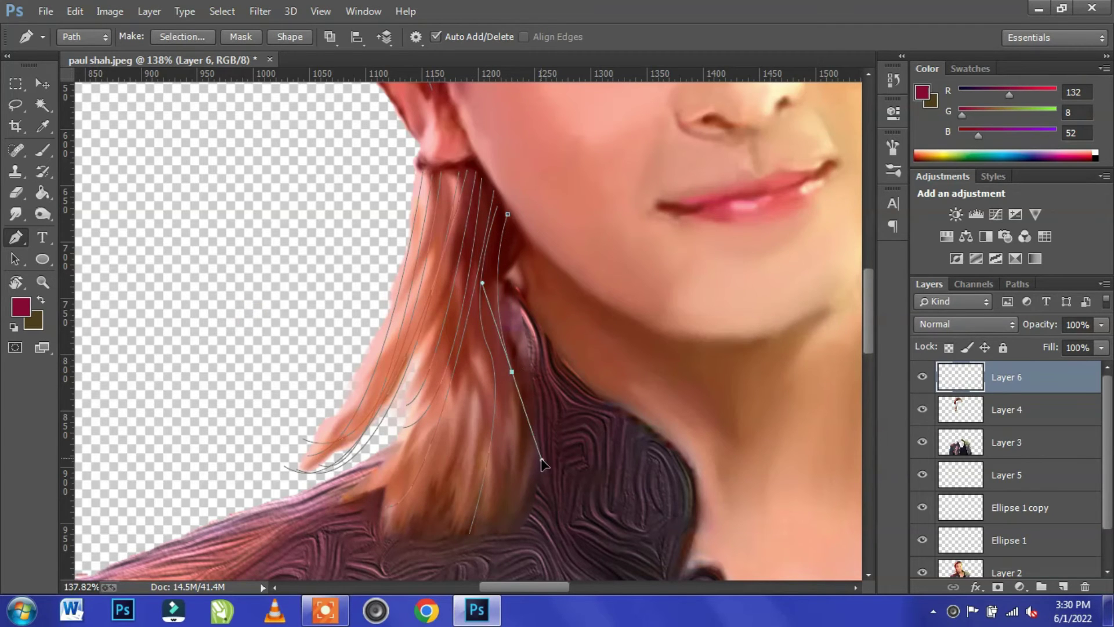
pyautogui.keyDown('ctrl'); pyautogui.click(537, 516); pyautogui.keyUp('ctrl')
pyautogui.click(517, 232)
pyautogui.moveTo(510, 417); pyautogui.dragTo(566, 523)
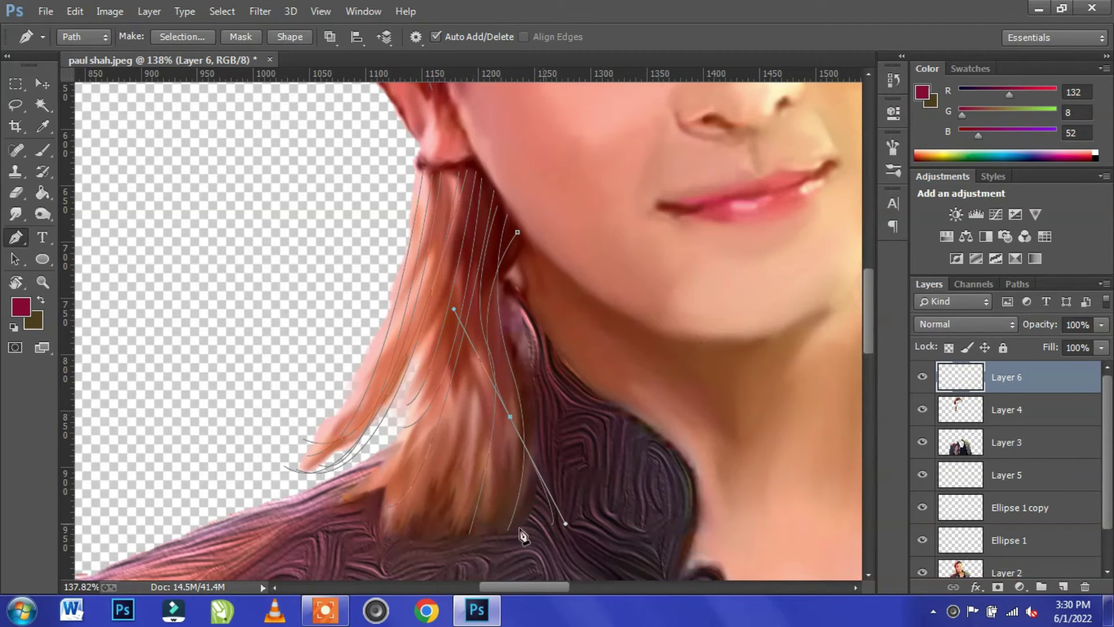
pyautogui.keyDown('ctrl'); pyautogui.click(576, 550); pyautogui.keyUp('ctrl')
# Step: Fill the remaining gaps in the lower ponytail with strand paths running to the hair ends on the shoulder
pyautogui.moveTo(471, 375); pyautogui.dragTo(484, 468)
pyautogui.click(508, 213)
pyautogui.moveTo(436, 519)
pyautogui.mouseDown()
pyautogui.moveTo(386, 540)
pyautogui.moveTo(466, 566)
pyautogui.moveTo(396, 575)
pyautogui.mouseUp()
pyautogui.keyDown('ctrl'); pyautogui.click(257, 346); pyautogui.keyUp('ctrl')
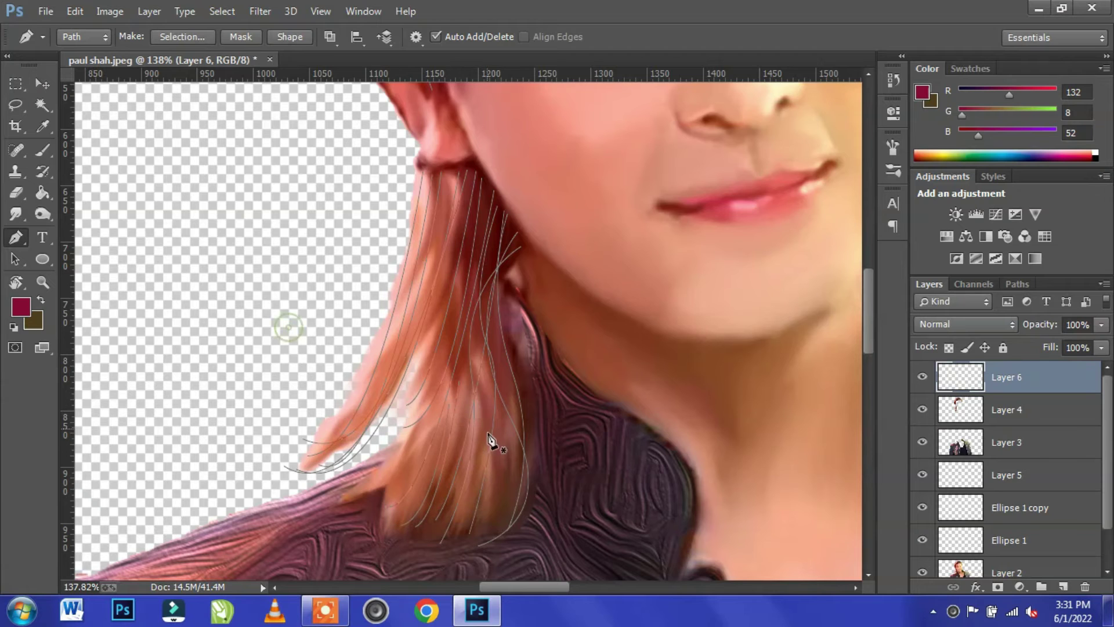
pyautogui.keyDown('ctrl'); pyautogui.click(485, 523); pyautogui.keyUp('ctrl')
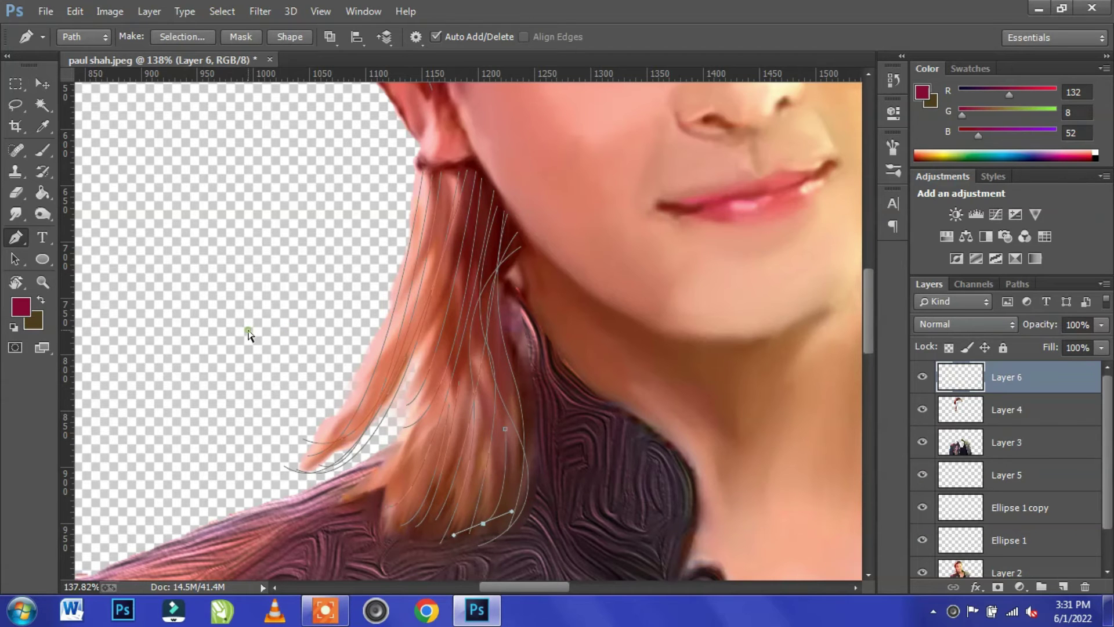
pyautogui.keyDown('ctrl'); pyautogui.click(383, 539); pyautogui.keyUp('ctrl')
pyautogui.keyDown('ctrl'); pyautogui.click(188, 259); pyautogui.keyUp('ctrl')
pyautogui.scroll(2, 511, 165)
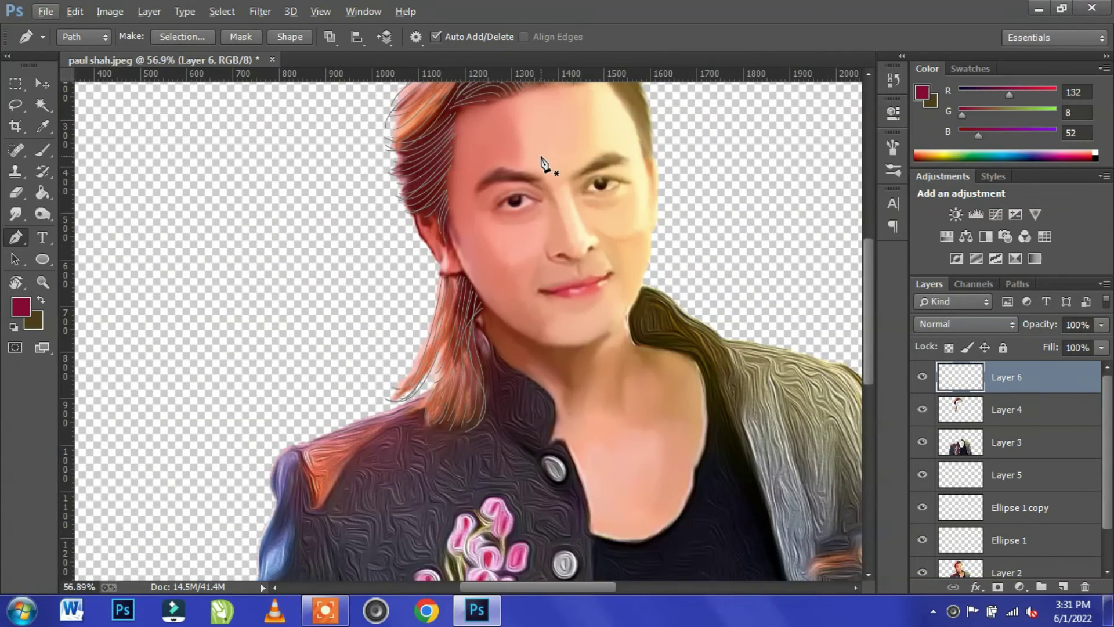
# Step: Select all the hair strand paths together and activate the Brush tool
pyautogui.click(16, 261)
pyautogui.moveTo(296, 127); pyautogui.dragTo(726, 589)
pyautogui.click(43, 150)
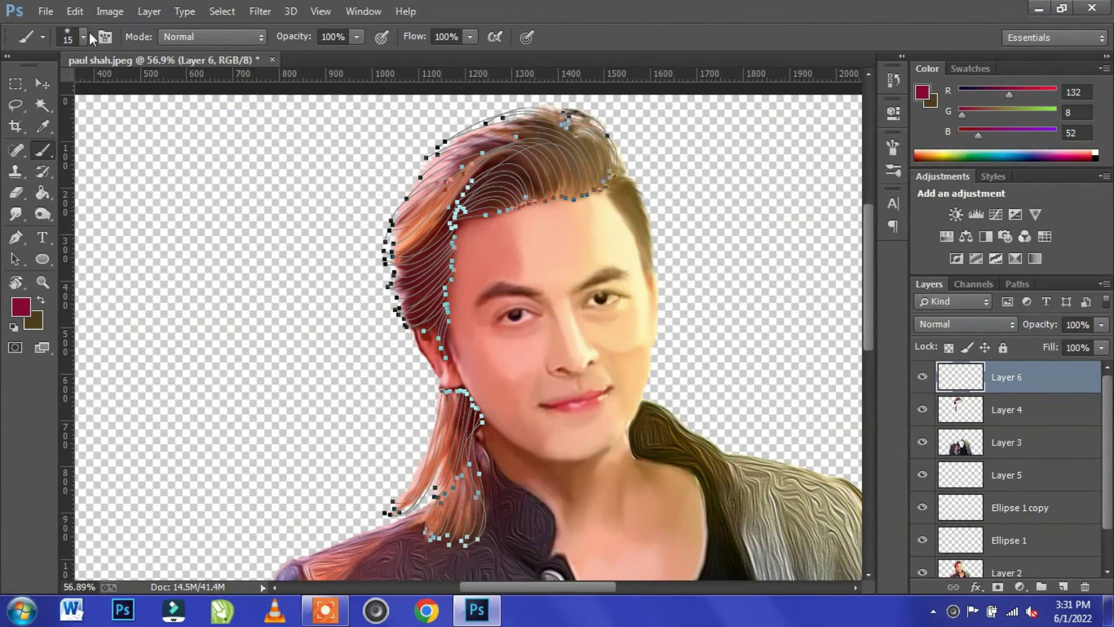
# Step: Choose a 15 px bristle-tip brush in the brush settings for the hair strands
pyautogui.click(83, 37)
pyautogui.click(105, 37)
pyautogui.click(632, 141)
pyautogui.doubleClick(660, 468)
pyautogui.click(725, 209)
pyautogui.click(847, 127)
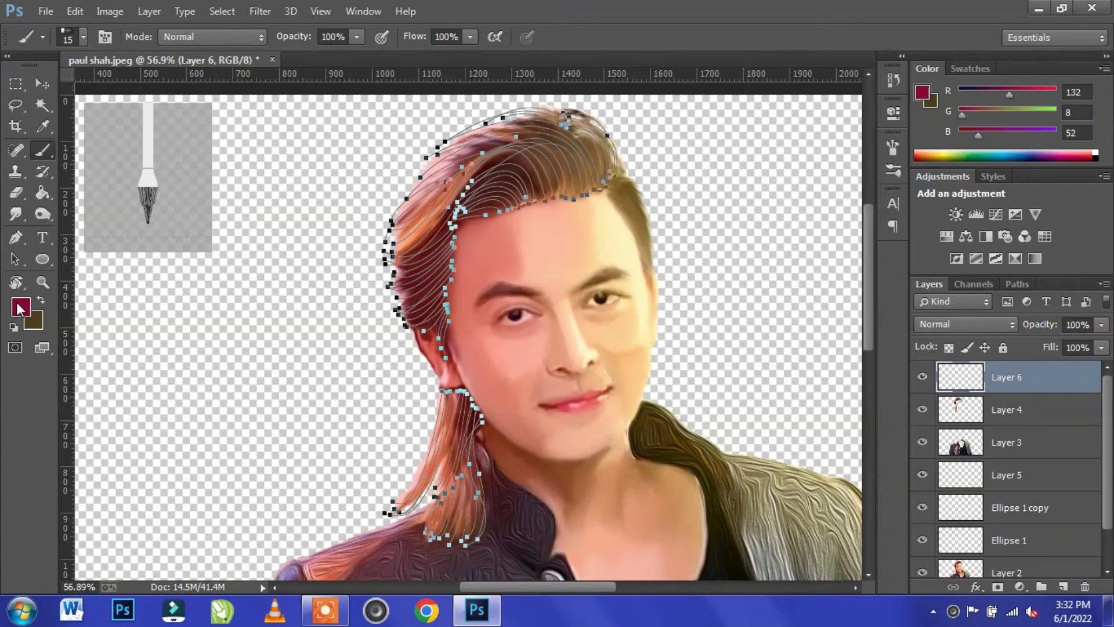
# Step: Set the foreground colour to orange-red f13702 for the hair strands
pyautogui.click(20, 307)
pyautogui.click(428, 205)
pyautogui.click(872, 369)
pyautogui.click(893, 350)
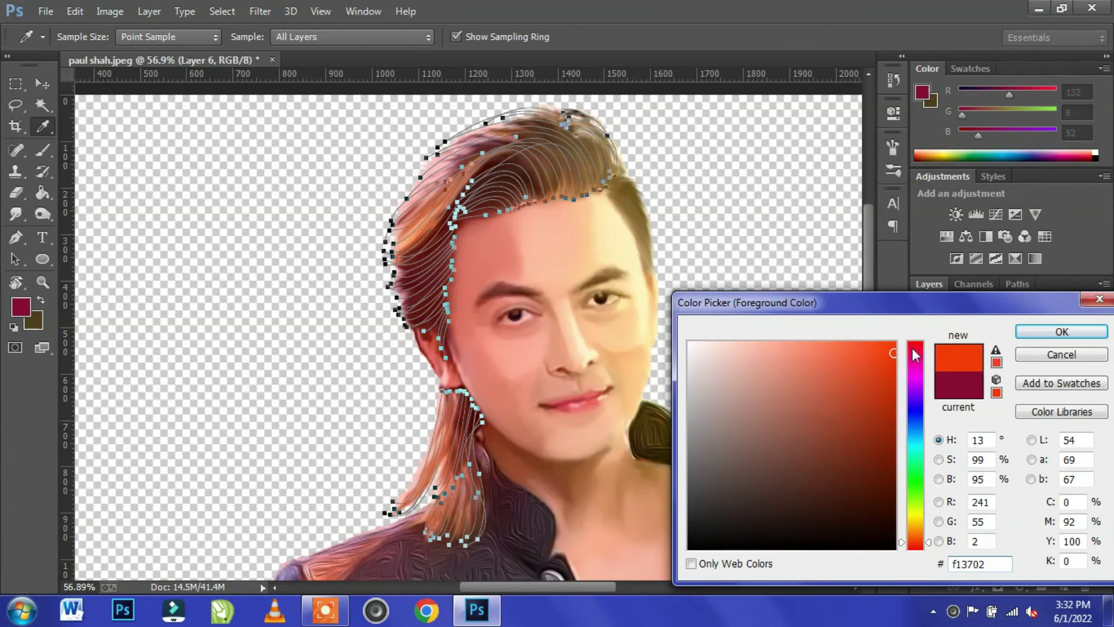
pyautogui.click(1039, 331)
# Step: Stroke the selected hair strand paths with the orange-red brush and delete the paths
pyautogui.click(15, 260)
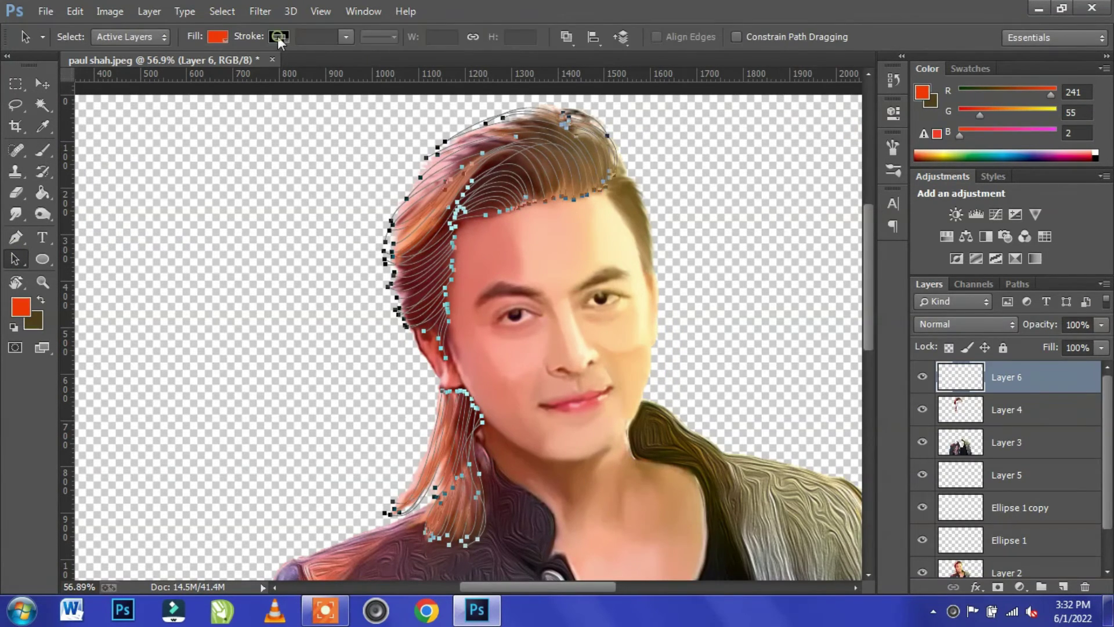
pyautogui.press('b')
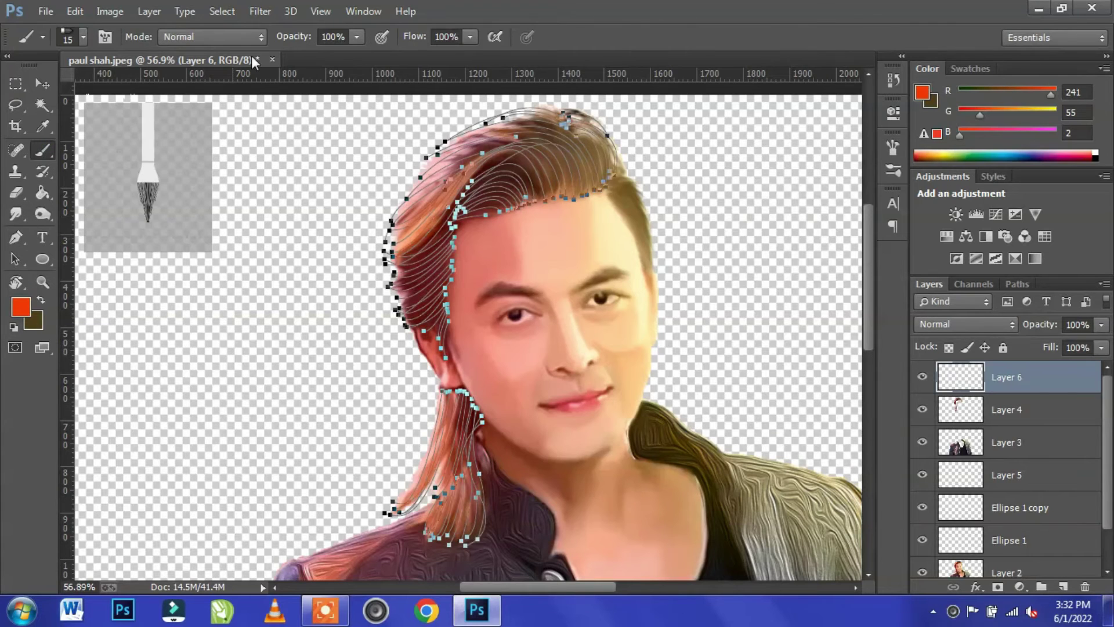
pyautogui.click(15, 259)
pyautogui.rightClick(501, 164)
pyautogui.click(571, 301)
pyautogui.click(655, 205)
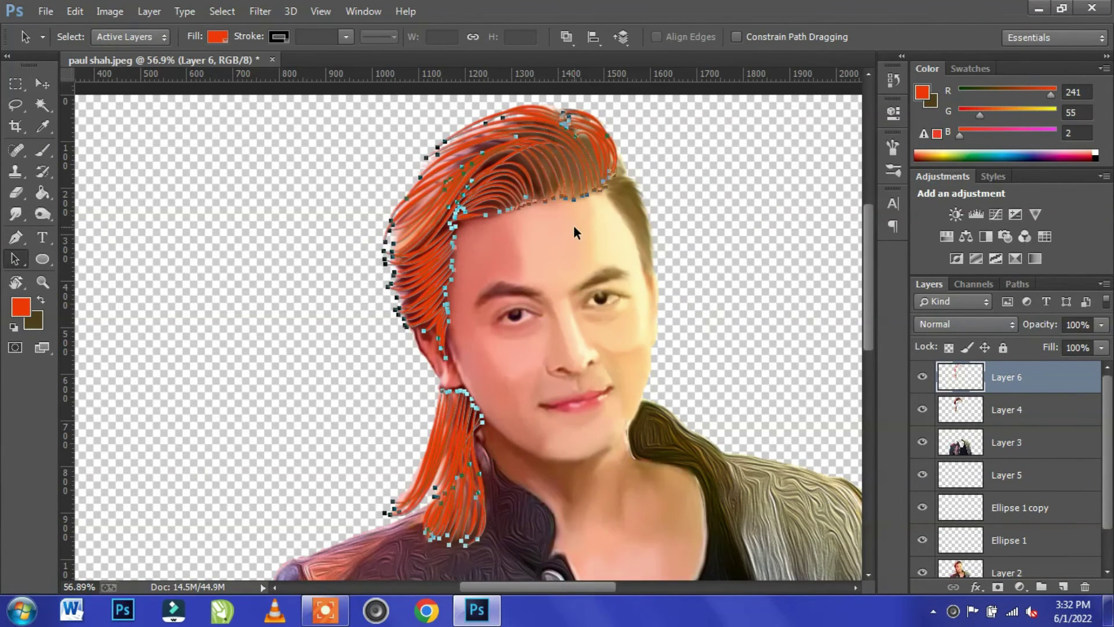
pyautogui.rightClick(498, 166)
pyautogui.click(536, 216)
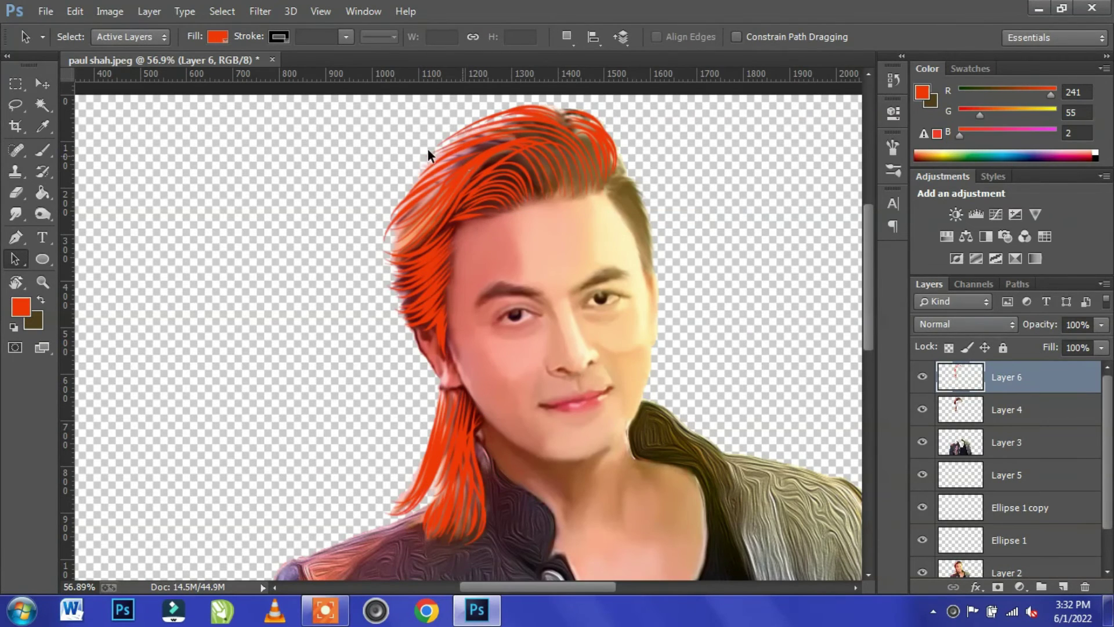
# Step: Darken the strokes to deep red with Hue/Saturation at hue -9, saturation -29 and lightness -21
pyautogui.hotkey('ctrl', 'u')
pyautogui.moveTo(882, 343)
pyautogui.mouseDown()
pyautogui.moveTo(898, 344)
pyautogui.moveTo(881, 343)
pyautogui.mouseUp()
pyautogui.moveTo(863, 383); pyautogui.dragTo(854, 382)
pyautogui.moveTo(880, 419); pyautogui.dragTo(869, 422)
pyautogui.moveTo(881, 344); pyautogui.dragTo(873, 344)
pyautogui.click(862, 419)
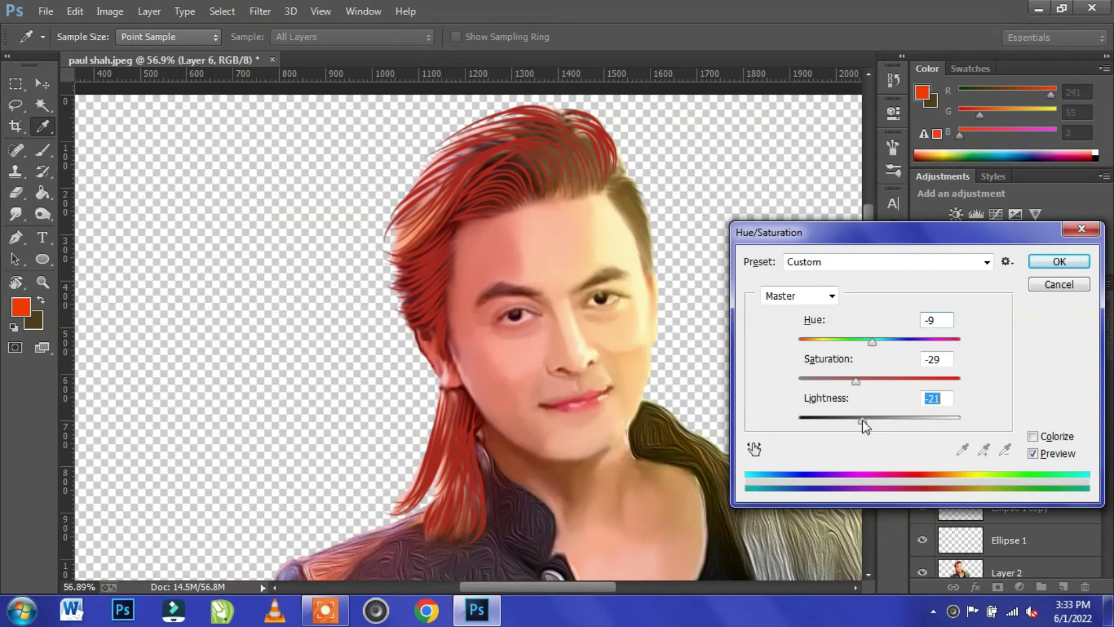
pyautogui.press('Return')
# Step: Add a new layer and draw the first curved strand path across the top of the short side hair beside the forehead
pyautogui.click(1066, 588)
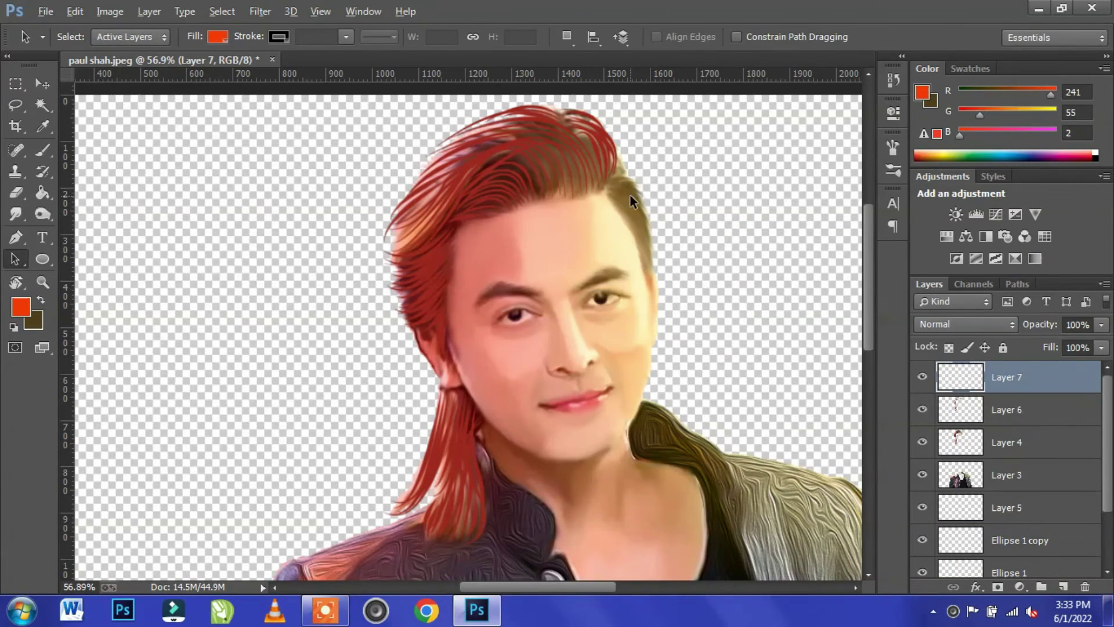
pyautogui.scroll(5, 630, 195)
pyautogui.scroll(4, 653, 193)
pyautogui.press('p')
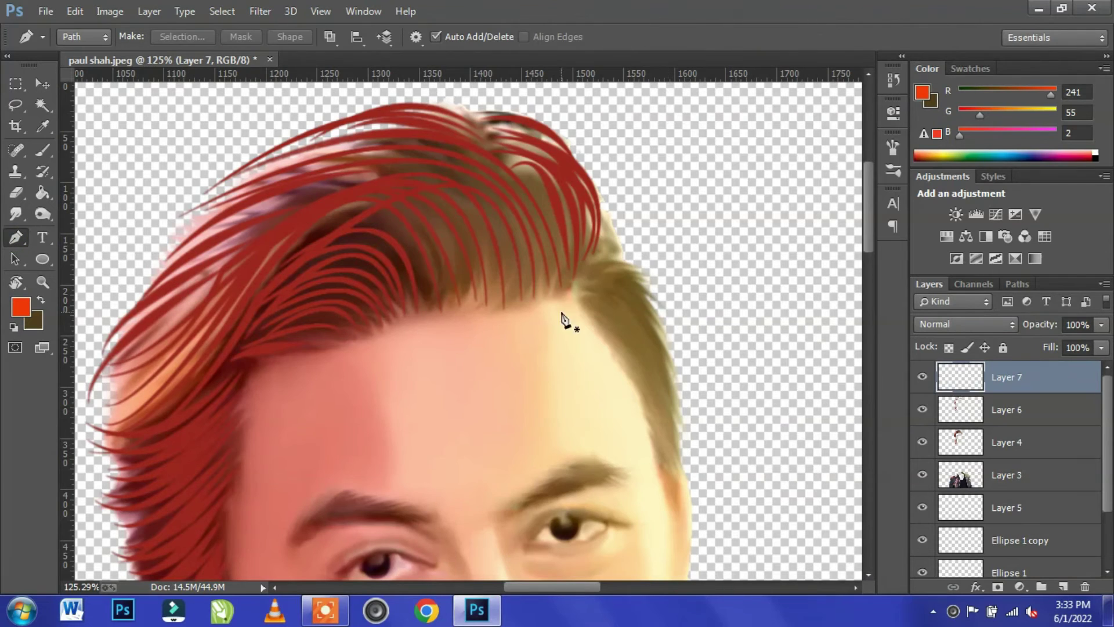
pyautogui.click(585, 269)
pyautogui.moveTo(645, 278); pyautogui.dragTo(675, 302)
# Step: Draw more curved strand paths down the short side hair, from the temple to just above the ear
pyautogui.click(586, 292)
pyautogui.click(585, 291)
pyautogui.moveTo(660, 335); pyautogui.dragTo(694, 389)
pyautogui.press('super')
pyautogui.click(727, 313)
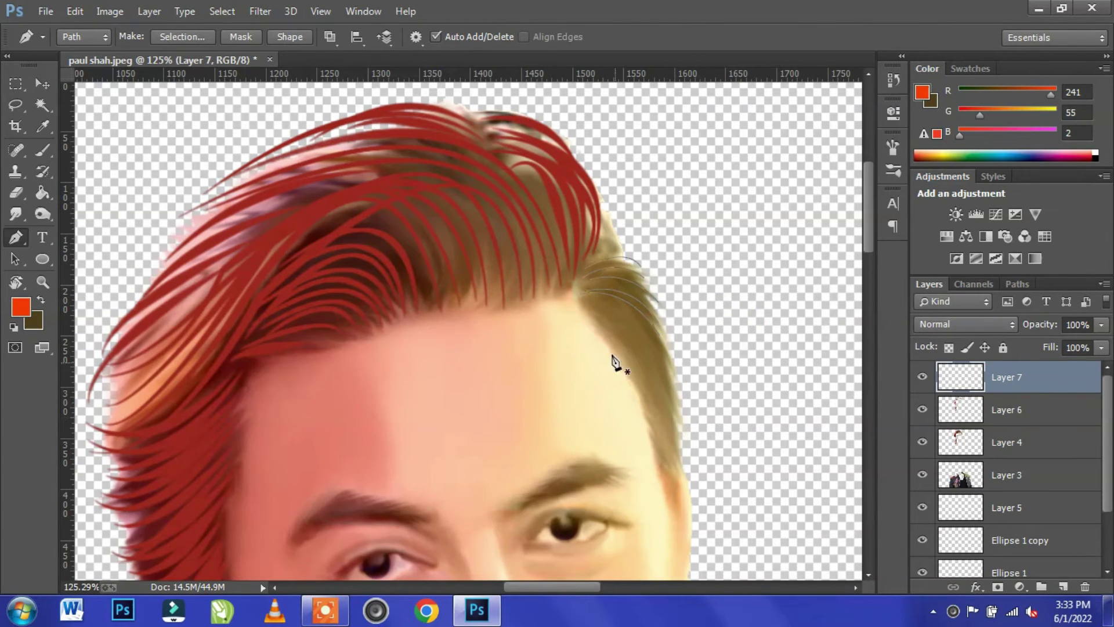
pyautogui.moveTo(670, 374); pyautogui.dragTo(690, 423)
pyautogui.keyDown('ctrl'); pyautogui.click(651, 414); pyautogui.keyUp('ctrl')
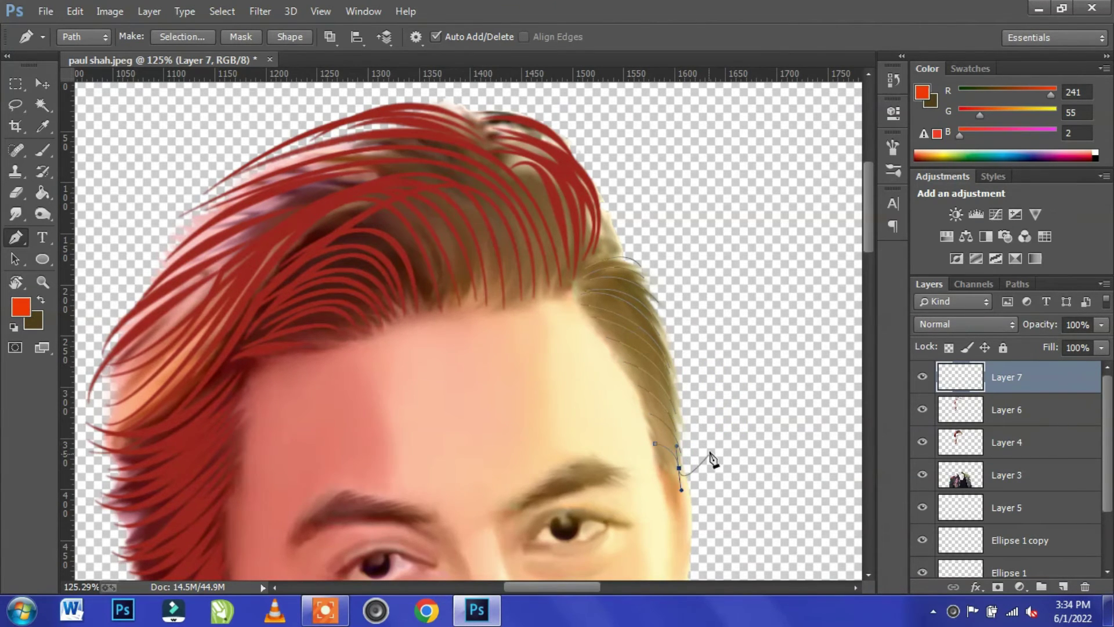
pyautogui.keyDown('ctrl'); pyautogui.click(714, 460); pyautogui.keyUp('ctrl')
pyautogui.scroll(-3, 703, 395)
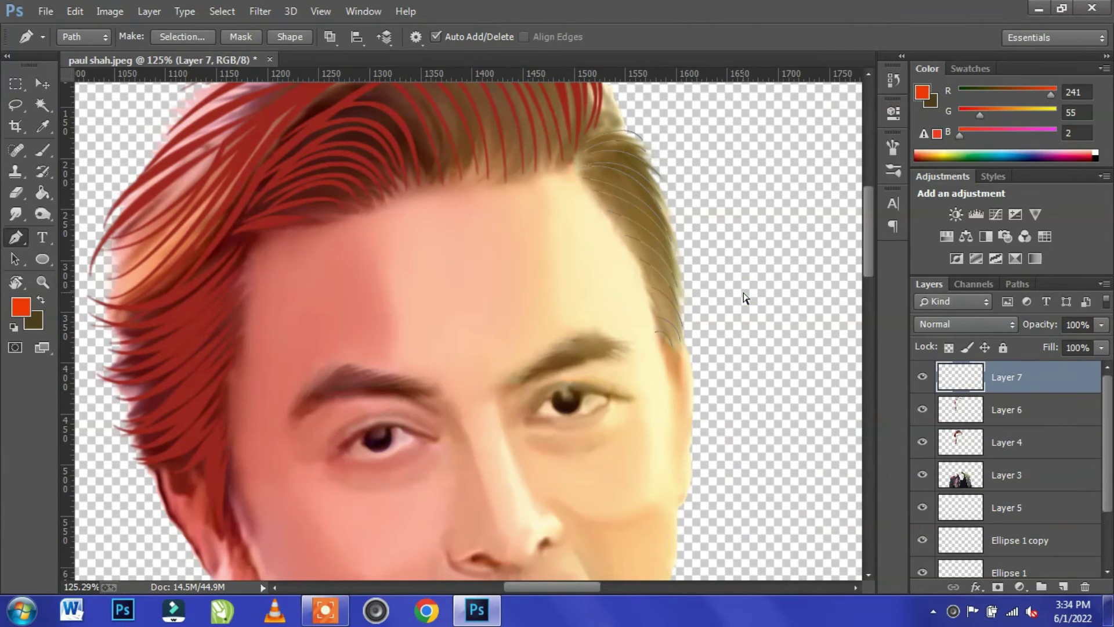
pyautogui.scroll(2, 744, 293)
# Step: Try stroking the selected side-hair paths with a dark red brush and deleting the paths
pyautogui.press('a')
pyautogui.moveTo(777, 210); pyautogui.dragTo(520, 516)
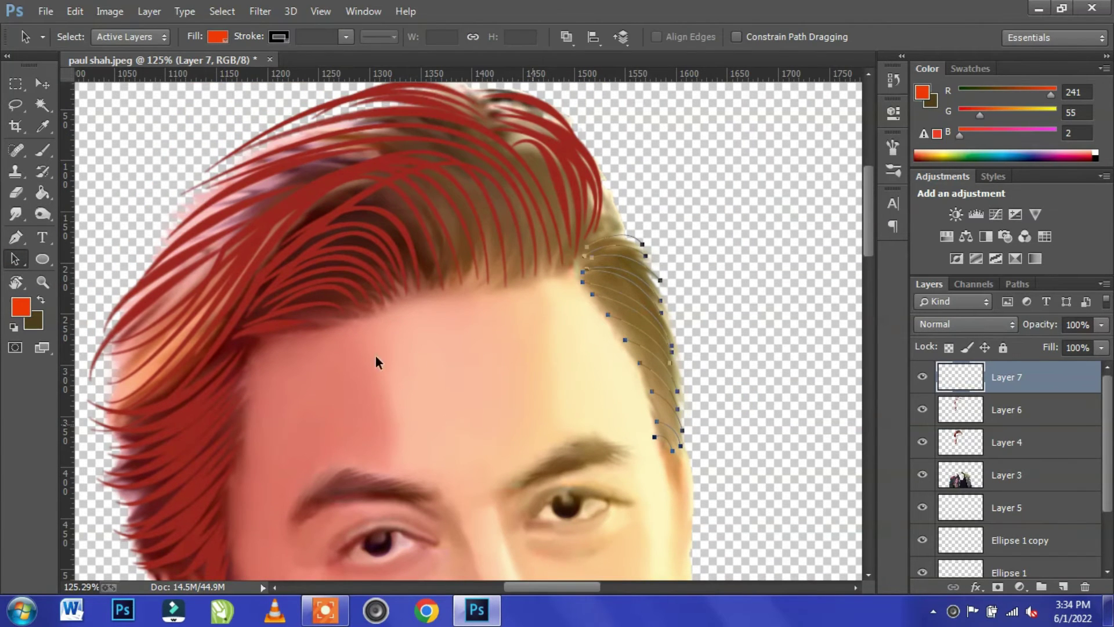
pyautogui.click(20, 307)
pyautogui.moveTo(888, 447); pyautogui.dragTo(888, 462)
pyautogui.press('Return')
pyautogui.rightClick(650, 316)
pyautogui.click(706, 303)
pyautogui.click(654, 205)
pyautogui.rightClick(627, 249)
pyautogui.click(688, 224)
# Step: Try recolouring the dark red side-hair strokes with Hue/Saturation, discard the adjustment and undo the strokes
pyautogui.press('v')
pyautogui.hotkey('ctrl', 'u')
pyautogui.moveTo(880, 419)
pyautogui.mouseDown()
pyautogui.moveTo(917, 423)
pyautogui.moveTo(874, 422)
pyautogui.mouseUp()
pyautogui.moveTo(880, 381); pyautogui.dragTo(843, 383)
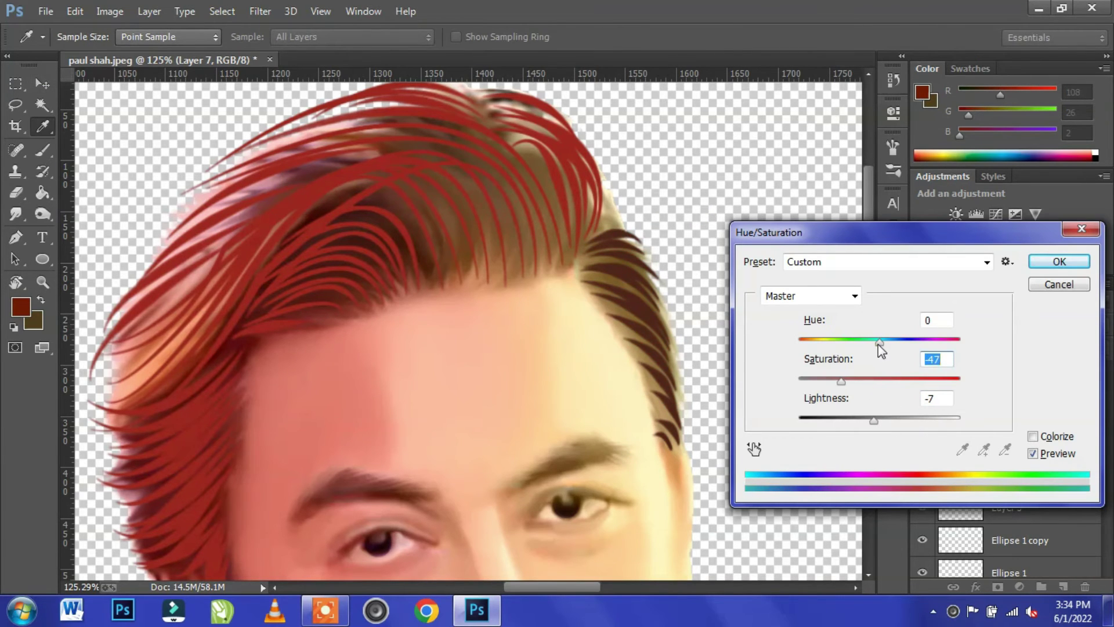
pyautogui.moveTo(878, 344); pyautogui.dragTo(917, 340)
pyautogui.moveTo(841, 381); pyautogui.dragTo(836, 382)
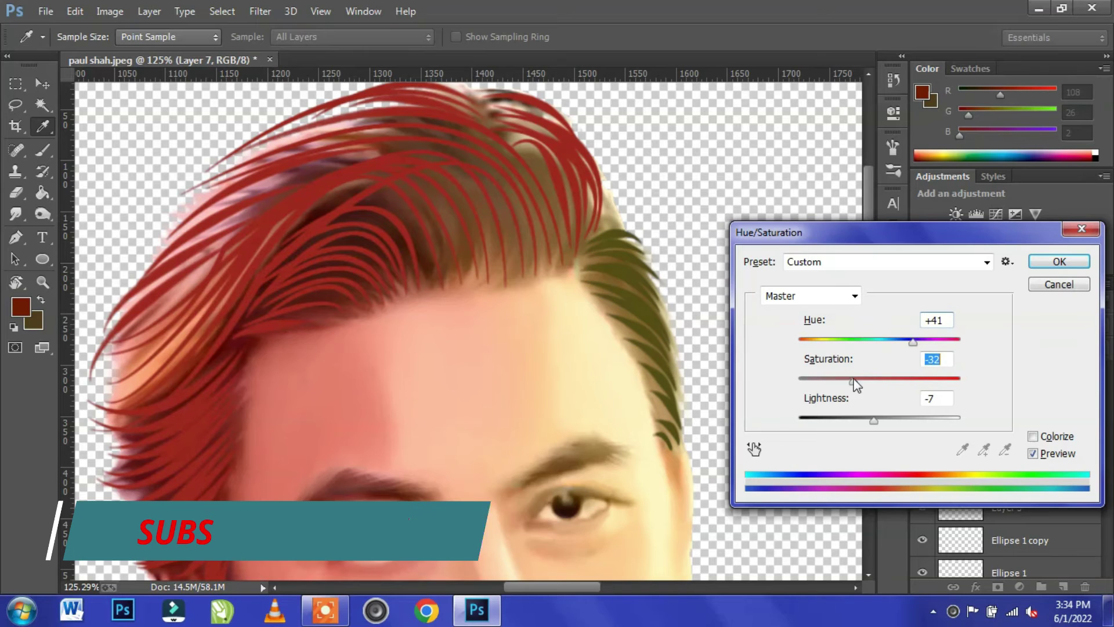
pyautogui.moveTo(874, 419); pyautogui.dragTo(855, 424)
pyautogui.moveTo(908, 345); pyautogui.dragTo(860, 349)
pyautogui.click(1059, 283)
pyautogui.press('v')
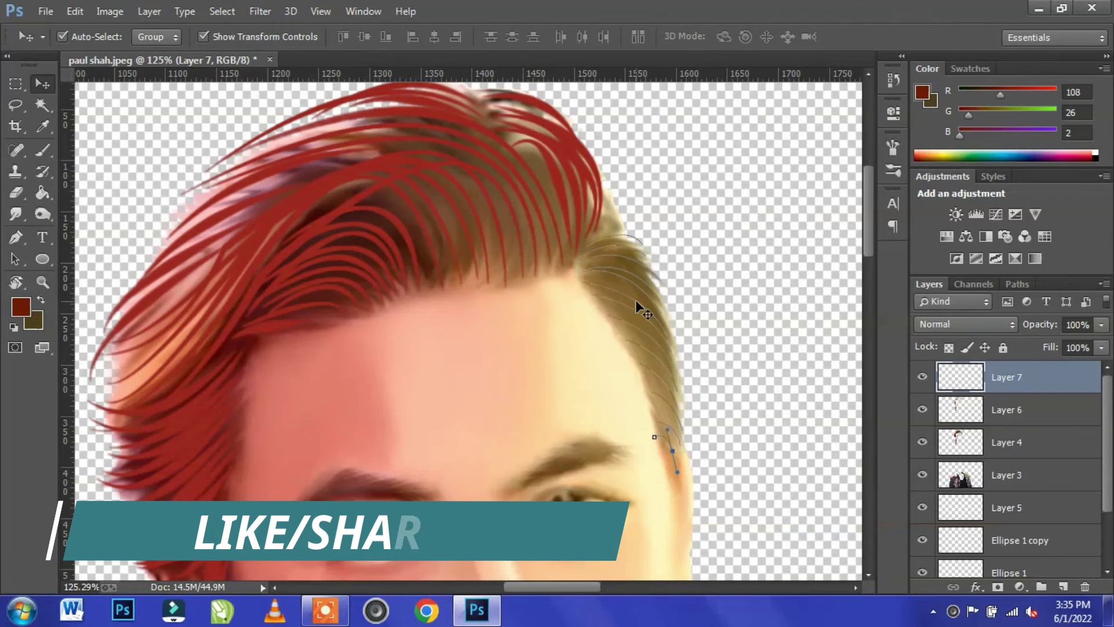
# Step: Select all the side-hair strand paths and set the foreground colour to mustard yellow, RGB 178, 155, 4
pyautogui.press('a')
pyautogui.moveTo(745, 186); pyautogui.dragTo(530, 488)
pyautogui.click(20, 307)
pyautogui.moveTo(915, 540); pyautogui.dragTo(915, 519)
pyautogui.moveTo(892, 462)
pyautogui.mouseDown()
pyautogui.moveTo(889, 401)
pyautogui.moveTo(893, 415)
pyautogui.mouseUp()
pyautogui.press('Return')
# Step: Stroke the side-hair paths with the Brush using simulated pressure and delete the paths
pyautogui.rightClick(635, 268)
pyautogui.click(668, 309)
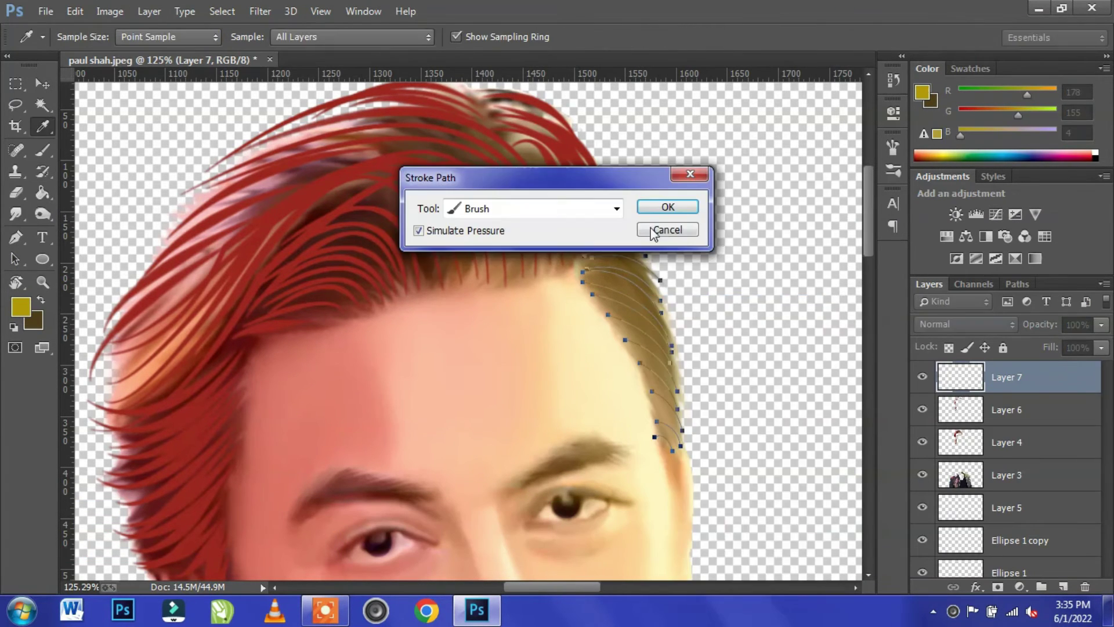
pyautogui.click(668, 207)
pyautogui.rightClick(625, 311)
pyautogui.click(670, 219)
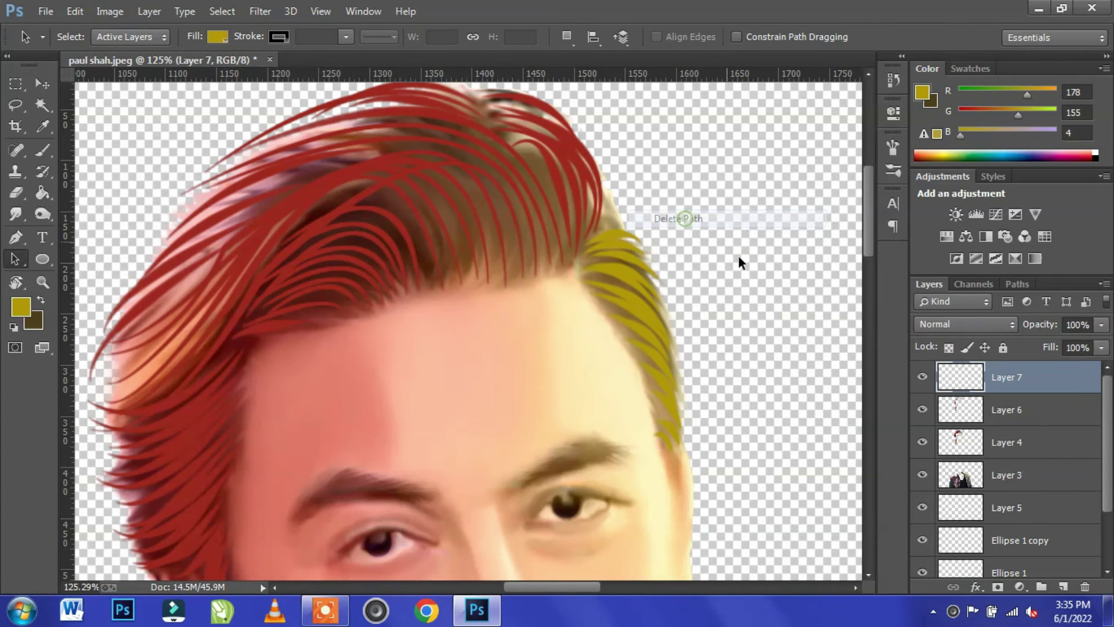
# Step: Recolour the side-hair strokes with Hue/Saturation at hue -20, saturation +4 and lightness +21
pyautogui.click(43, 85)
pyautogui.hotkey('ctrl', 'u')
pyautogui.moveTo(880, 341); pyautogui.dragTo(863, 341)
pyautogui.moveTo(887, 422); pyautogui.dragTo(897, 420)
pyautogui.click(1059, 261)
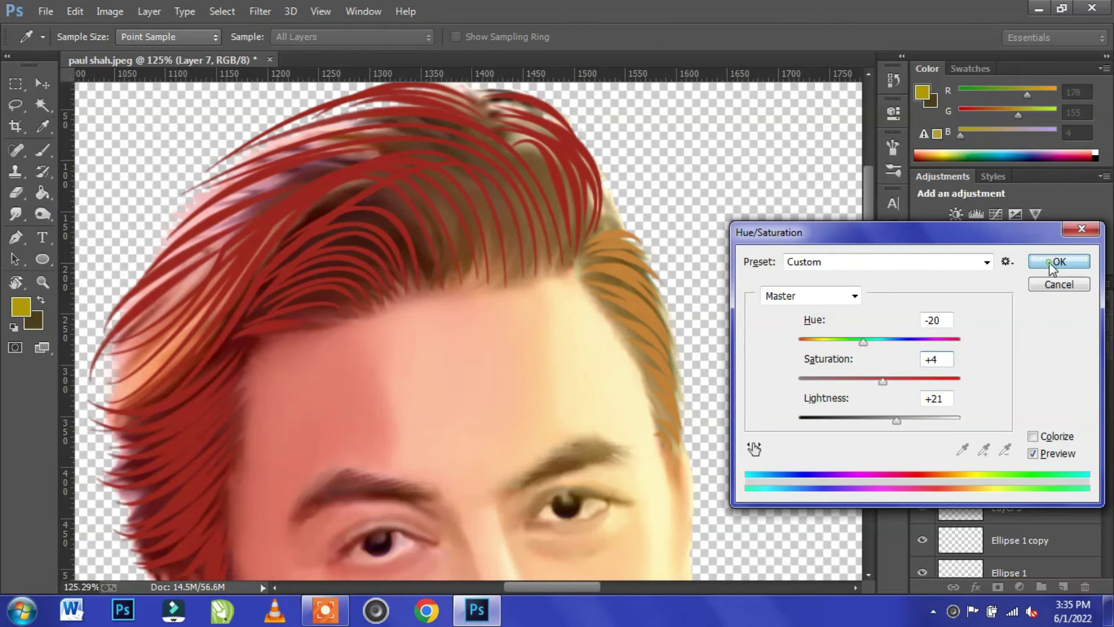
# Step: Compare the whole painted portrait with the original bottom layer shown alone
pyautogui.hotkey('ctrl', '0')
pyautogui.scroll(-3, 969, 561)
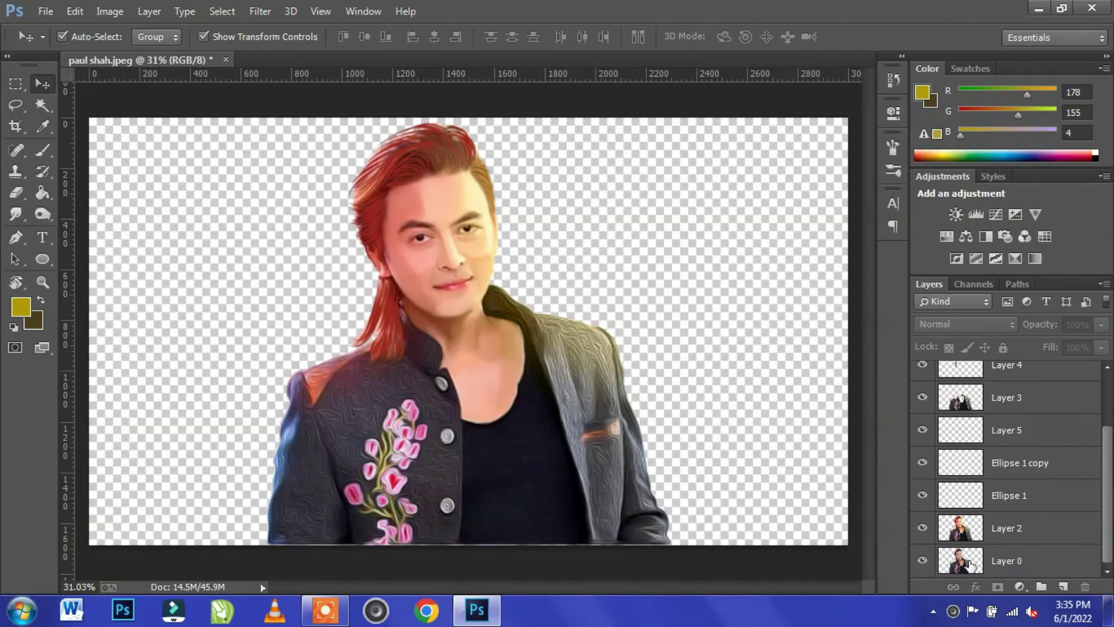
pyautogui.keyDown('alt'); pyautogui.click(923, 561); pyautogui.keyUp('alt')
pyautogui.keyDown('alt'); pyautogui.click(923, 561); pyautogui.keyUp('alt')
pyautogui.keyDown('alt'); pyautogui.click(923, 561); pyautogui.keyUp('alt')
pyautogui.keyDown('alt'); pyautogui.click(923, 561); pyautogui.keyUp('alt')
# Step: Add a new layer above the side-hair strokes and draw short hair paths along the eyebrow on the yellow-lit side
pyautogui.scroll(9, 466, 194)
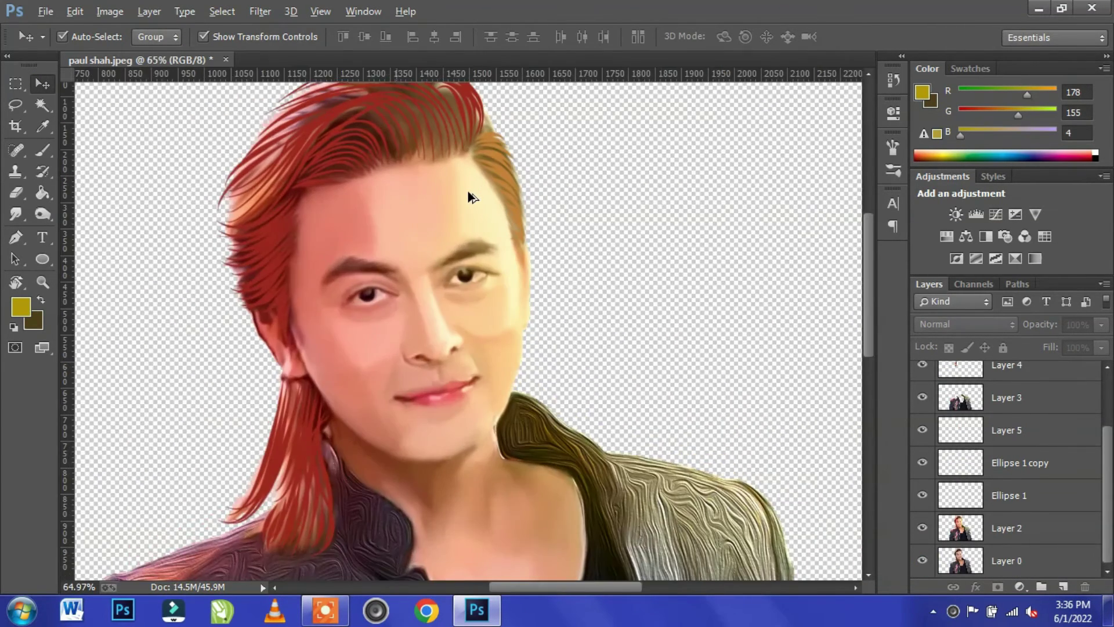
pyautogui.scroll(3, 1027, 383)
pyautogui.click(1027, 384)
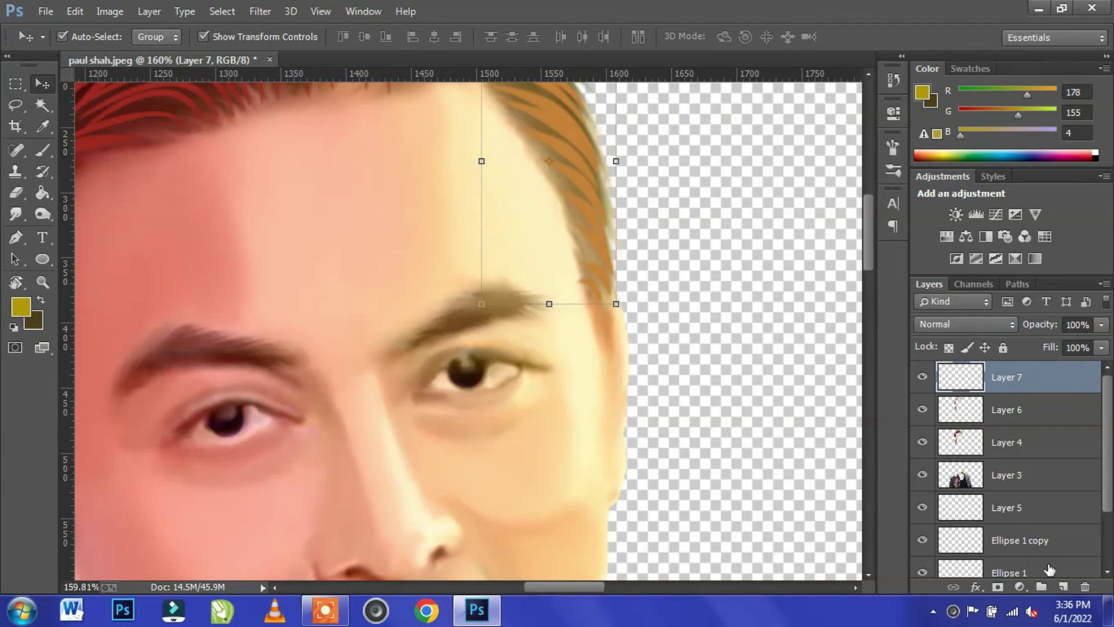
pyautogui.click(1063, 587)
pyautogui.press('p')
pyautogui.click(399, 337)
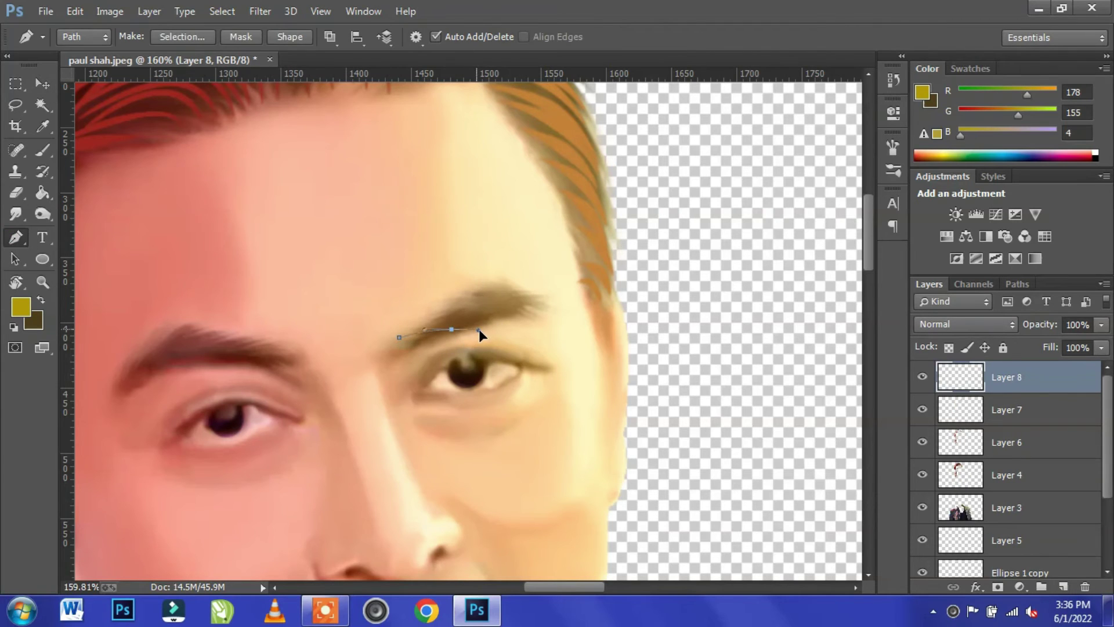
pyautogui.moveTo(435, 313); pyautogui.dragTo(462, 321)
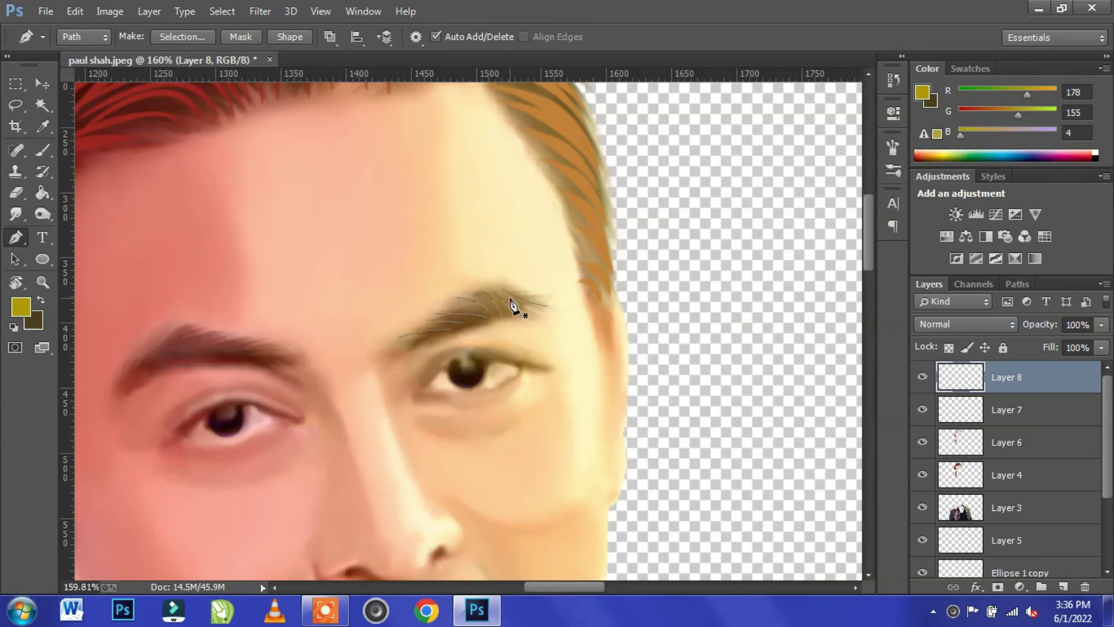
pyautogui.click(561, 335)
# Step: Select all the eyebrow paths and set the brush to 5 px with a black foreground colour
pyautogui.click(14, 256)
pyautogui.moveTo(294, 231); pyautogui.dragTo(606, 407)
pyautogui.click(42, 150)
pyautogui.click(83, 37)
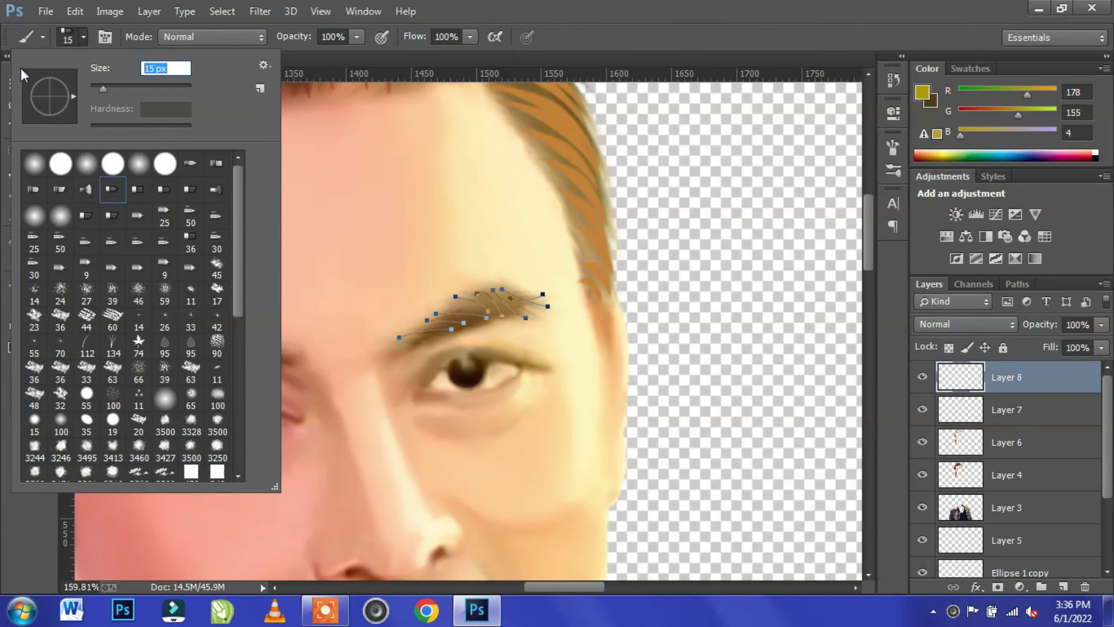
pyautogui.press('Return')
pyautogui.click(19, 306)
pyautogui.write('0')
pyautogui.press('Return')
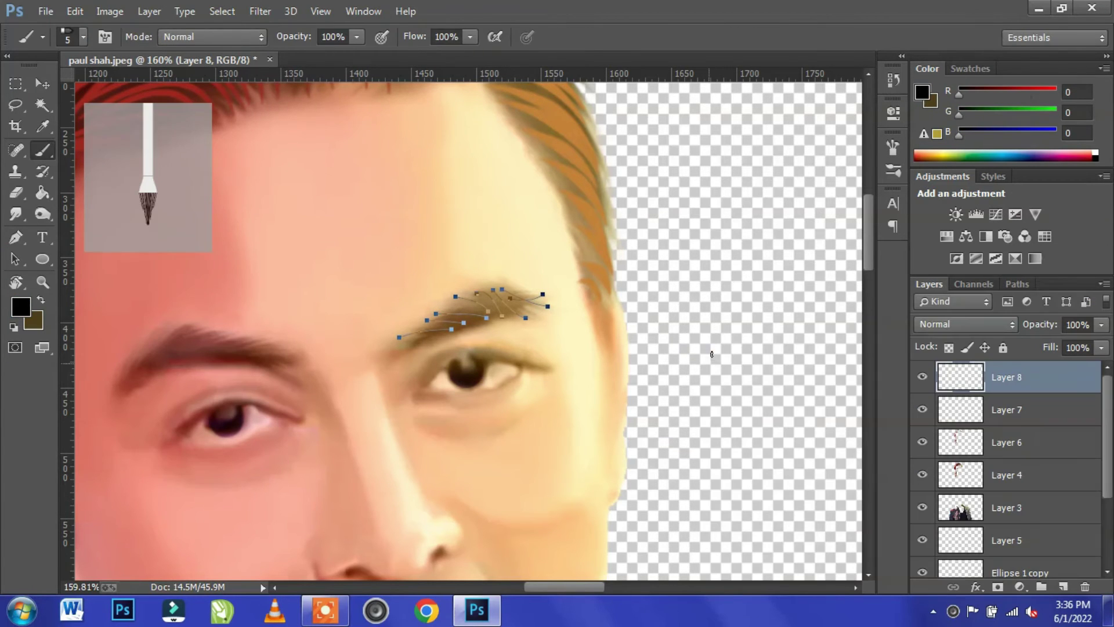
# Step: Try stroking the eyebrow paths with the 5 px black brush and undo the stroke
pyautogui.press('a')
pyautogui.rightClick(477, 325)
pyautogui.click(511, 301)
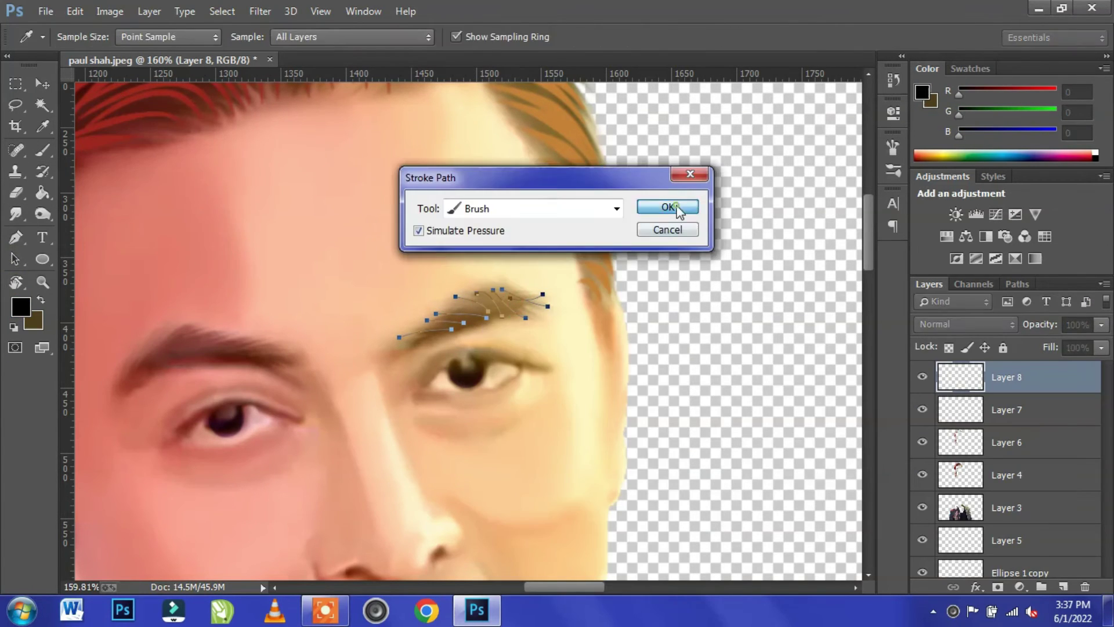
pyautogui.click(676, 210)
pyautogui.hotkey('ctrl', 'z')
# Step: Reduce the brush size to 1 px for the eyebrow hairs
pyautogui.click(43, 150)
pyautogui.click(84, 37)
pyautogui.write('1')
pyautogui.click(641, 14)
# Step: Stroke the eyebrow paths with the fine black brush and delete the paths
pyautogui.press('a')
pyautogui.rightClick(487, 308)
pyautogui.click(536, 300)
pyautogui.click(664, 204)
pyautogui.rightClick(505, 309)
pyautogui.click(665, 279)
# Step: Copy the eyebrow hairs onto the red-lit eyebrow, flip the copy horizontally and fit it to the brow
pyautogui.click(44, 85)
pyautogui.moveTo(519, 294)
pyautogui.mouseDown()
pyautogui.moveTo(505, 305)
pyautogui.moveTo(361, 277)
pyautogui.moveTo(225, 306)
pyautogui.moveTo(281, 307)
pyautogui.moveTo(302, 262)
pyautogui.mouseUp()
pyautogui.click(646, 335)
pyautogui.scroll(-1, 496, 299)
pyautogui.rightClick(224, 304)
pyautogui.click(267, 574)
pyautogui.moveTo(237, 321); pyautogui.dragTo(279, 333)
pyautogui.press('Return')
# Step: Add overlapping copies of the hairs on the red-lit eyebrow and rotate the last one about -8 degrees along the brow
pyautogui.moveTo(277, 331); pyautogui.dragTo(266, 330)
pyautogui.moveTo(271, 332); pyautogui.dragTo(254, 331)
pyautogui.moveTo(290, 288); pyautogui.dragTo(284, 274)
pyautogui.moveTo(221, 314); pyautogui.dragTo(211, 314)
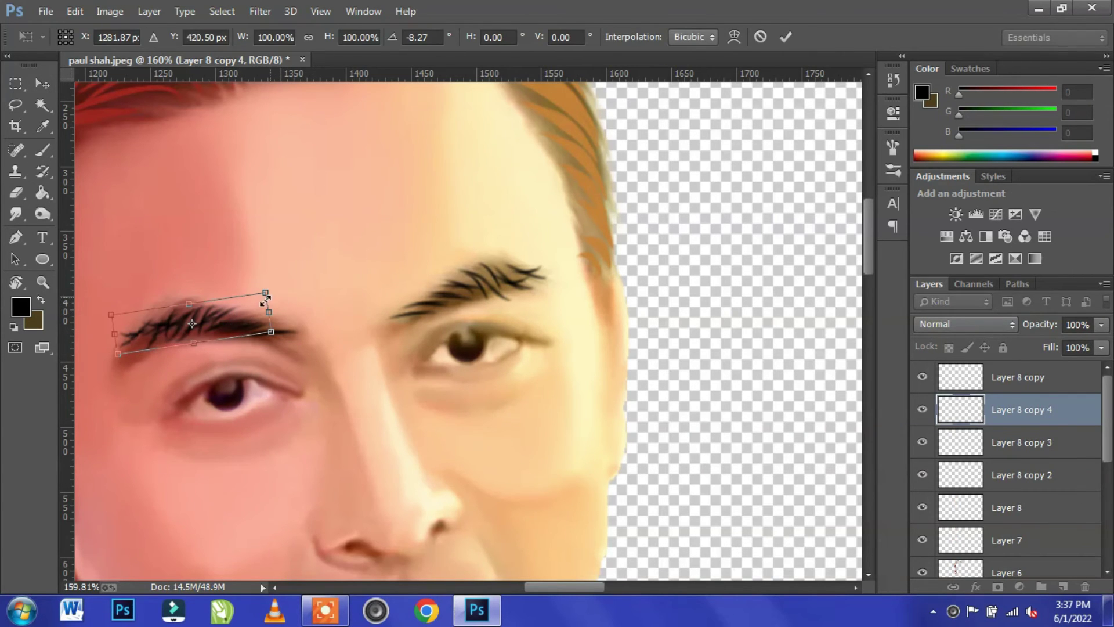
pyautogui.press('Return')
# Step: Merge Layer 8 and all its copies into a single eyebrow hair layer
pyautogui.click(323, 299)
pyautogui.scroll(-6, 324, 302)
pyautogui.click(406, 302)
pyautogui.keyDown('shift'); pyautogui.click(1028, 477); pyautogui.keyUp('shift')
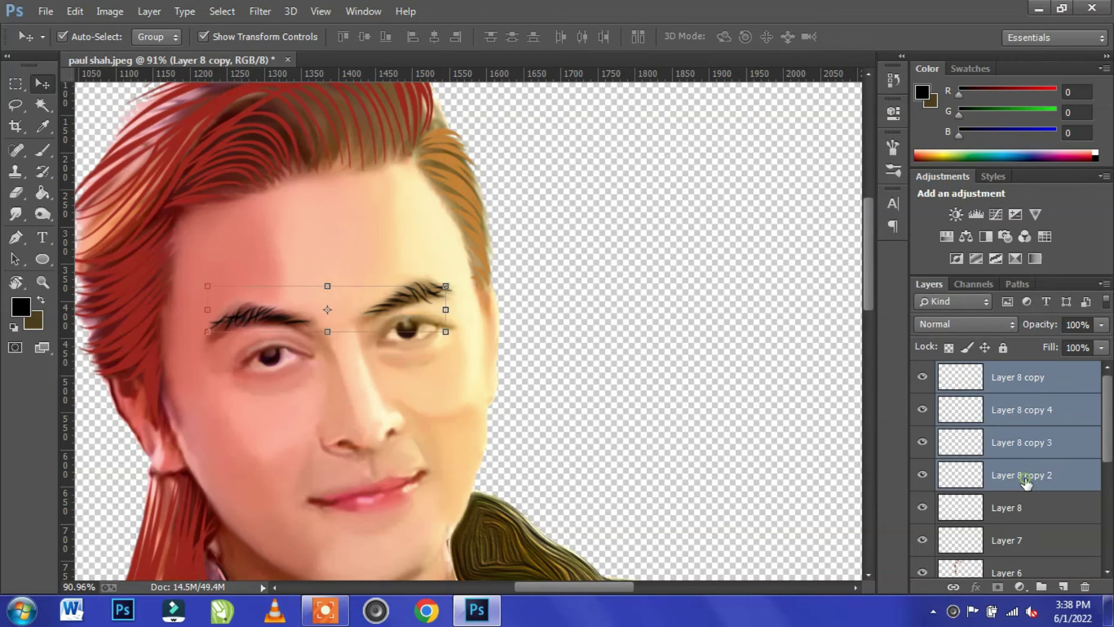
pyautogui.keyDown('shift'); pyautogui.click(1069, 511); pyautogui.keyUp('shift')
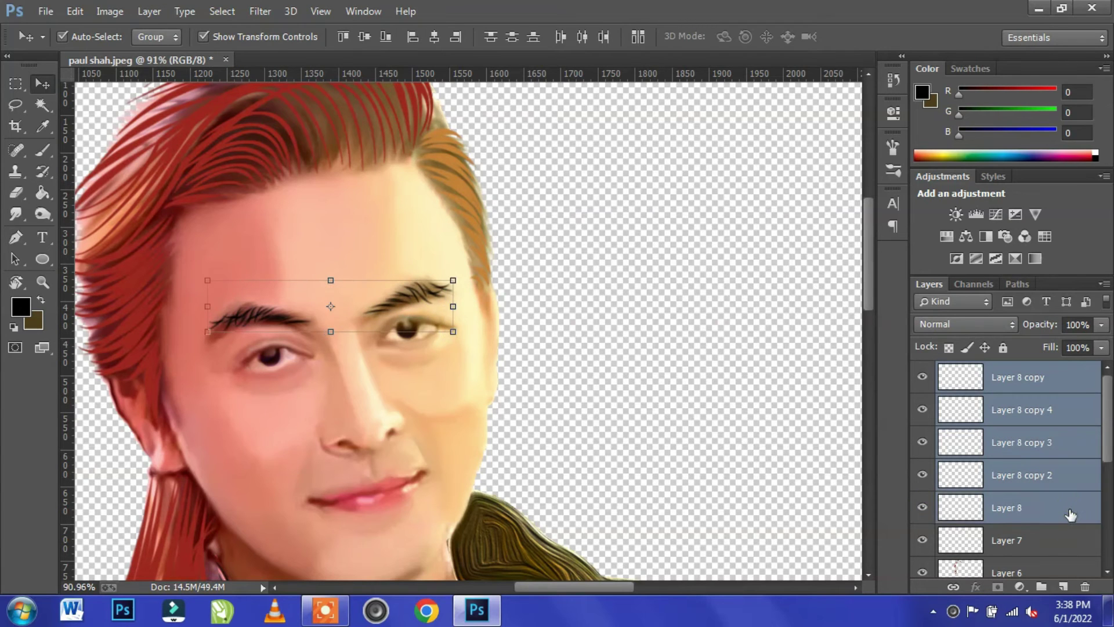
pyautogui.hotkey('ctrl', 'e')
# Step: Lower the merged eyebrow layer's opacity and toggle its visibility to compare the brows
pyautogui.moveTo(1051, 328); pyautogui.dragTo(1033, 334)
pyautogui.click(923, 377)
pyautogui.click(923, 377)
pyautogui.click(734, 393)
# Step: Add a new layer above the eyebrow hairs and choose the 504 px eyelash brush
pyautogui.scroll(-3, 460, 333)
pyautogui.scroll(4, 446, 333)
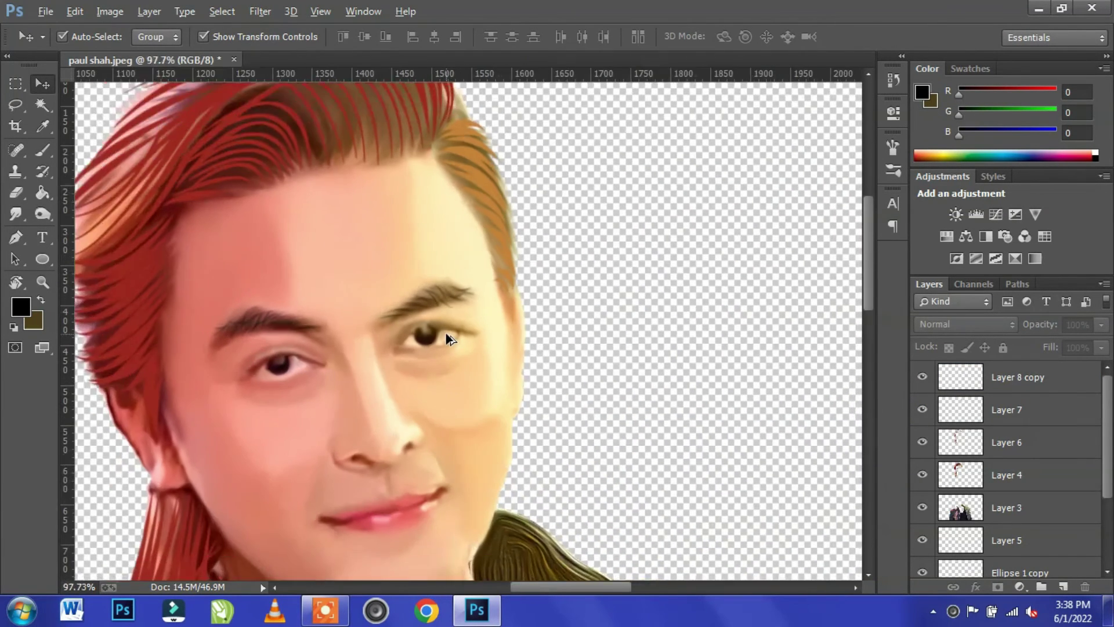
pyautogui.click(446, 325)
pyautogui.click(1063, 587)
pyautogui.click(41, 151)
pyautogui.click(83, 37)
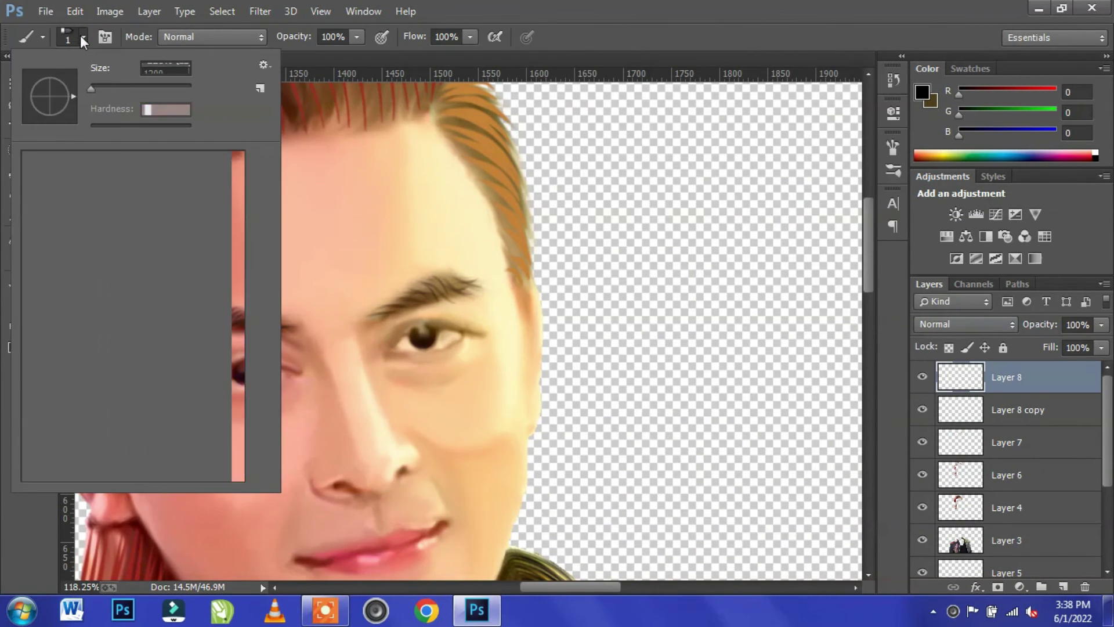
pyautogui.moveTo(237, 185); pyautogui.dragTo(248, 315)
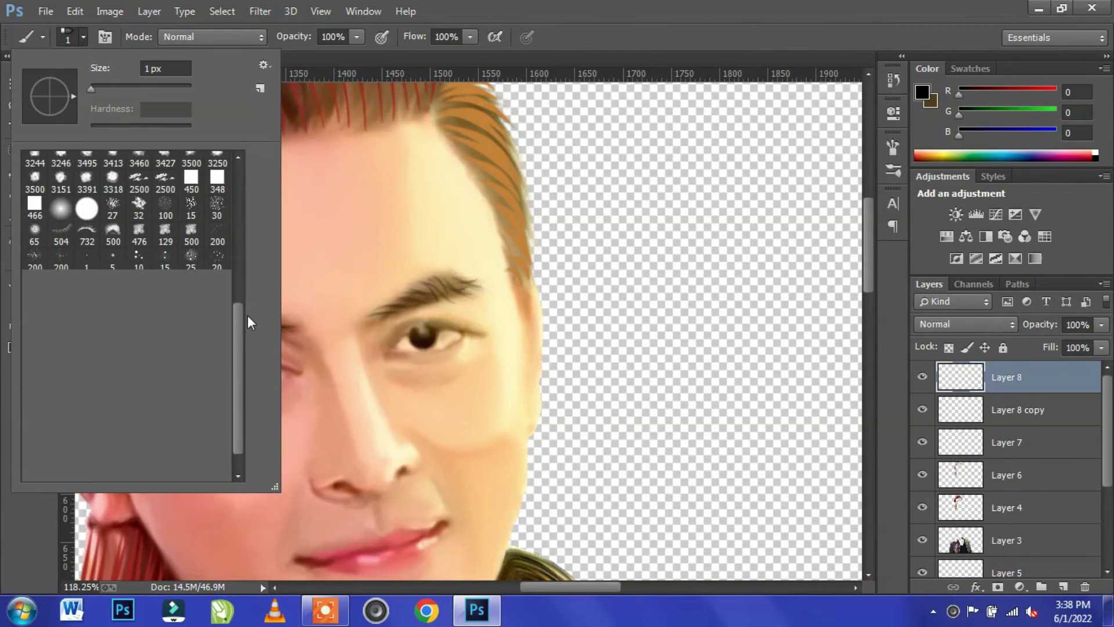
pyautogui.click(58, 235)
pyautogui.press('Return')
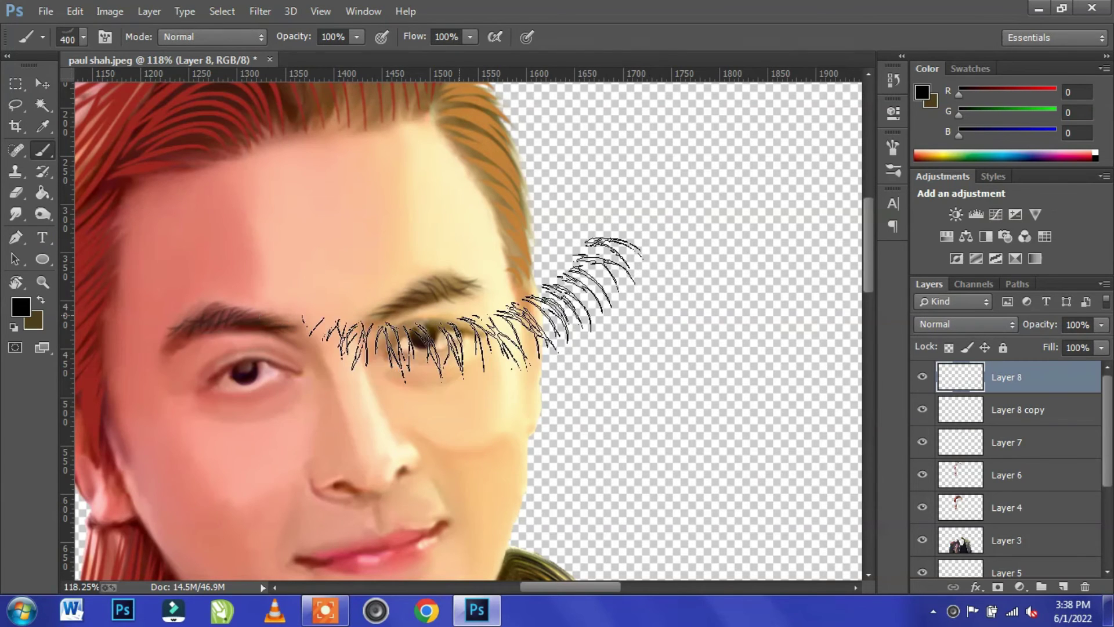
# Step: Angle the eyelash brush tip along the yellow-lit eye's upper lid and reduce its size to 100 px
pyautogui.click(83, 37)
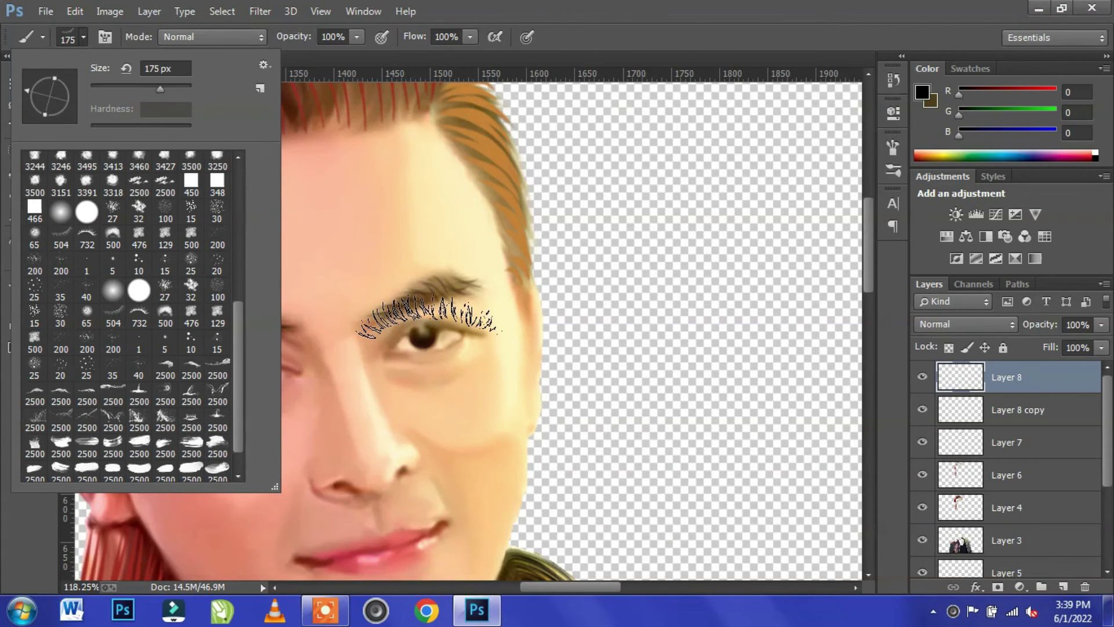
pyautogui.press('Return')
pyautogui.press('[')
pyautogui.press('[')
pyautogui.press('[')
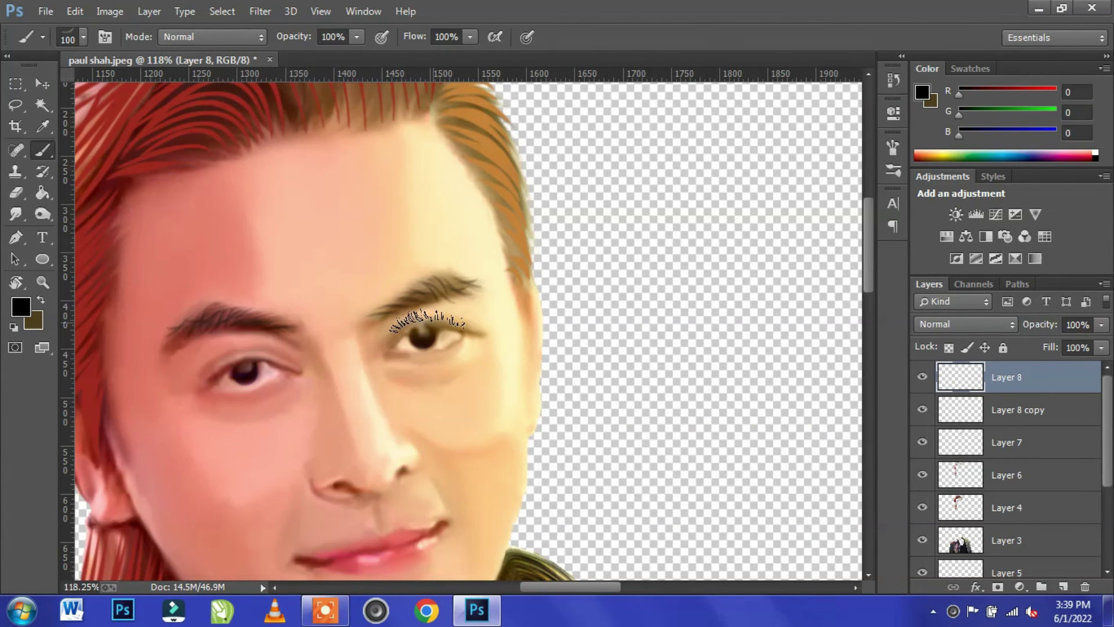
# Step: Stamp eyelashes on the red-lit eye's upper lid with the eyelash brush at 60 px, angling its tip to follow the lid
pyautogui.hotkey('ctrl', '+')
pyautogui.hotkey('ctrl', '+')
pyautogui.press('[')
pyautogui.press('[')
pyautogui.press('[')
pyautogui.press('[')
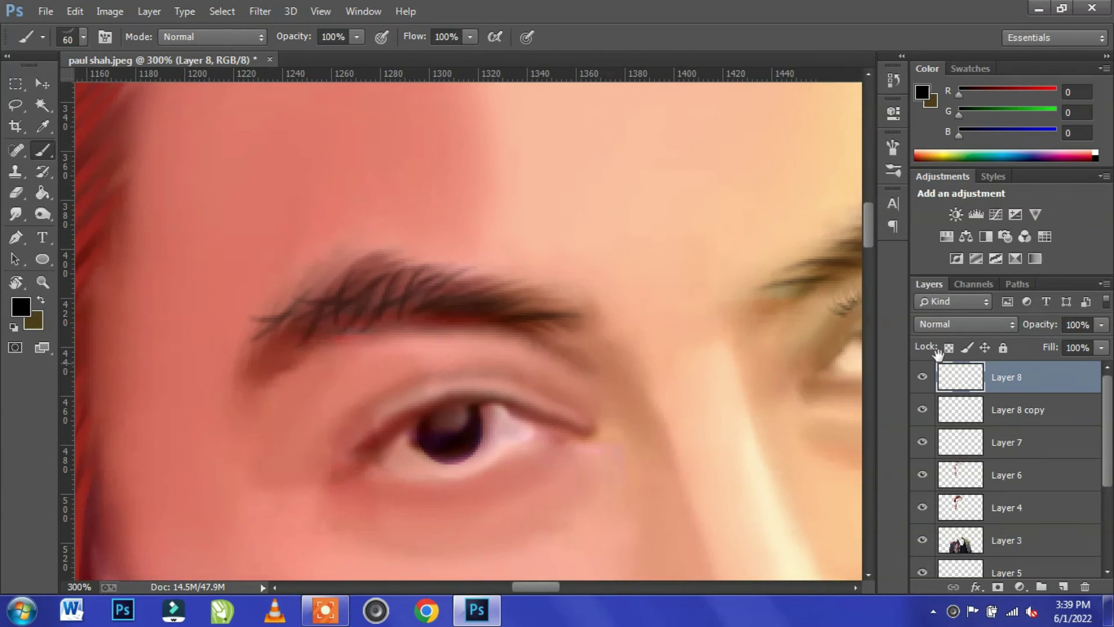
pyautogui.click(83, 37)
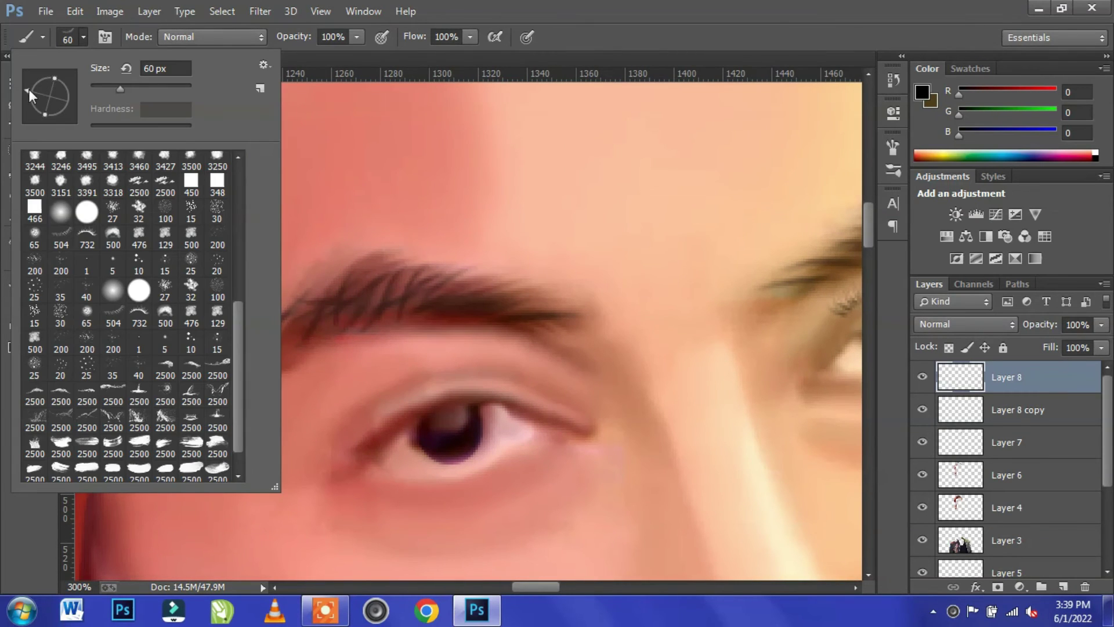
pyautogui.moveTo(27, 110); pyautogui.dragTo(24, 85)
pyautogui.click(430, 388)
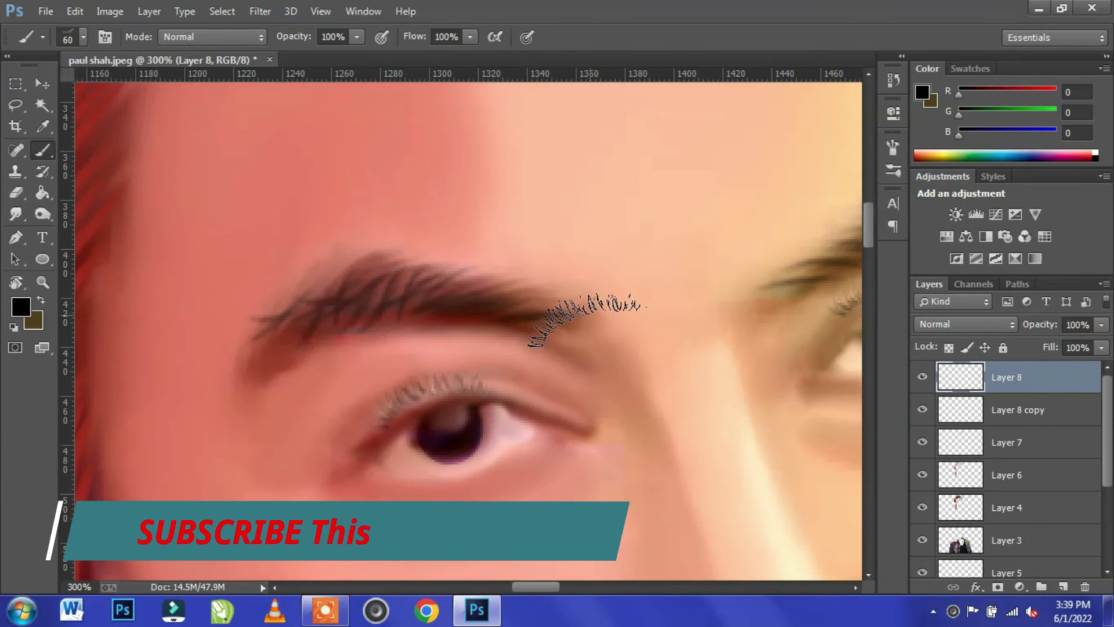
pyautogui.scroll(-3, 627, 320)
pyautogui.scroll(2, 627, 319)
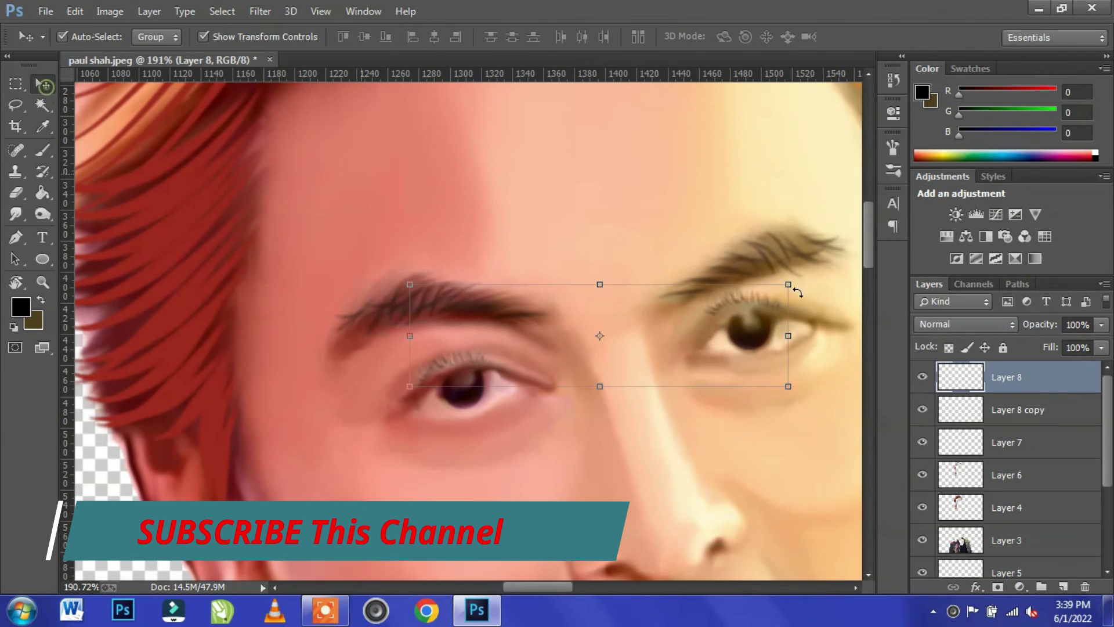
# Step: Tone the eyelash layer with Hue/Saturation: hue +133, saturation -60 and lightness -42
pyautogui.hotkey('ctrl', 'u')
pyautogui.moveTo(836, 228); pyautogui.dragTo(920, 78)
pyautogui.moveTo(960, 189); pyautogui.dragTo(1030, 192)
pyautogui.moveTo(964, 229); pyautogui.dragTo(916, 229)
pyautogui.moveTo(964, 267); pyautogui.dragTo(933, 268)
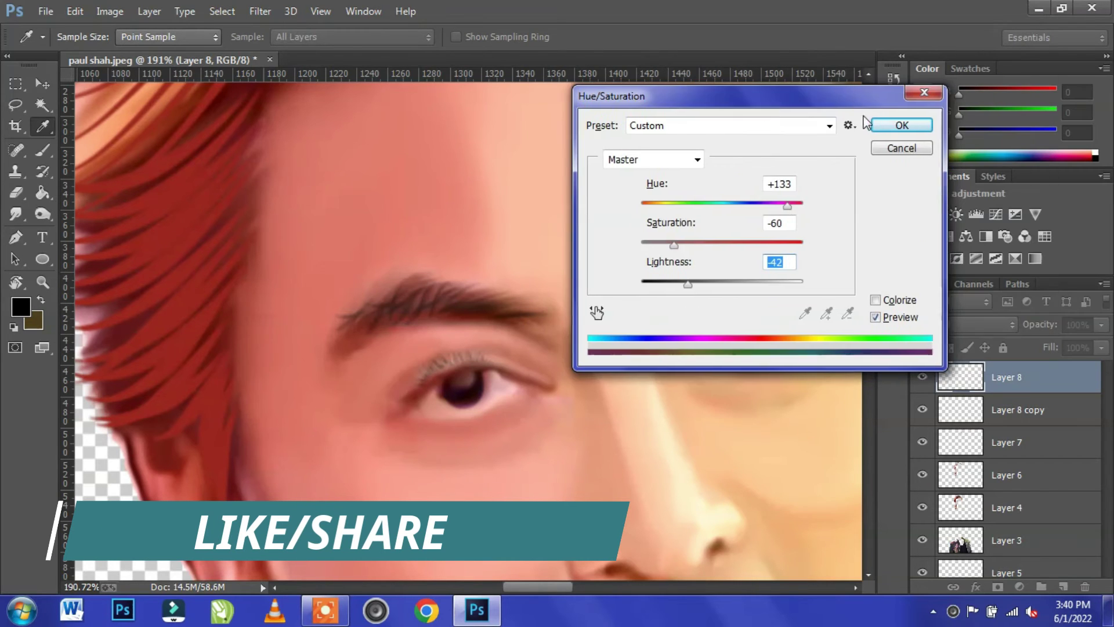
pyautogui.press('Return')
# Step: Lower the eyelash layer's opacity to 44% and check the whole portrait
pyautogui.press('v')
pyautogui.moveTo(1045, 328); pyautogui.dragTo(1026, 328)
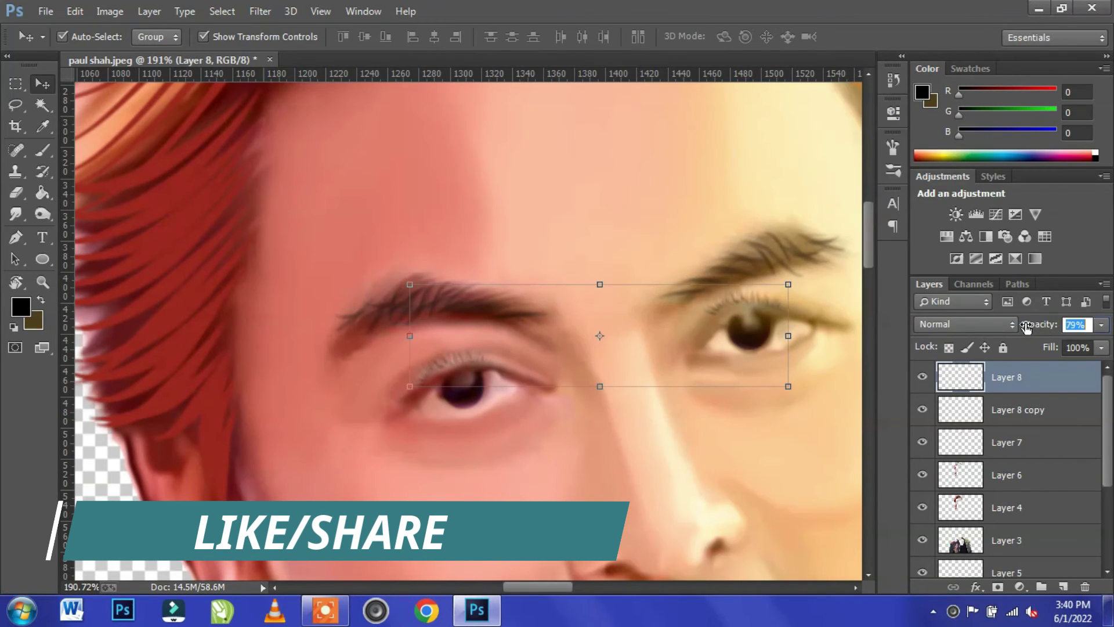
pyautogui.click(589, 267)
pyautogui.hotkey('ctrl', '0')
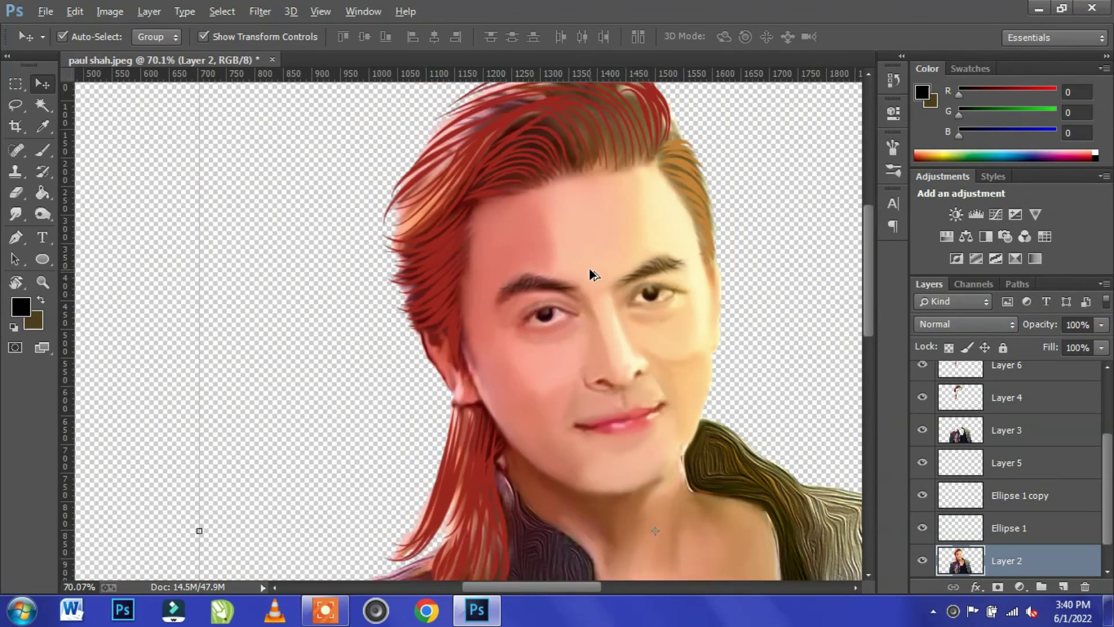
pyautogui.click(700, 139)
pyautogui.scroll(3, 1015, 464)
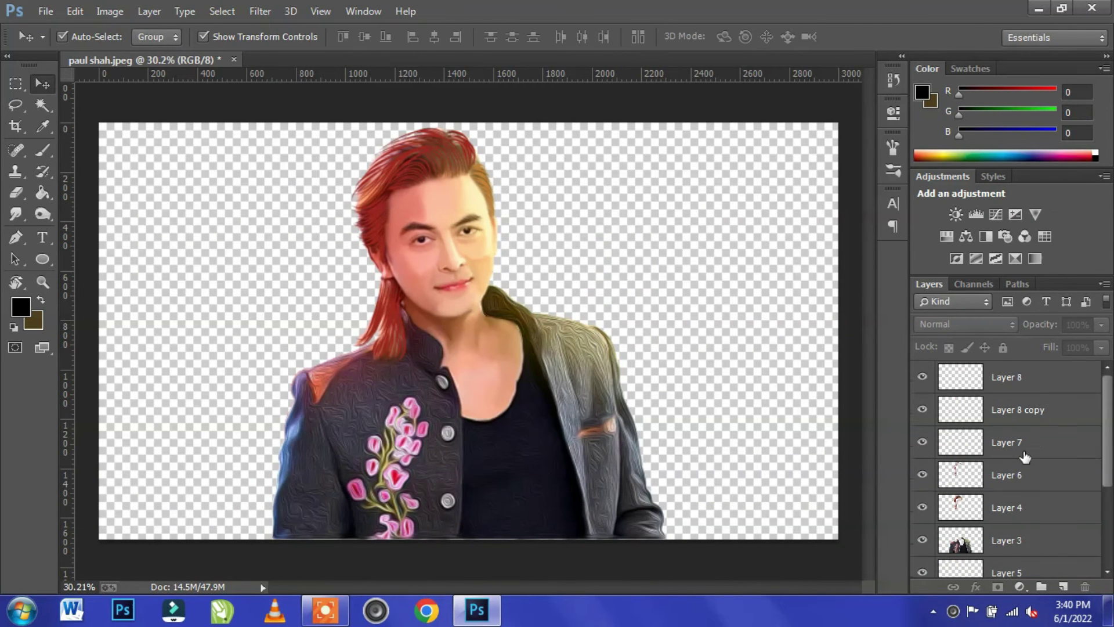
# Step: Group the layers from Layer 8 down to Layer 2 and stamp the visible artwork onto a new merged layer
pyautogui.click(1044, 380)
pyautogui.scroll(-3, 1004, 428)
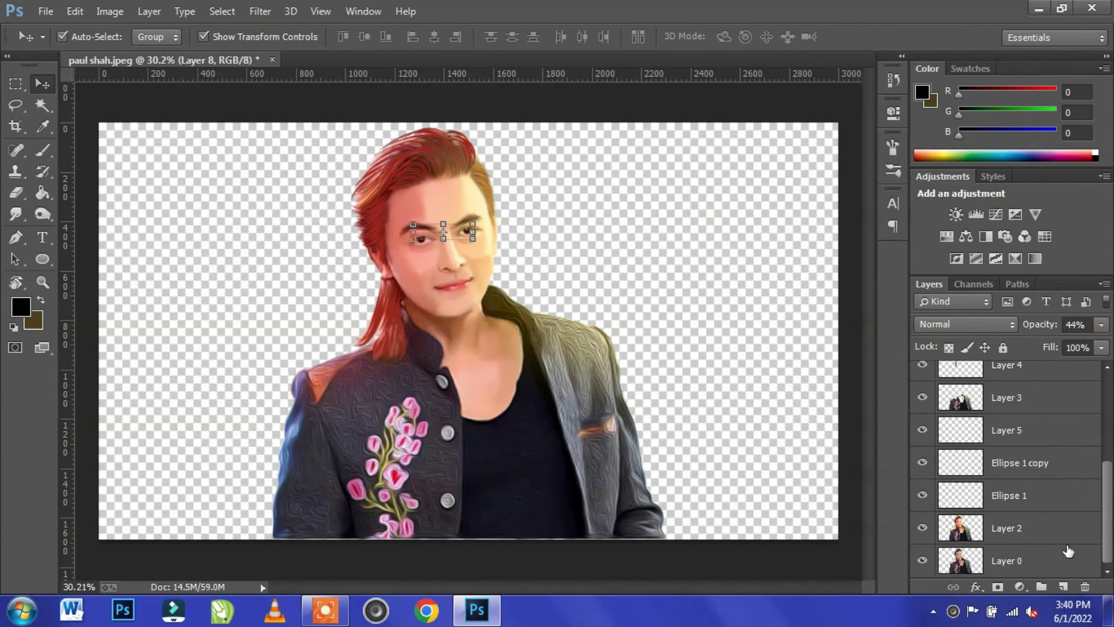
pyautogui.keyDown('shift'); pyautogui.click(1062, 535); pyautogui.keyUp('shift')
pyautogui.hotkey('ctrl', 'g')
pyautogui.hotkey('ctrl', 'alt', 'shift', 'e')
# Step: Open the Camera Raw filter on the merged portrait, set temperature to -11 and raise vibrance to +57
pyautogui.click(260, 12)
pyautogui.click(286, 107)
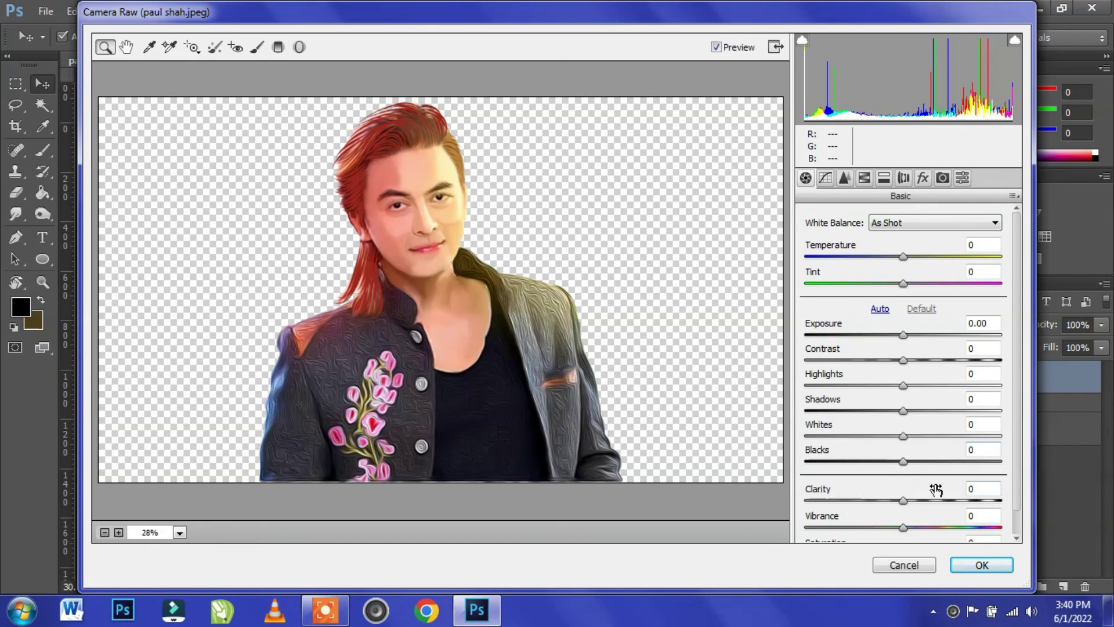
pyautogui.scroll(-1, 937, 490)
pyautogui.moveTo(906, 503); pyautogui.dragTo(946, 489)
pyautogui.moveTo(903, 229); pyautogui.dragTo(898, 221)
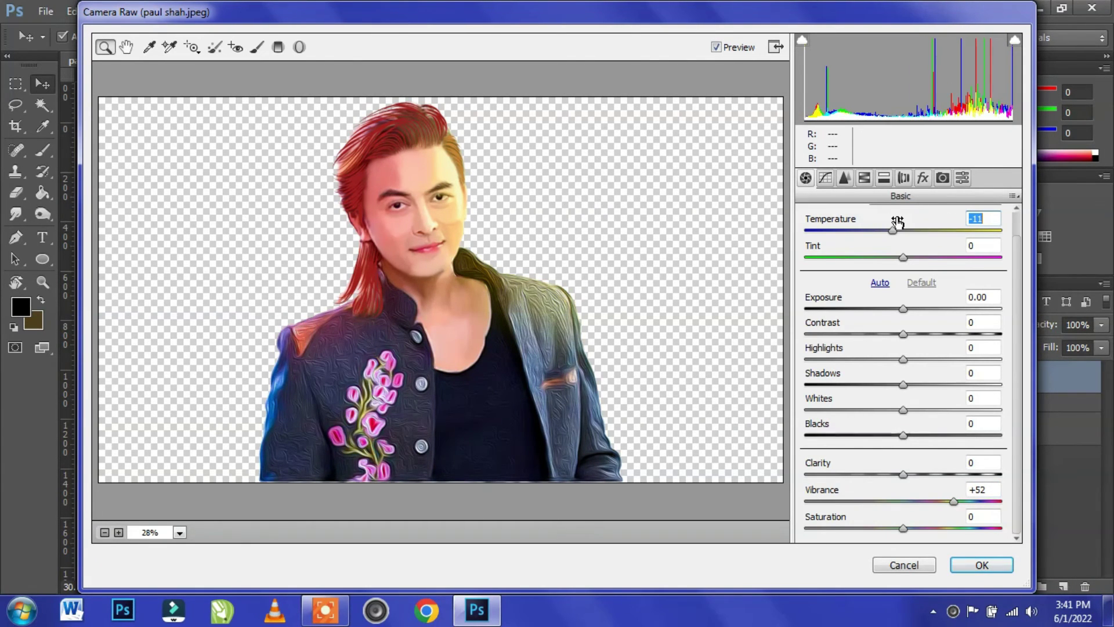
pyautogui.moveTo(954, 500); pyautogui.dragTo(959, 497)
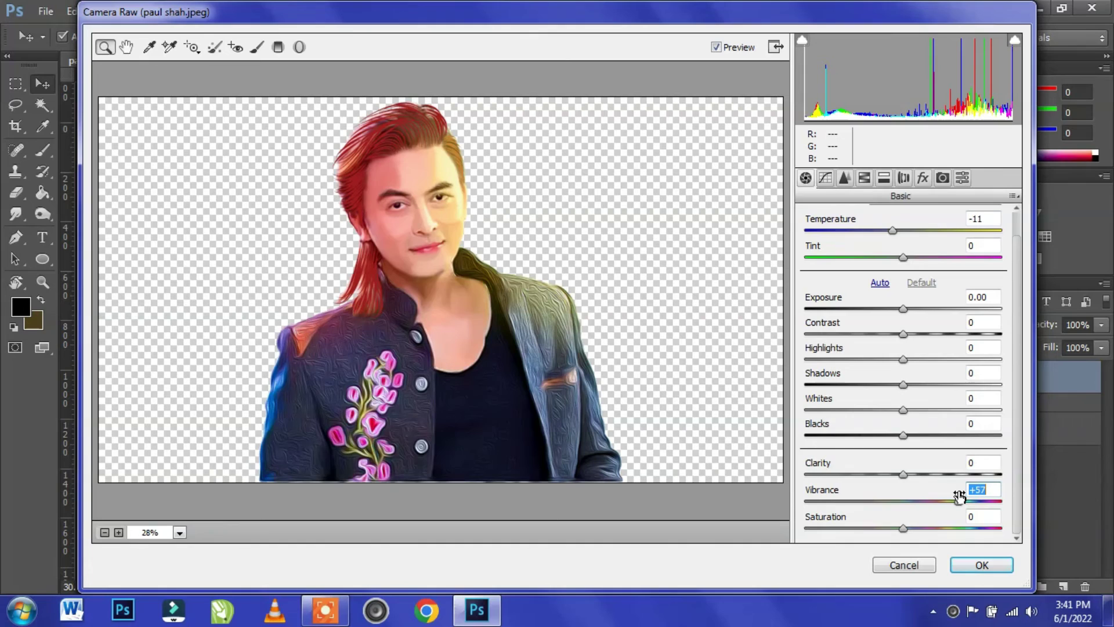
# Step: Adjust individual colours in Camera Raw's hue and saturation controls to shift the portrait's reds toward orange
pyautogui.click(864, 178)
pyautogui.click(851, 240)
pyautogui.moveTo(909, 290); pyautogui.dragTo(899, 321)
pyautogui.click(812, 240)
pyautogui.click(851, 241)
pyautogui.click(806, 179)
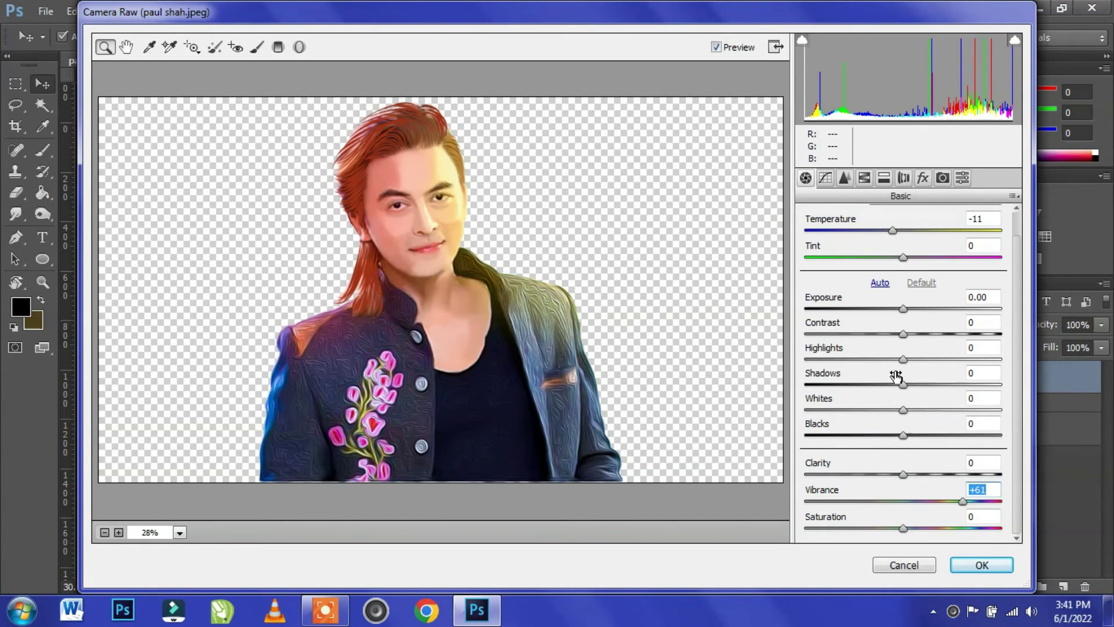
# Step: Set contrast to +40 and vibrance to +72 in Camera Raw and apply the filter
pyautogui.moveTo(903, 331); pyautogui.dragTo(936, 330)
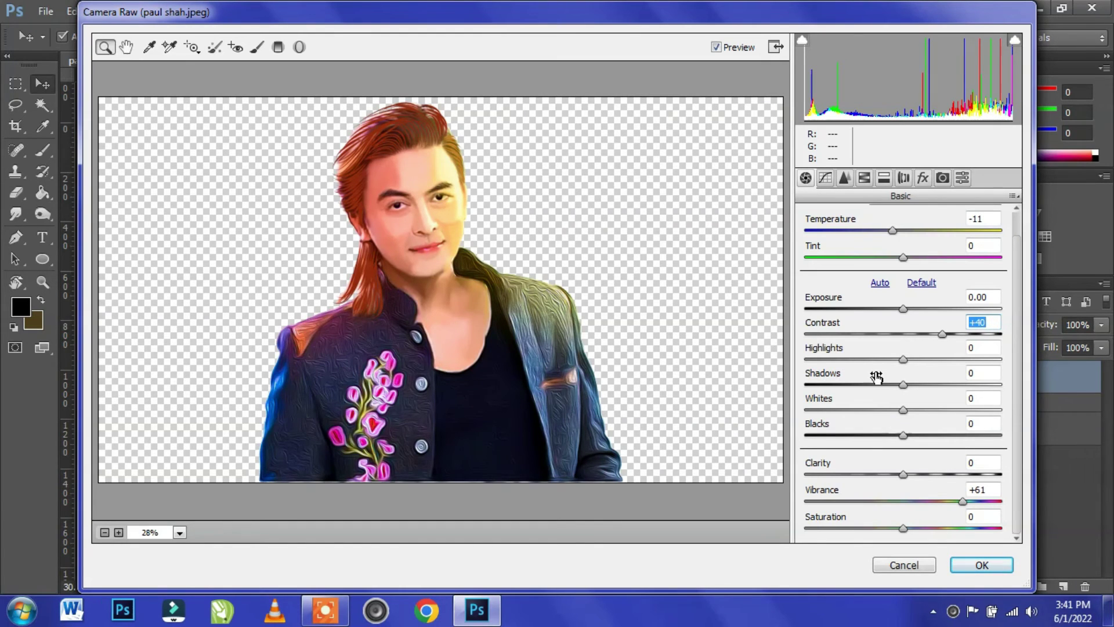
pyautogui.moveTo(965, 505); pyautogui.dragTo(973, 509)
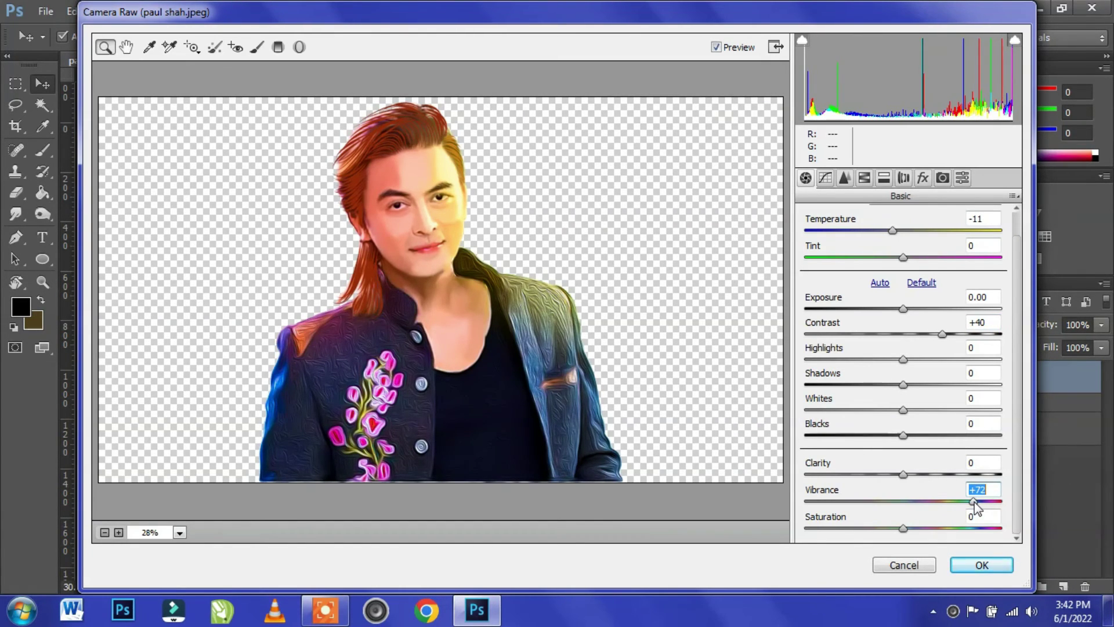
pyautogui.press('Return')
# Step: Add a new layer directly below the merged portrait and fill it with white
pyautogui.click(987, 403)
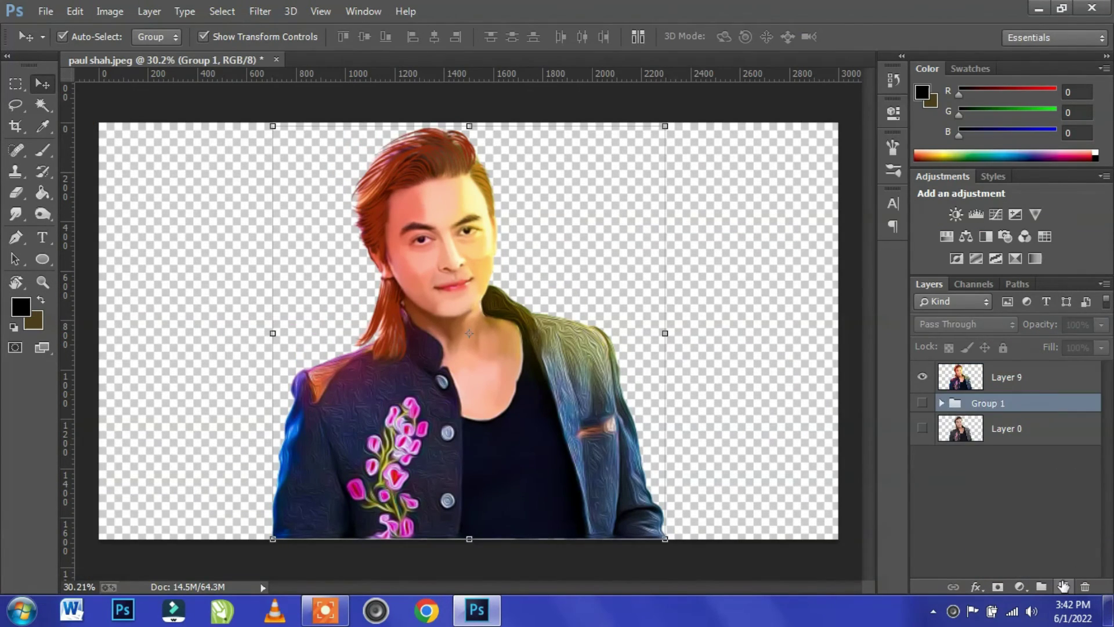
pyautogui.hotkey('ctrl', 'shift', 'alt', 'n')
pyautogui.click(40, 297)
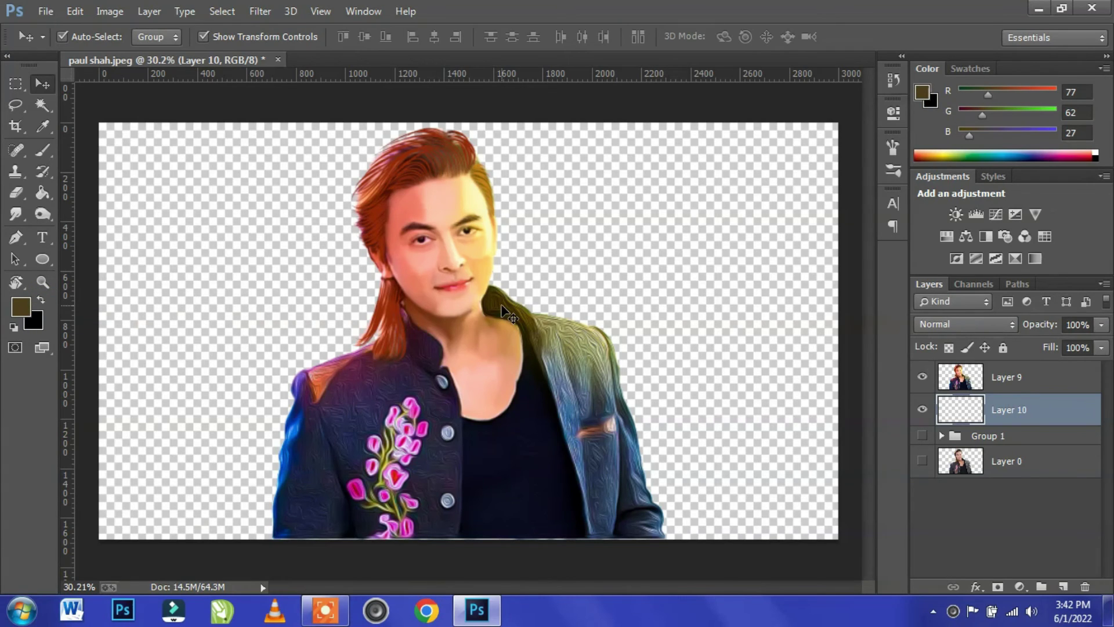
pyautogui.hotkey('alt', 'BackSpace')
pyautogui.hotkey('ctrl', 'z')
pyautogui.click(14, 327)
pyautogui.click(40, 300)
pyautogui.hotkey('alt', 'BackSpace')
# Step: Choose a soft irregular brush at 600 px and sample slate blue (R54 G98 B135) from the jacket as the paint colour
pyautogui.press('b')
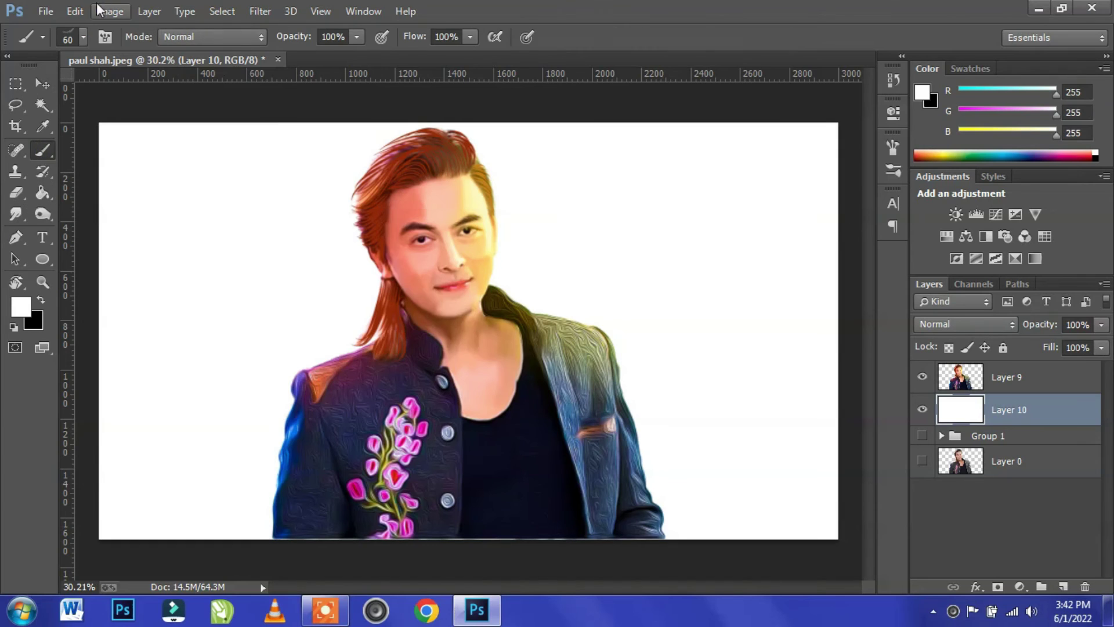
pyautogui.click(83, 36)
pyautogui.scroll(-5, 191, 290)
pyautogui.scroll(2, 226, 219)
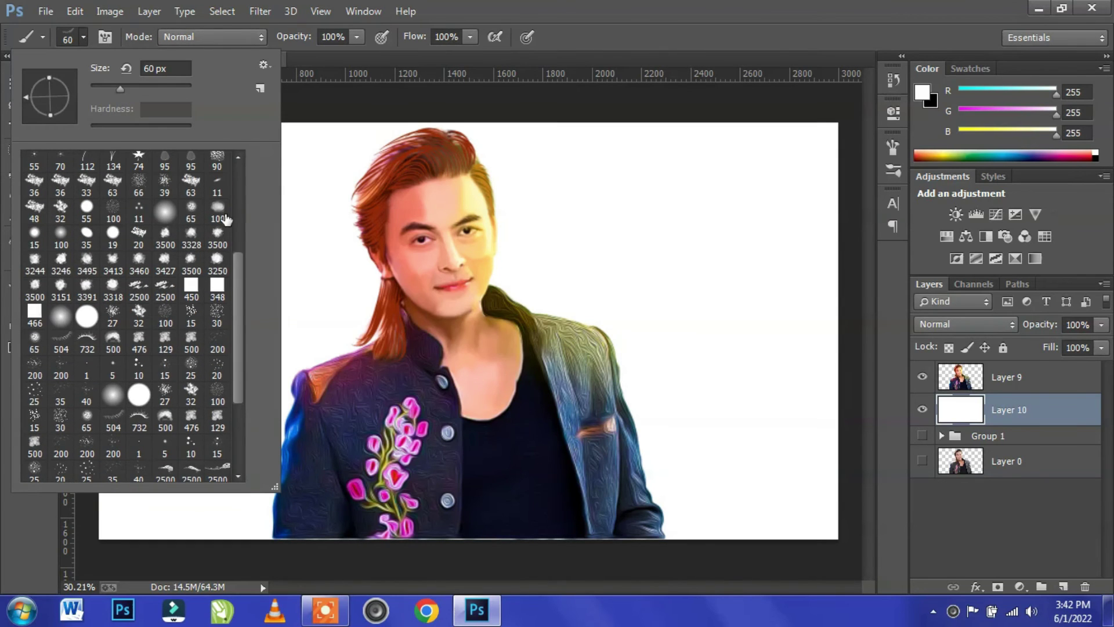
pyautogui.doubleClick(214, 208)
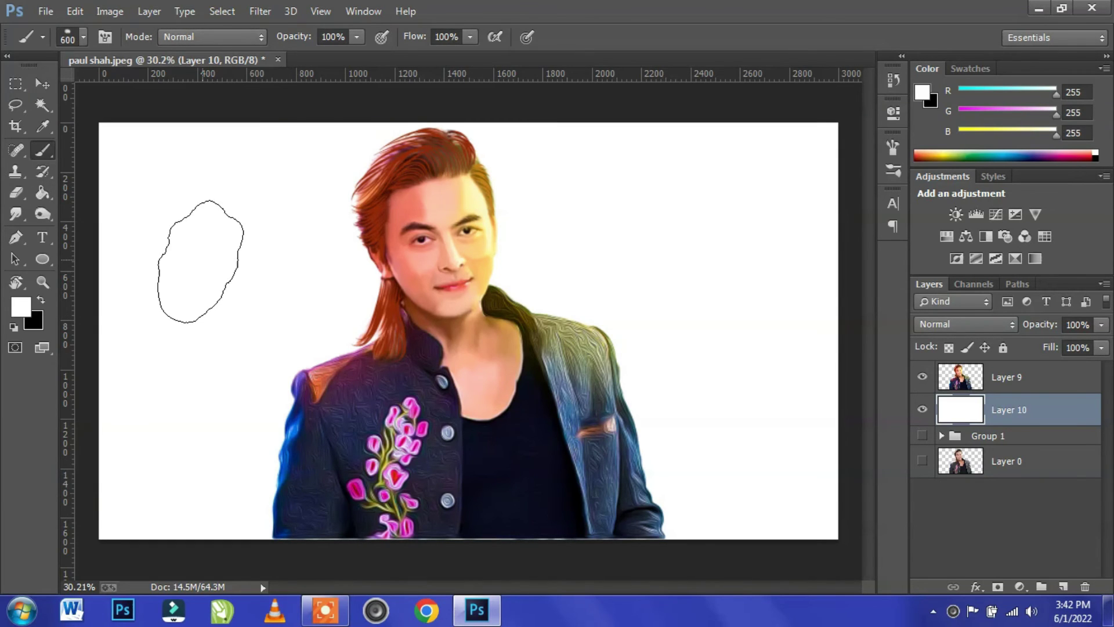
pyautogui.click(21, 306)
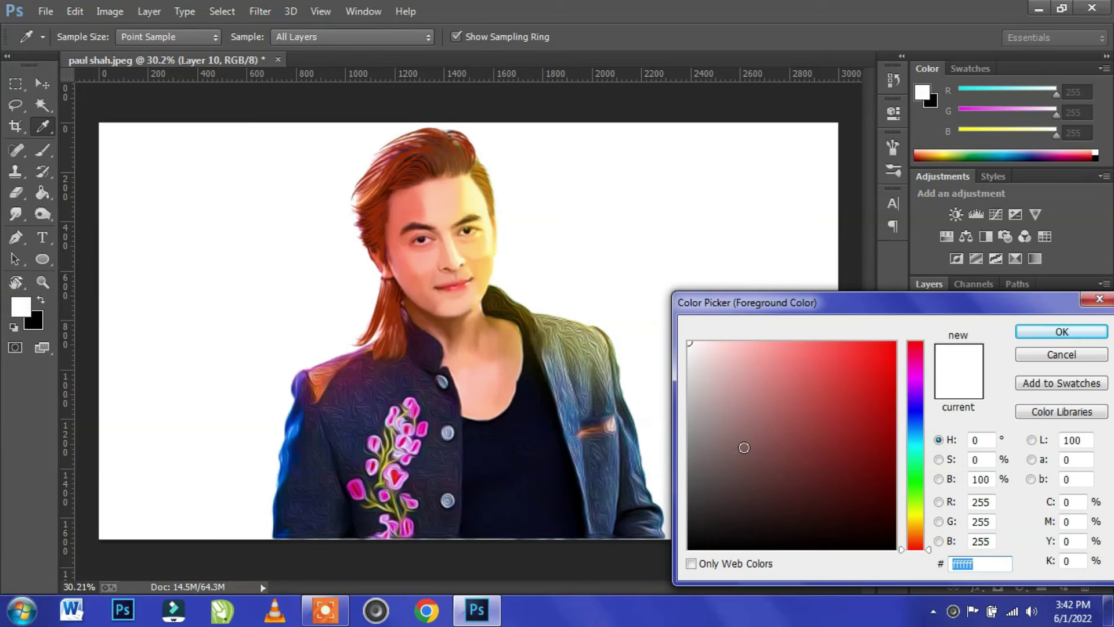
pyautogui.click(572, 404)
pyautogui.click(1066, 334)
pyautogui.moveTo(569, 241); pyautogui.dragTo(734, 308)
pyautogui.moveTo(711, 223); pyautogui.dragTo(794, 189)
pyautogui.hotkey('ctrl', 'alt', 'z')
pyautogui.hotkey('ctrl', 'alt', 'z')
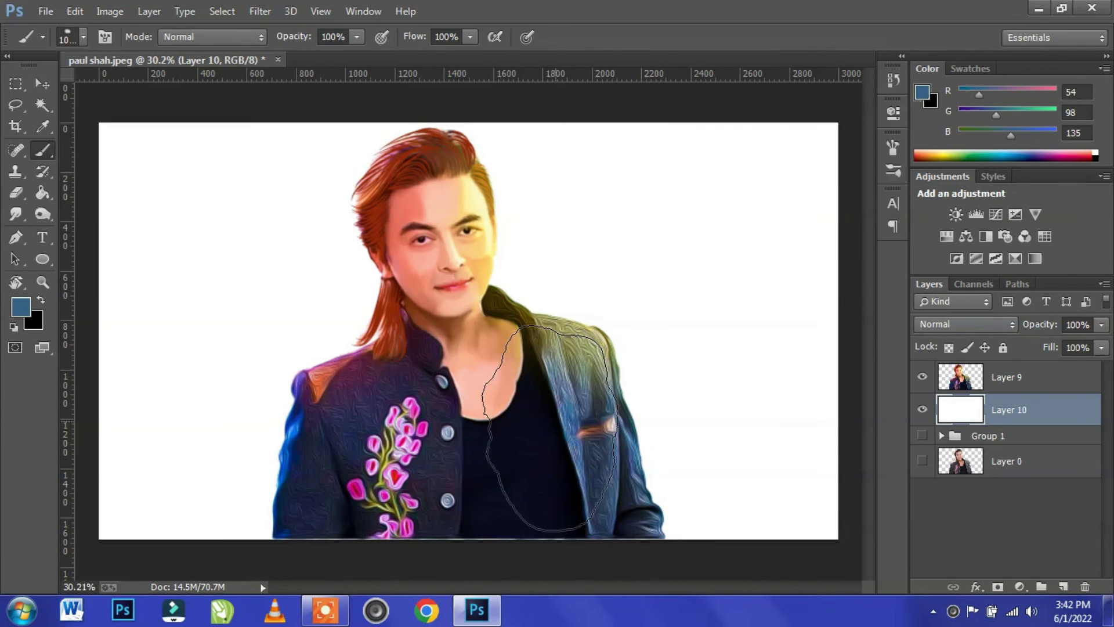
# Step: Paint slate blue across the white background and brush a lighter blue (R114 G166 B210) over both sides
pyautogui.moveTo(311, 324)
pyautogui.mouseDown()
pyautogui.moveTo(590, 323)
pyautogui.moveTo(339, 270)
pyautogui.moveTo(721, 411)
pyautogui.moveTo(311, 186)
pyautogui.moveTo(746, 385)
pyautogui.moveTo(221, 192)
pyautogui.moveTo(809, 410)
pyautogui.mouseUp()
pyautogui.click(21, 307)
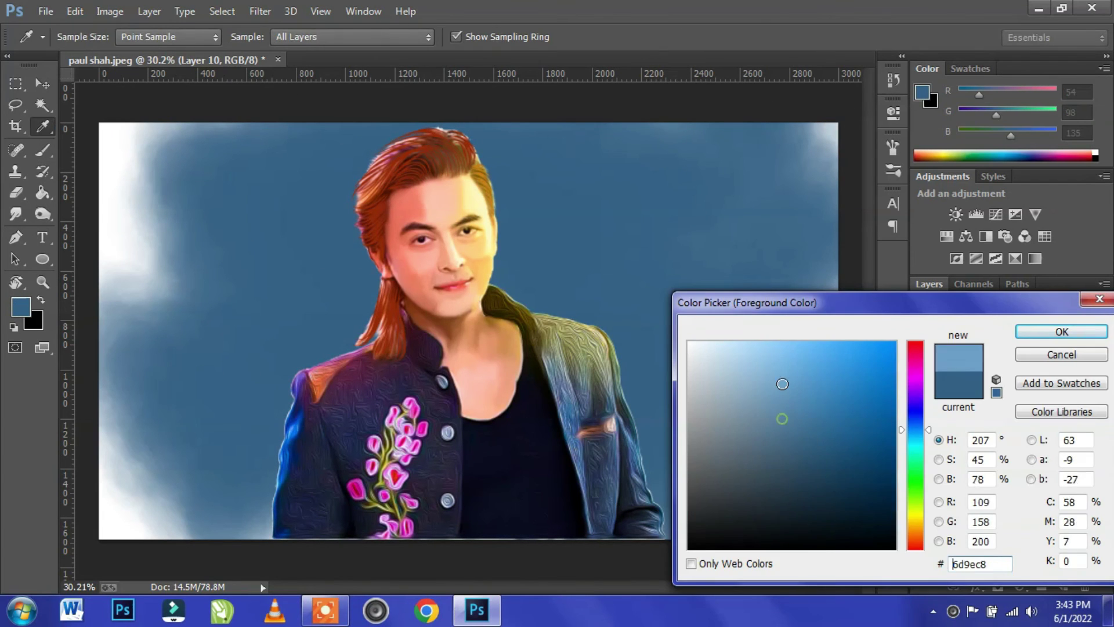
pyautogui.click(783, 375)
pyautogui.click(1061, 332)
pyautogui.moveTo(580, 174)
pyautogui.mouseDown()
pyautogui.moveTo(771, 435)
pyautogui.moveTo(219, 447)
pyautogui.moveTo(3, 293)
pyautogui.mouseUp()
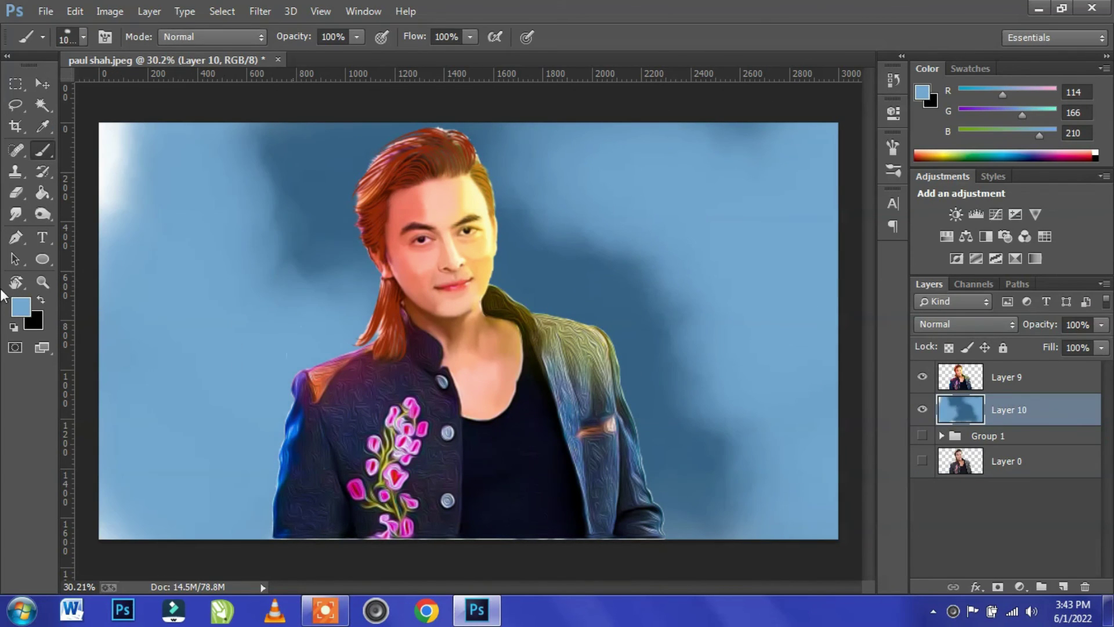
# Step: Brush pale blue (R168 G209 B243) over the background on both sides of the man
pyautogui.click(20, 306)
pyautogui.click(751, 348)
pyautogui.click(1062, 331)
pyautogui.moveTo(580, 377)
pyautogui.mouseDown()
pyautogui.moveTo(772, 287)
pyautogui.moveTo(784, 493)
pyautogui.mouseUp()
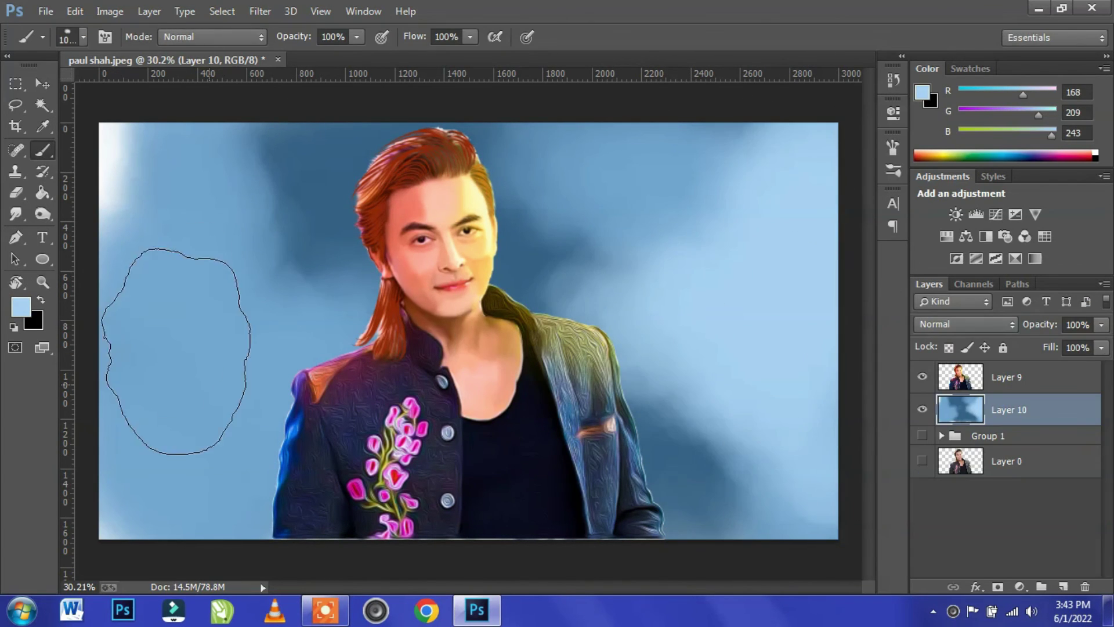
pyautogui.moveTo(175, 351); pyautogui.dragTo(469, 529)
# Step: Pick orange f6aa07, set the brush opacity to 22% and paint a soft glow beside the yellow-lit side of the man
pyautogui.click(21, 305)
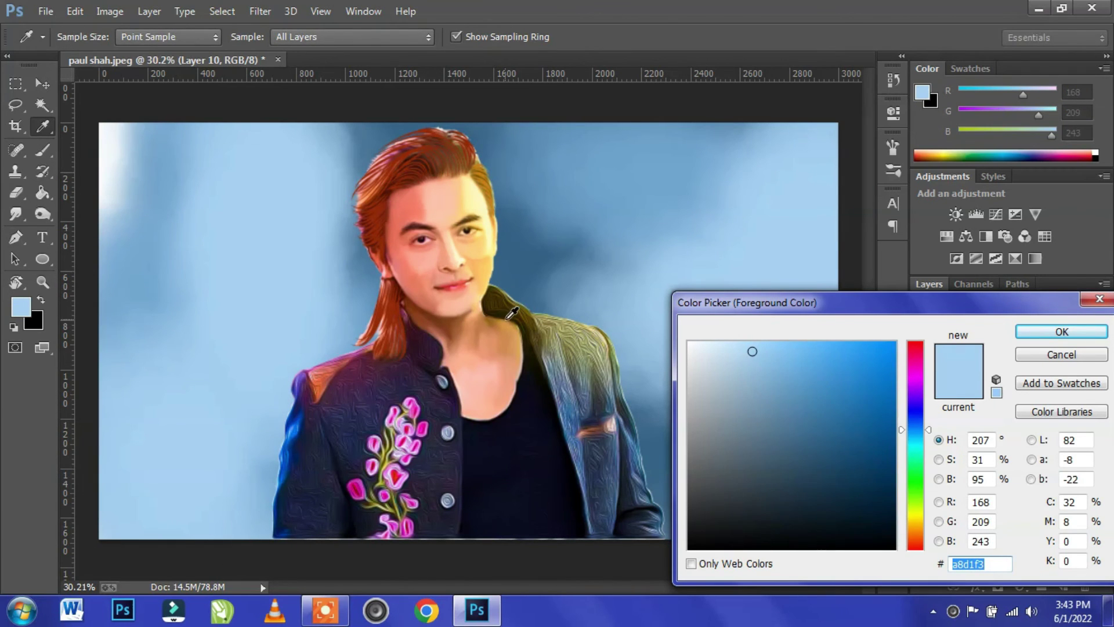
pyautogui.click(512, 314)
pyautogui.click(891, 348)
pyautogui.click(913, 526)
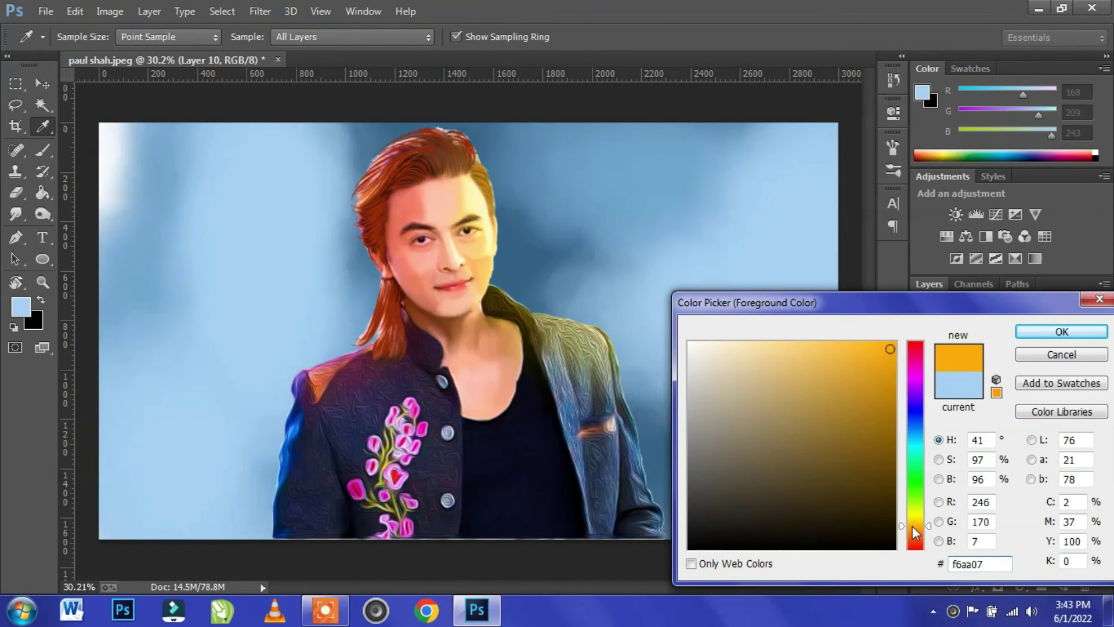
pyautogui.click(1062, 331)
pyautogui.moveTo(551, 174); pyautogui.dragTo(664, 372)
pyautogui.hotkey('ctrl', 'z')
pyautogui.click(358, 37)
pyautogui.moveTo(580, 244)
pyautogui.mouseDown()
pyautogui.moveTo(610, 273)
pyautogui.moveTo(548, 291)
pyautogui.moveTo(537, 187)
pyautogui.moveTo(500, 344)
pyautogui.moveTo(568, 278)
pyautogui.mouseUp()
pyautogui.moveTo(780, 162)
pyautogui.mouseDown()
pyautogui.moveTo(488, 313)
pyautogui.moveTo(439, 163)
pyautogui.moveTo(566, 220)
pyautogui.mouseUp()
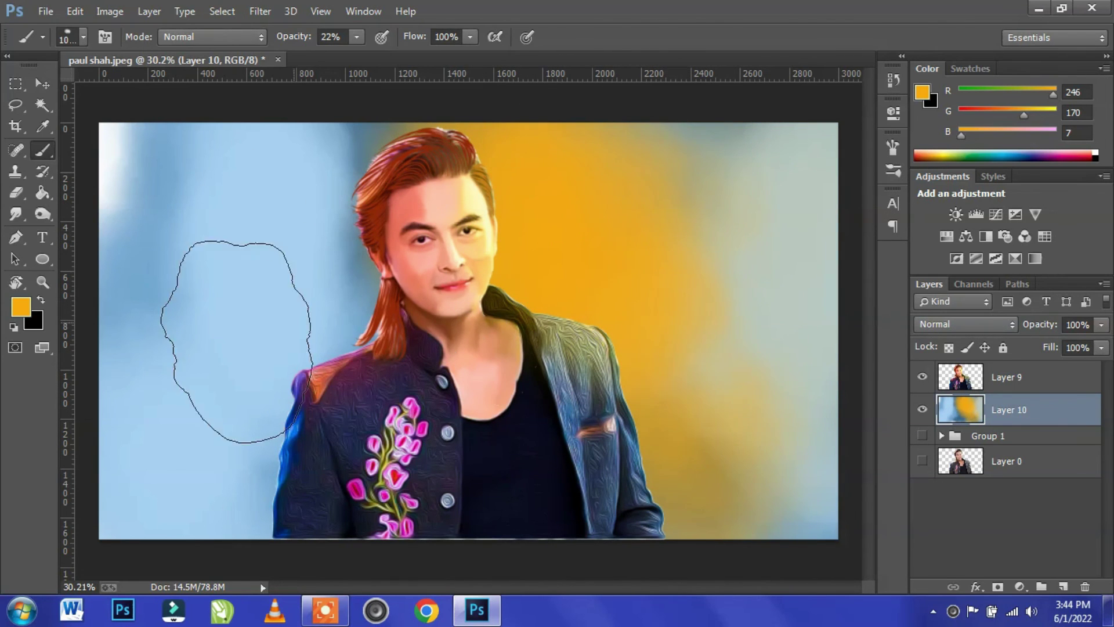
# Step: Sample a red from the hair and paint it into the background behind the red-lit side of the head
pyautogui.click(20, 307)
pyautogui.click(401, 157)
pyautogui.click(1055, 332)
pyautogui.moveTo(360, 128)
pyautogui.mouseDown()
pyautogui.moveTo(359, 180)
pyautogui.moveTo(337, 261)
pyautogui.moveTo(250, 482)
pyautogui.moveTo(131, 442)
pyautogui.moveTo(373, 124)
pyautogui.moveTo(391, 166)
pyautogui.mouseUp()
# Step: Set the colour to magenta (R255 G0 B186) and brush it over the background's left side and across the right side
pyautogui.click(21, 307)
pyautogui.click(356, 489)
pyautogui.click(1061, 332)
pyautogui.moveTo(168, 337)
pyautogui.mouseDown()
pyautogui.moveTo(275, 161)
pyautogui.moveTo(219, 466)
pyautogui.moveTo(150, 483)
pyautogui.mouseUp()
pyautogui.click(136, 128)
pyautogui.click(813, 180)
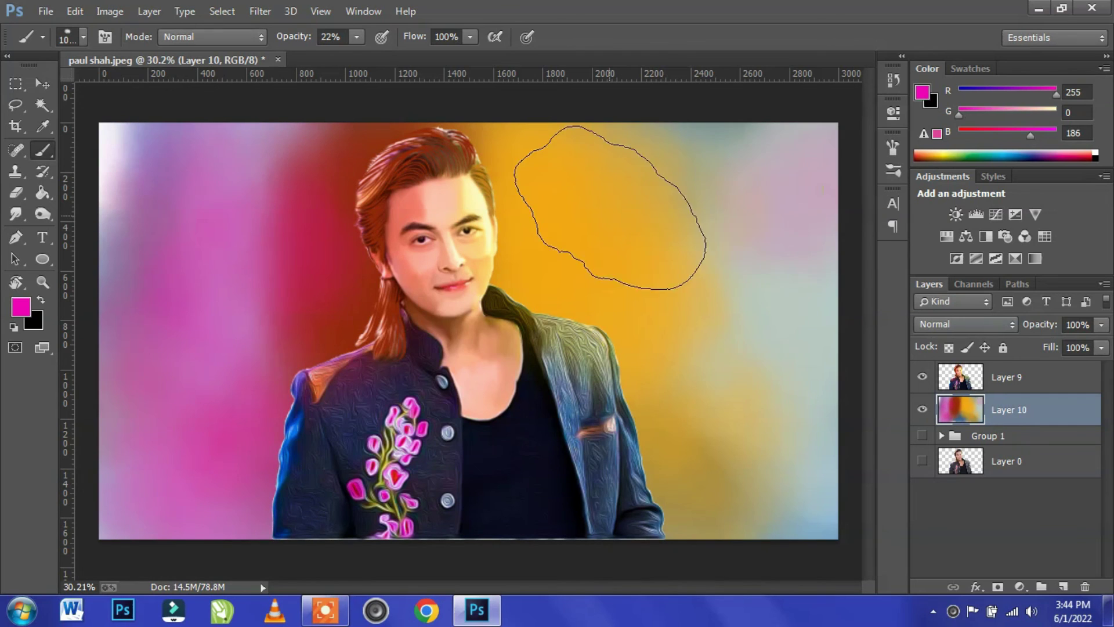
pyautogui.moveTo(610, 204); pyautogui.dragTo(812, 459)
# Step: Set the colour to yellow (R252 G255 B0) and paint it beside the yellow-lit face and shoulder
pyautogui.click(543, 163)
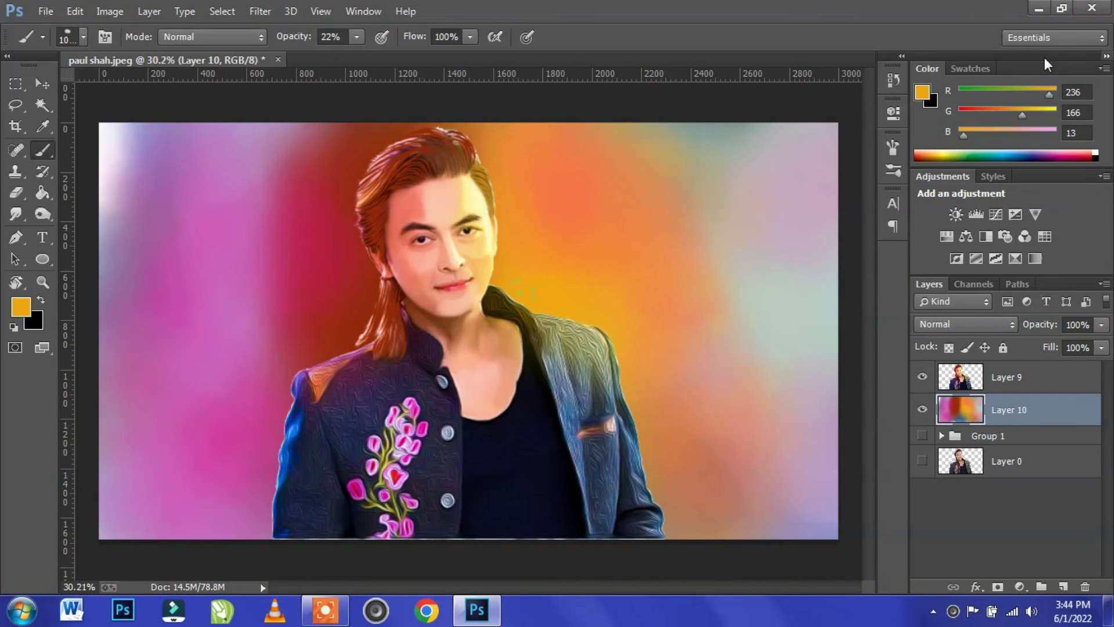
pyautogui.click(23, 303)
pyautogui.click(894, 343)
pyautogui.click(917, 515)
pyautogui.click(1061, 331)
pyautogui.moveTo(502, 228)
pyautogui.mouseDown()
pyautogui.moveTo(518, 340)
pyautogui.moveTo(656, 465)
pyautogui.mouseUp()
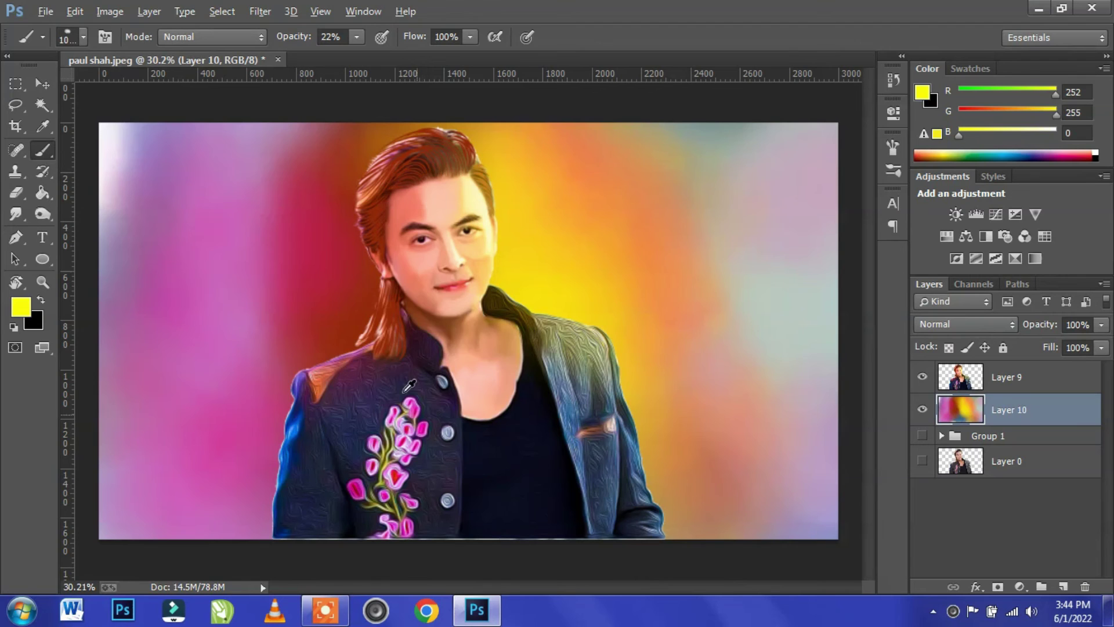
# Step: Blend sampled coral, golden yellow and near-white tones into the background, then brush dark red (R146 G41 B6) left of the hair
pyautogui.keyDown('alt'); pyautogui.click(321, 367); pyautogui.keyUp('alt')
pyautogui.keyDown('alt'); pyautogui.click(463, 276); pyautogui.keyUp('alt')
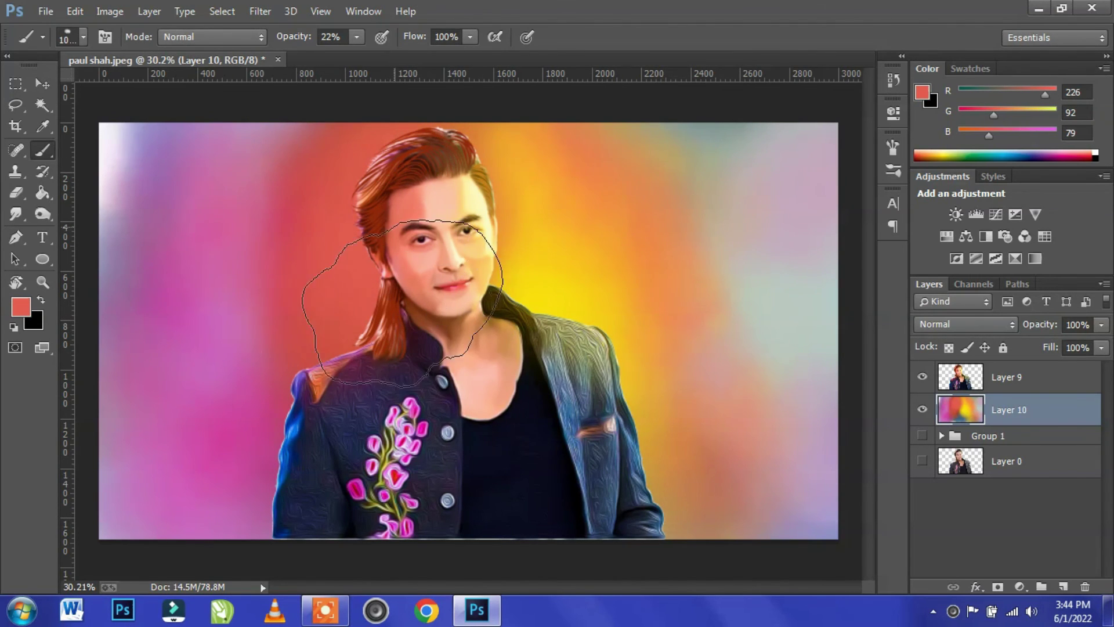
pyautogui.keyDown('alt'); pyautogui.click(533, 268); pyautogui.keyUp('alt')
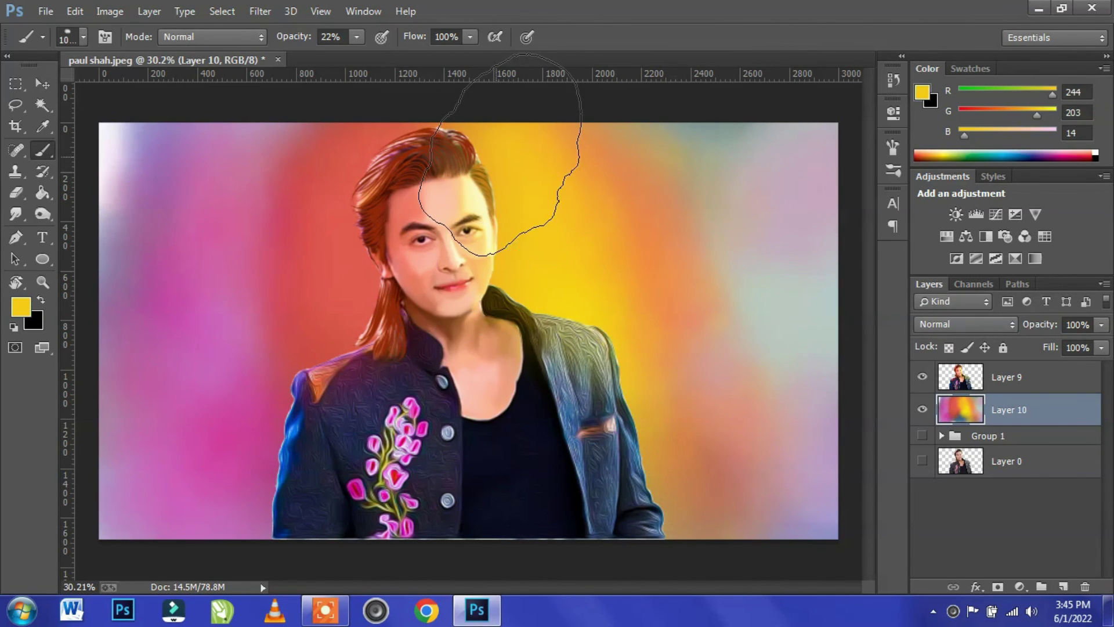
pyautogui.keyDown('alt'); pyautogui.click(103, 170); pyautogui.keyUp('alt')
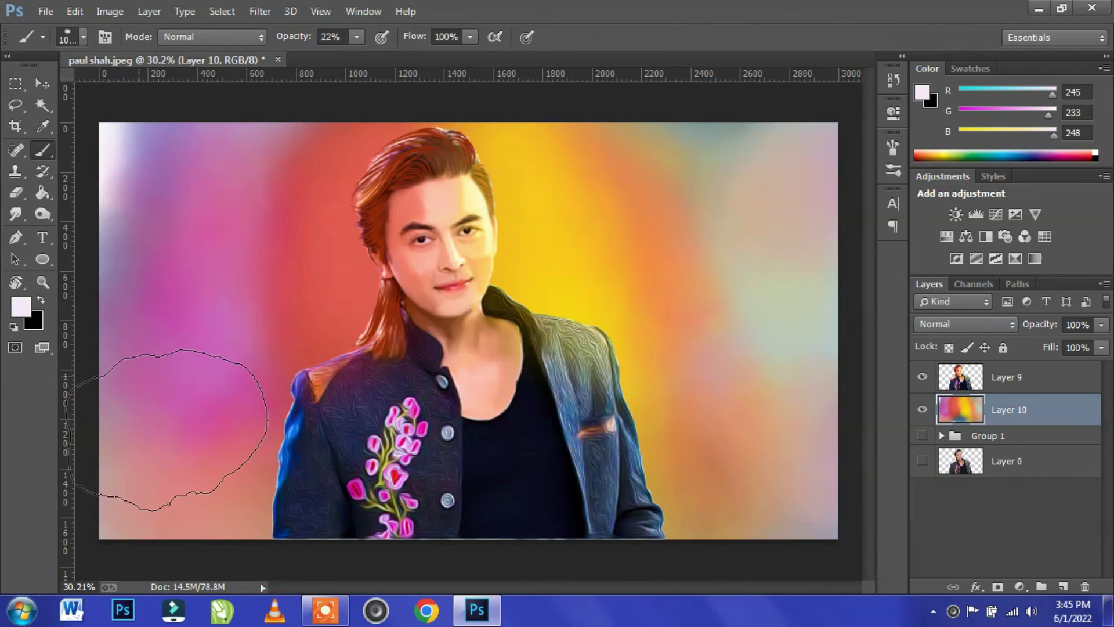
pyautogui.keyDown('alt'); pyautogui.click(474, 136); pyautogui.keyUp('alt')
pyautogui.moveTo(314, 273); pyautogui.dragTo(244, 325)
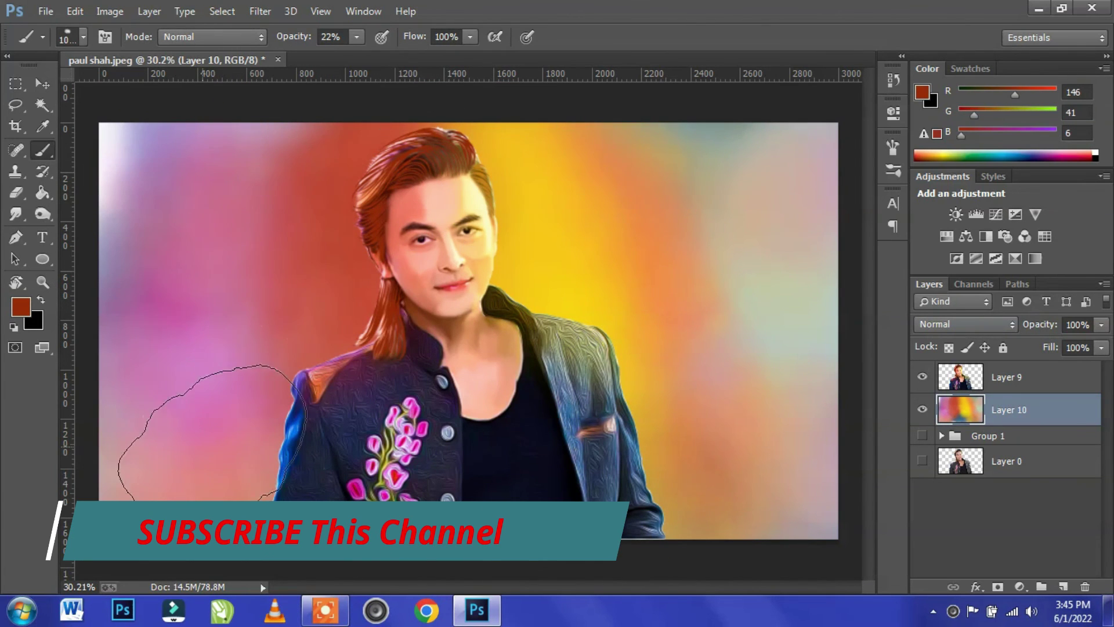
# Step: Sample a grey-blue (R133 G152 B184) and brush it softly over the upper-left background beside the hair
pyautogui.keyDown('alt'); pyautogui.click(305, 410); pyautogui.keyUp('alt')
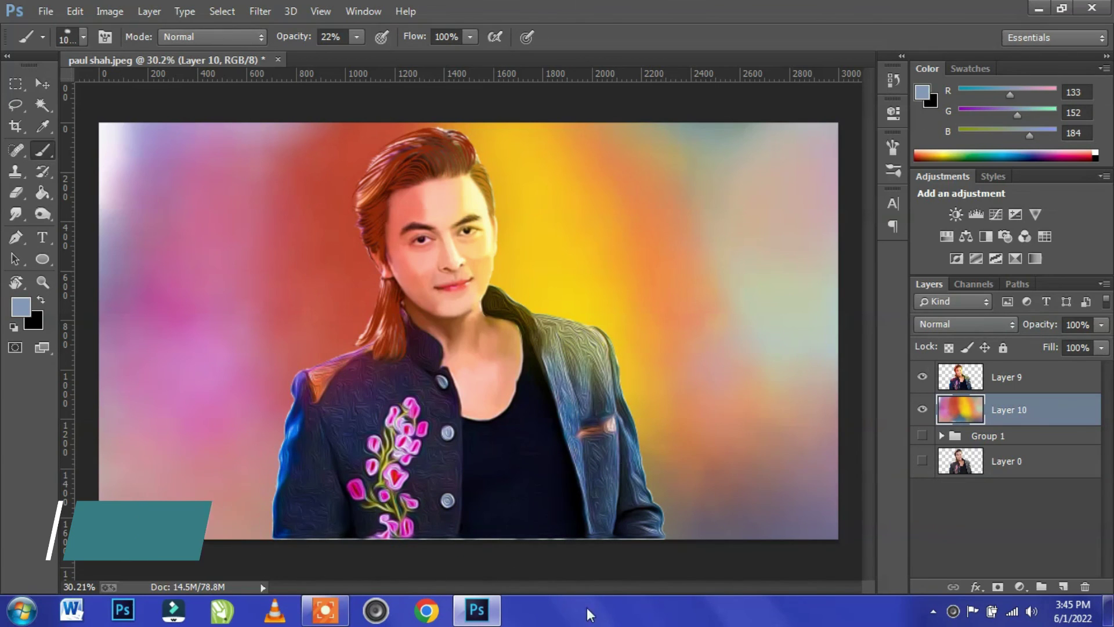
pyautogui.moveTo(174, 74); pyautogui.dragTo(149, 135)
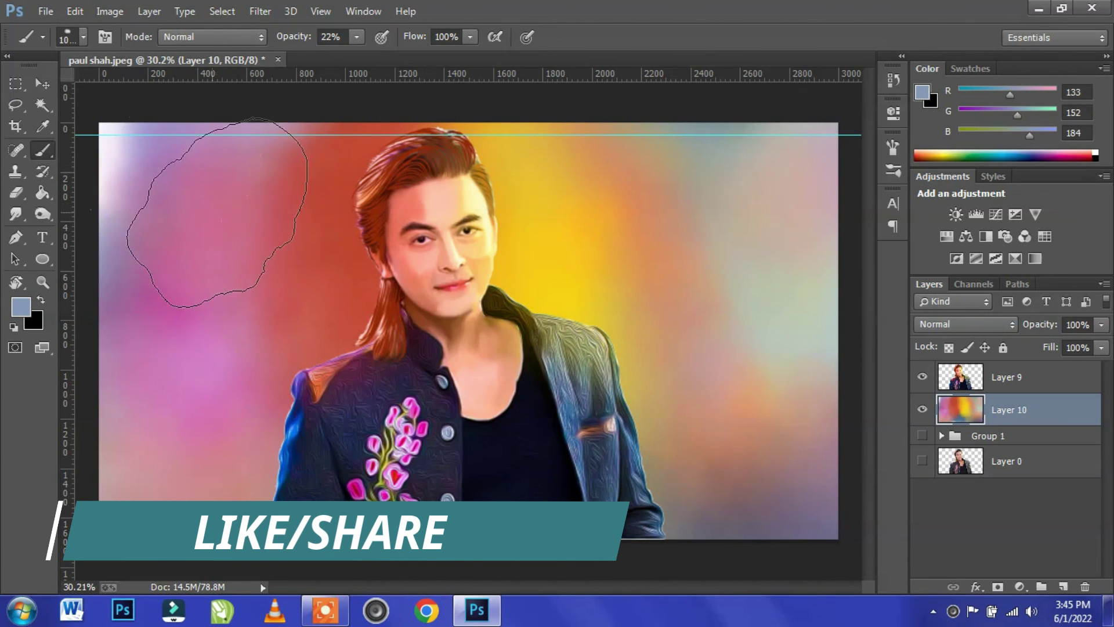
pyautogui.moveTo(273, 140)
pyautogui.mouseDown()
pyautogui.moveTo(140, 163)
pyautogui.moveTo(180, 385)
pyautogui.moveTo(336, 199)
pyautogui.mouseUp()
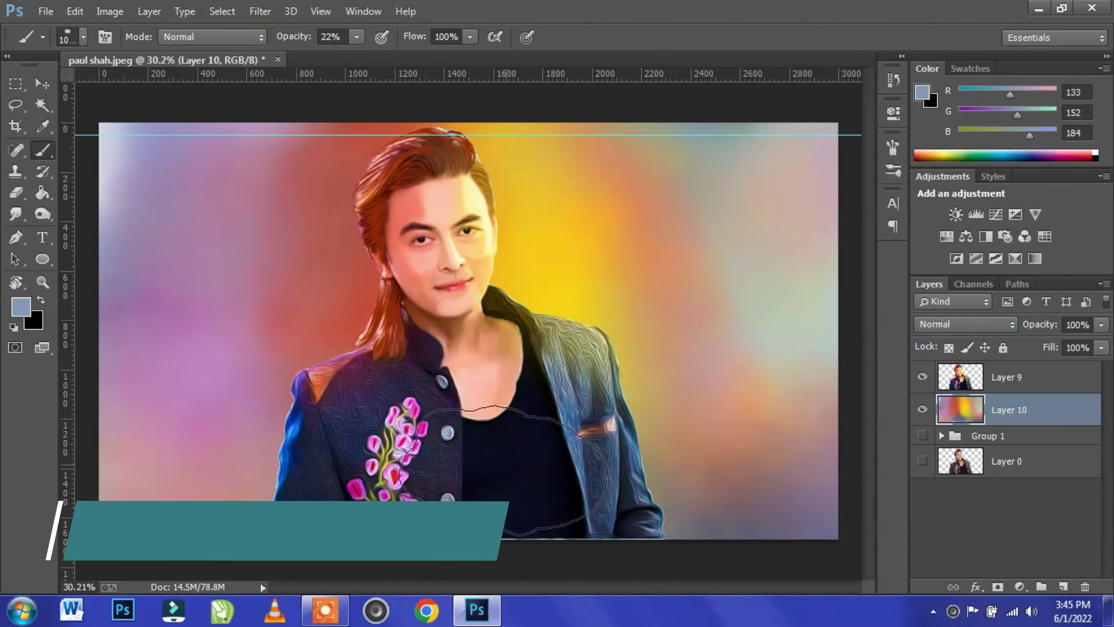
pyautogui.click(41, 85)
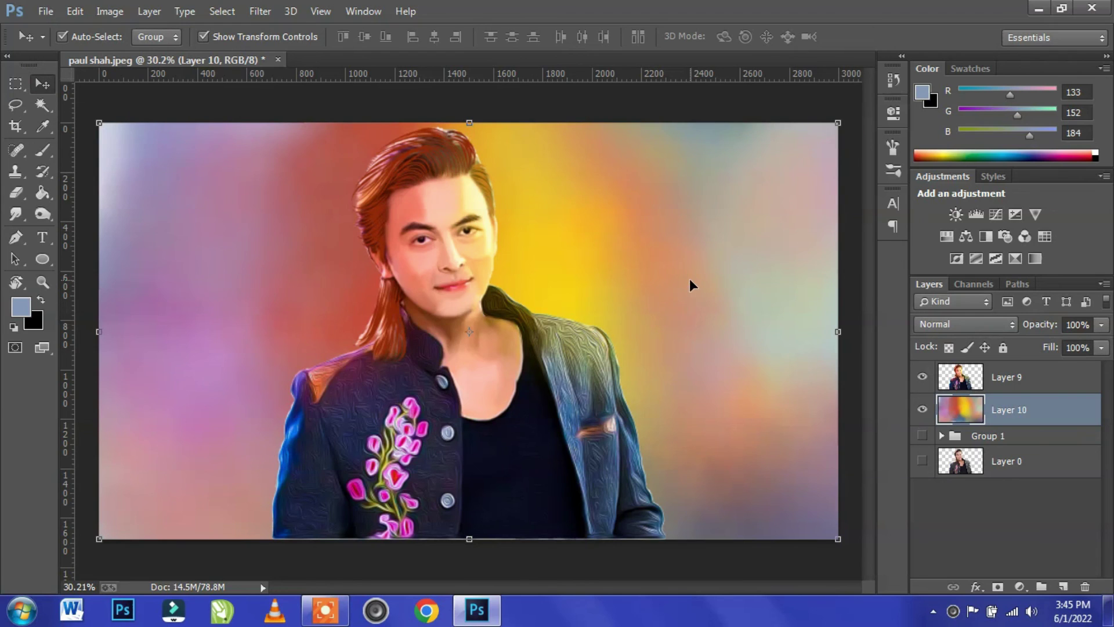
# Step: Fade the bottom edge of the portrait on Layer 9 by deleting a rectangular strip with a 50 px feather
pyautogui.click(1026, 388)
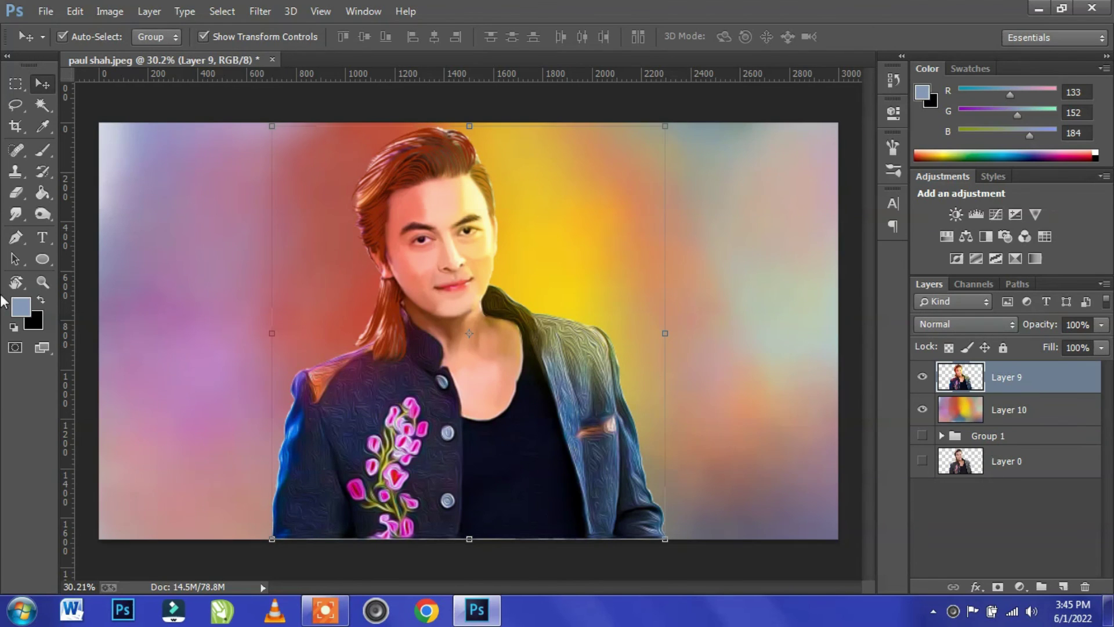
pyautogui.click(15, 84)
pyautogui.moveTo(233, 508); pyautogui.dragTo(717, 557)
pyautogui.hotkey('shift', 'F6')
pyautogui.write('50')
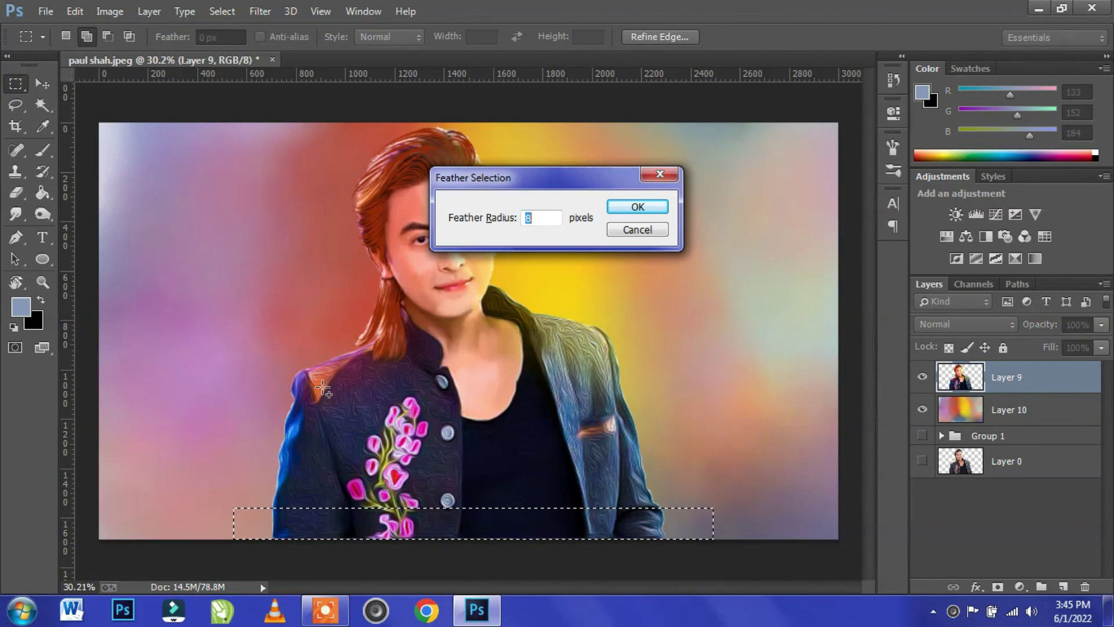
pyautogui.press('Return')
pyautogui.press('Delete')
pyautogui.hotkey('ctrl', 'd')
pyautogui.press('v')
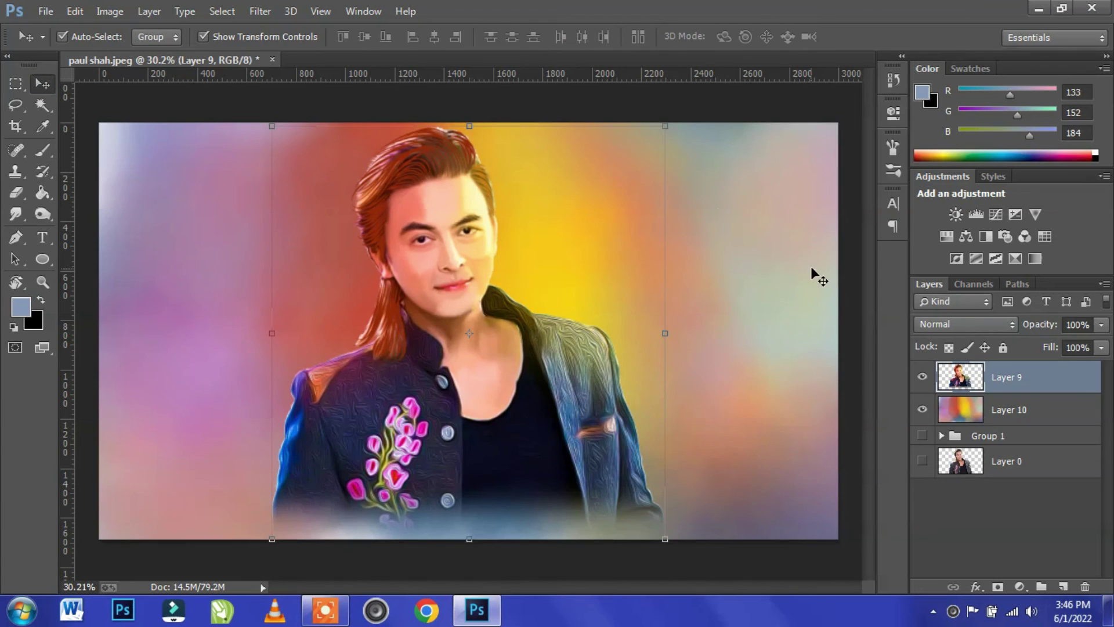
# Step: Set the brush opacity to 100% and choose a 2500 px rough paint-stroke brush tip
pyautogui.click(851, 262)
pyautogui.click(42, 150)
pyautogui.click(357, 36)
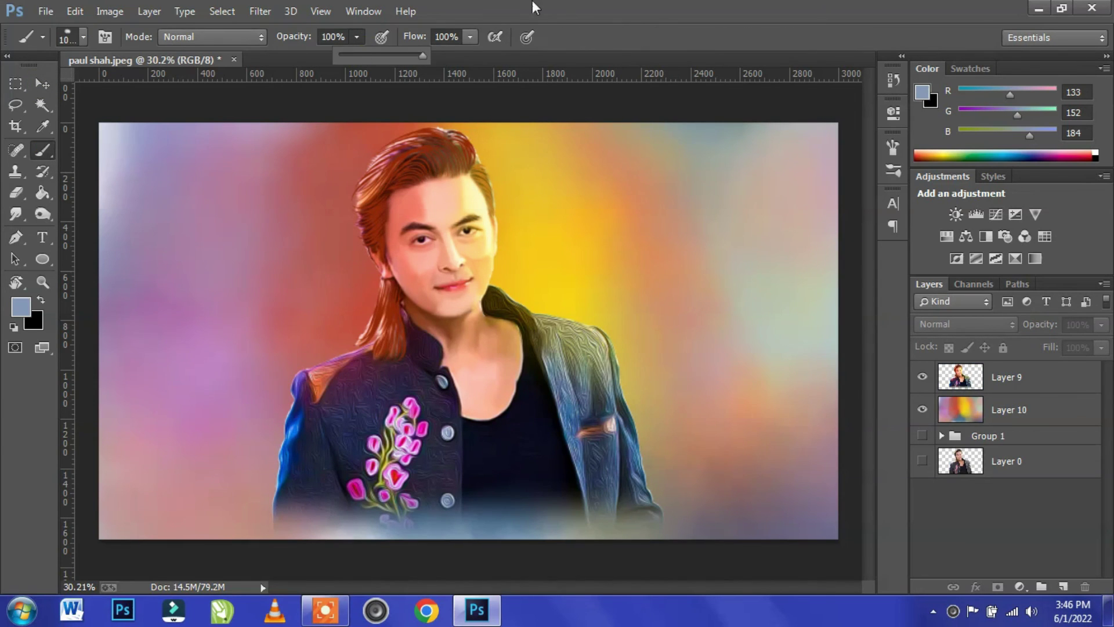
pyautogui.click(81, 37)
pyautogui.scroll(-5, 244, 313)
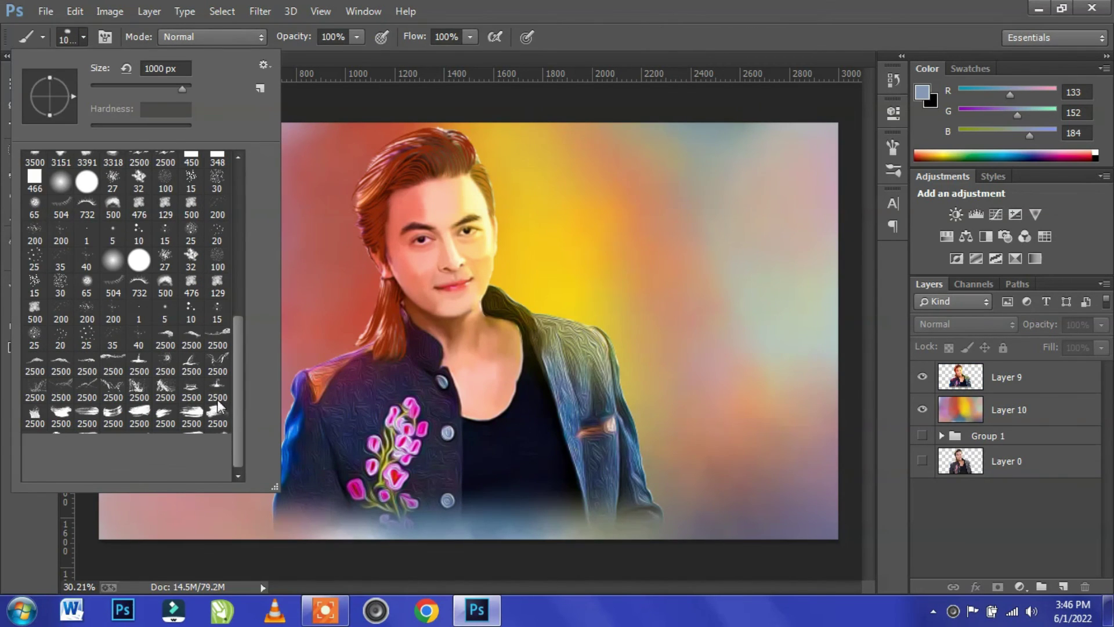
pyautogui.doubleClick(66, 471)
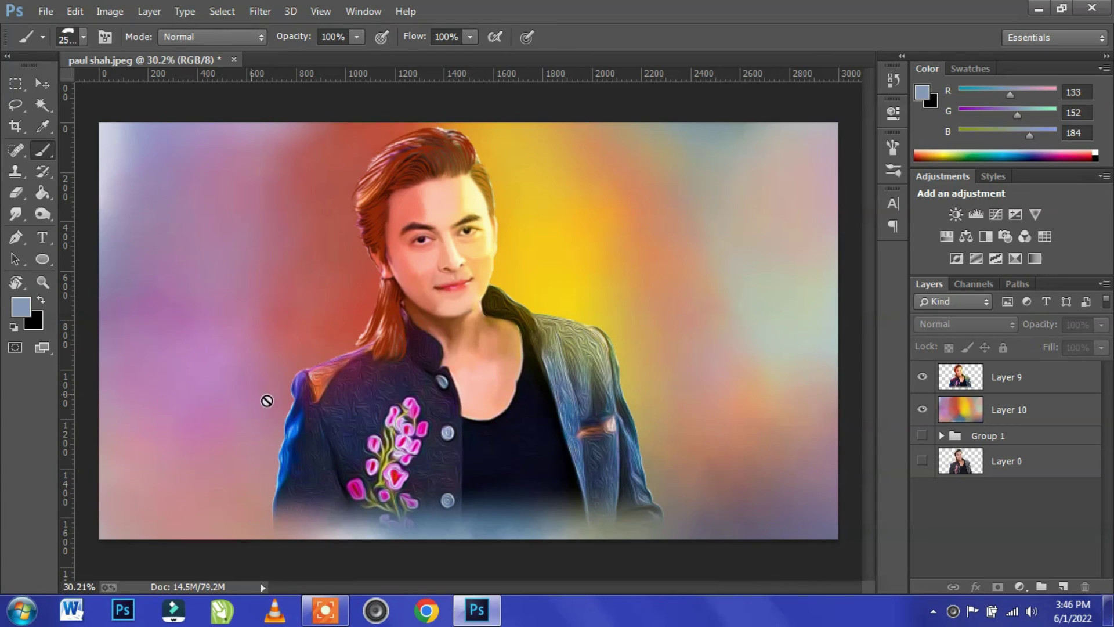
# Step: Stamp a yellow (R246 G255 B0) paint stroke at 900 px on a new layer above Layer 9, in the image's lower-left corner
pyautogui.click(1052, 380)
pyautogui.click(1063, 586)
pyautogui.click(21, 307)
pyautogui.click(539, 273)
pyautogui.click(895, 342)
pyautogui.click(920, 518)
pyautogui.click(1062, 332)
pyautogui.press('b')
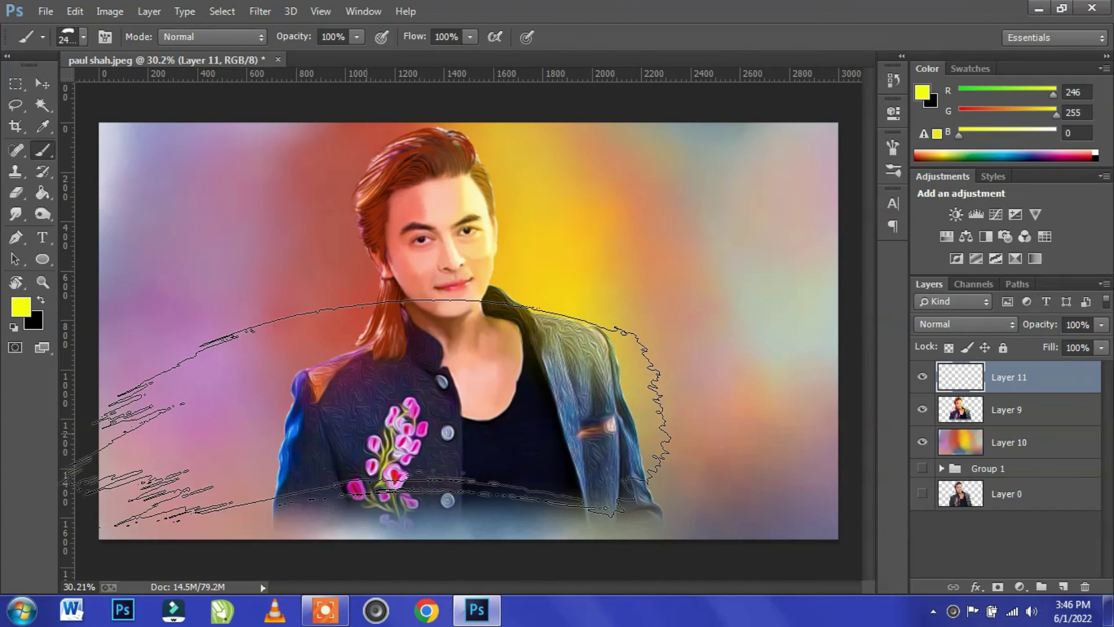
pyautogui.click(227, 490)
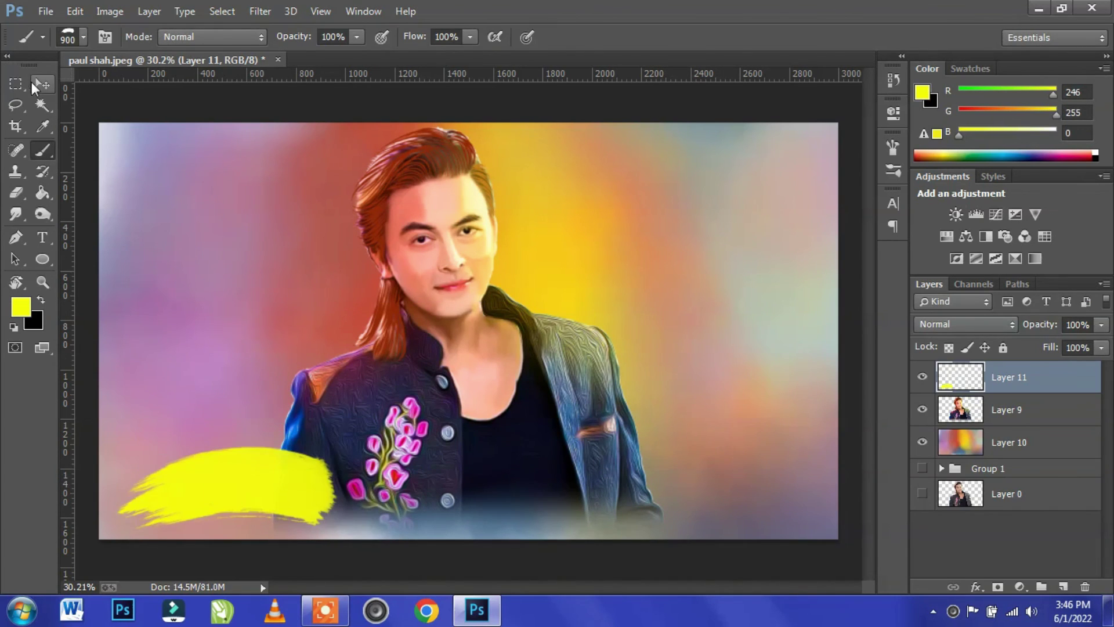
pyautogui.click(40, 84)
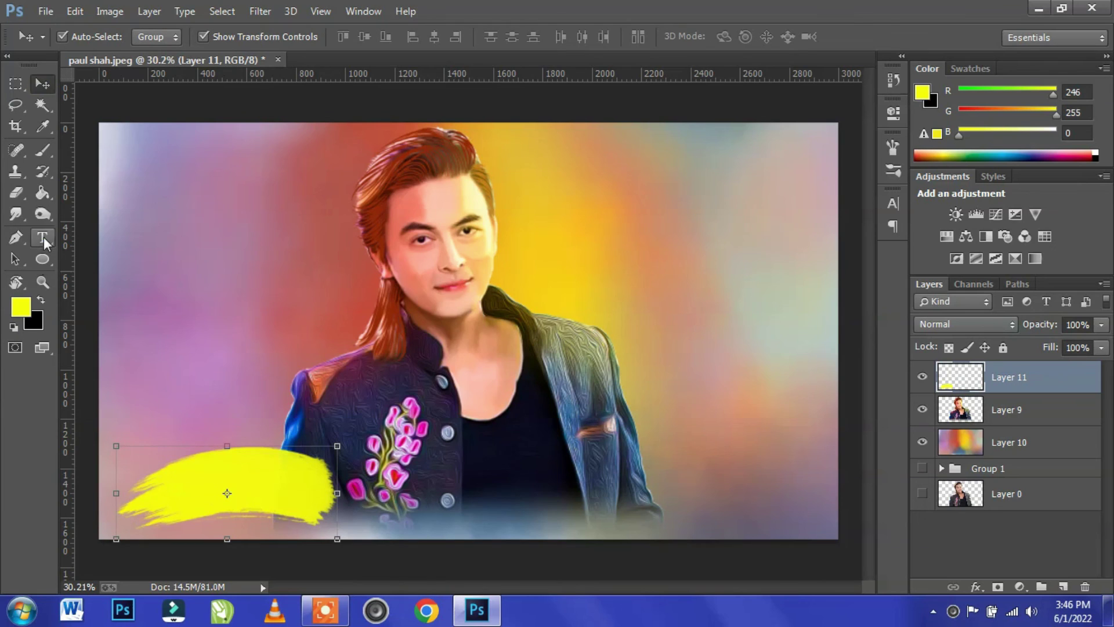
# Step: Add the text "kn zfx" in the Ganesh font over the left side of the image
pyautogui.click(236, 304)
pyautogui.write('kn zfx')
pyautogui.hotkey('ctrl', 'a')
pyautogui.click(893, 203)
pyautogui.click(753, 210)
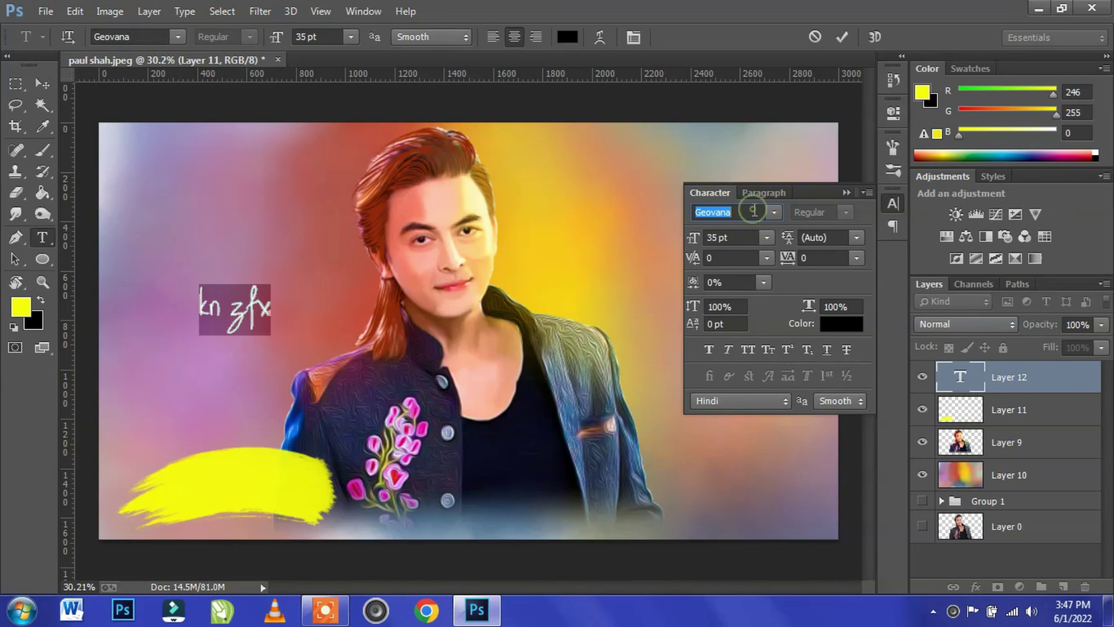
pyautogui.write('Ganesh')
# Step: Move the Devanagari text onto the yellow paint stroke and scale it to fit
pyautogui.click(42, 84)
pyautogui.moveTo(253, 329)
pyautogui.mouseDown()
pyautogui.moveTo(259, 487)
pyautogui.moveTo(321, 462)
pyautogui.mouseUp()
pyautogui.hotkey('ctrl', 't')
pyautogui.moveTo(185, 496); pyautogui.dragTo(177, 511)
pyautogui.moveTo(287, 476)
pyautogui.mouseDown()
pyautogui.moveTo(477, 292)
pyautogui.moveTo(575, 268)
pyautogui.mouseUp()
pyautogui.press('Return')
# Step: Convert the Devanagari text layer to a smart object and add a layer mask to it
pyautogui.hotkey('ctrl', '+')
pyautogui.hotkey('ctrl', '+')
pyautogui.rightClick(1007, 377)
pyautogui.click(749, 186)
pyautogui.click(998, 587)
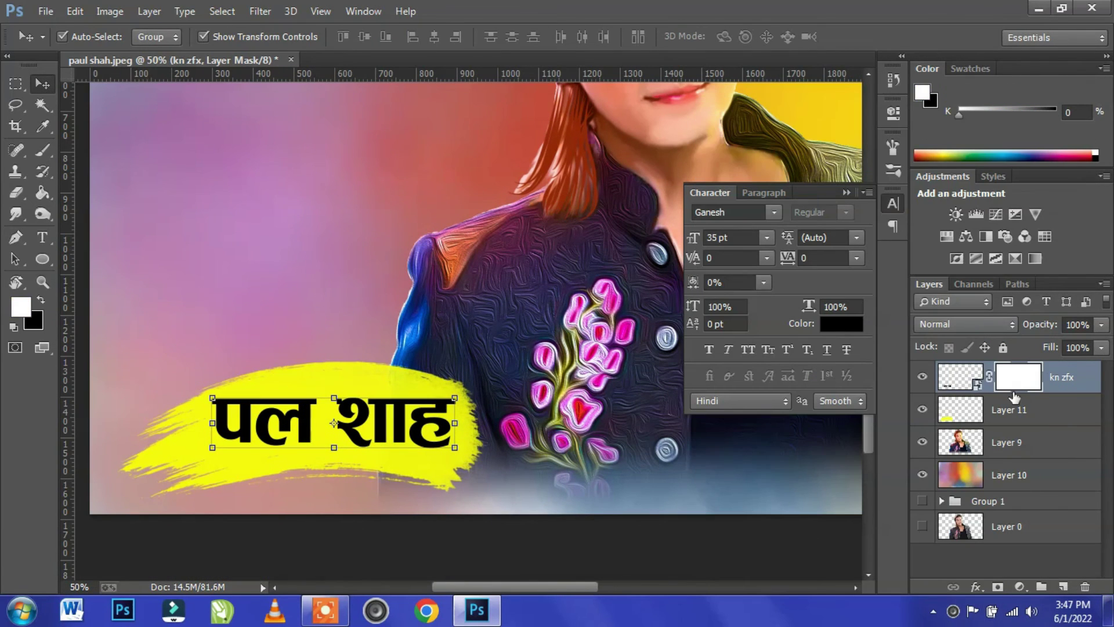
# Step: Stamp black on the text's layer mask with an enlarged 30 px spatter brush to give the letters a worn texture
pyautogui.click(42, 300)
pyautogui.click(46, 150)
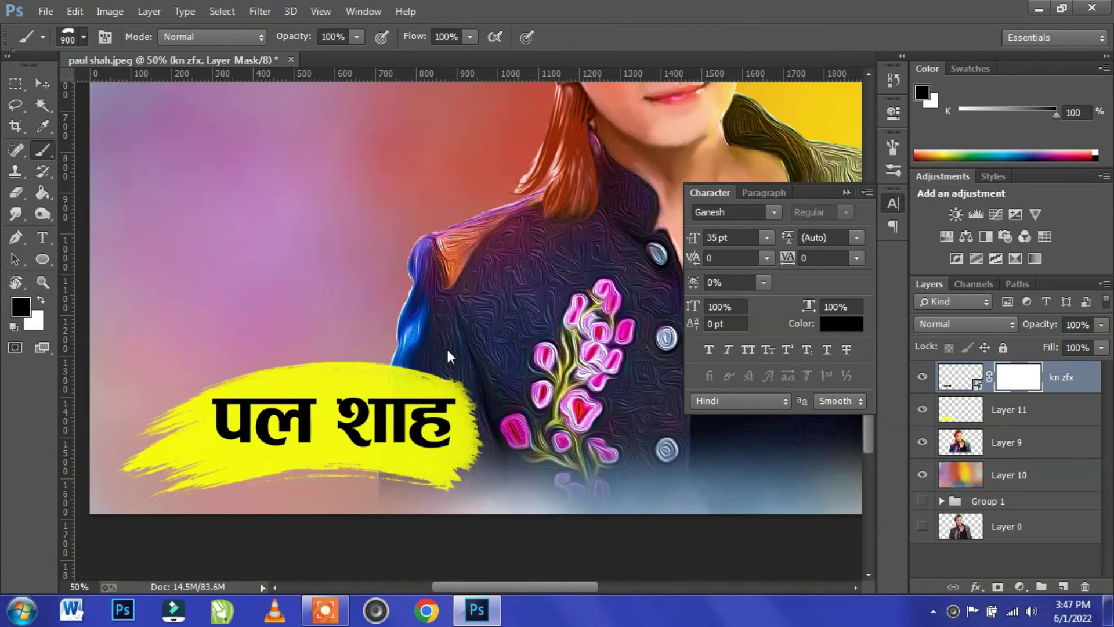
pyautogui.scroll(1, 216, 210)
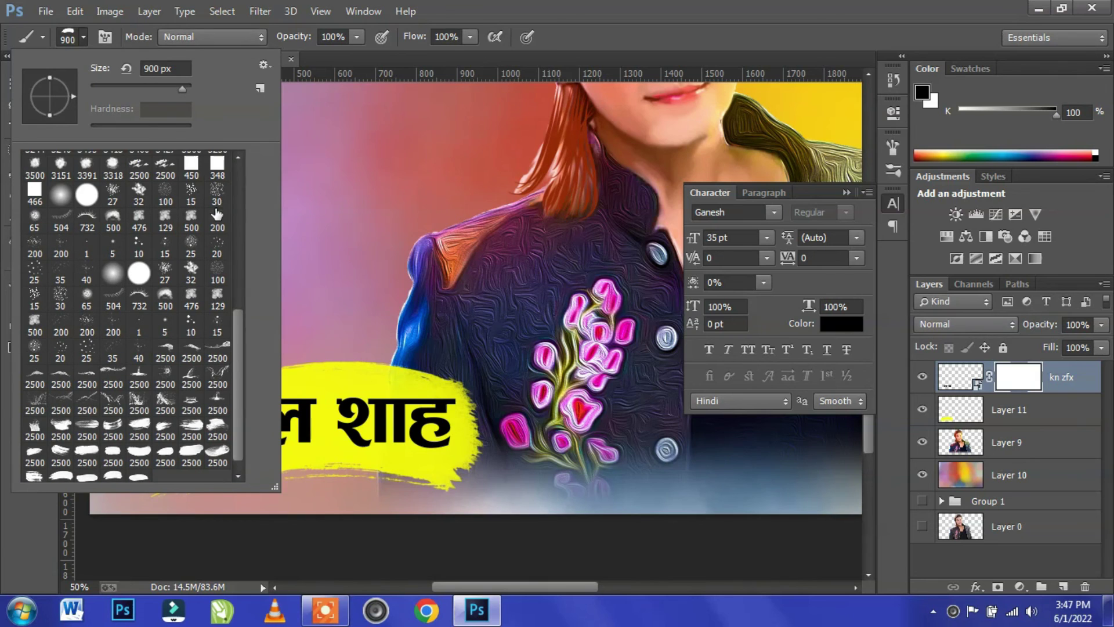
pyautogui.doubleClick(212, 190)
pyautogui.press(']')
pyautogui.press(']')
pyautogui.press(']')
pyautogui.press(']')
pyautogui.press(']')
pyautogui.press(']')
pyautogui.press(']')
pyautogui.press(']')
pyautogui.press(']')
pyautogui.press(']')
pyautogui.press(']')
pyautogui.press(']')
pyautogui.click(258, 415)
pyautogui.click(469, 456)
pyautogui.click(362, 468)
pyautogui.click(40, 90)
pyautogui.click(302, 200)
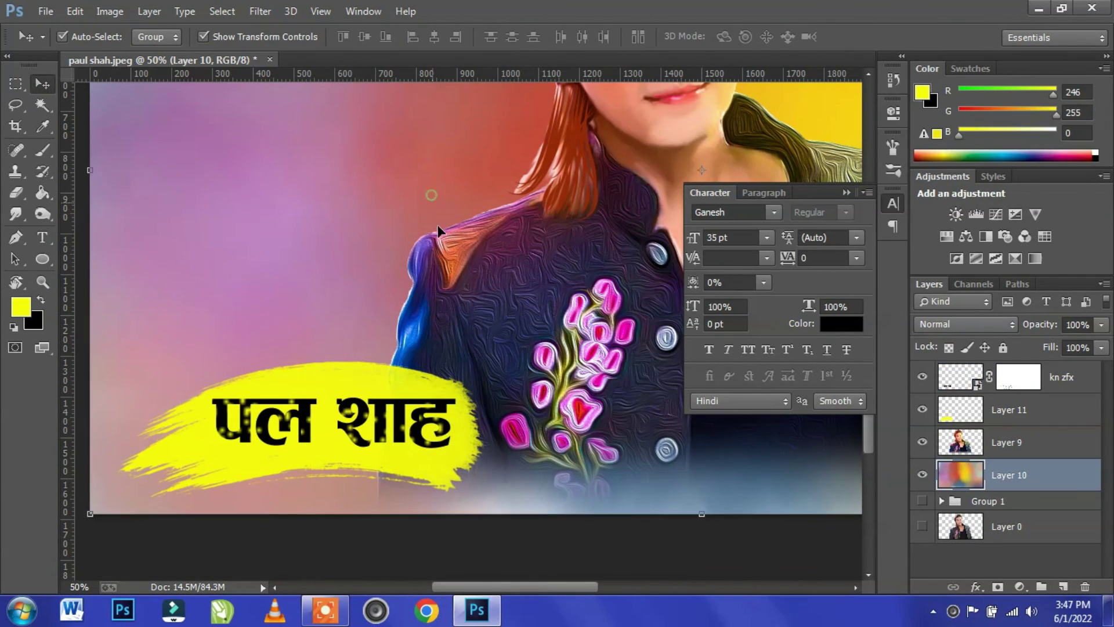
# Step: Add the text "Milan Graphics" in the 35 pt Geovana script font
pyautogui.moveTo(440, 229); pyautogui.dragTo(198, 253)
pyautogui.click(846, 192)
pyautogui.click(43, 237)
pyautogui.click(599, 135)
pyautogui.write('षबिल न्चबउजष्अक')
pyautogui.hotkey('ctrl', 'a')
pyautogui.click(893, 203)
pyautogui.click(772, 212)
pyautogui.click(824, 363)
pyautogui.hotkey('ctrl', 'Return')
# Step: Move the "Milan Graphics" text to the image's lower-right area and bring its layer to the front
pyautogui.moveTo(612, 126); pyautogui.dragTo(706, 505)
pyautogui.moveTo(580, 282); pyautogui.dragTo(275, 247)
pyautogui.moveTo(490, 467); pyautogui.dragTo(593, 413)
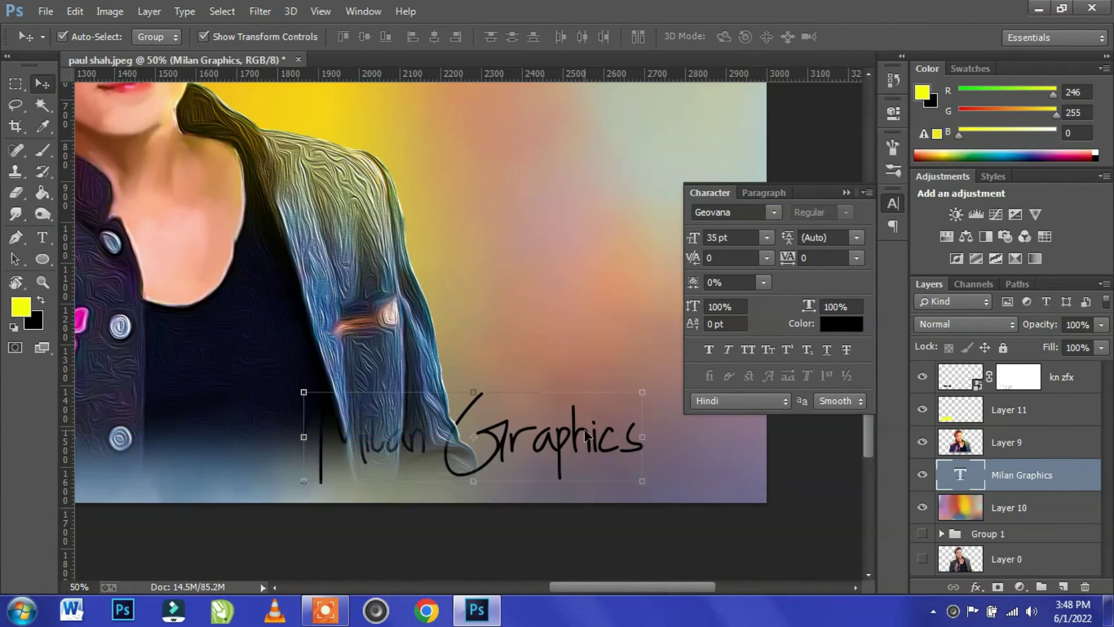
pyautogui.hotkey('ctrl', 'shift', ']')
# Step: Rotate the "Milan Graphics" text by -6.93° and shift it slightly toward the image's right edge
pyautogui.click(847, 193)
pyautogui.moveTo(652, 383); pyautogui.dragTo(663, 353)
pyautogui.moveTo(571, 416); pyautogui.dragTo(615, 415)
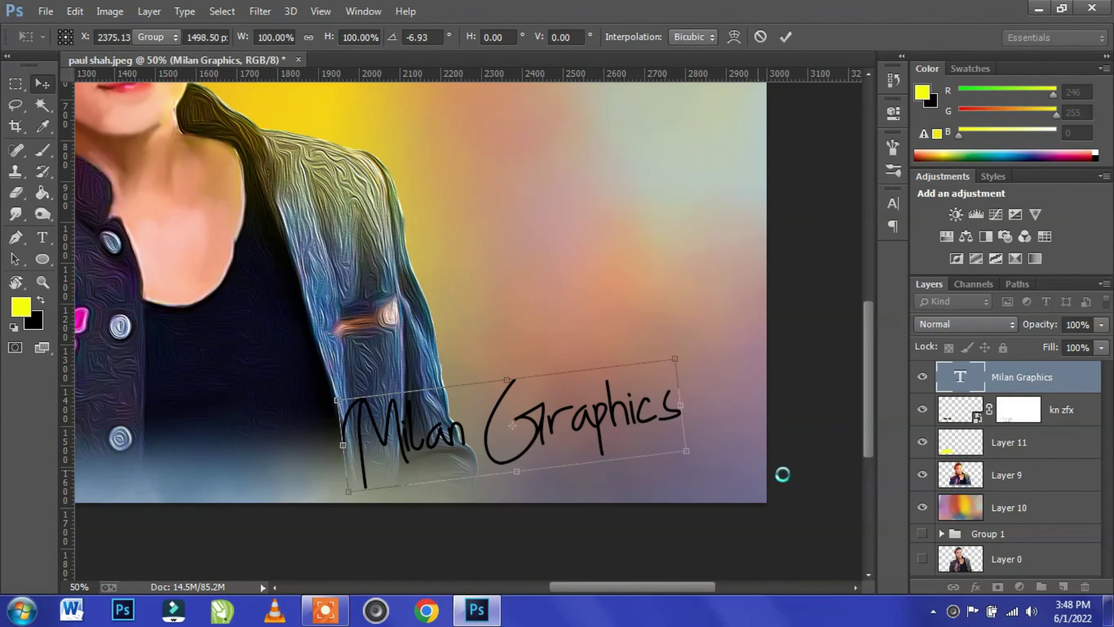
pyautogui.press('Return')
pyautogui.hotkey('ctrl', '0')
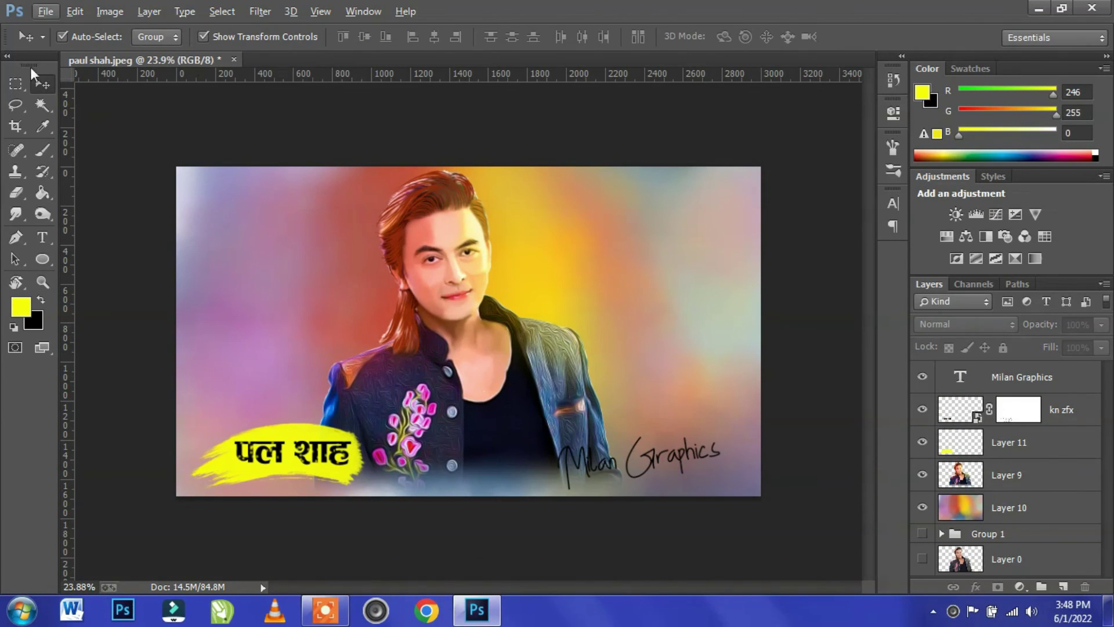